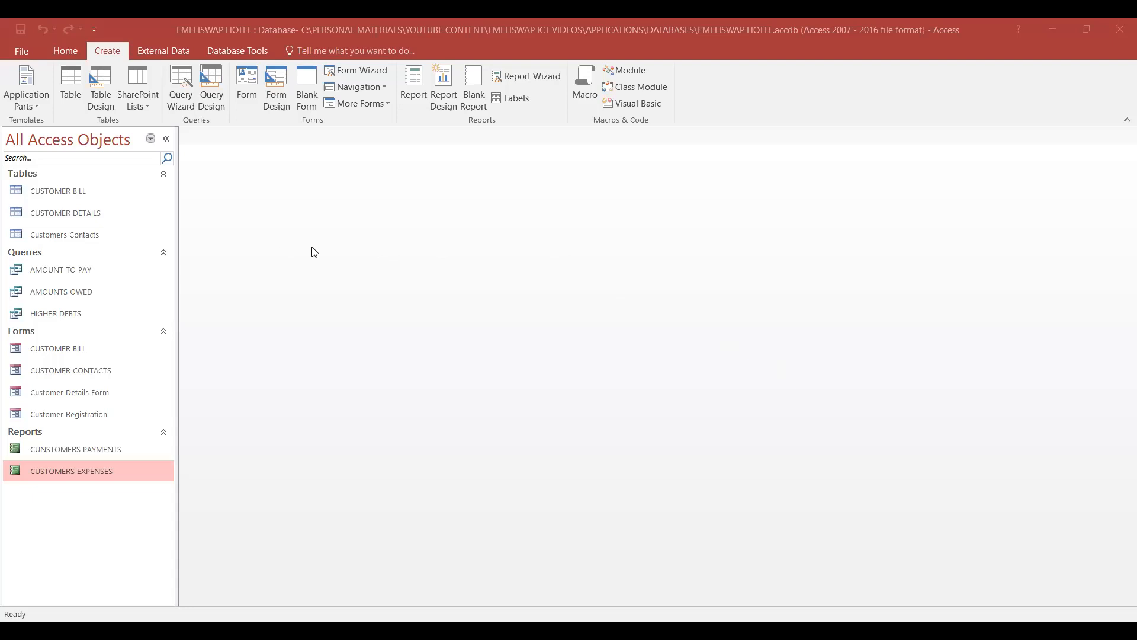
- Start the Label Wizard based on the Customers Contacts table
{"action": "left_click", "coordinate": [75, 236]}
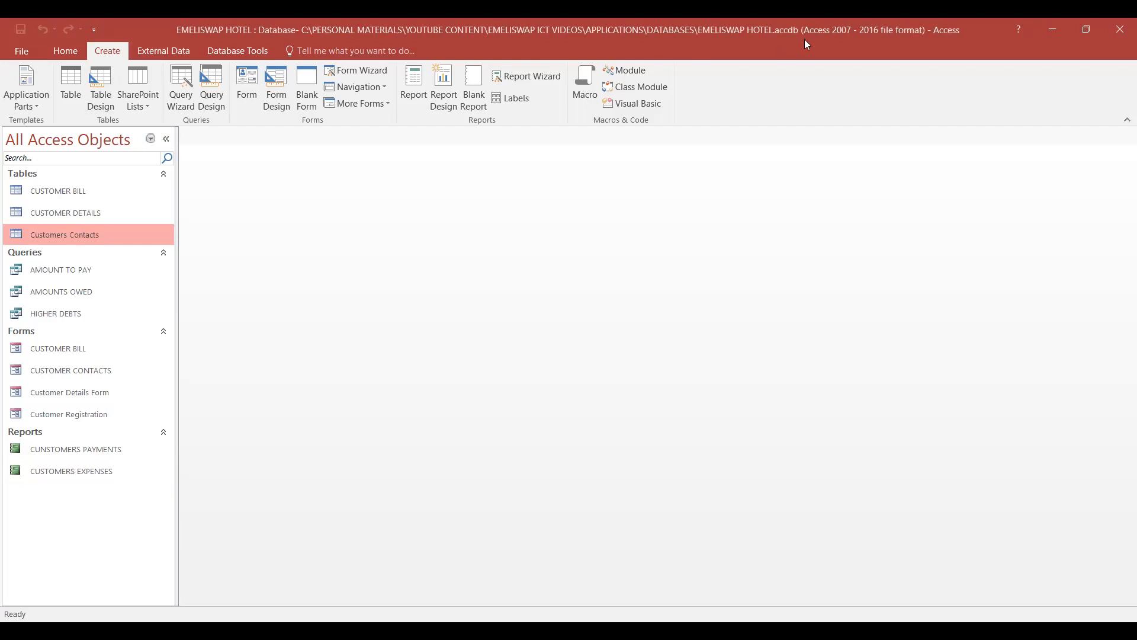
{"action": "left_click", "coordinate": [519, 99]}
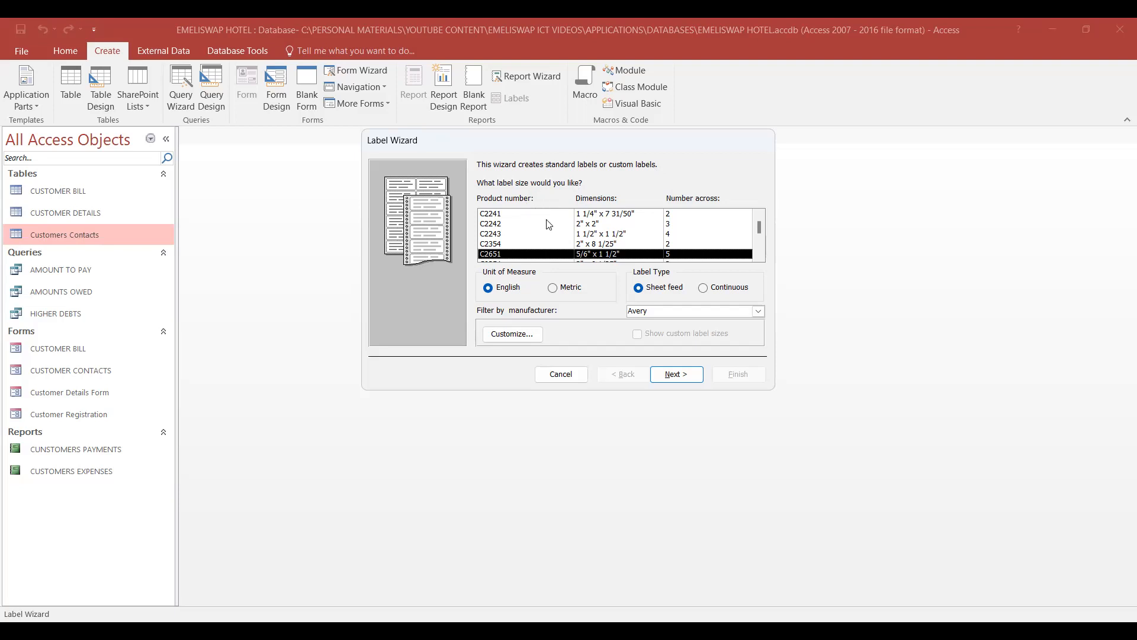
- Look through the Avery label sizes, comparing product numbers, dimensions and the number of labels across
{"action": "scroll", "coordinate": [550, 249], "scroll_direction": "down", "scroll_amount": 3}
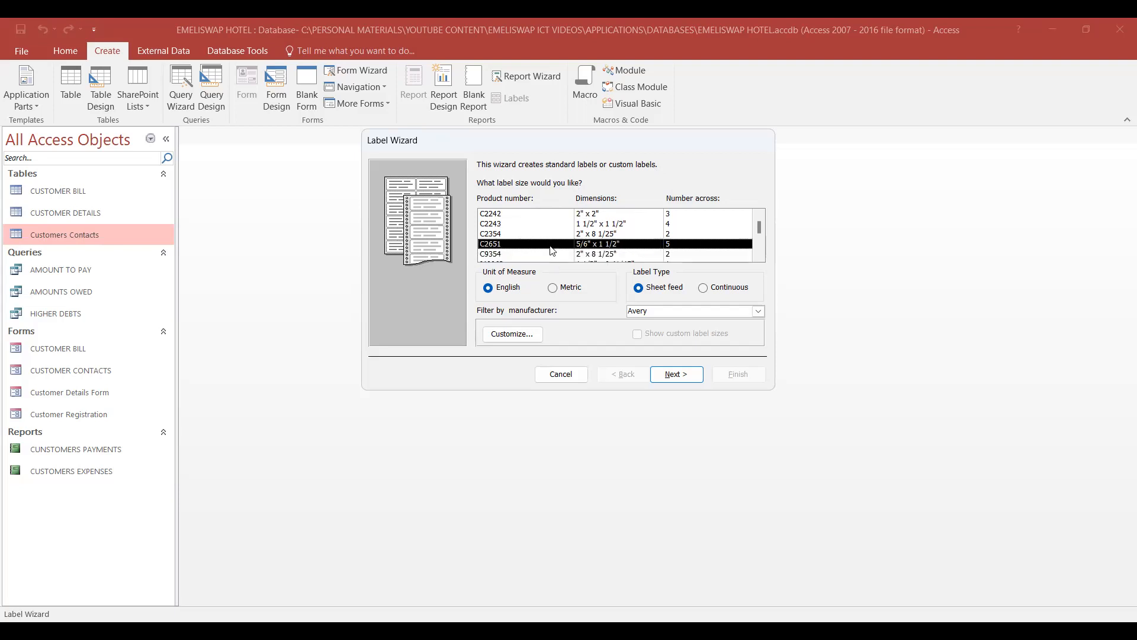
{"action": "scroll", "coordinate": [551, 250], "scroll_direction": "down", "scroll_amount": 1}
{"action": "scroll", "coordinate": [551, 250], "scroll_direction": "down", "scroll_amount": 8}
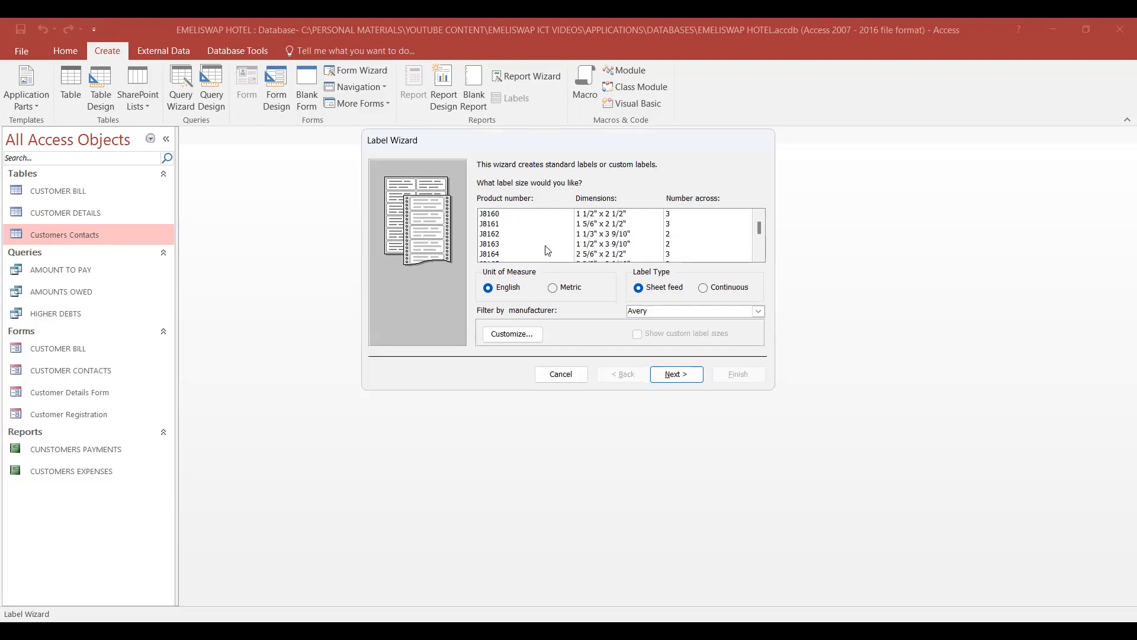
{"action": "scroll", "coordinate": [548, 247], "scroll_direction": "down", "scroll_amount": 6}
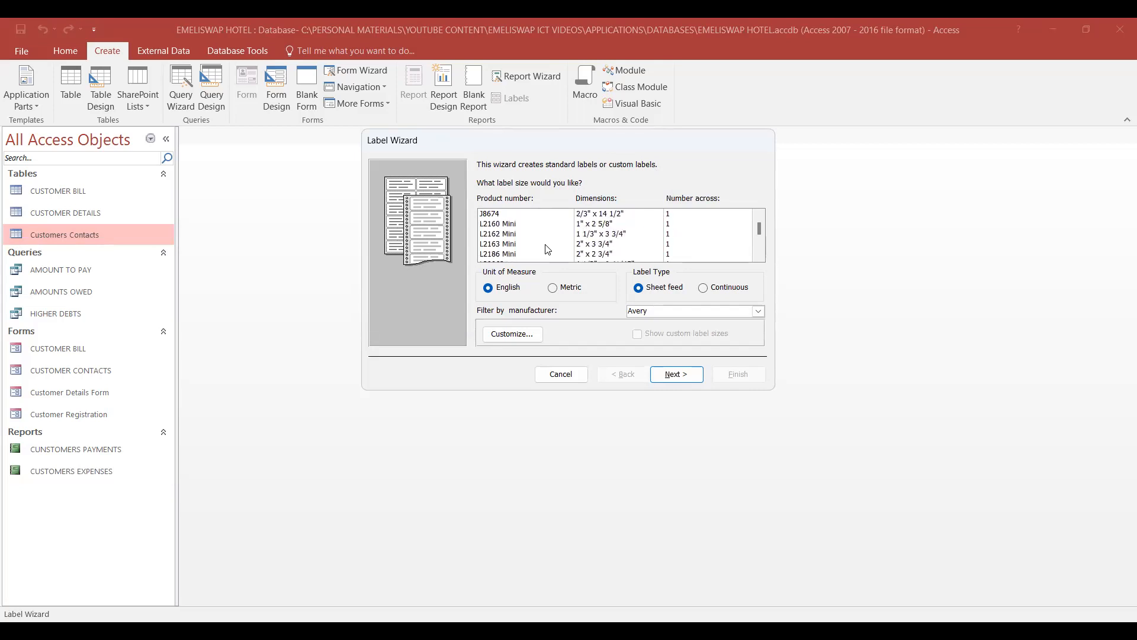
{"action": "scroll", "coordinate": [548, 238], "scroll_direction": "down", "scroll_amount": 5}
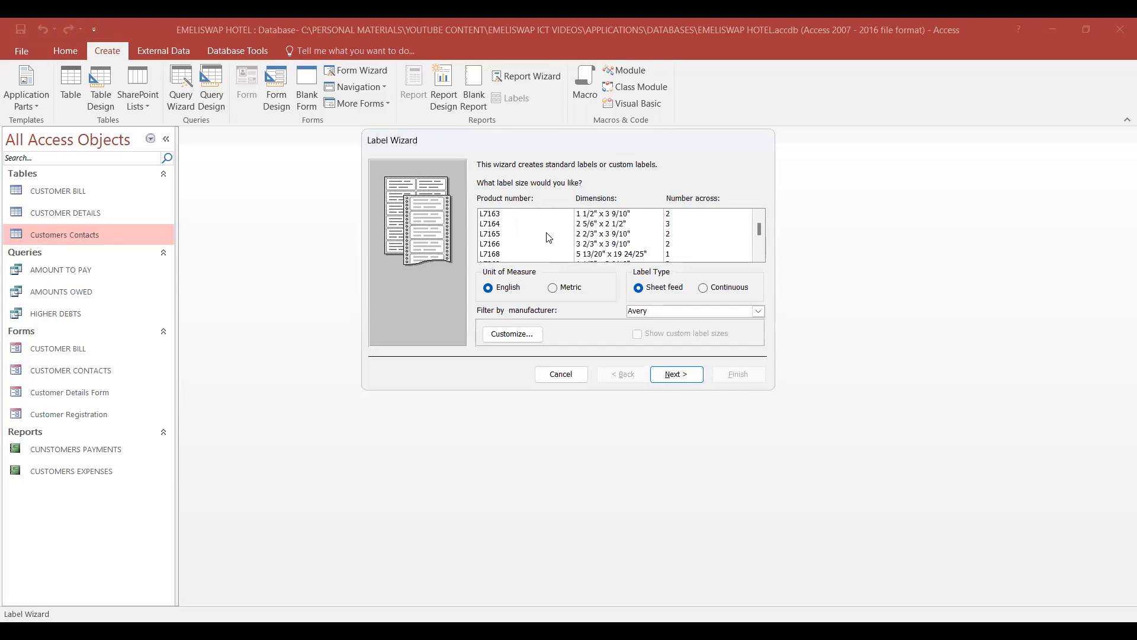
{"action": "scroll", "coordinate": [548, 238], "scroll_direction": "up", "scroll_amount": 10}
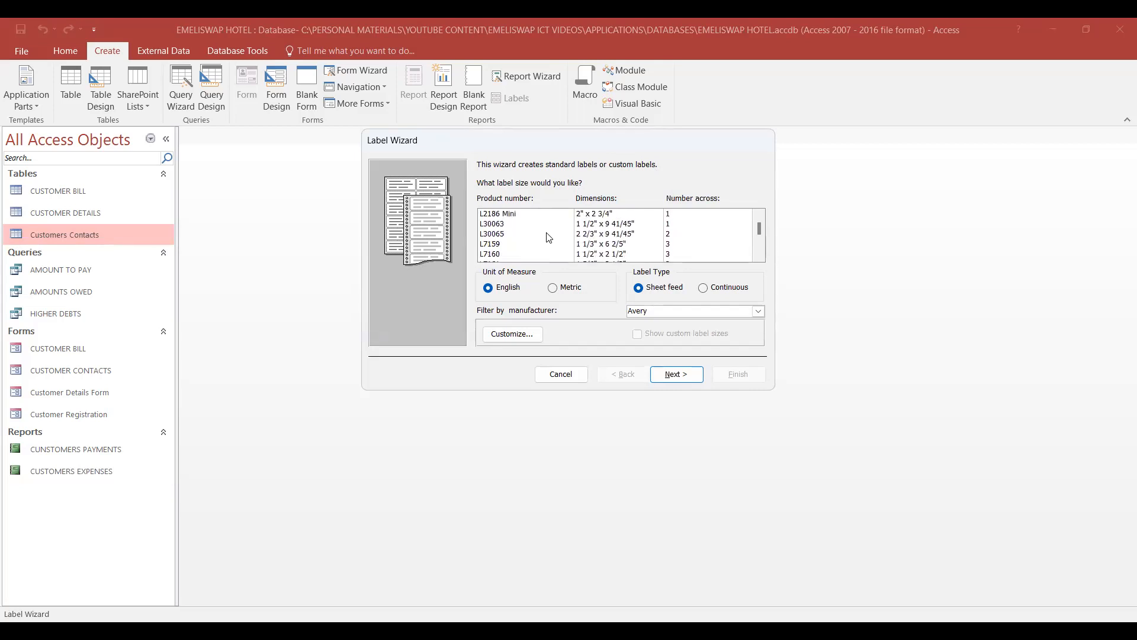
{"action": "scroll", "coordinate": [548, 237], "scroll_direction": "up", "scroll_amount": 10}
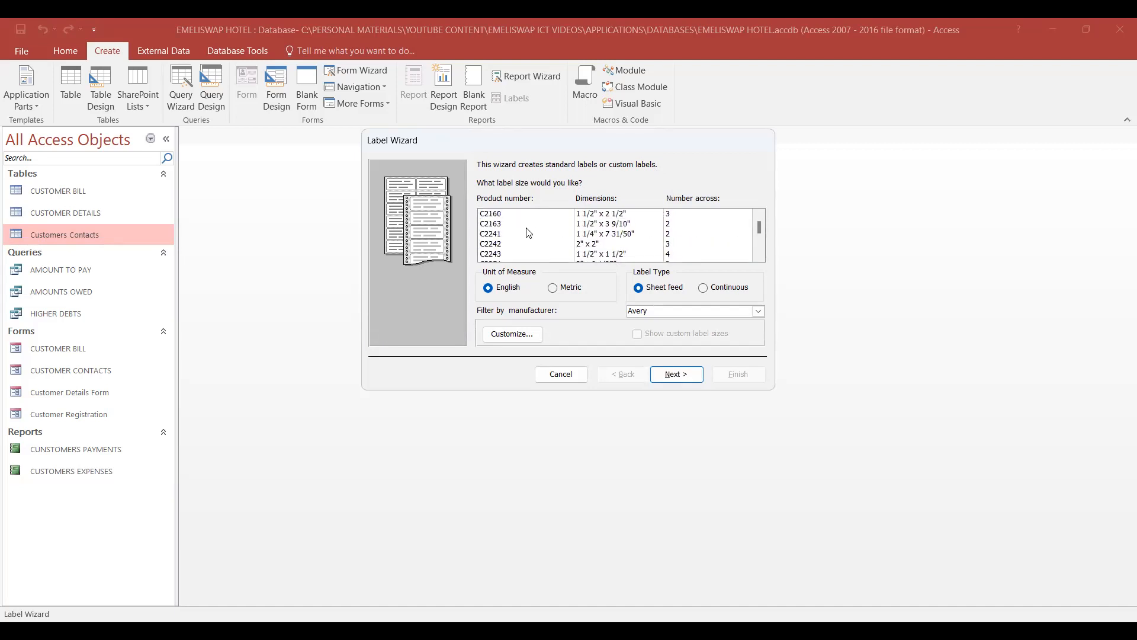
{"action": "scroll", "coordinate": [557, 245], "scroll_direction": "down", "scroll_amount": 1}
{"action": "left_click", "coordinate": [557, 244]}
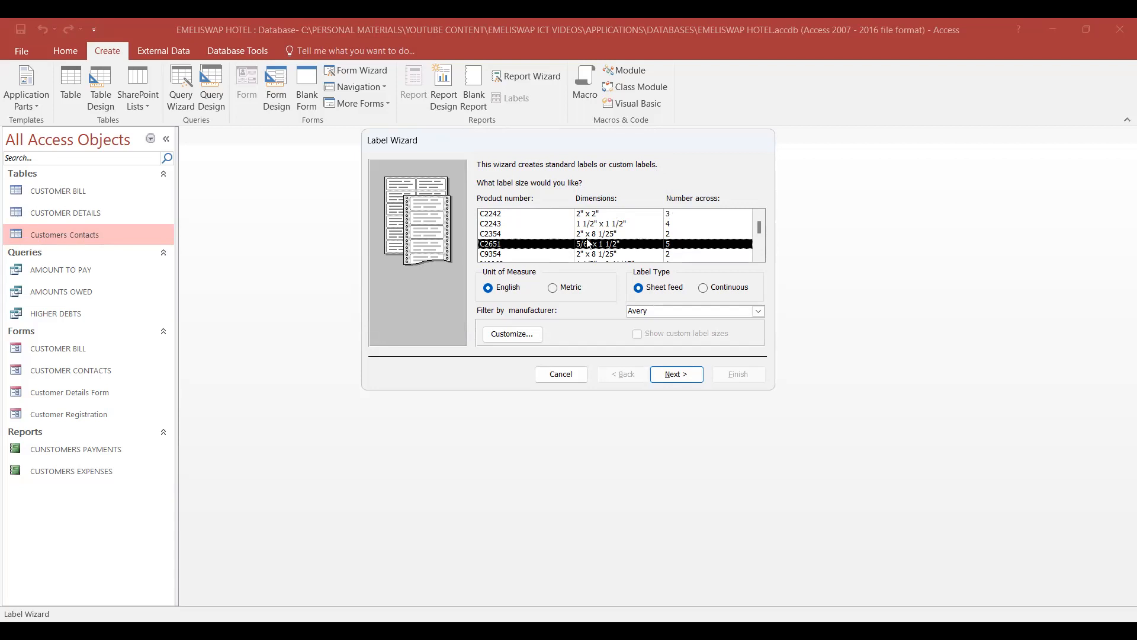
{"action": "scroll", "coordinate": [645, 232], "scroll_direction": "up", "scroll_amount": 1}
{"action": "scroll", "coordinate": [645, 231], "scroll_direction": "up", "scroll_amount": 2}
{"action": "scroll", "coordinate": [646, 232], "scroll_direction": "down", "scroll_amount": 8}
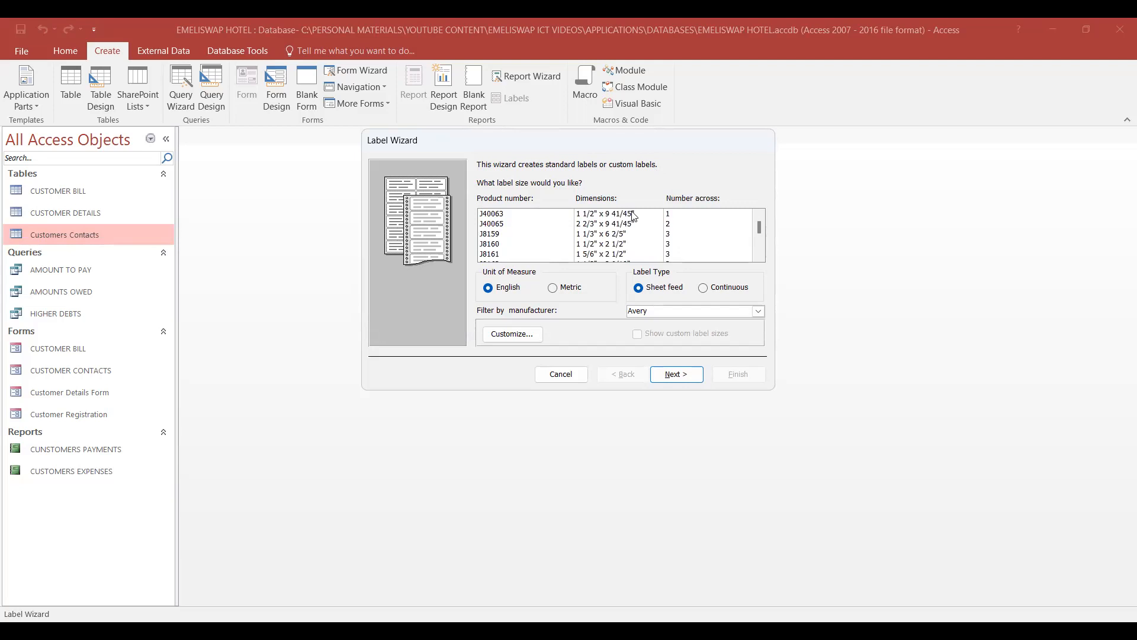
{"action": "scroll", "coordinate": [650, 230], "scroll_direction": "down", "scroll_amount": 1}
{"action": "scroll", "coordinate": [646, 231], "scroll_direction": "up", "scroll_amount": 8}
{"action": "scroll", "coordinate": [640, 231], "scroll_direction": "down", "scroll_amount": 1}
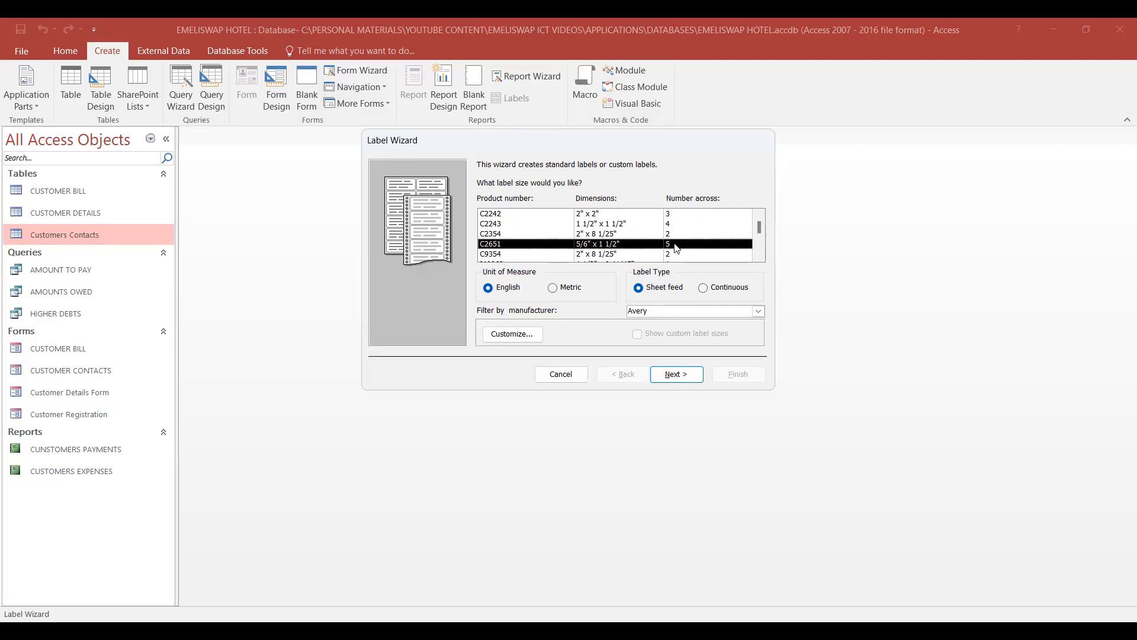
{"action": "scroll", "coordinate": [677, 248], "scroll_direction": "up", "scroll_amount": 1}
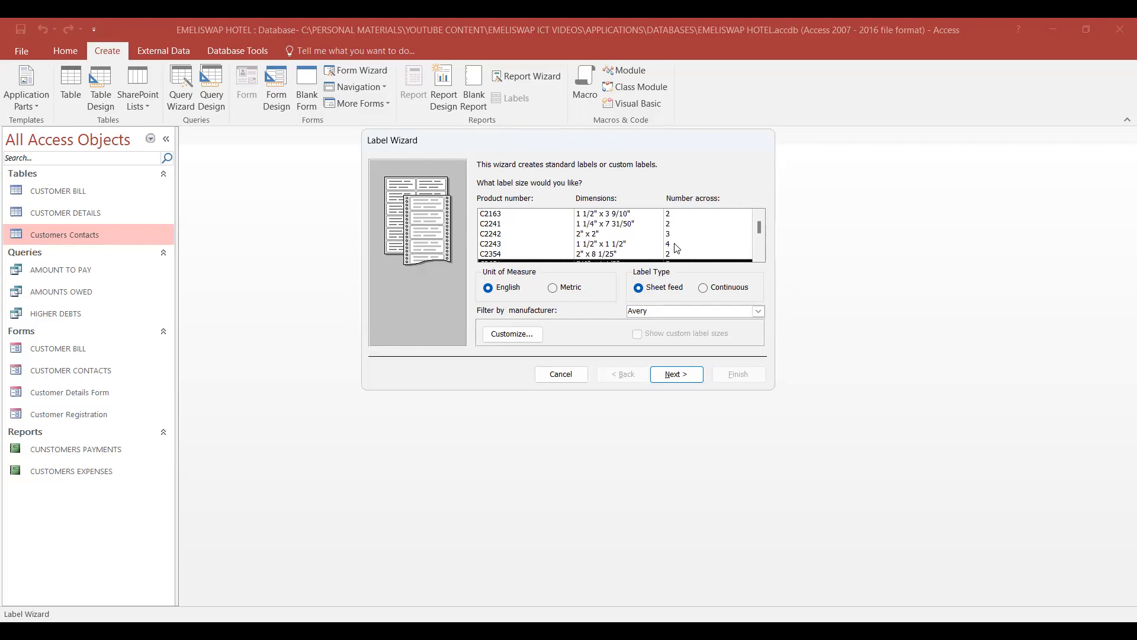
{"action": "scroll", "coordinate": [677, 248], "scroll_direction": "down", "scroll_amount": 1}
{"action": "scroll", "coordinate": [675, 247], "scroll_direction": "up", "scroll_amount": 2}
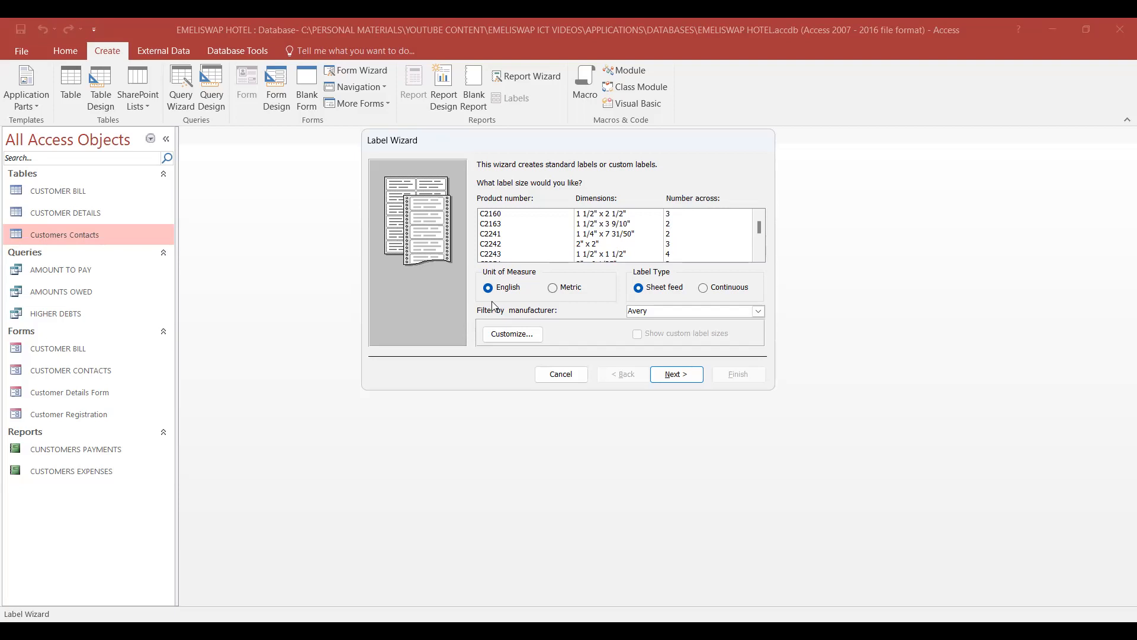
- Choose the Avery label size C2651 (5/6" x 1 1/2") with English units and the sheet feed label type
{"action": "left_click", "coordinate": [565, 254]}
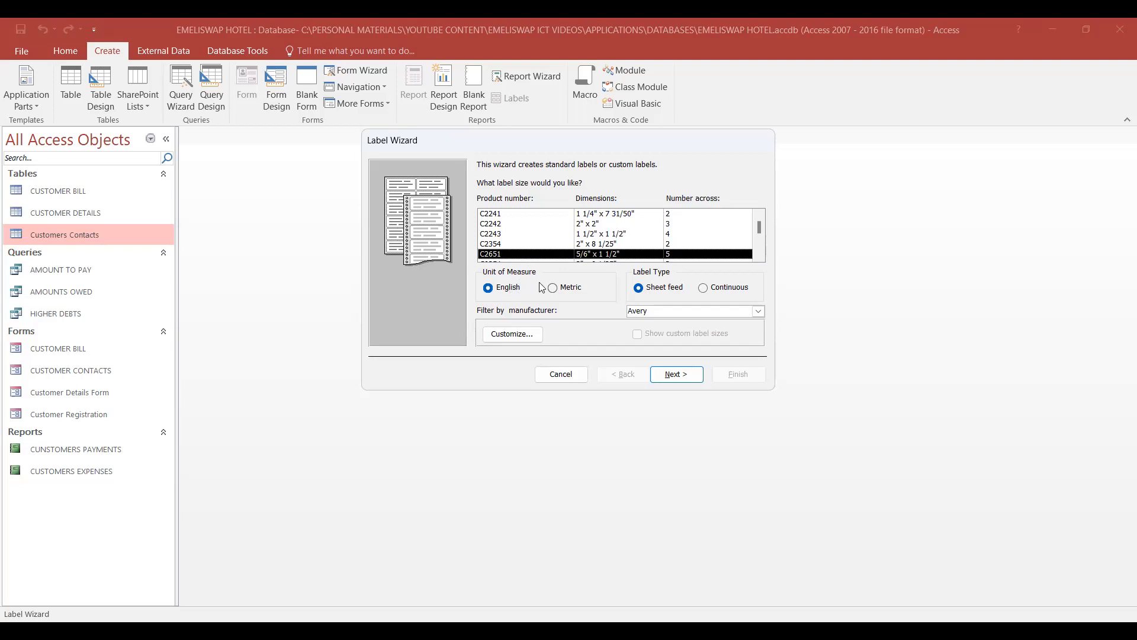
{"action": "left_click", "coordinate": [500, 290]}
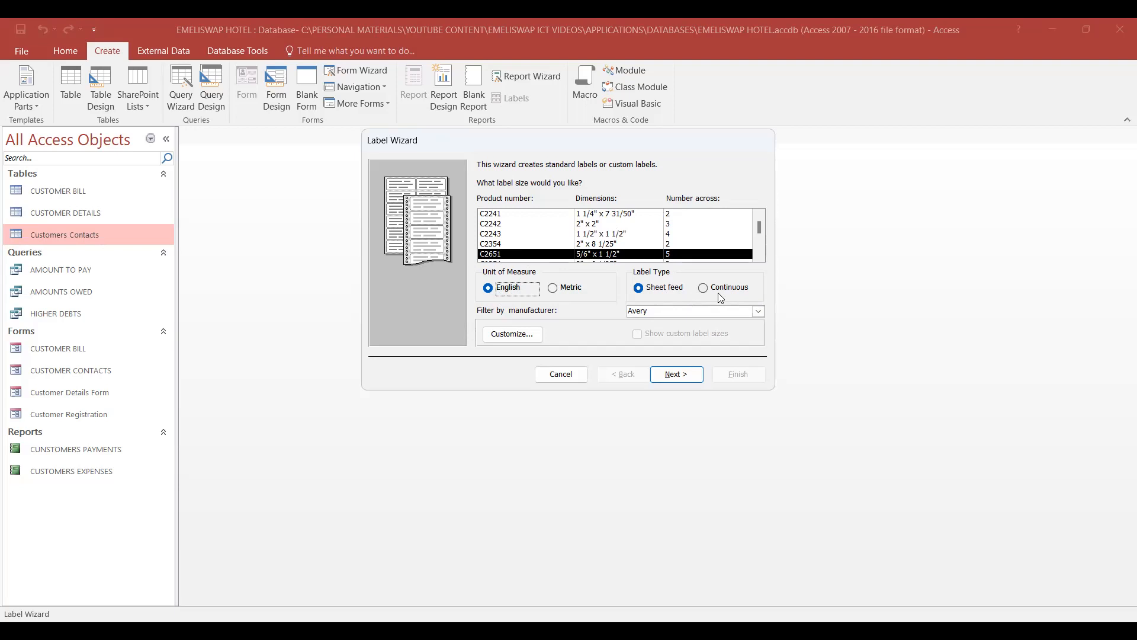
{"action": "left_click", "coordinate": [640, 289]}
{"action": "left_click", "coordinate": [759, 312]}
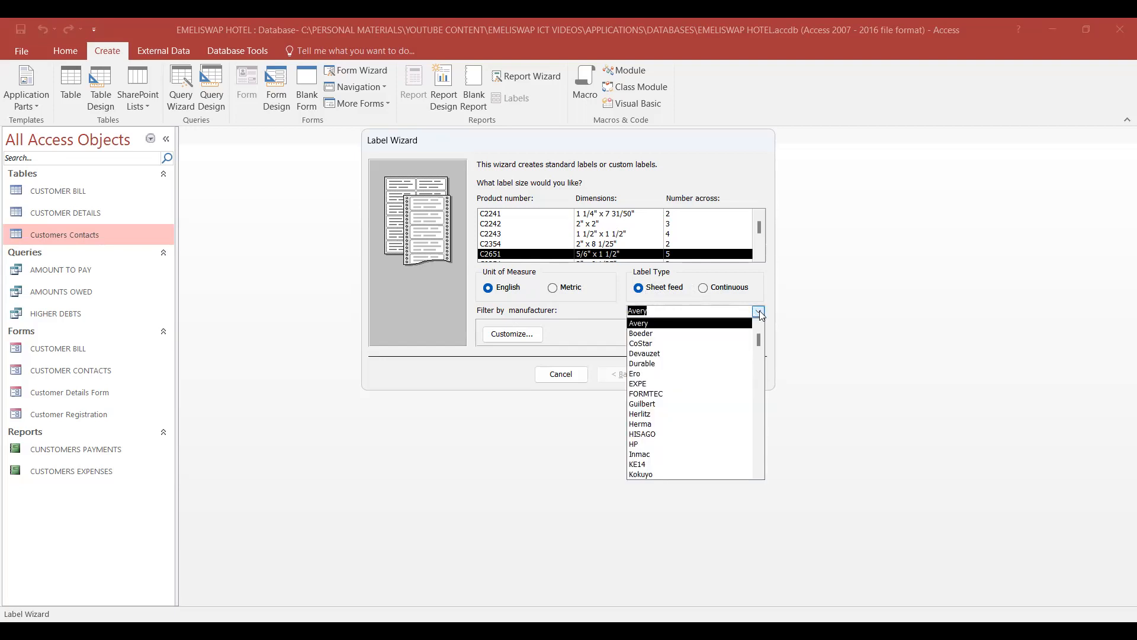
{"action": "left_click", "coordinate": [656, 324]}
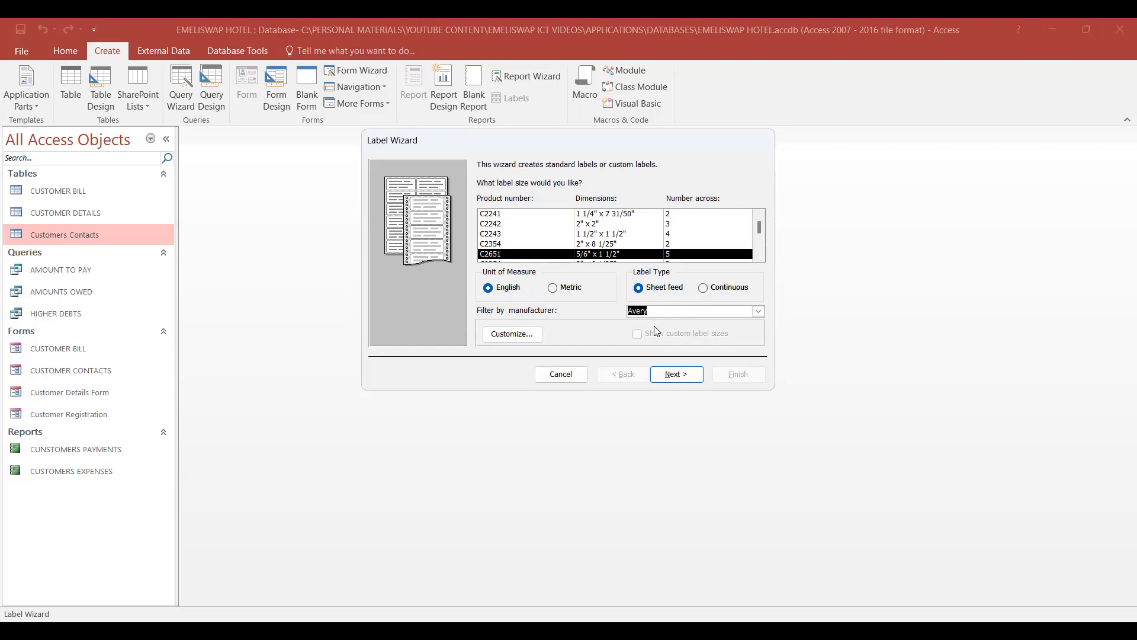
{"action": "left_click", "coordinate": [511, 335]}
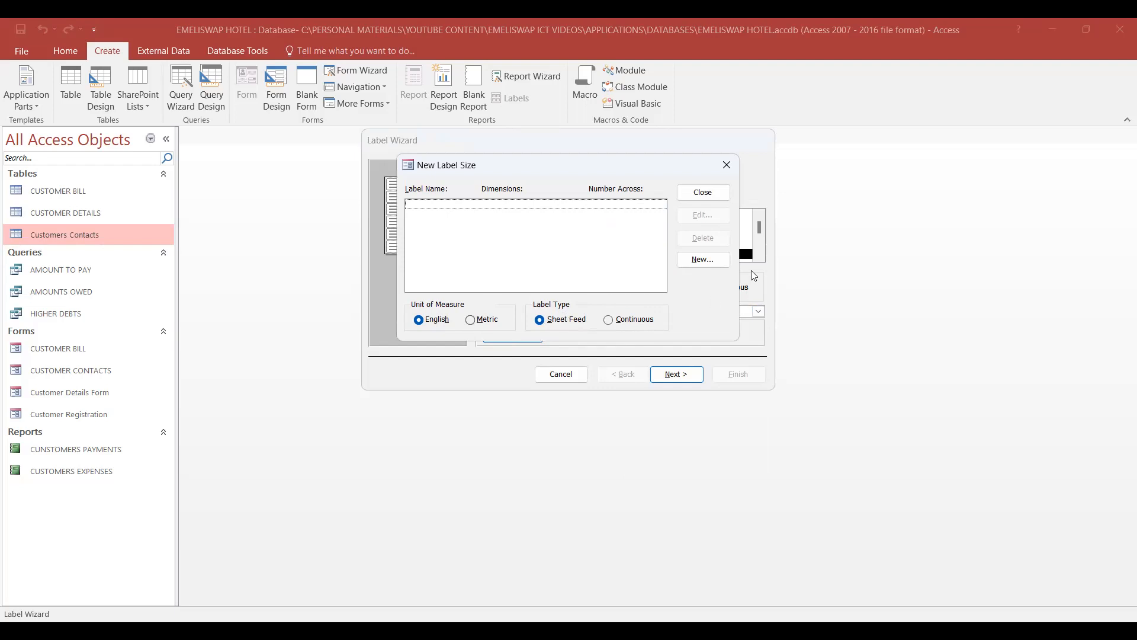
{"action": "left_click", "coordinate": [705, 262]}
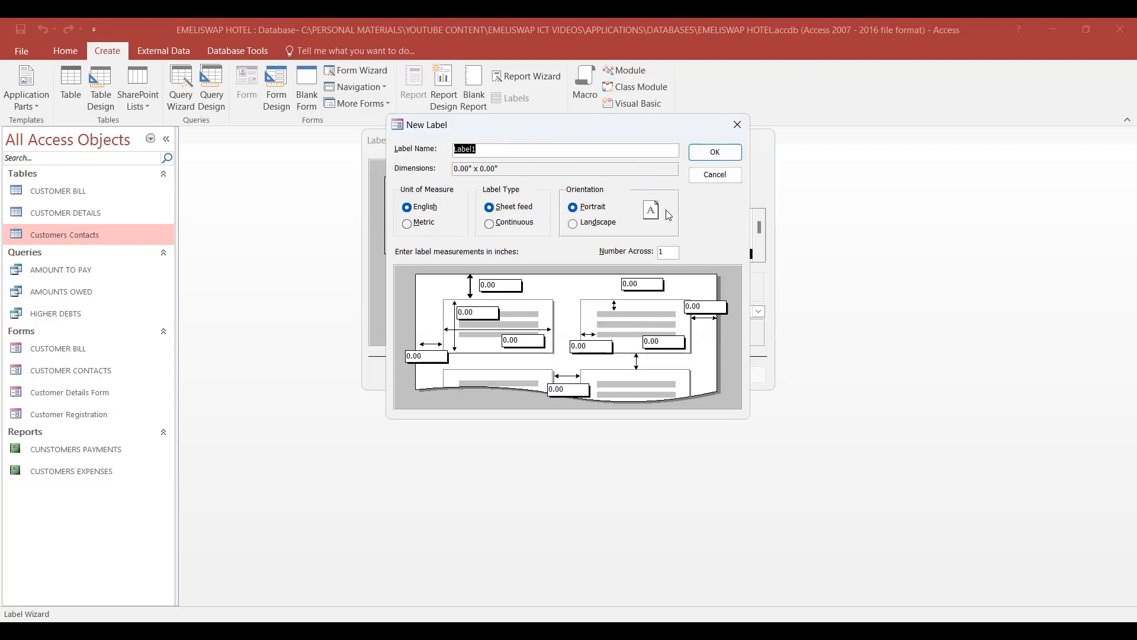
{"action": "type", "text": "fc"}
{"action": "key", "text": "BackSpace"}
{"action": "key", "text": "BackSpace"}
{"action": "type", "text": "ff"}
{"action": "left_click", "coordinate": [426, 222]}
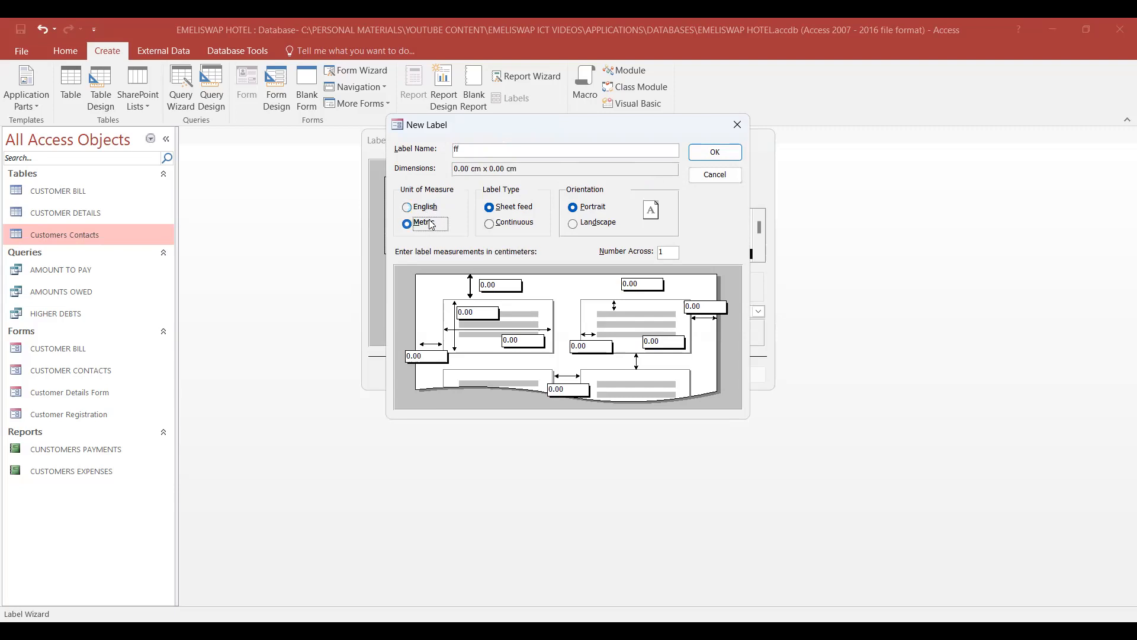
{"action": "left_click", "coordinate": [513, 223]}
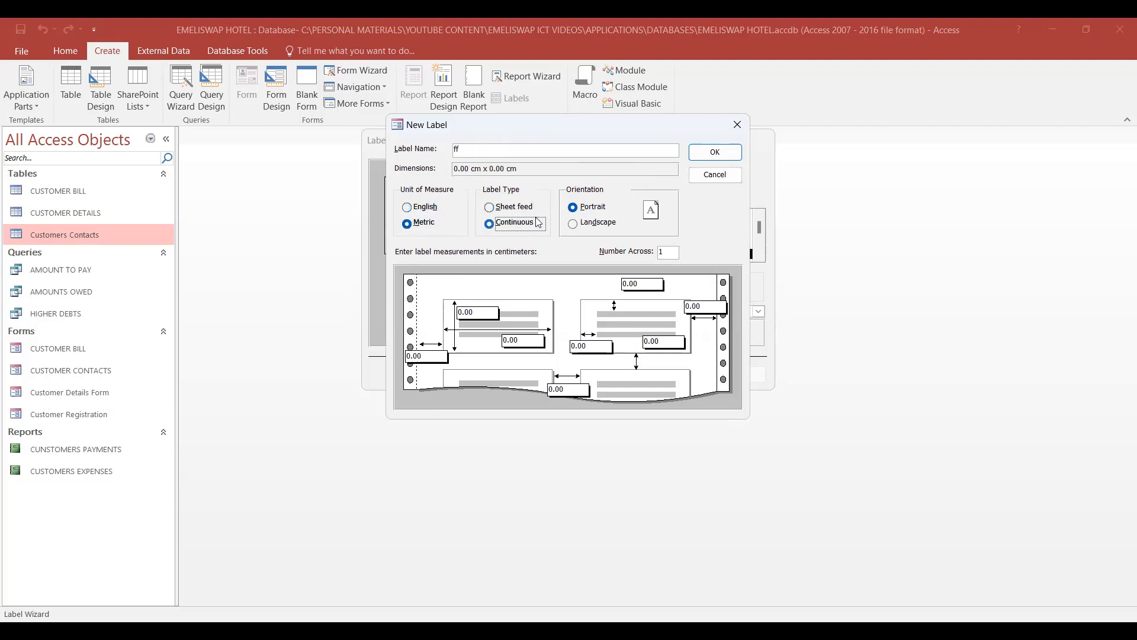
{"action": "left_click", "coordinate": [588, 224]}
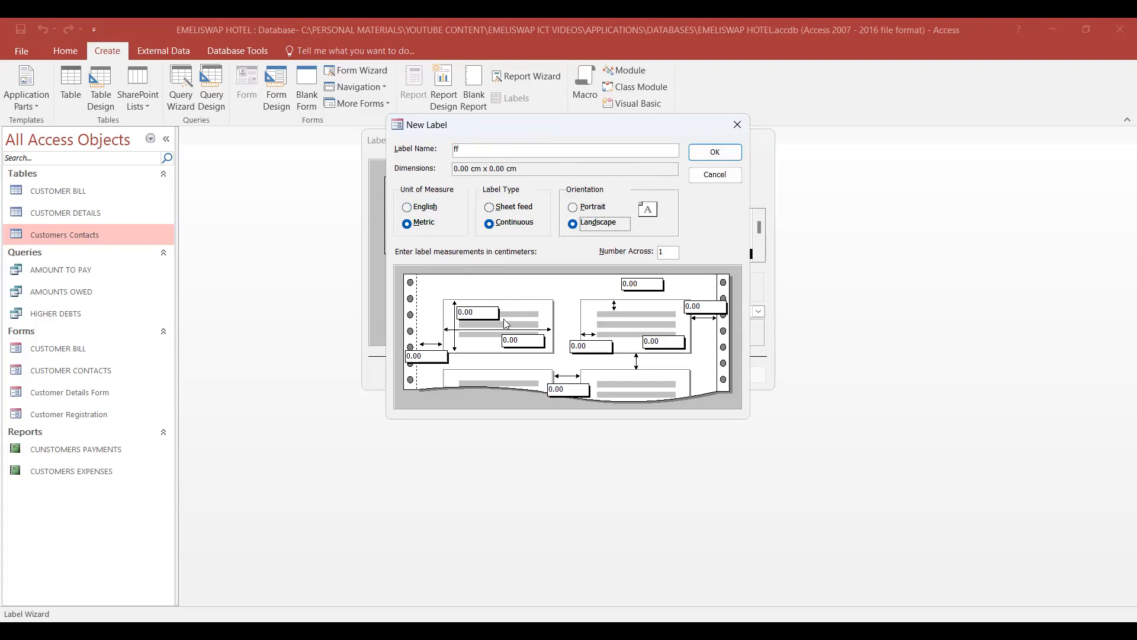
{"action": "left_click", "coordinate": [720, 181]}
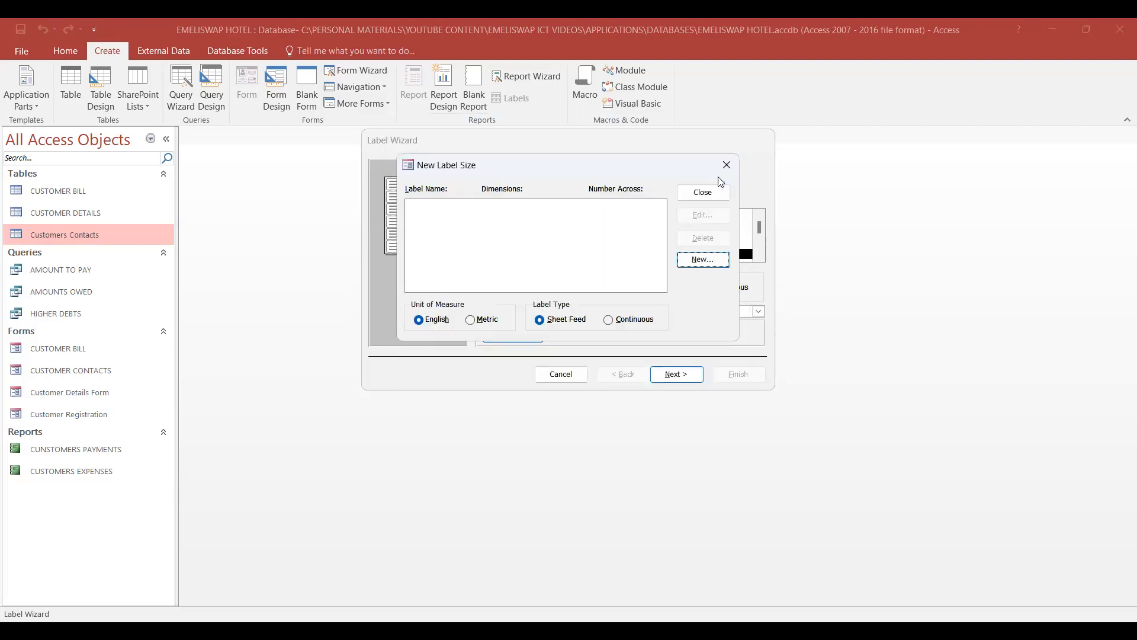
{"action": "left_click", "coordinate": [709, 192]}
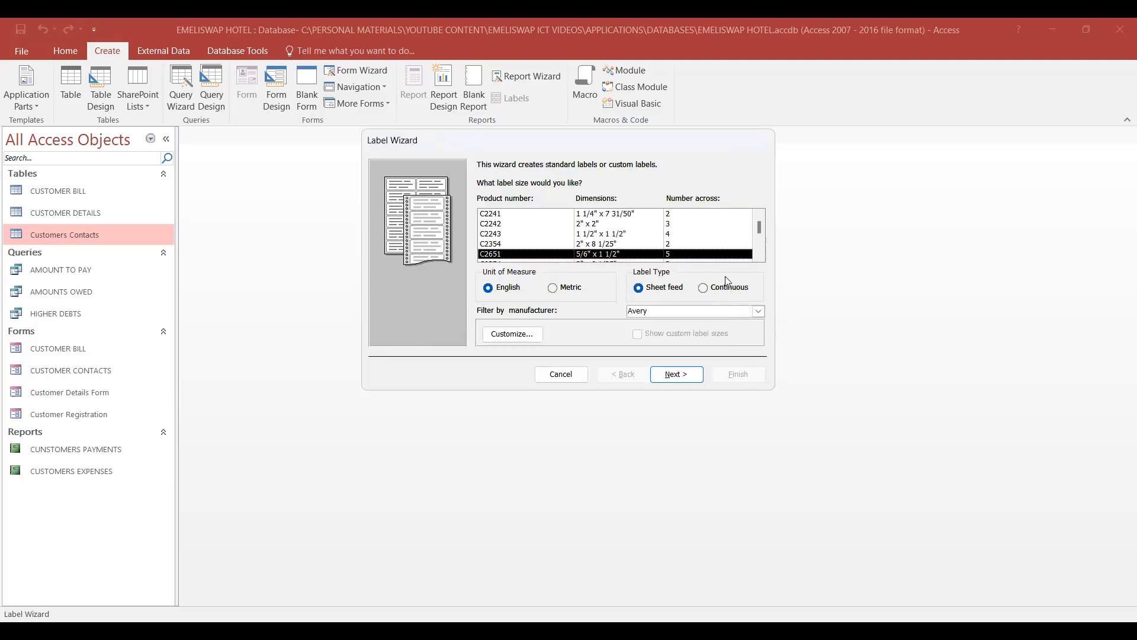
- Accept the chosen label size and set the label text font to Times New Roman Baltic
{"action": "left_click", "coordinate": [674, 374]}
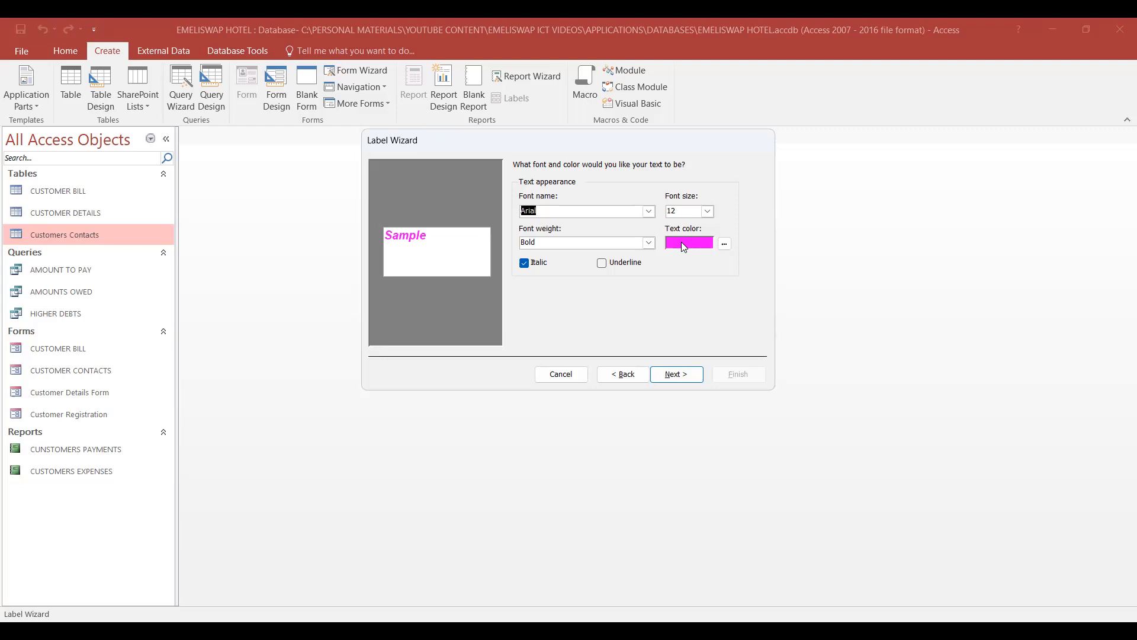
{"action": "left_click", "coordinate": [564, 211]}
{"action": "left_click", "coordinate": [649, 212]}
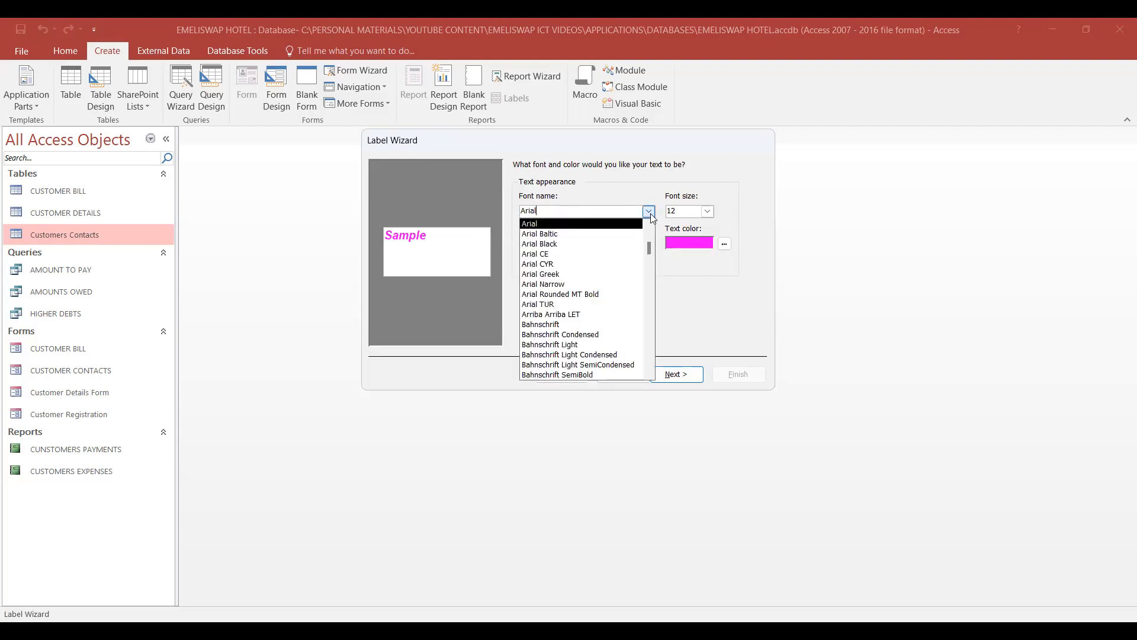
{"action": "scroll", "coordinate": [621, 253], "scroll_direction": "down", "scroll_amount": 2}
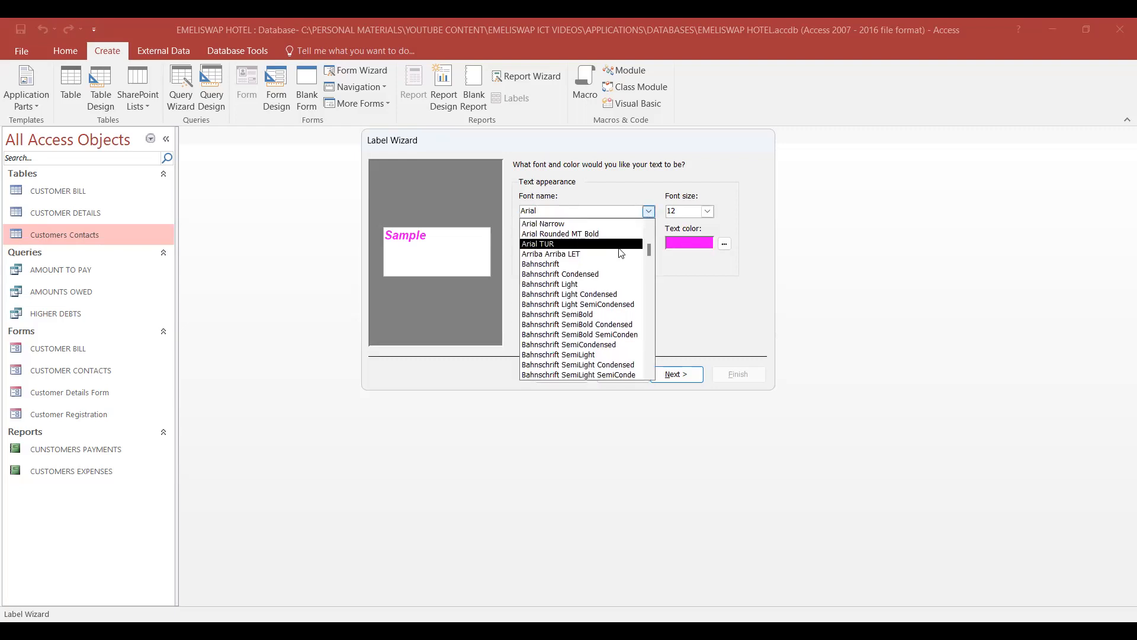
{"action": "type", "text": "t"}
{"action": "key", "text": "BackSpace"}
{"action": "key", "text": "BackSpace"}
{"action": "key", "text": "BackSpace"}
{"action": "key", "text": "BackSpace"}
{"action": "key", "text": "BackSpace"}
{"action": "key", "text": "BackSpace"}
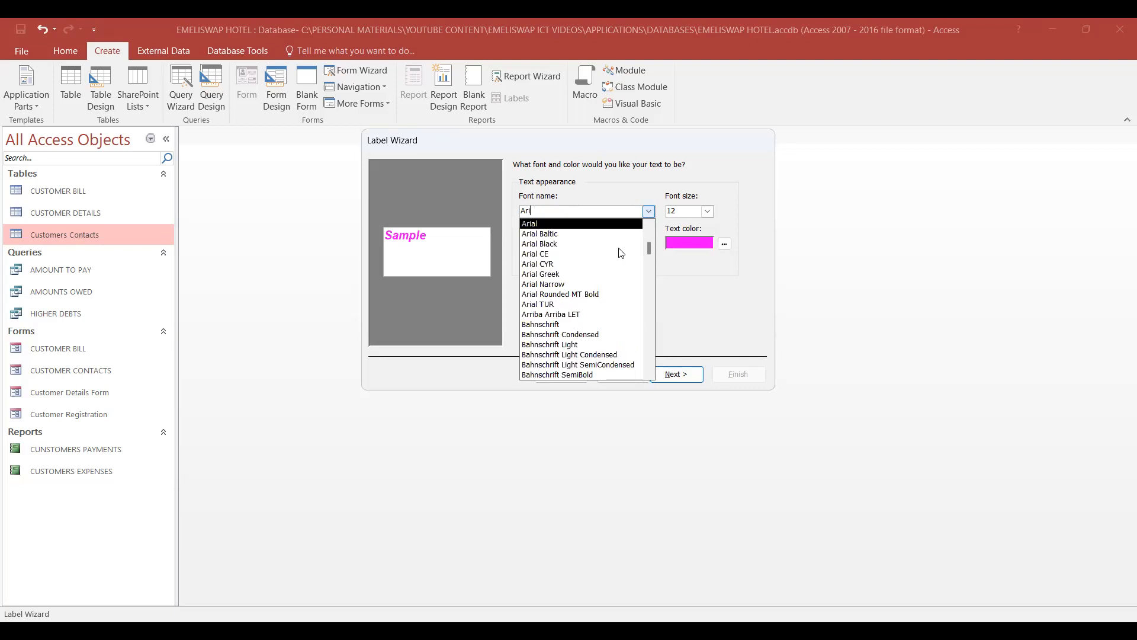
{"action": "type", "text": "times New Roman"}
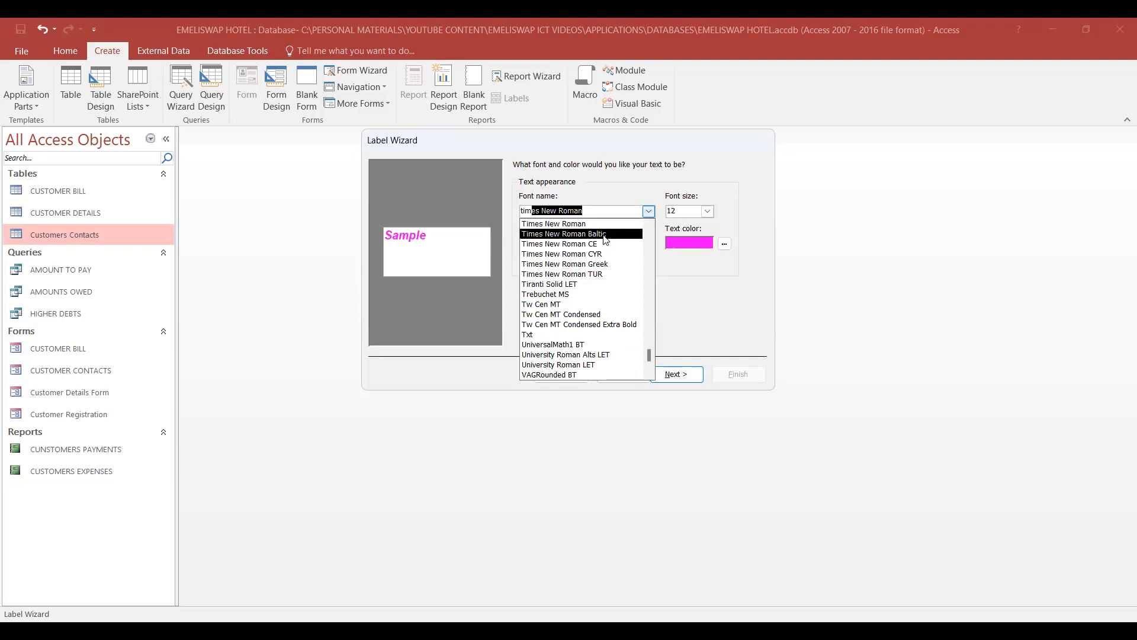
{"action": "left_click", "coordinate": [605, 234]}
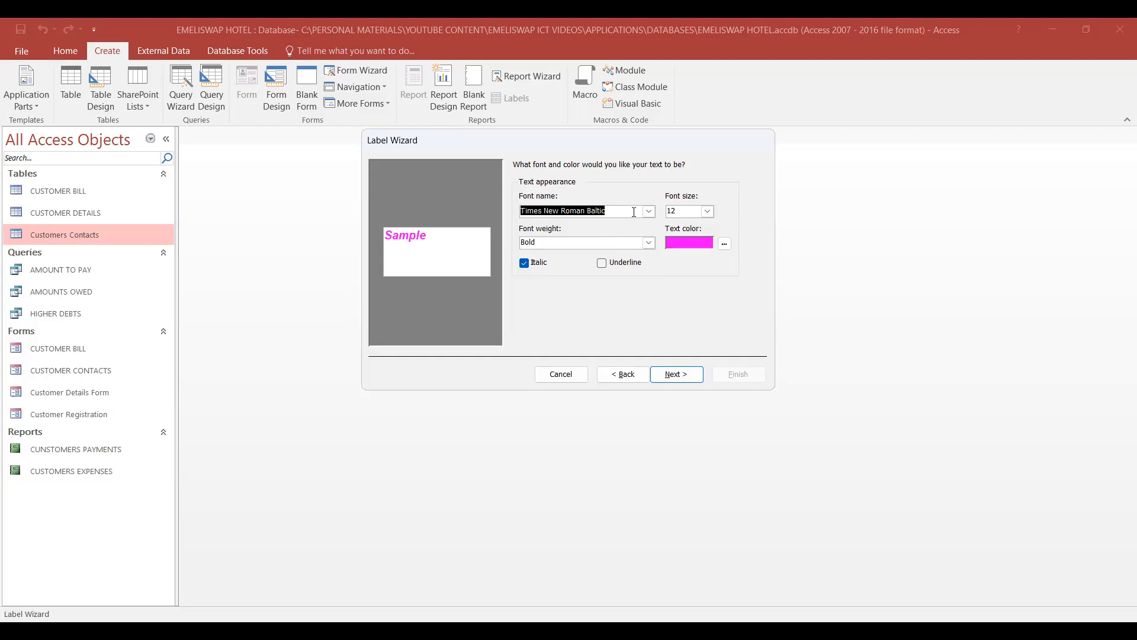
- Set the label text's font weight to Bold and its font size to 14
{"action": "left_click", "coordinate": [648, 243]}
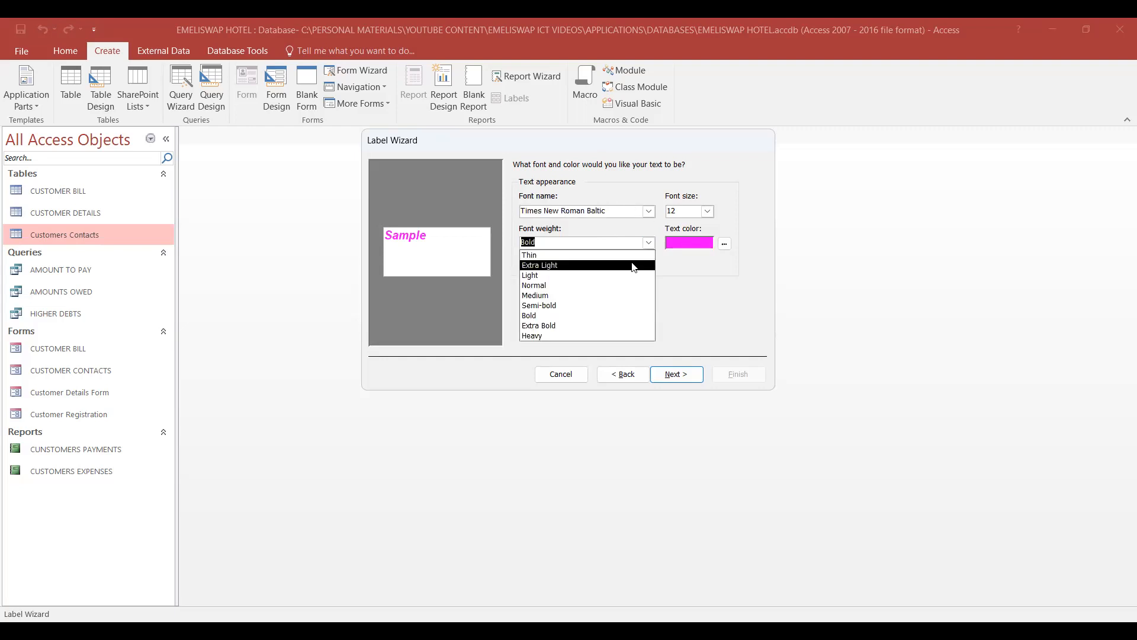
{"action": "left_click", "coordinate": [539, 316]}
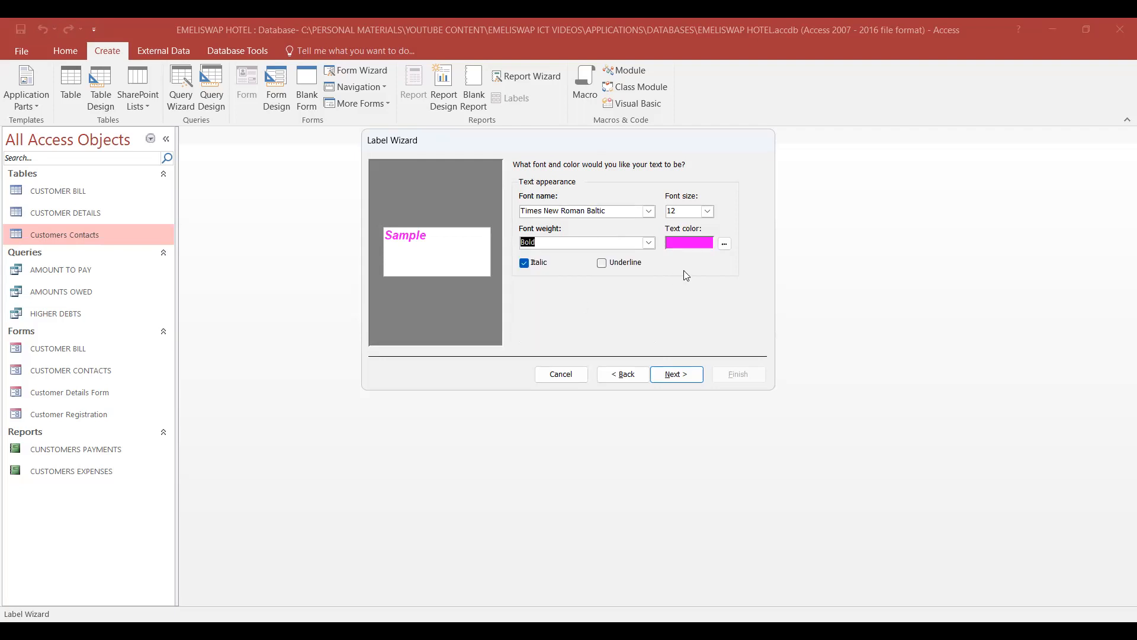
{"action": "left_click", "coordinate": [708, 211]}
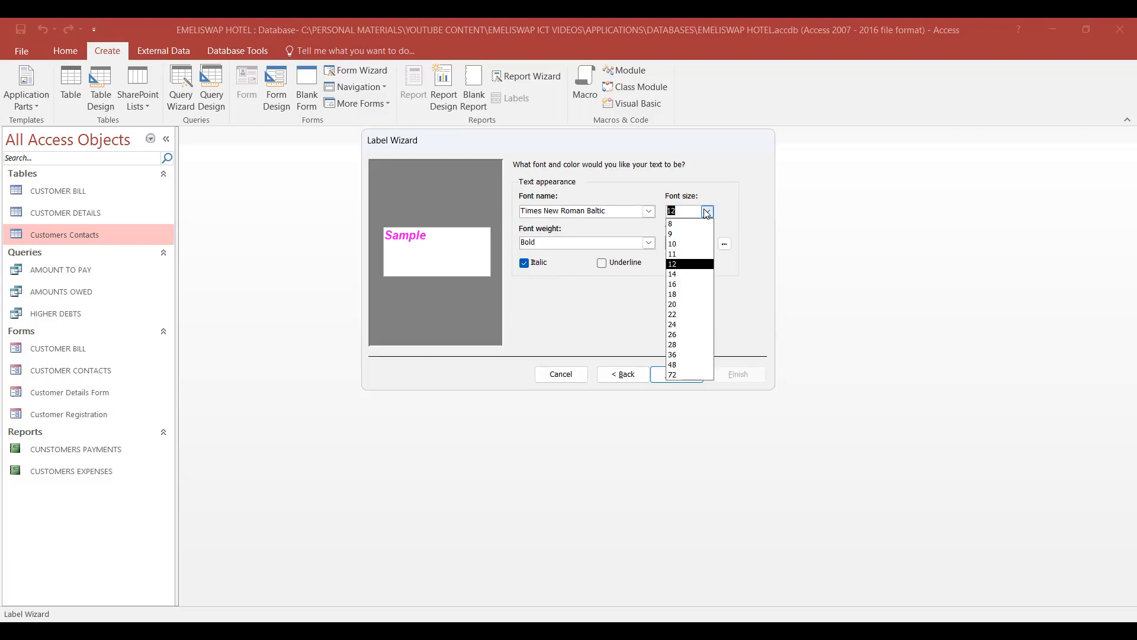
{"action": "left_click", "coordinate": [676, 275]}
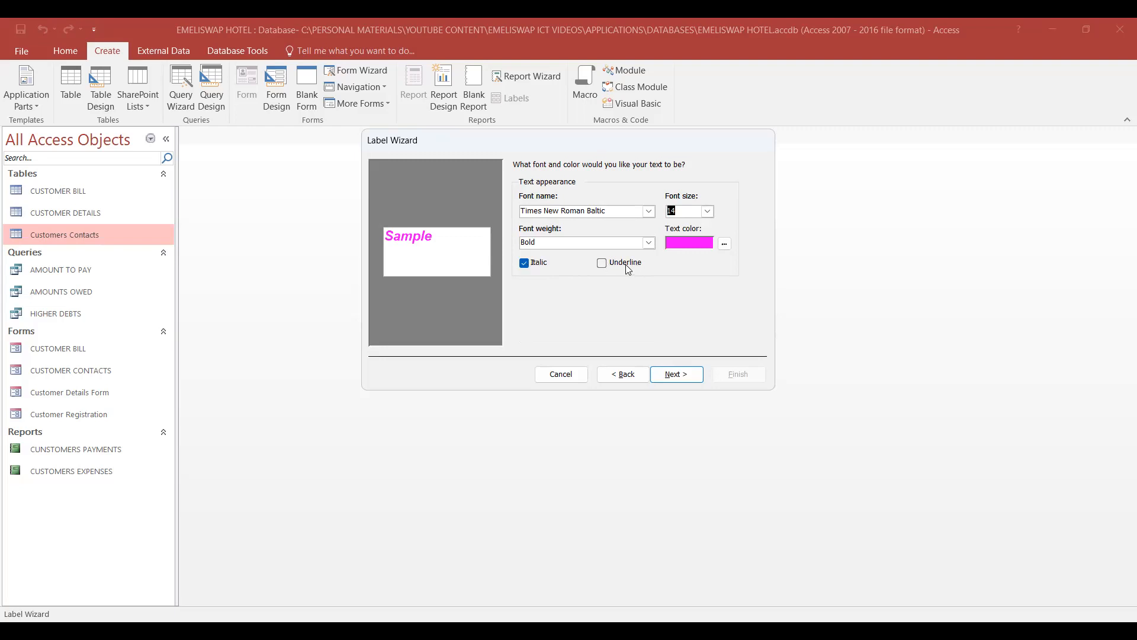
- Set the label text color to dark blue with underline left off, and accept the text appearance
{"action": "left_click", "coordinate": [601, 264]}
{"action": "left_click", "coordinate": [600, 264]}
{"action": "left_click", "coordinate": [724, 244]}
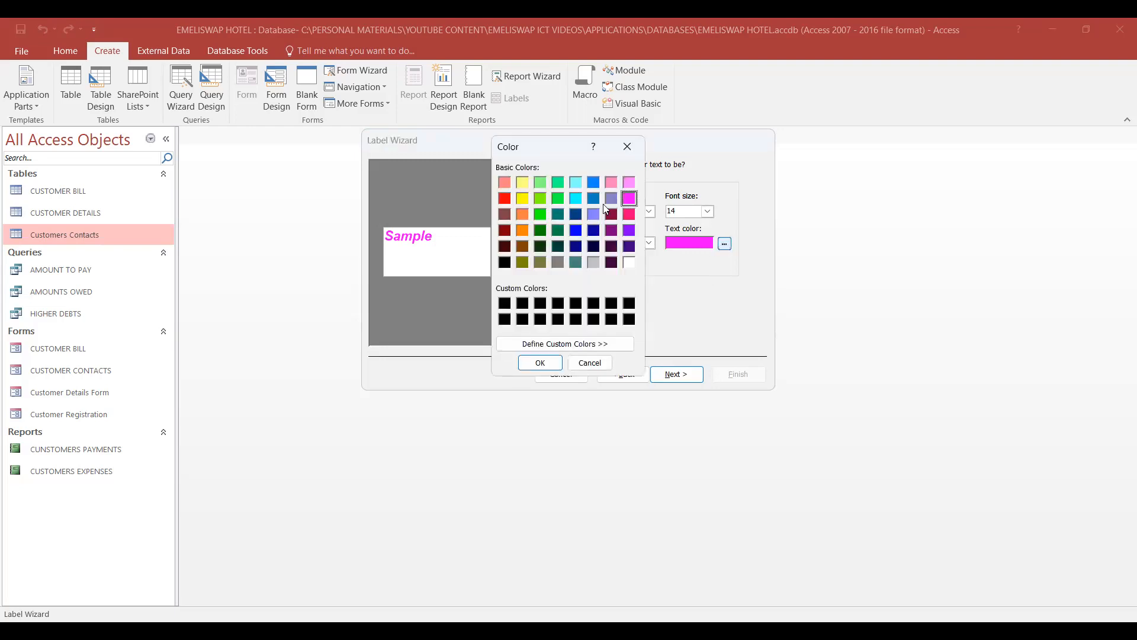
{"action": "left_click", "coordinate": [594, 231]}
{"action": "left_click", "coordinate": [540, 363]}
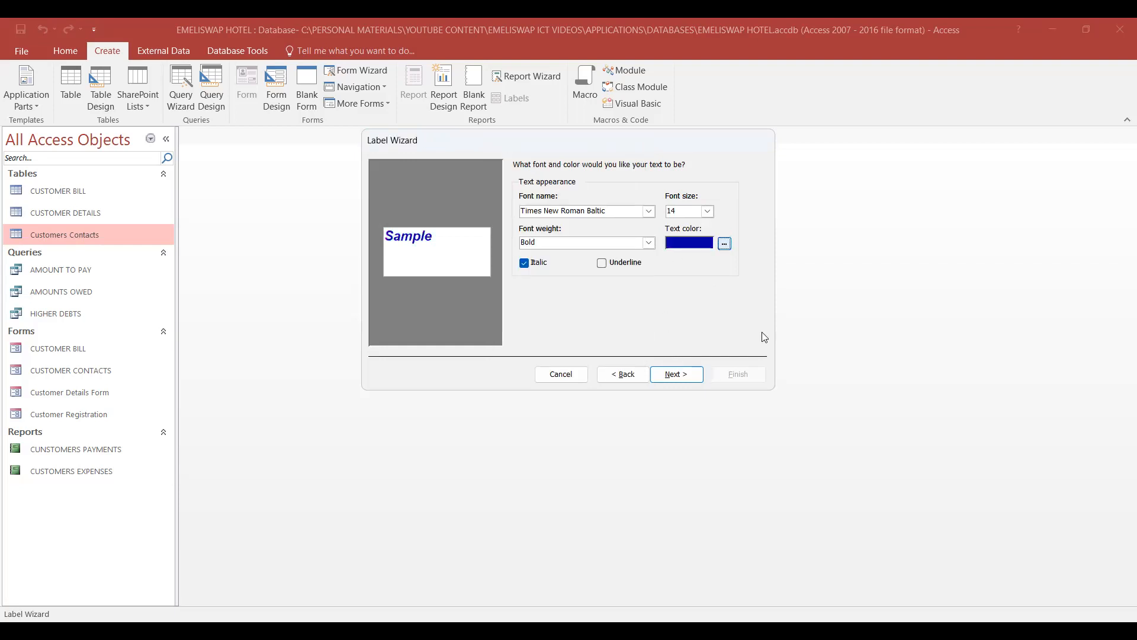
{"action": "left_click", "coordinate": [675, 375]}
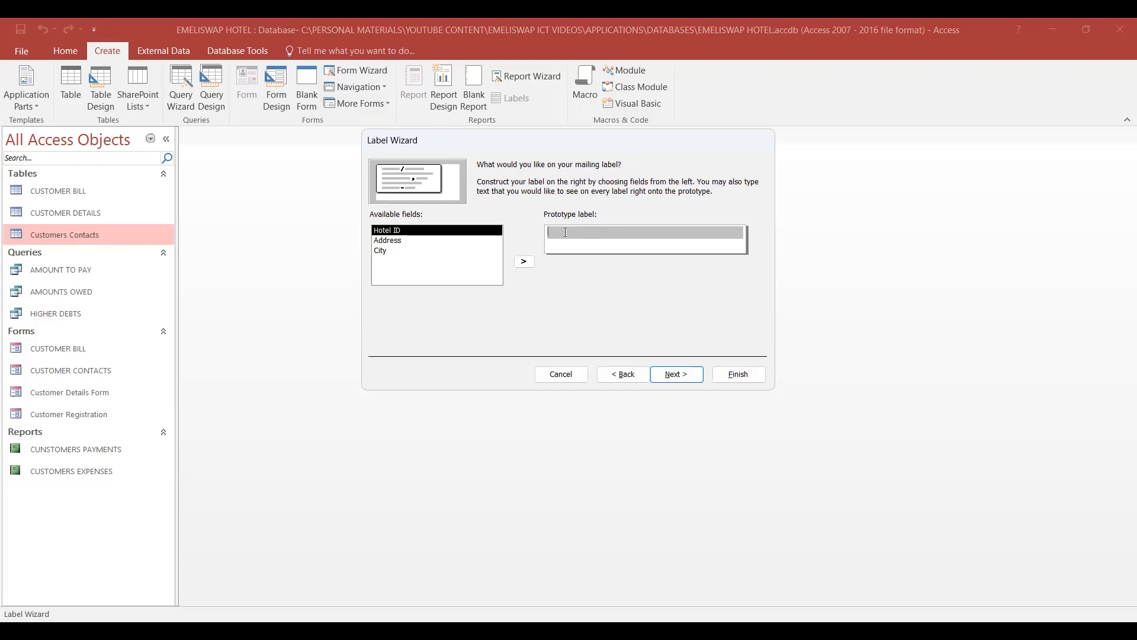
- Enter "FROM EMELISWAP HOTEL" as the first line of the prototype label
{"action": "key", "text": "Caps_Lock"}
{"action": "type", "text": "FROM EMELISWAP HOTEL"}
{"action": "key", "text": "Return"}
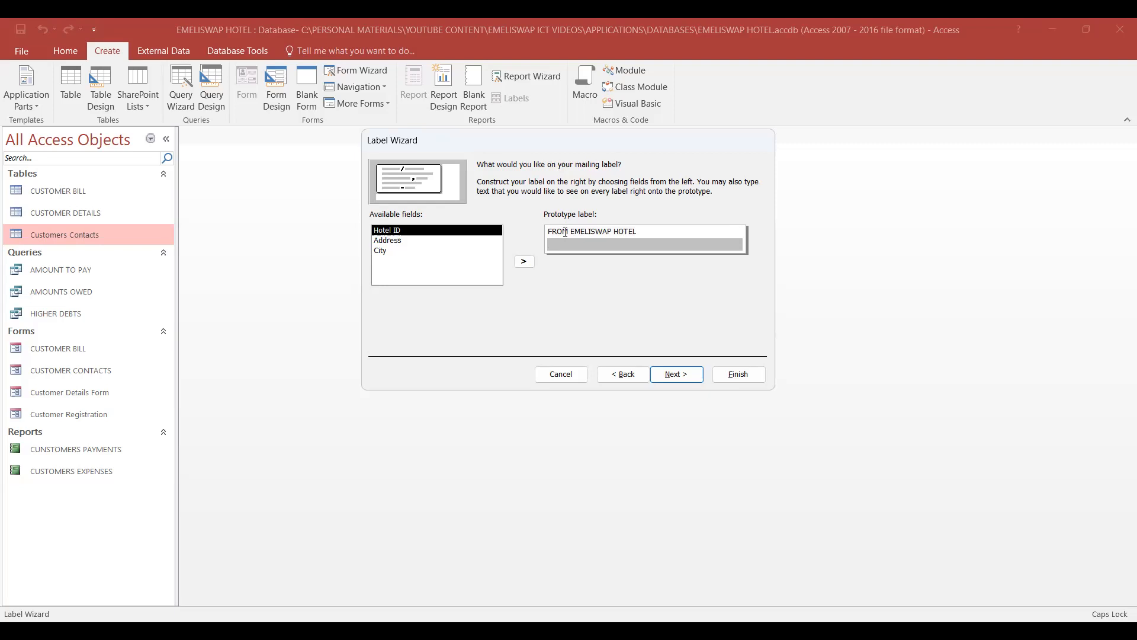
- Build the prototype label's second line from "TO: " followed by the Address and City fields, and accept the label contents
{"action": "type", "text": "TO:"}
{"action": "left_click", "coordinate": [395, 241]}
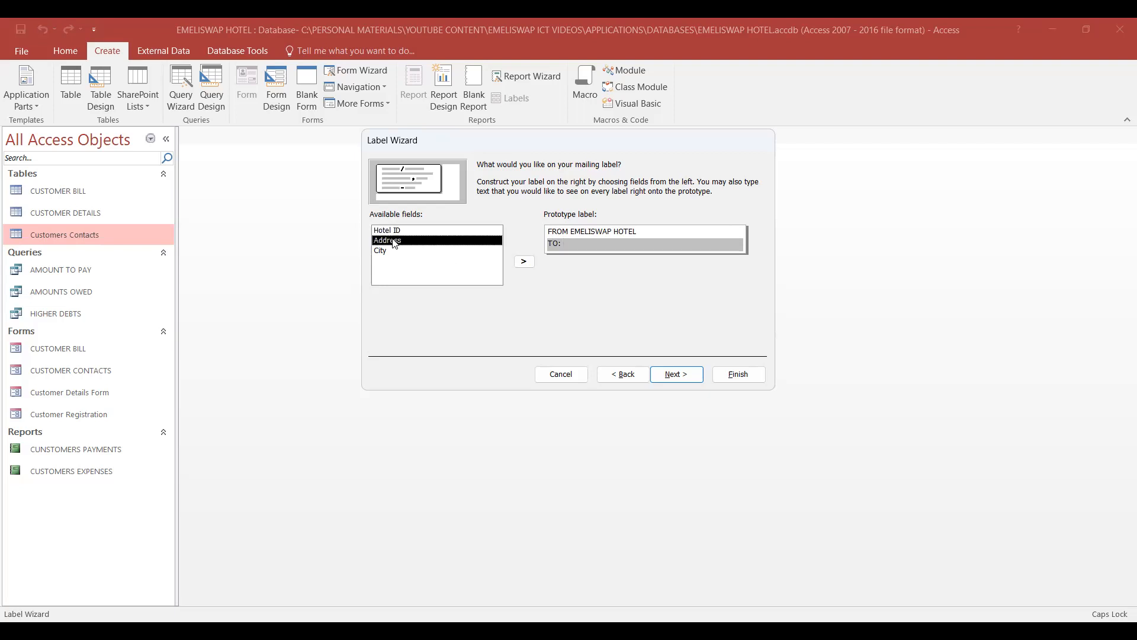
{"action": "left_click", "coordinate": [524, 262]}
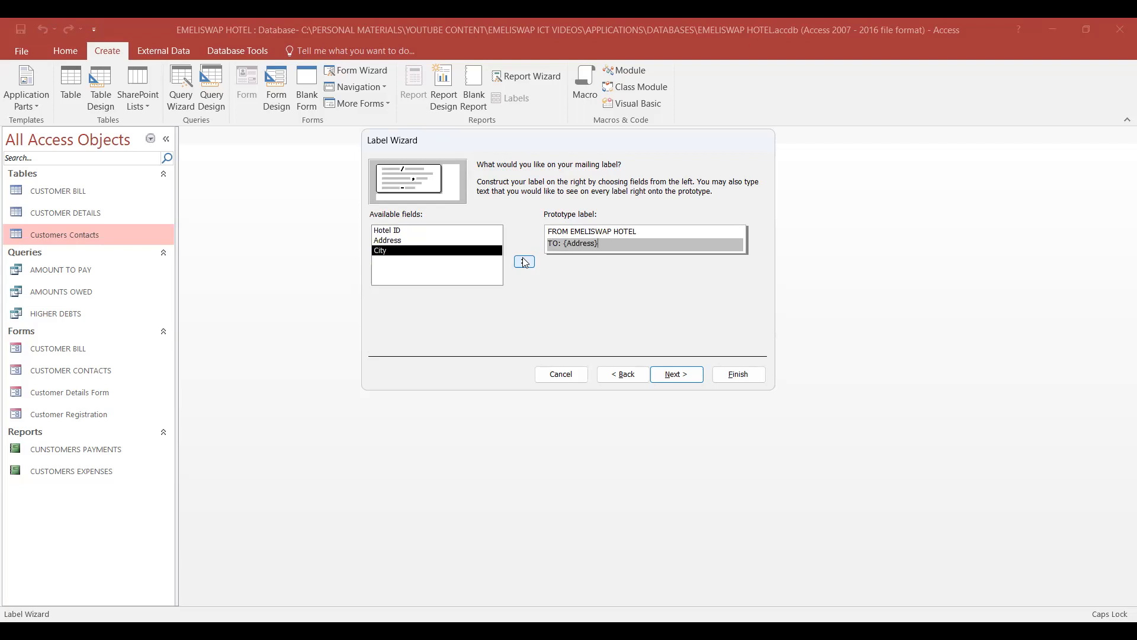
{"action": "left_click", "coordinate": [451, 252]}
{"action": "left_click", "coordinate": [524, 262]}
{"action": "left_click", "coordinate": [598, 243]}
{"action": "left_click", "coordinate": [671, 238]}
{"action": "left_click", "coordinate": [562, 244]}
{"action": "left_click", "coordinate": [677, 375]}
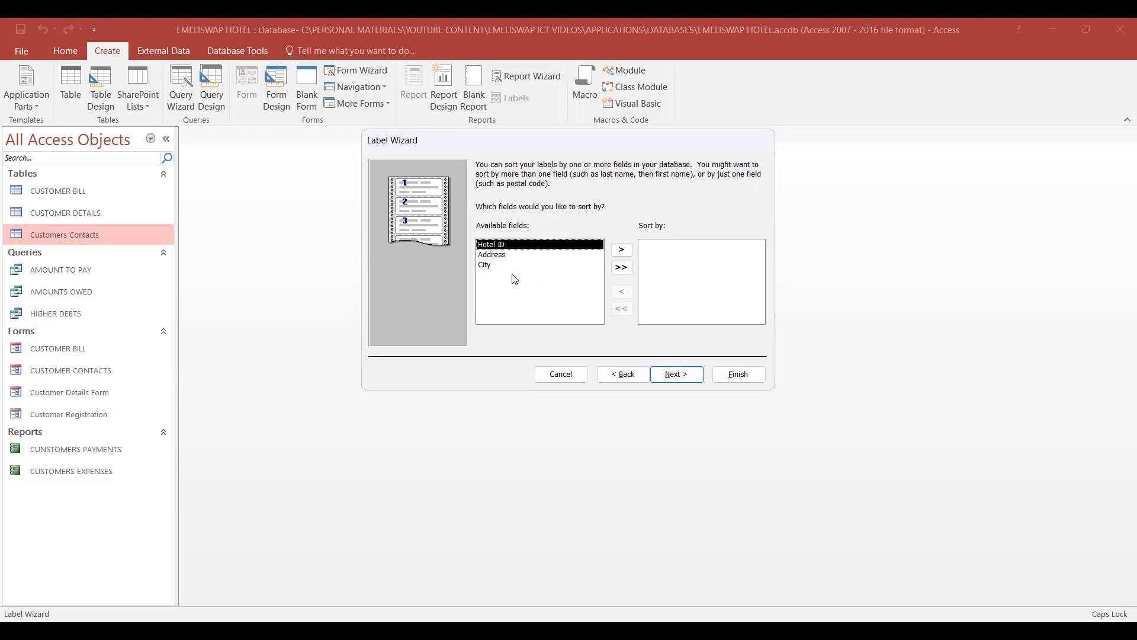
- Sort the labels by the City field and accept the sort order
{"action": "left_click", "coordinate": [490, 266]}
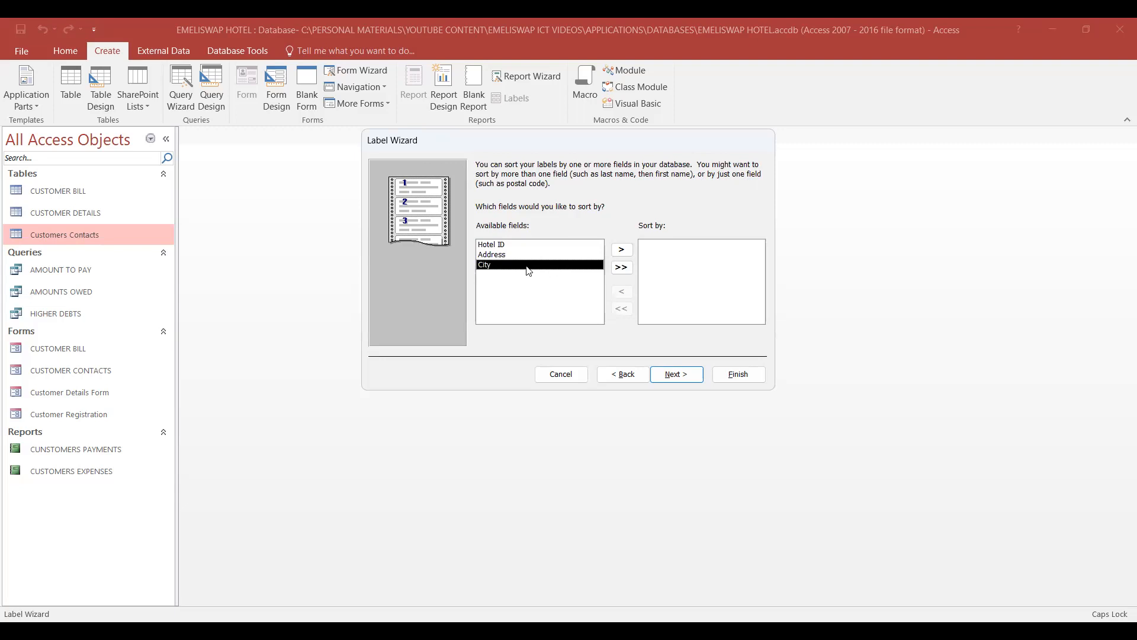
{"action": "left_click", "coordinate": [621, 249]}
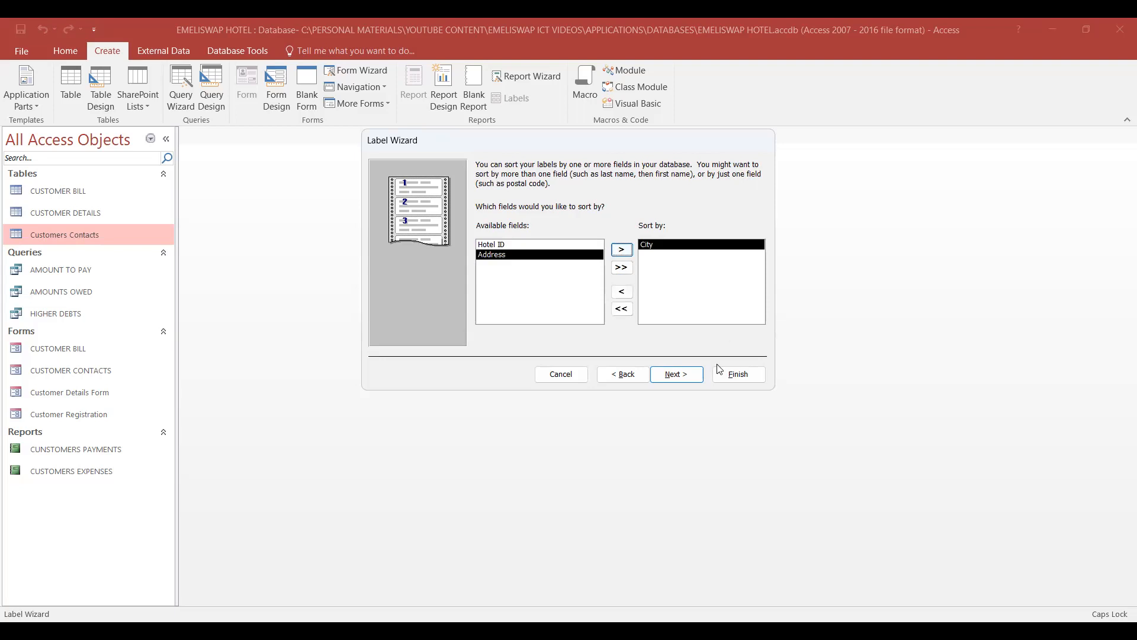
{"action": "left_click", "coordinate": [687, 377]}
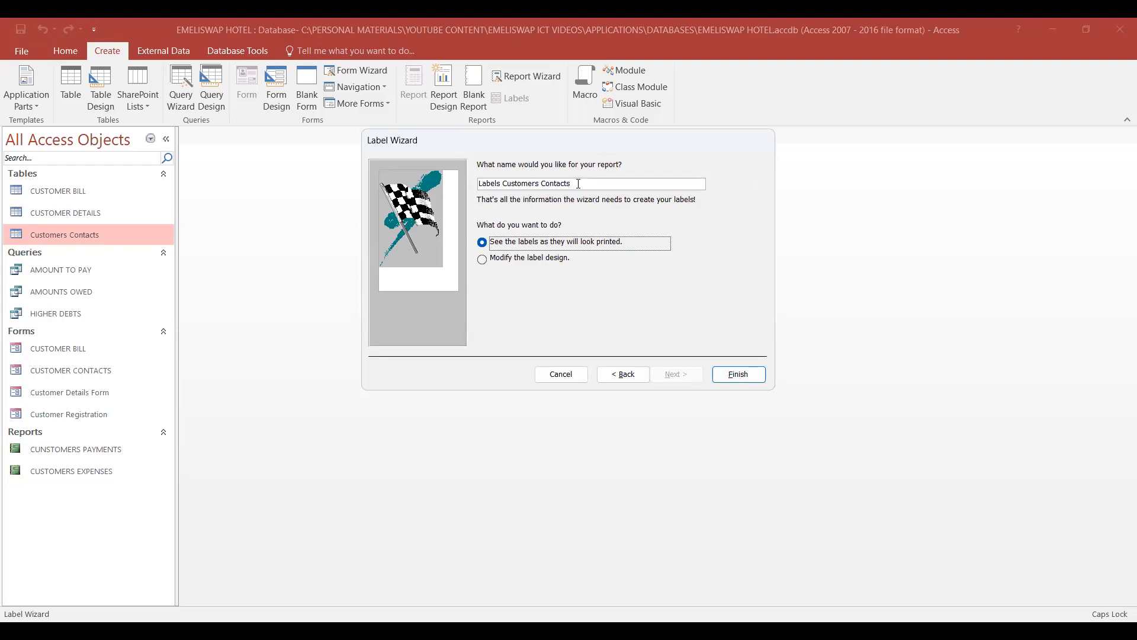
- Finish the label report under the name Labels Customers Contacts, choosing to see the labels as they will look printed
{"action": "left_click", "coordinate": [579, 183]}
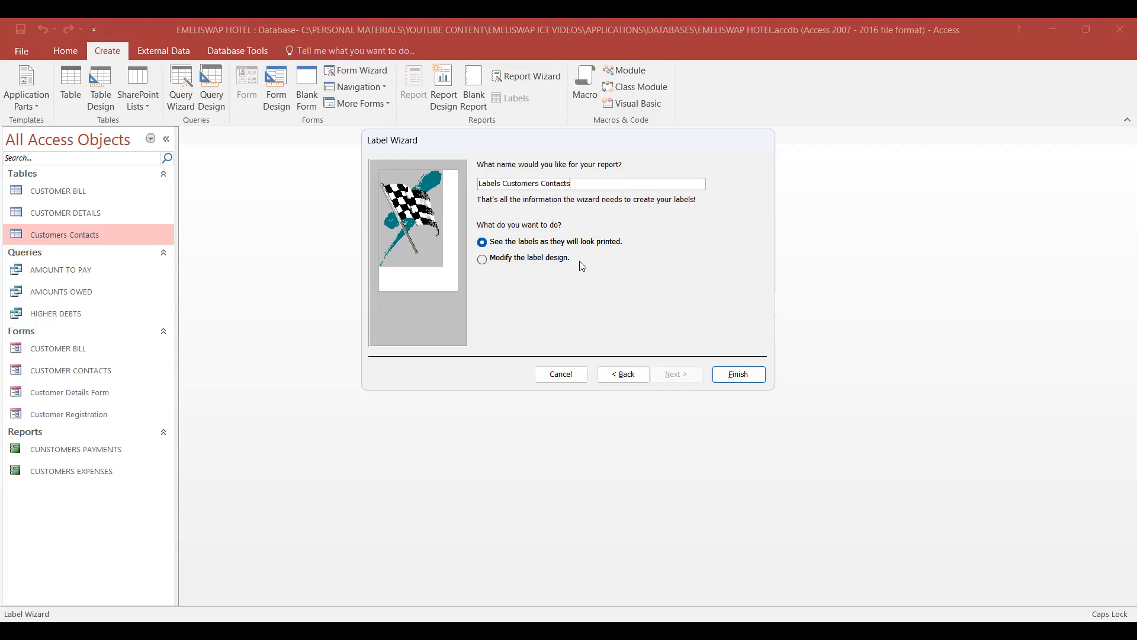
{"action": "left_click", "coordinate": [525, 242]}
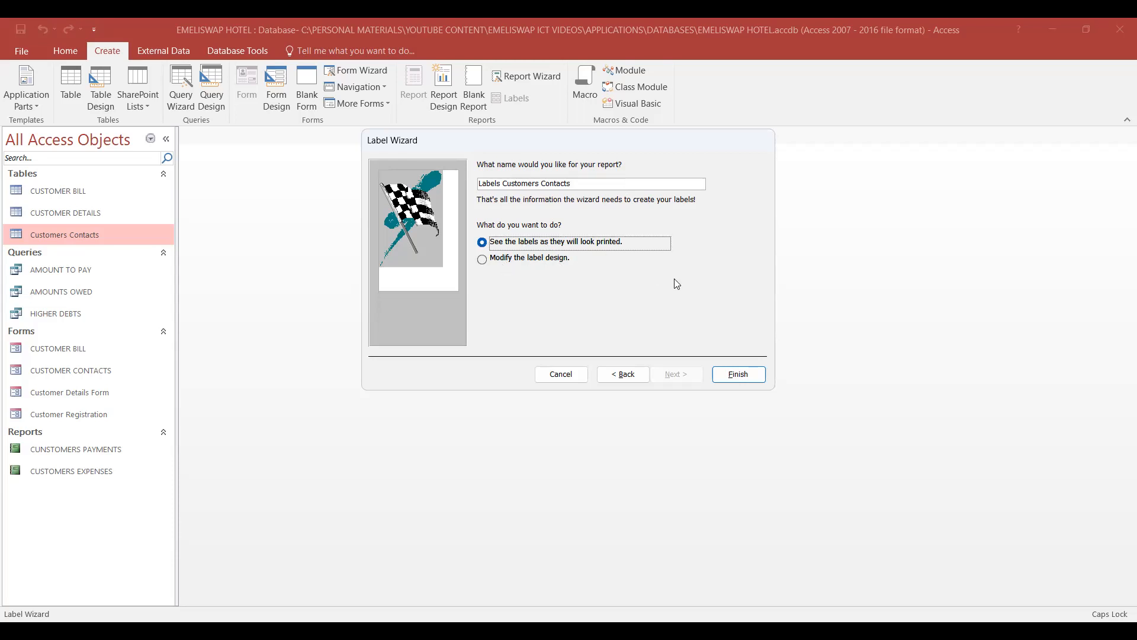
{"action": "left_click", "coordinate": [740, 376]}
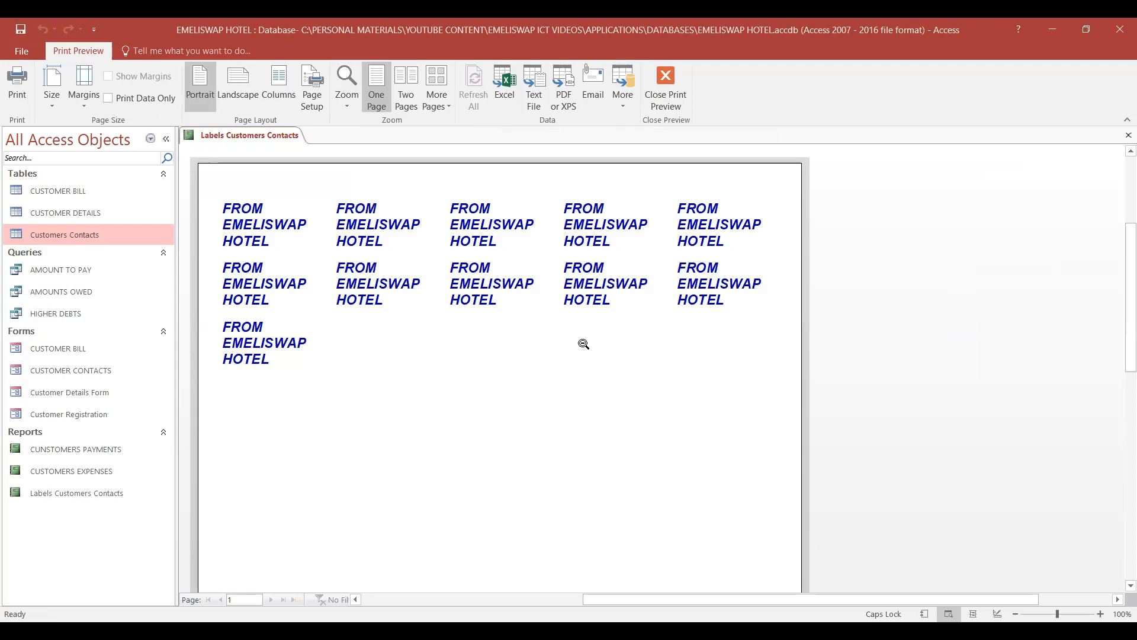
- Examine the previewed label page from top to bottom, checking which lines of each label are printed
{"action": "scroll", "coordinate": [555, 303], "scroll_direction": "down", "scroll_amount": 3}
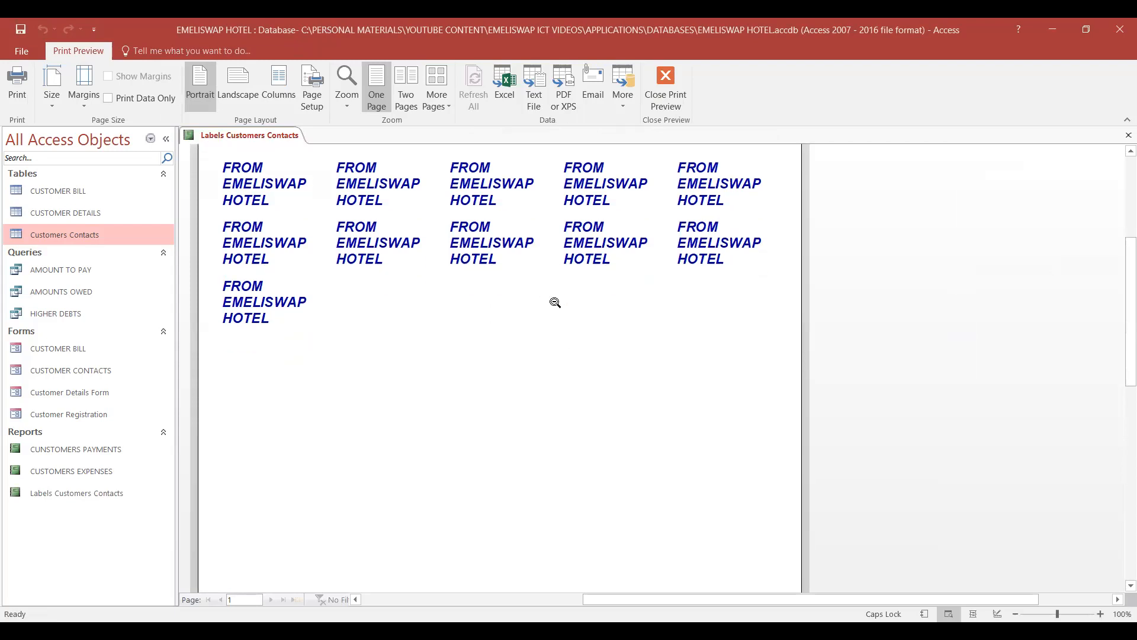
{"action": "scroll", "coordinate": [555, 303], "scroll_direction": "up", "scroll_amount": 4}
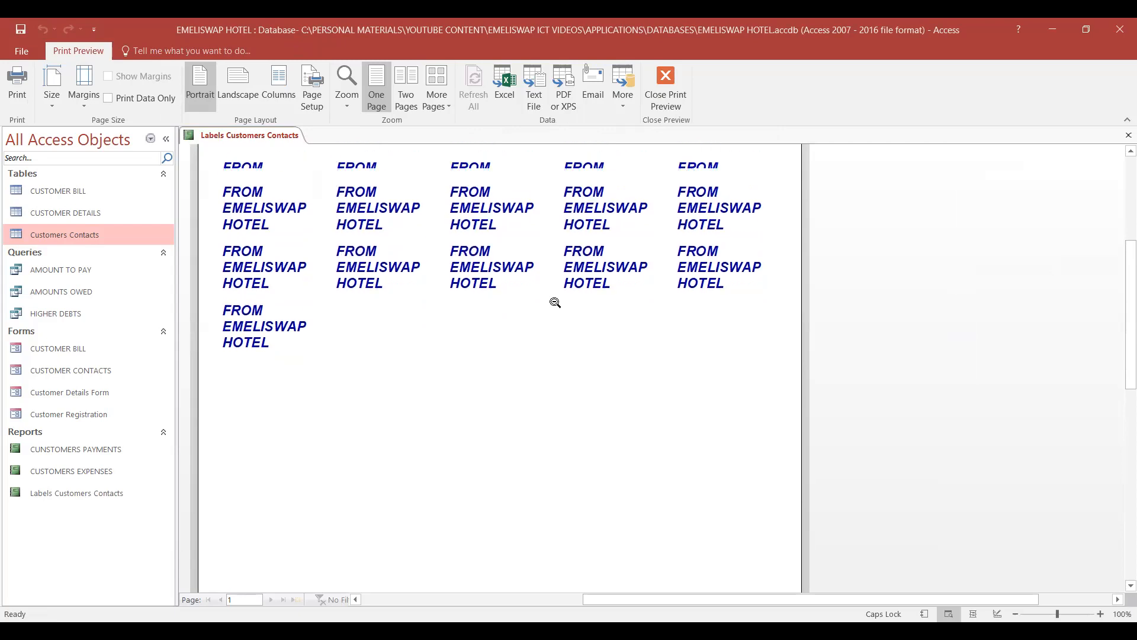
{"action": "scroll", "coordinate": [555, 302], "scroll_direction": "up", "scroll_amount": 4}
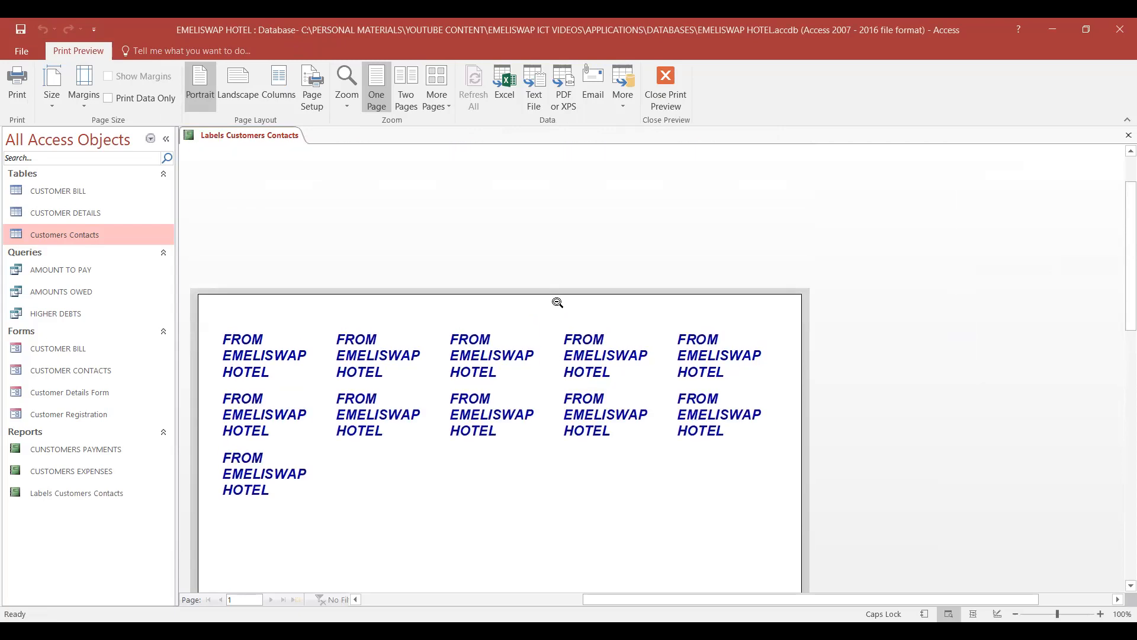
{"action": "scroll", "coordinate": [560, 303], "scroll_direction": "down", "scroll_amount": 8}
{"action": "scroll", "coordinate": [560, 303], "scroll_direction": "down", "scroll_amount": 10}
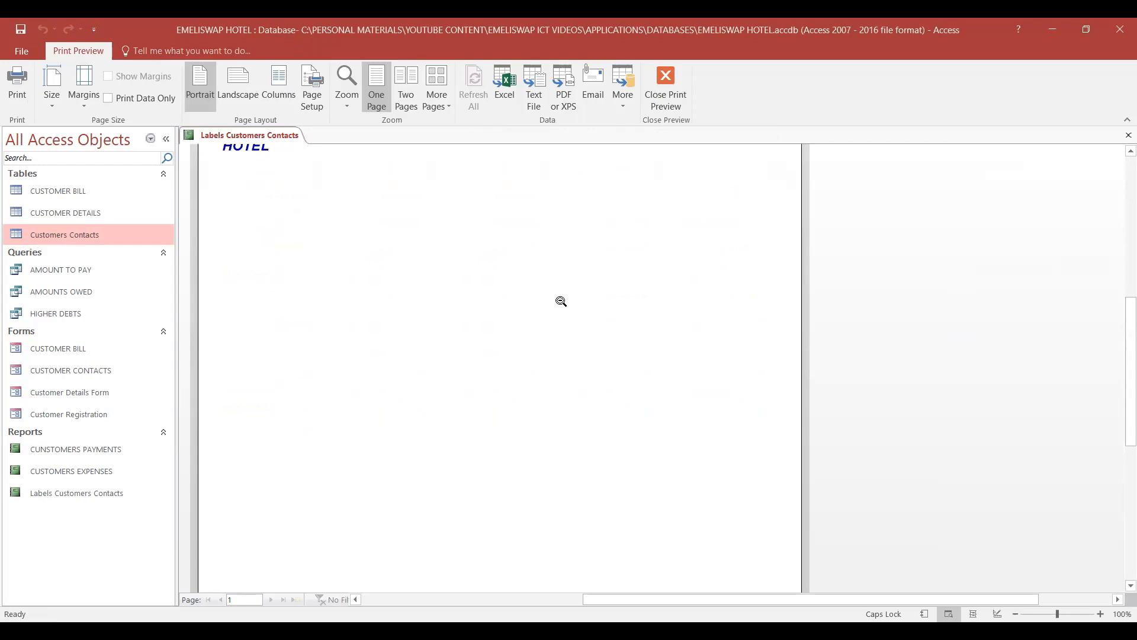
{"action": "scroll", "coordinate": [560, 302], "scroll_direction": "up", "scroll_amount": 6}
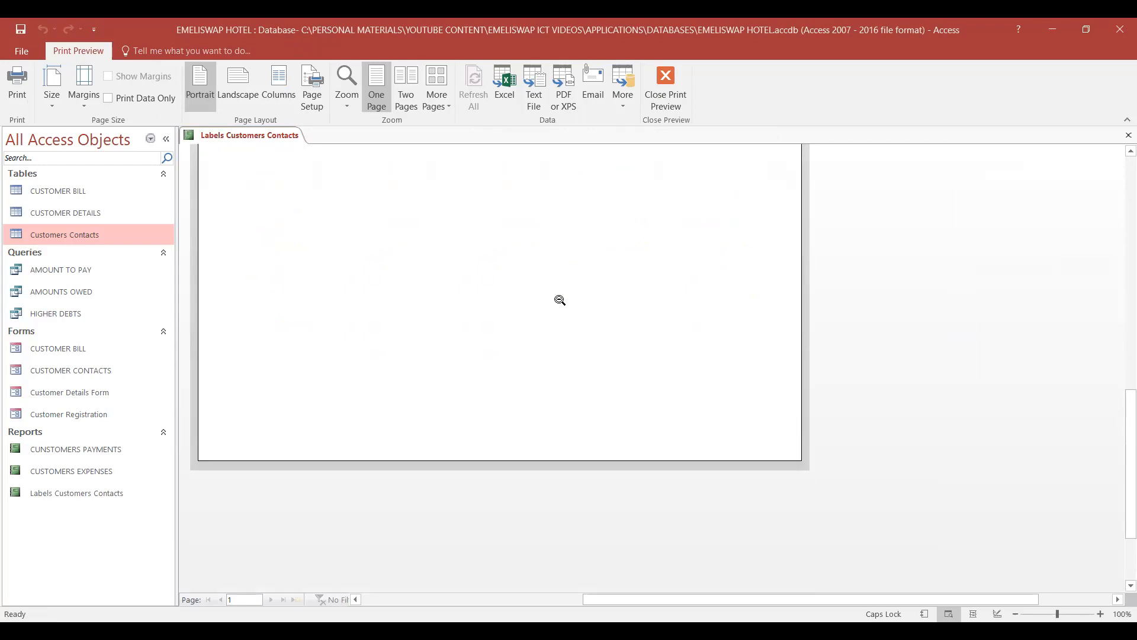
{"action": "scroll", "coordinate": [551, 298], "scroll_direction": "up", "scroll_amount": 2}
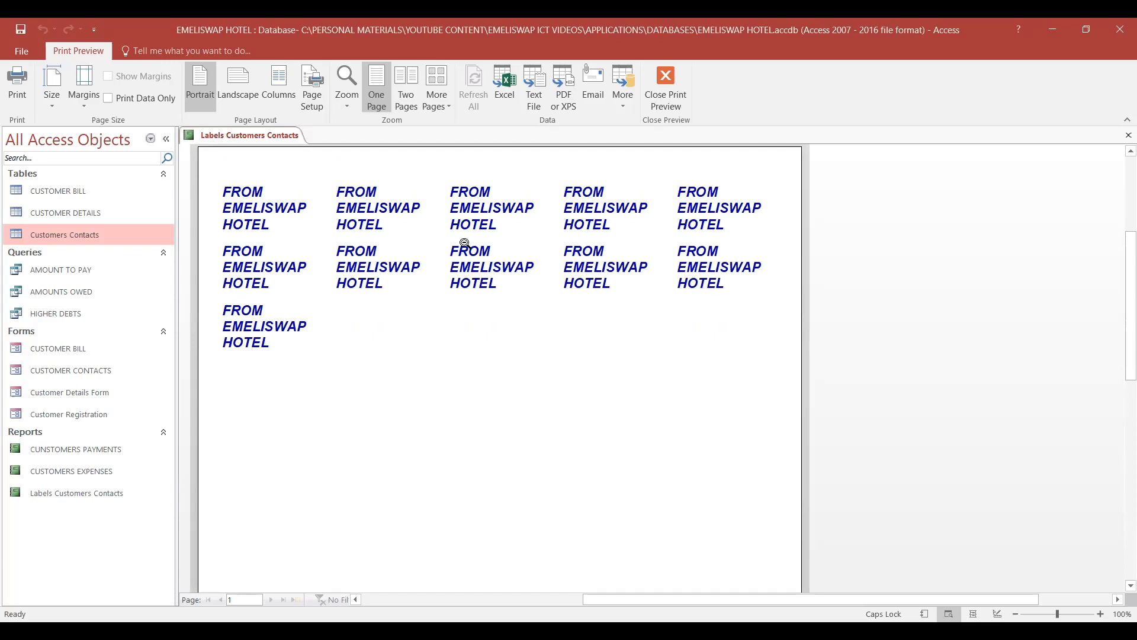
{"action": "scroll", "coordinate": [473, 231], "scroll_direction": "up", "scroll_amount": 1}
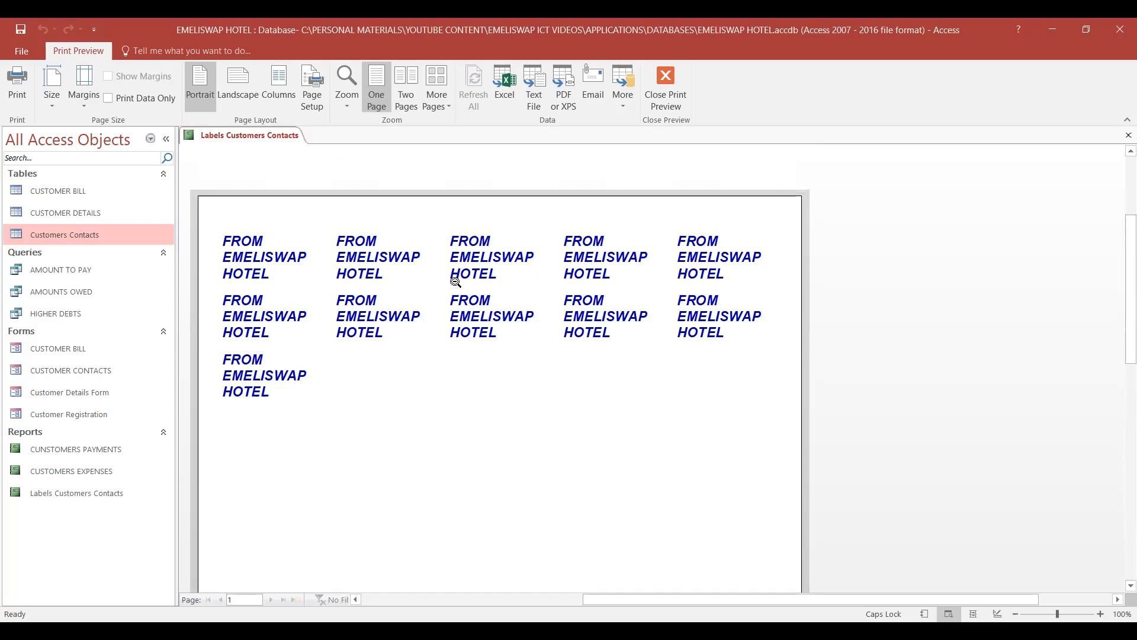
{"action": "scroll", "coordinate": [455, 282], "scroll_direction": "down", "scroll_amount": 1}
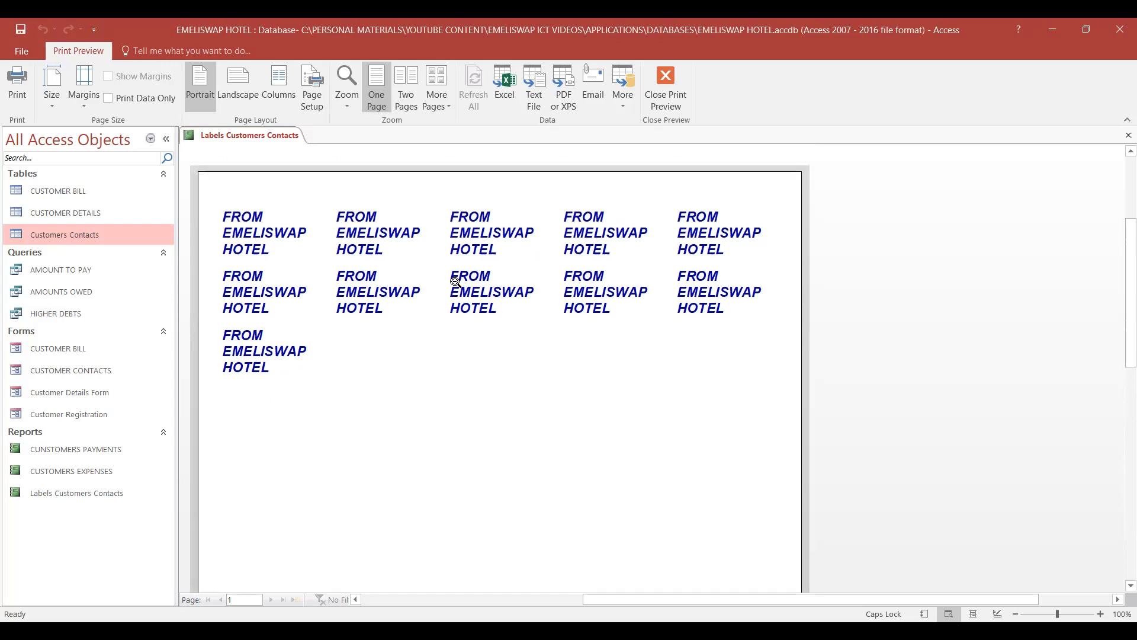
- Set the label report's page orientation to landscape and close the print preview
{"action": "left_click", "coordinate": [242, 88]}
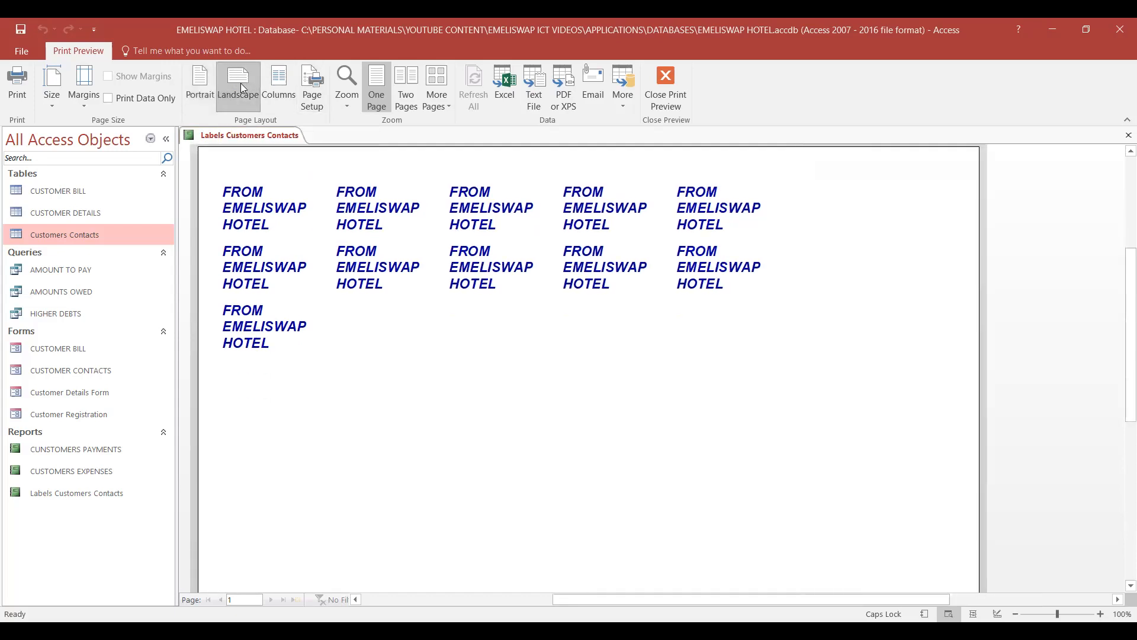
{"action": "scroll", "coordinate": [814, 302], "scroll_direction": "down", "scroll_amount": 1}
{"action": "scroll", "coordinate": [815, 302], "scroll_direction": "up", "scroll_amount": 2}
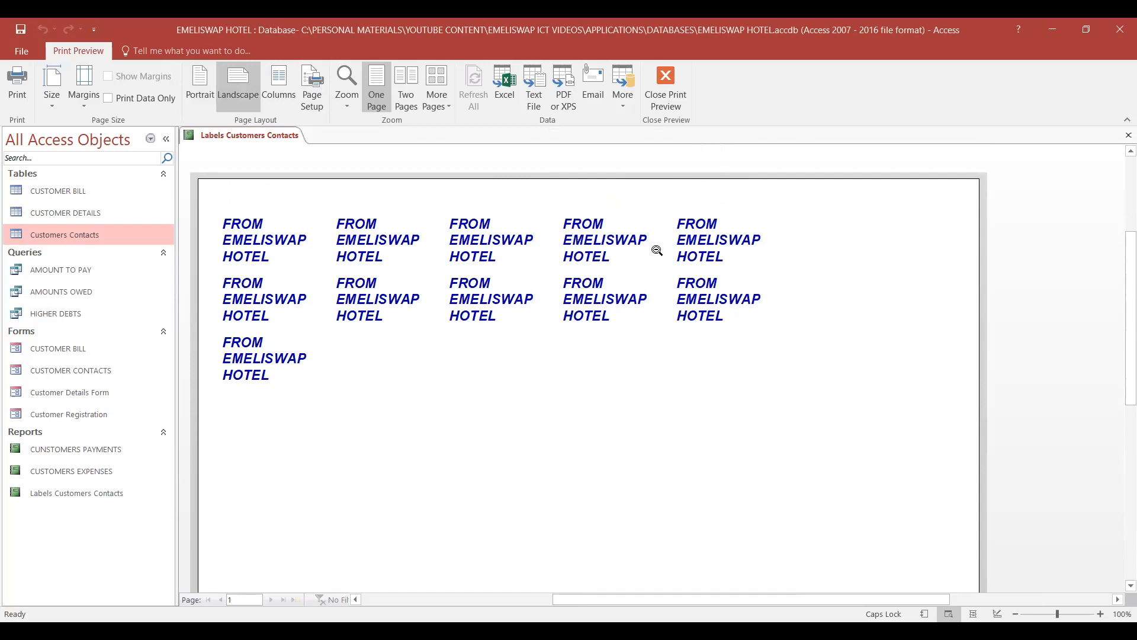
{"action": "left_click", "coordinate": [662, 101]}
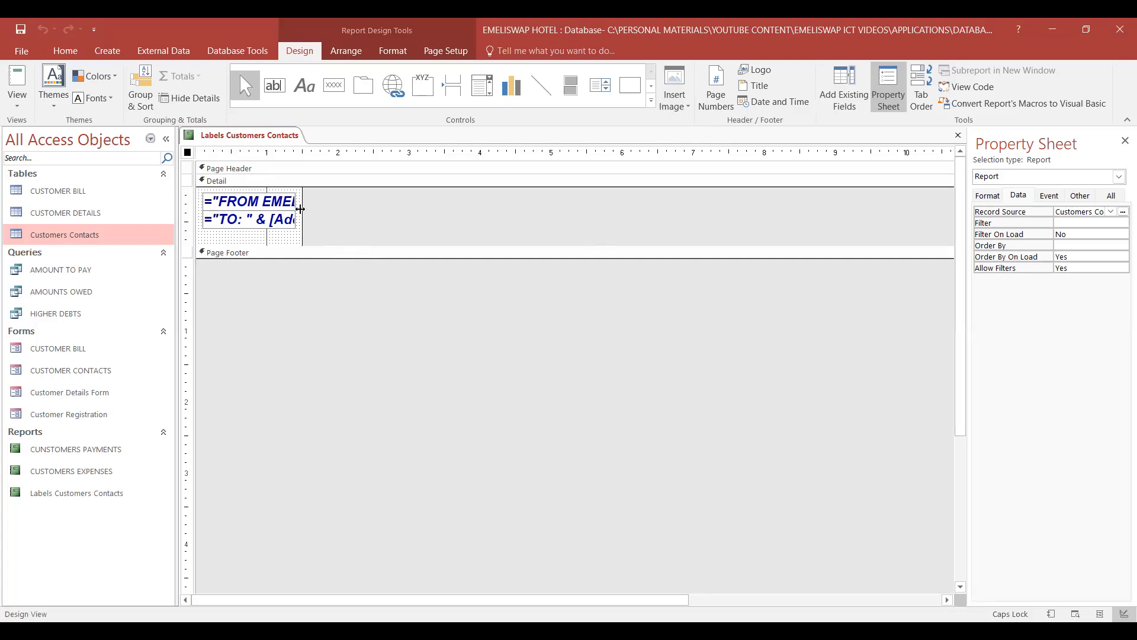
- Widen the report's design area to about 8.3 inches and extend the page footer to about 0.3 inches high
{"action": "left_click_drag", "start_coordinate": [300, 209], "coordinate": [751, 232]}
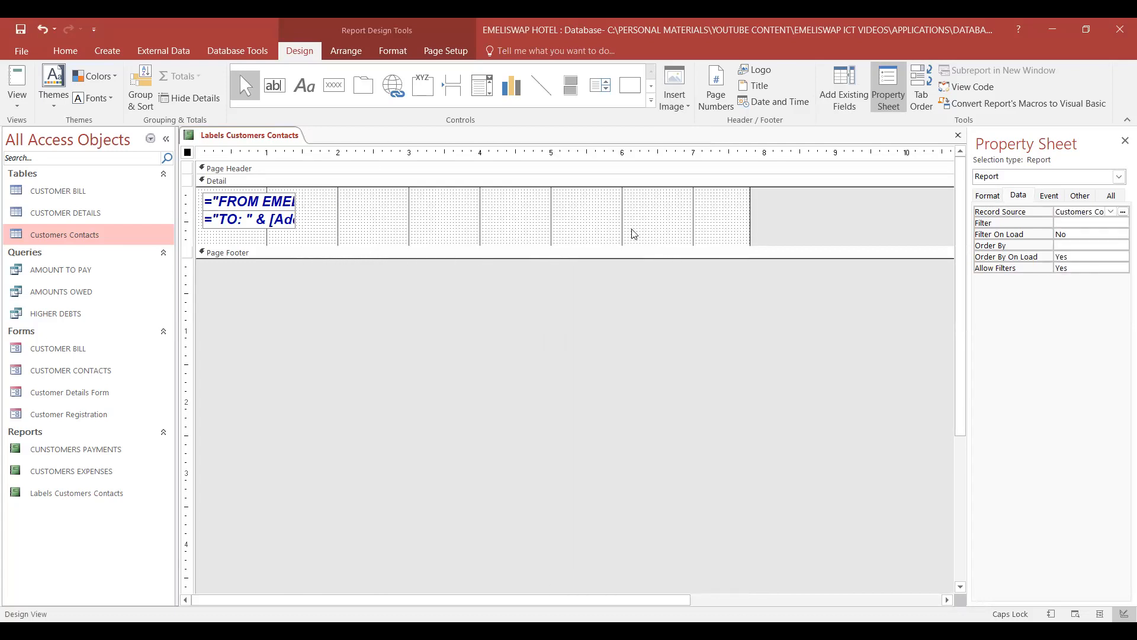
{"action": "left_click_drag", "start_coordinate": [749, 221], "coordinate": [786, 220]}
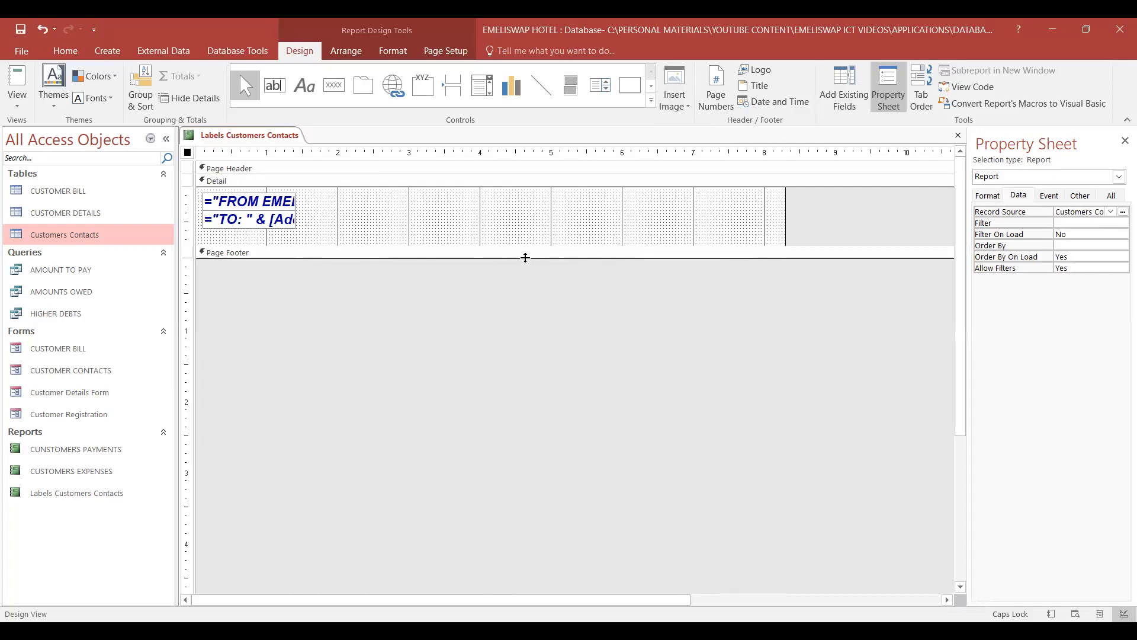
{"action": "left_click_drag", "start_coordinate": [525, 256], "coordinate": [526, 283]}
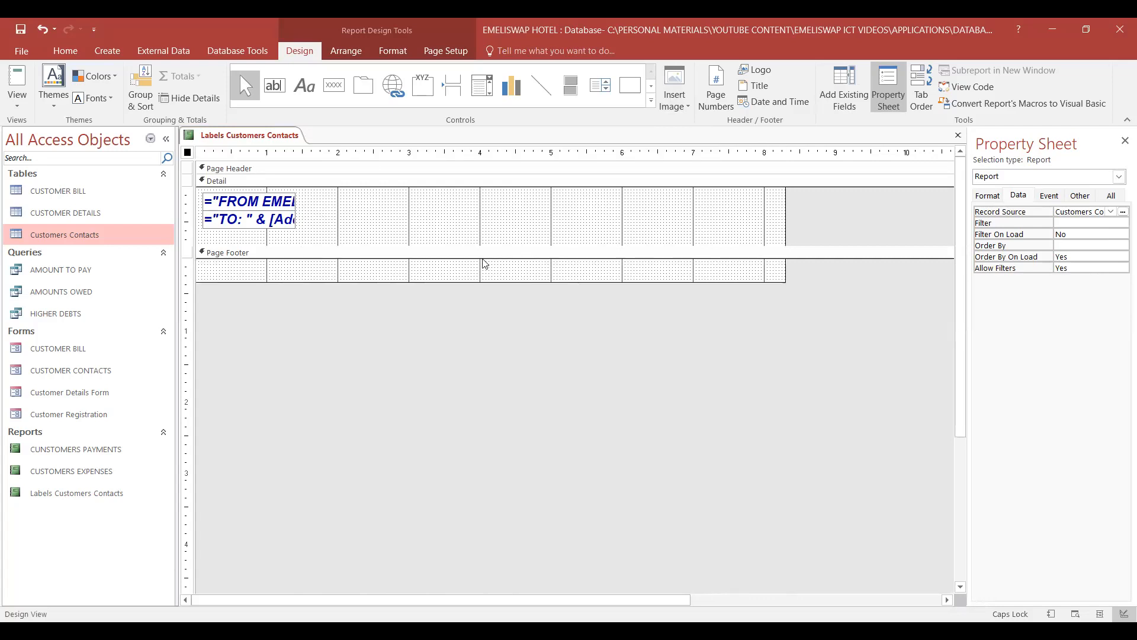
- Widen the FROM and TO text boxes in the Detail section to about 7.1 inches each
{"action": "left_click", "coordinate": [296, 217]}
{"action": "left_click", "coordinate": [298, 208]}
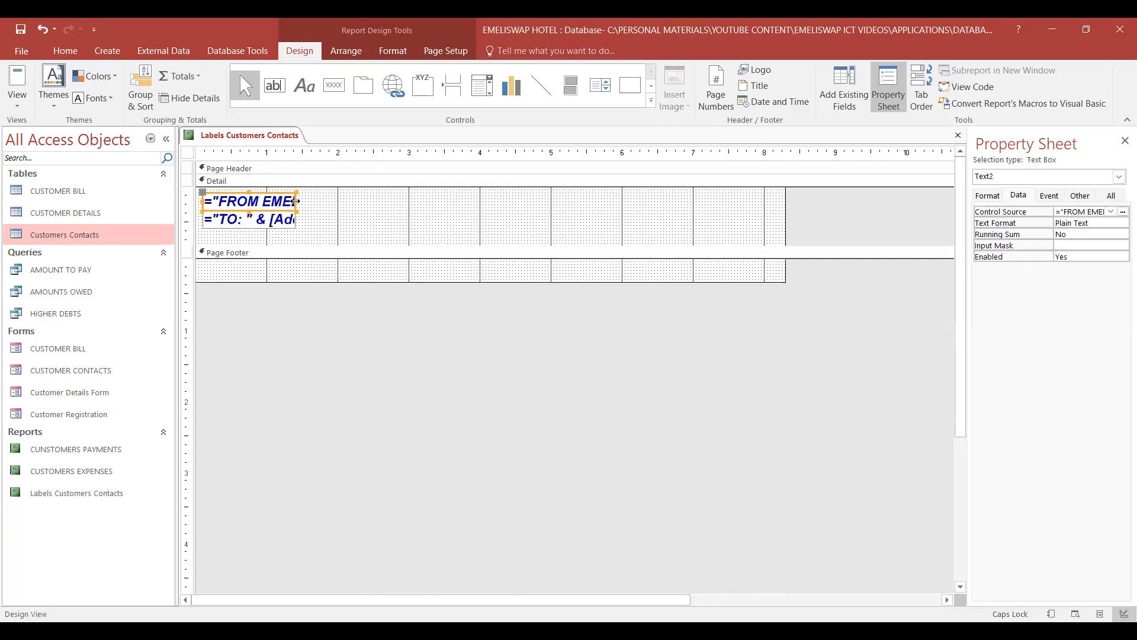
{"action": "left_click_drag", "start_coordinate": [295, 202], "coordinate": [708, 215]}
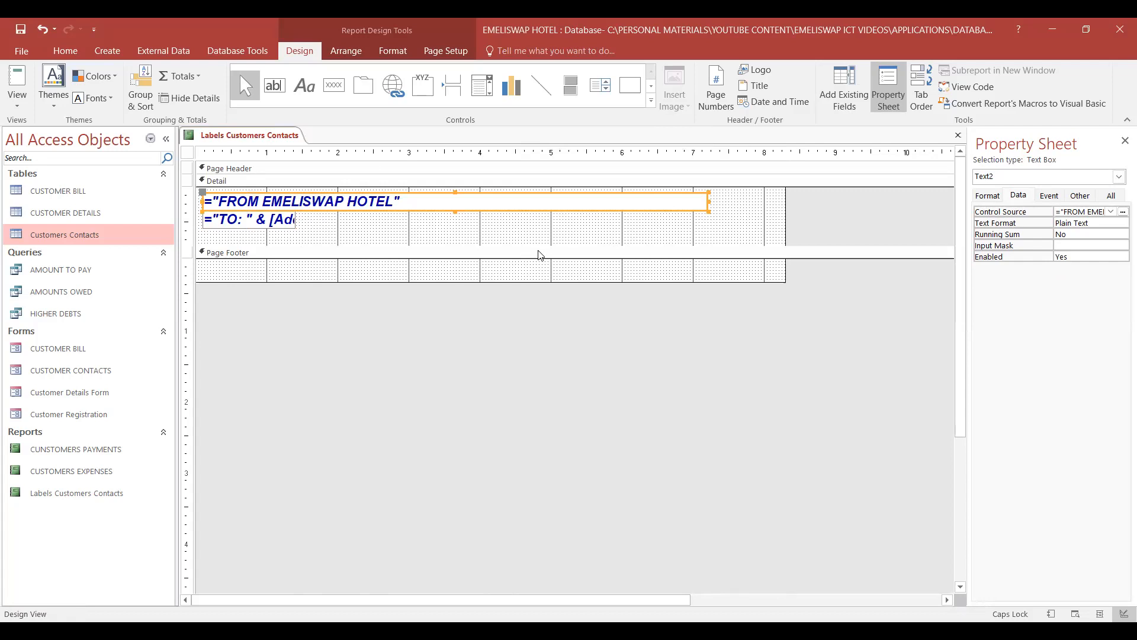
{"action": "left_click", "coordinate": [260, 223]}
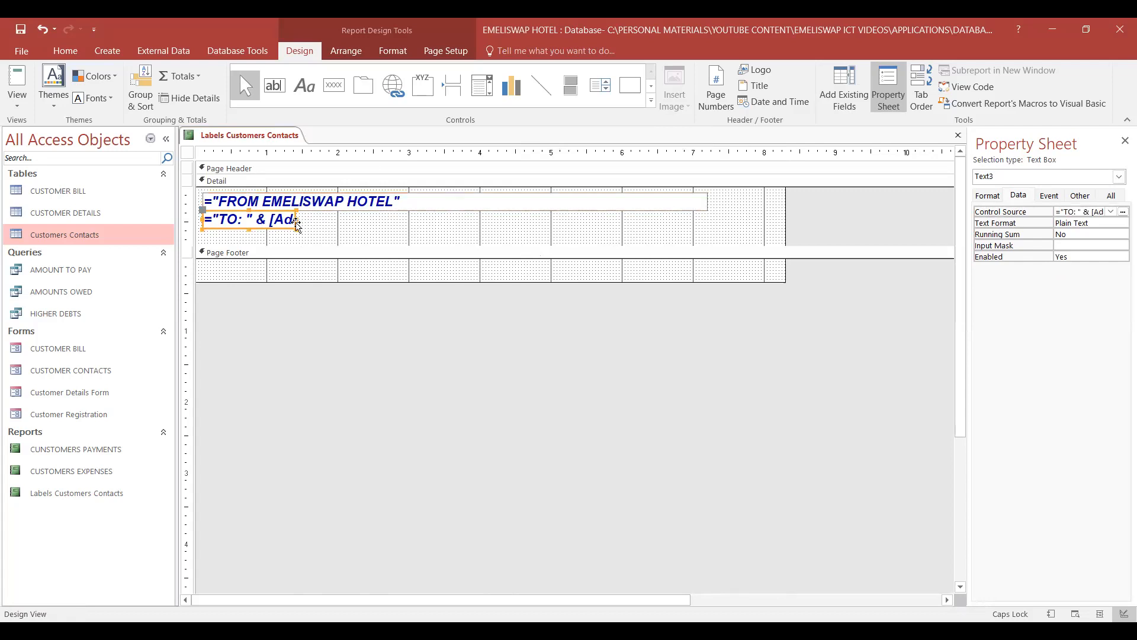
{"action": "left_click_drag", "start_coordinate": [296, 218], "coordinate": [499, 233]}
{"action": "left_click_drag", "start_coordinate": [560, 229], "coordinate": [705, 235]}
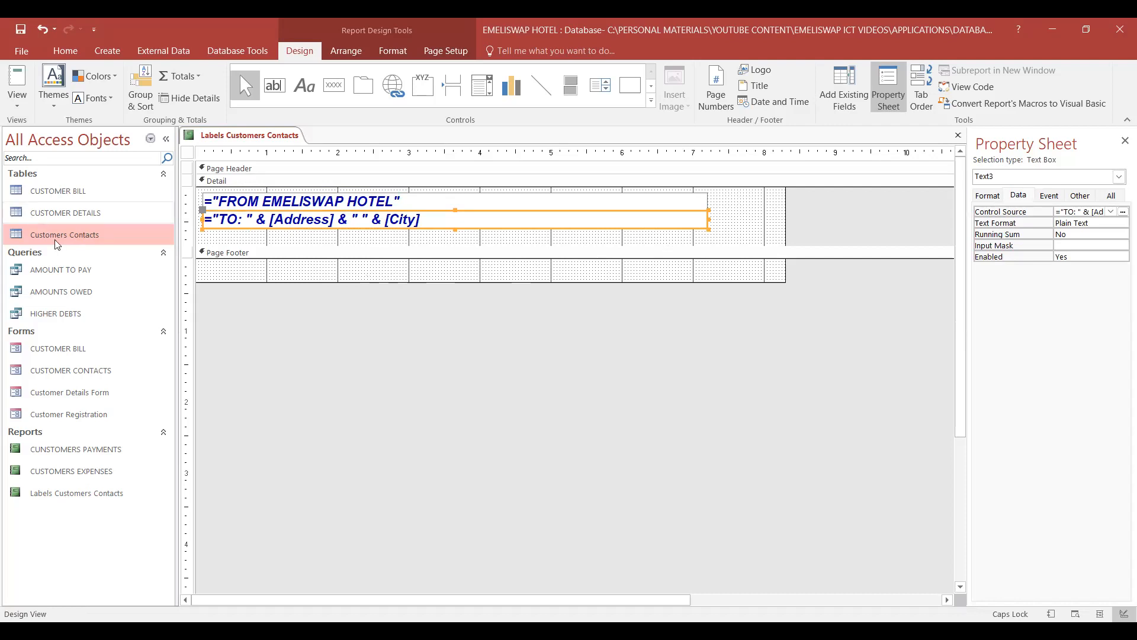
- Save the label report's design and select Labels Customers Contacts among the database's reports
{"action": "left_click", "coordinate": [99, 241]}
{"action": "left_click", "coordinate": [22, 32]}
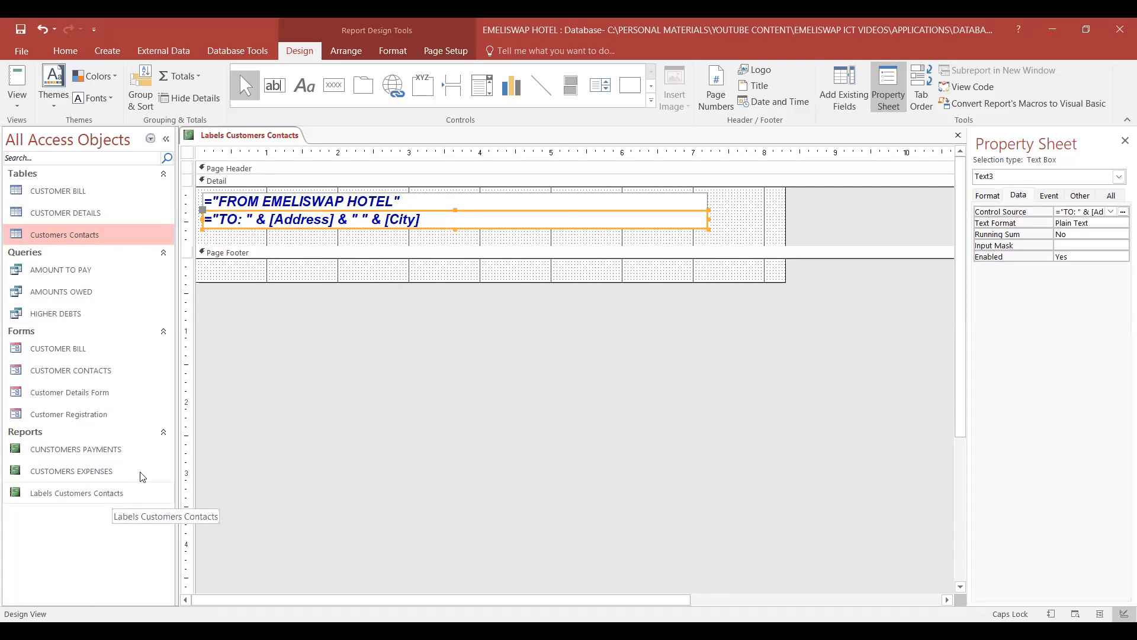
{"action": "left_click_drag", "start_coordinate": [140, 488], "coordinate": [172, 485]}
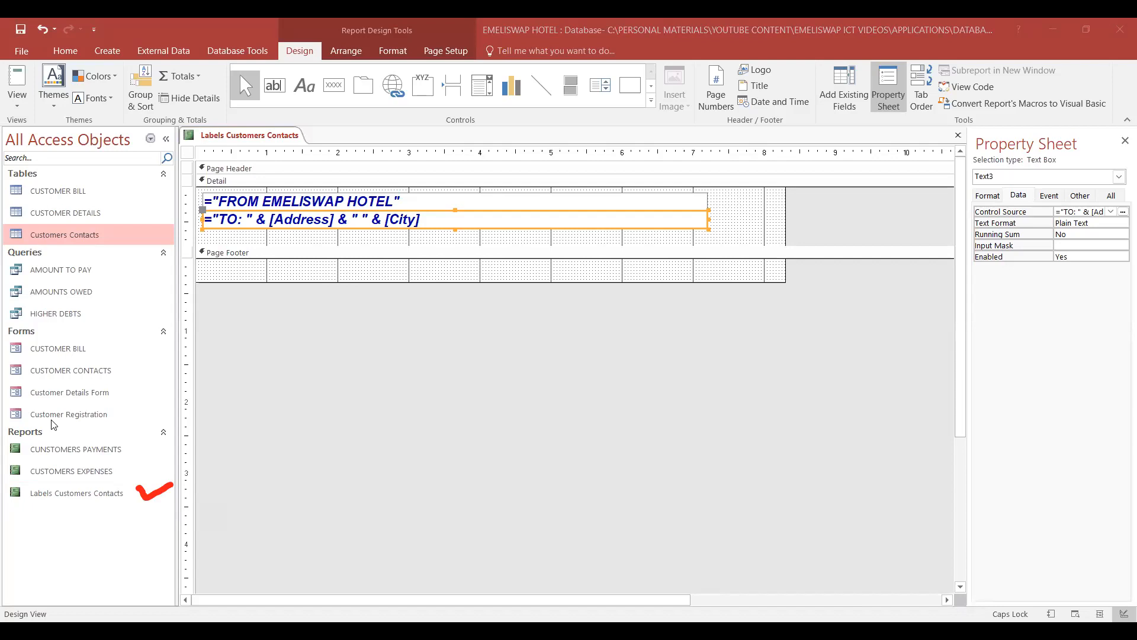
{"action": "key", "text": "Escape"}
{"action": "left_click", "coordinate": [76, 492]}
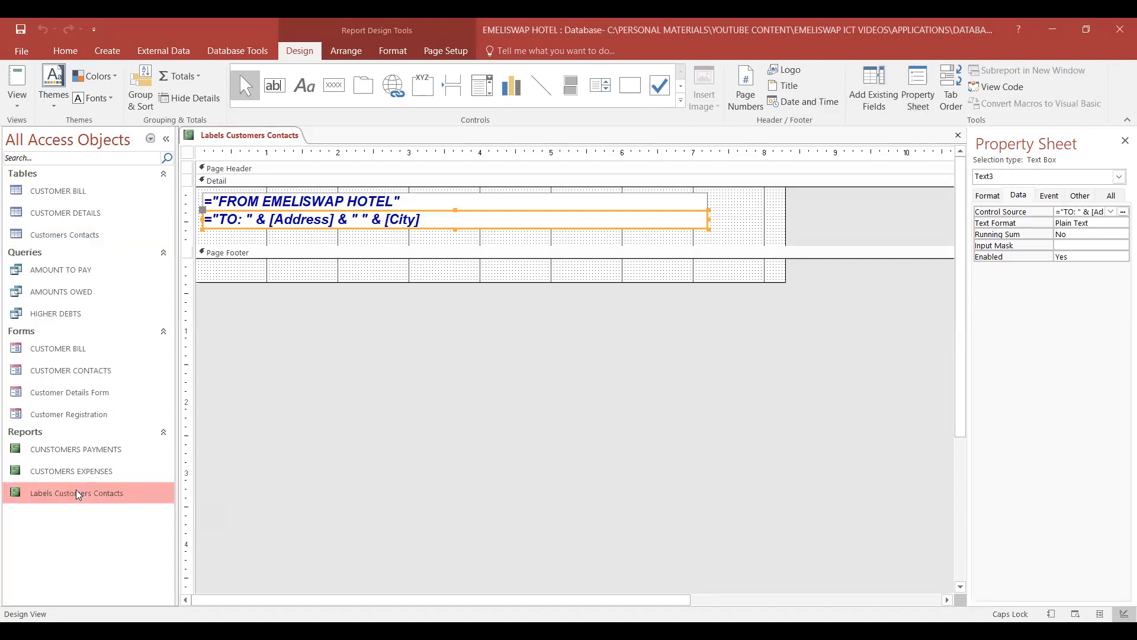
- Open the Labels Customers Contacts report and review the FROM and TO lines on all of its labels
{"action": "right_click", "coordinate": [75, 490]}
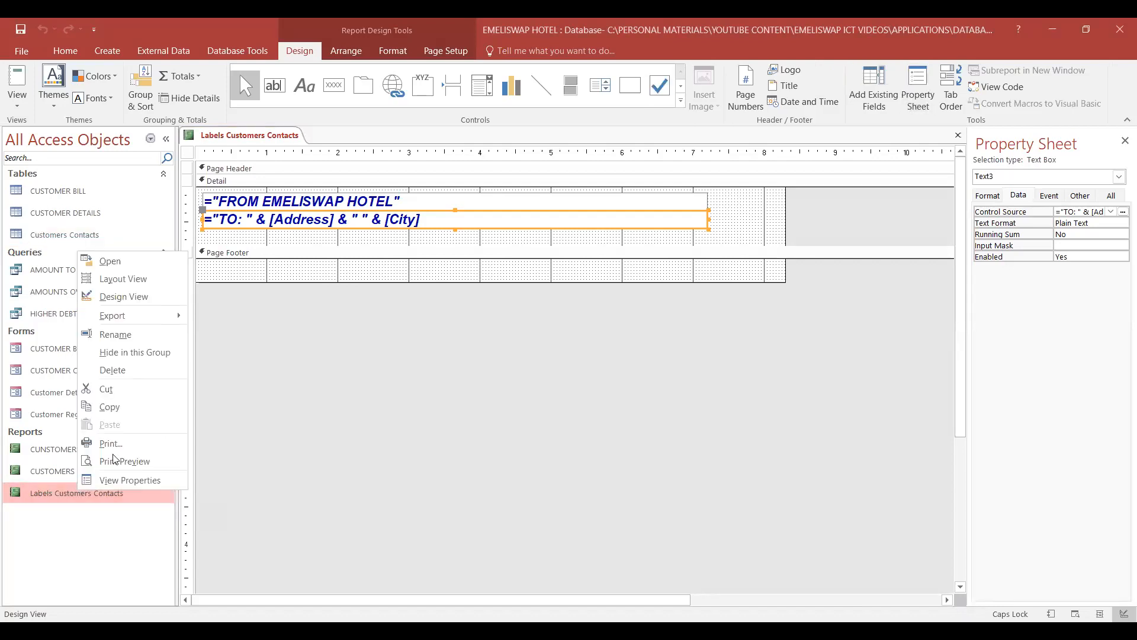
{"action": "left_click", "coordinate": [110, 261]}
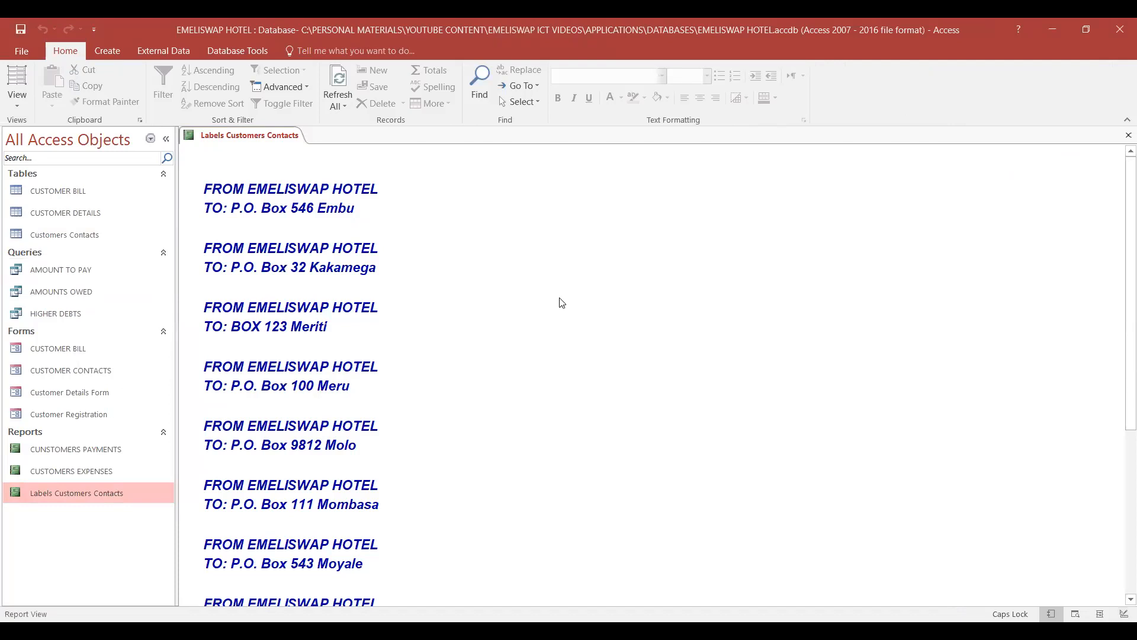
{"action": "scroll", "coordinate": [561, 303], "scroll_direction": "down", "scroll_amount": 4}
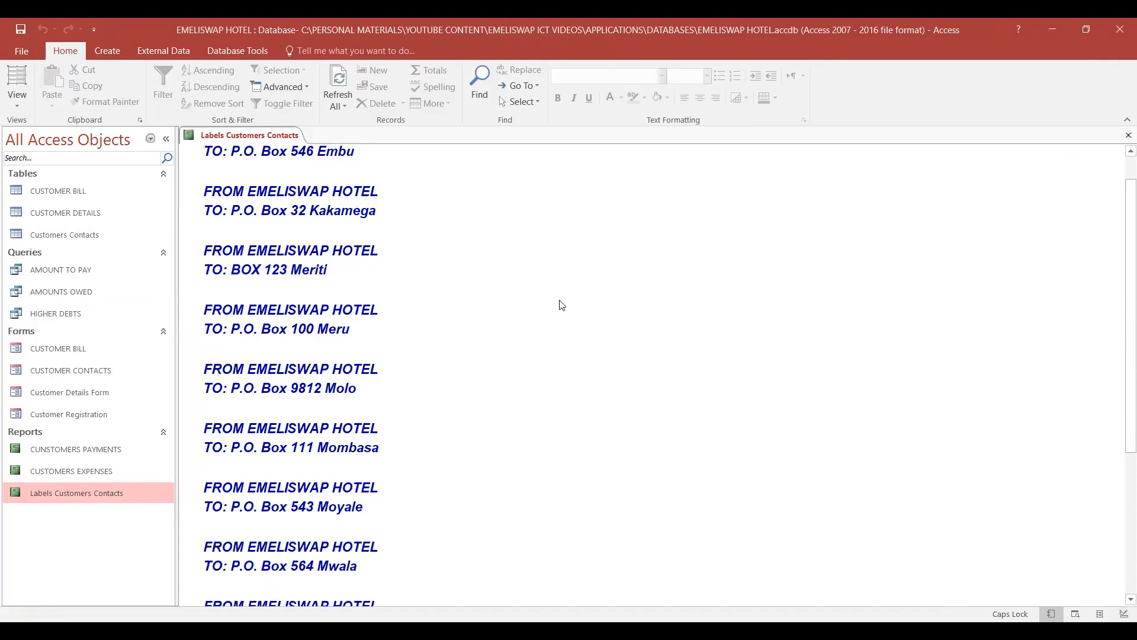
{"action": "scroll", "coordinate": [561, 305], "scroll_direction": "down", "scroll_amount": 3}
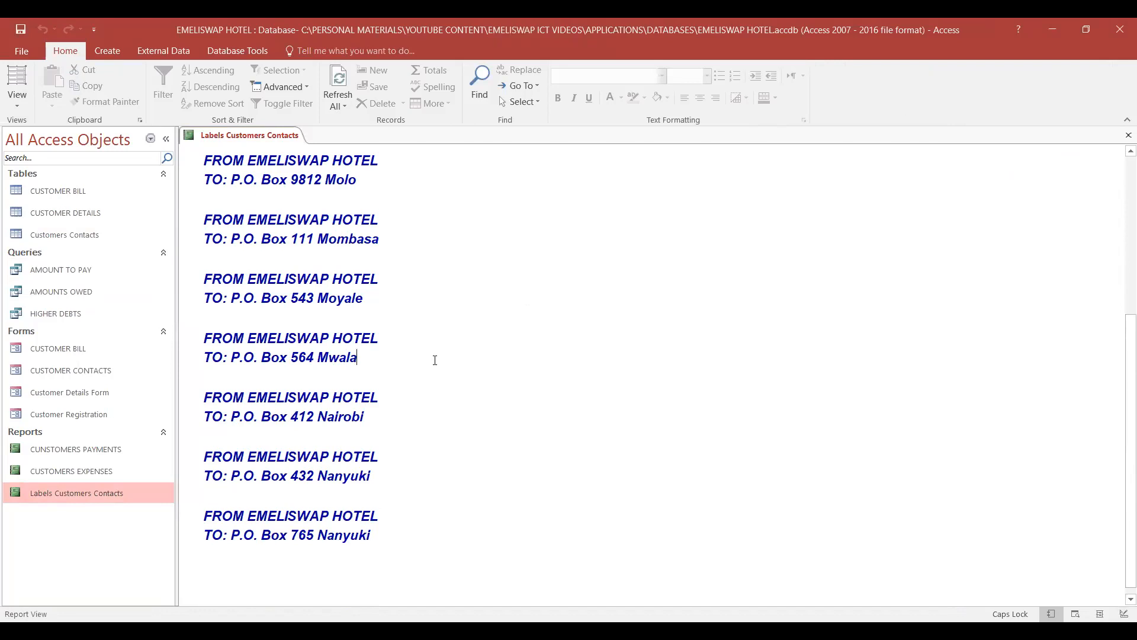
{"action": "scroll", "coordinate": [446, 358], "scroll_direction": "up", "scroll_amount": 4}
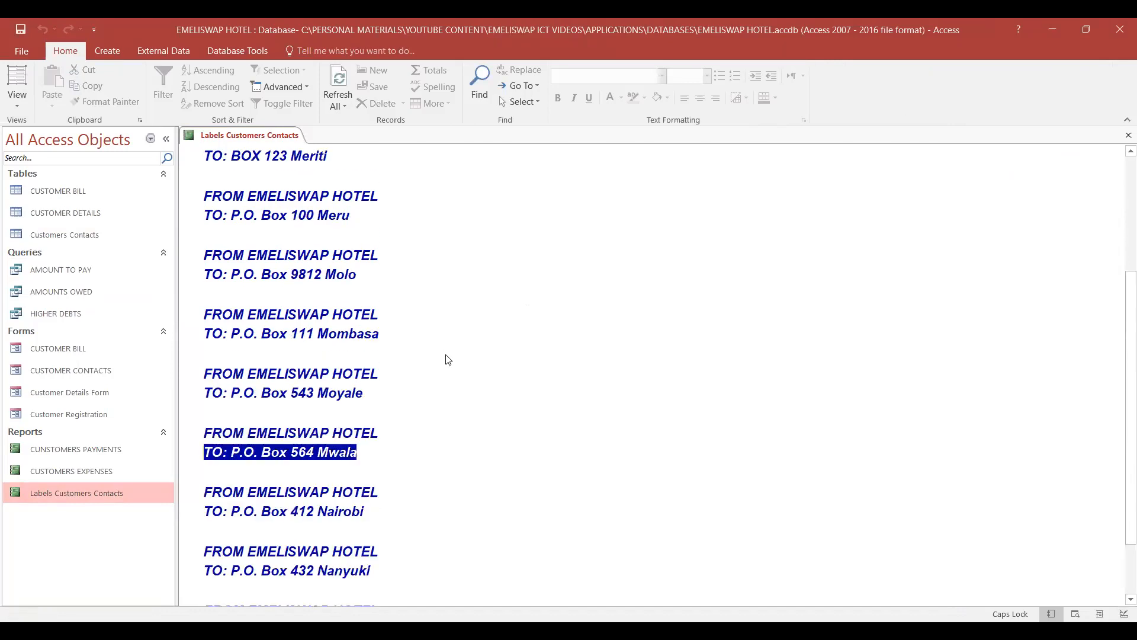
{"action": "scroll", "coordinate": [563, 353], "scroll_direction": "down", "scroll_amount": 2}
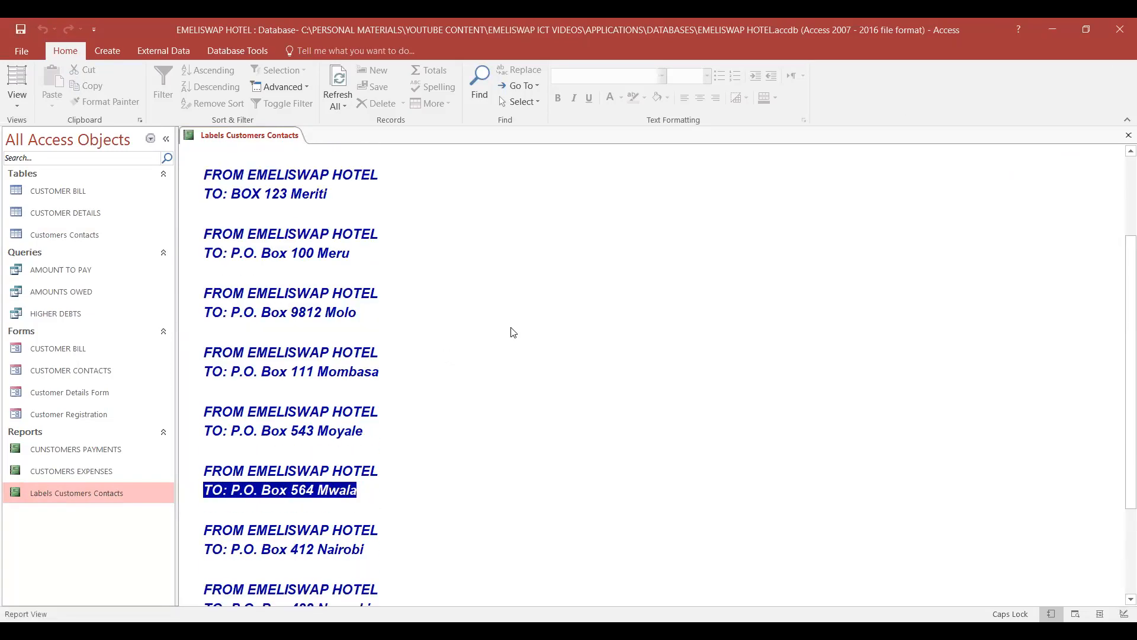
{"action": "left_click", "coordinate": [600, 312]}
{"action": "scroll", "coordinate": [556, 418], "scroll_direction": "up", "scroll_amount": 3}
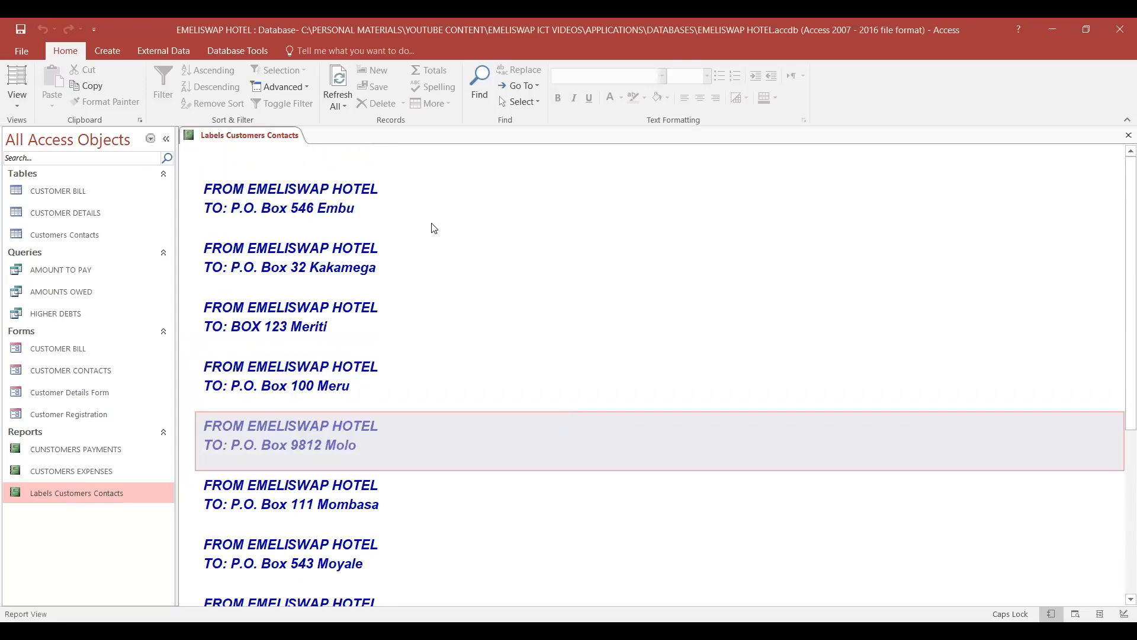
{"action": "left_click", "coordinate": [374, 203]}
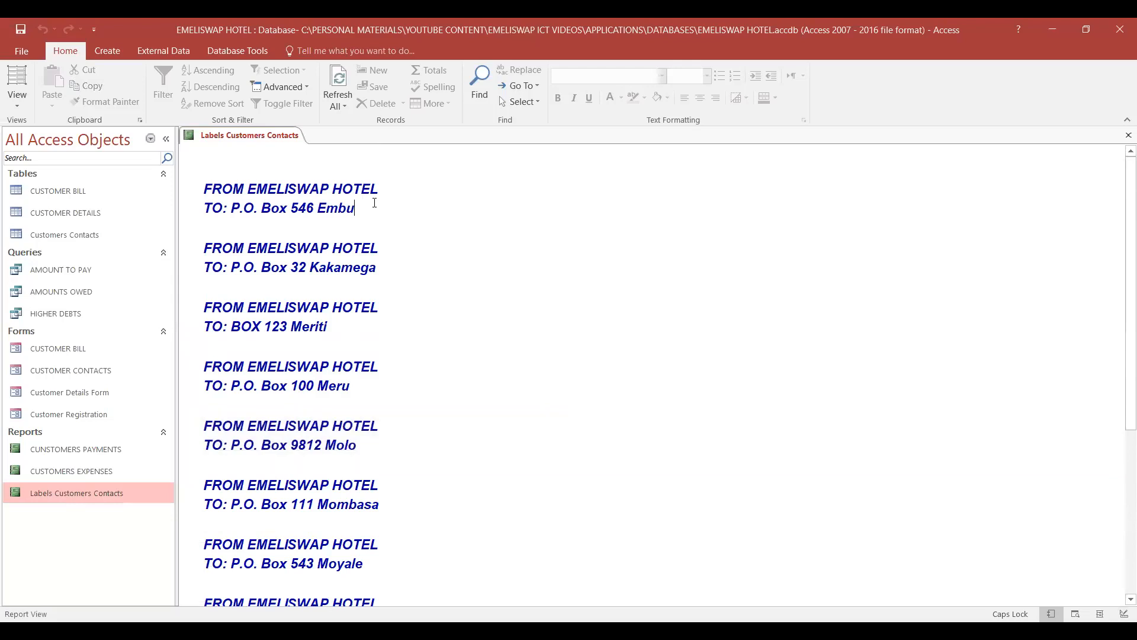
{"action": "left_click", "coordinate": [296, 248]}
{"action": "left_click", "coordinate": [507, 292]}
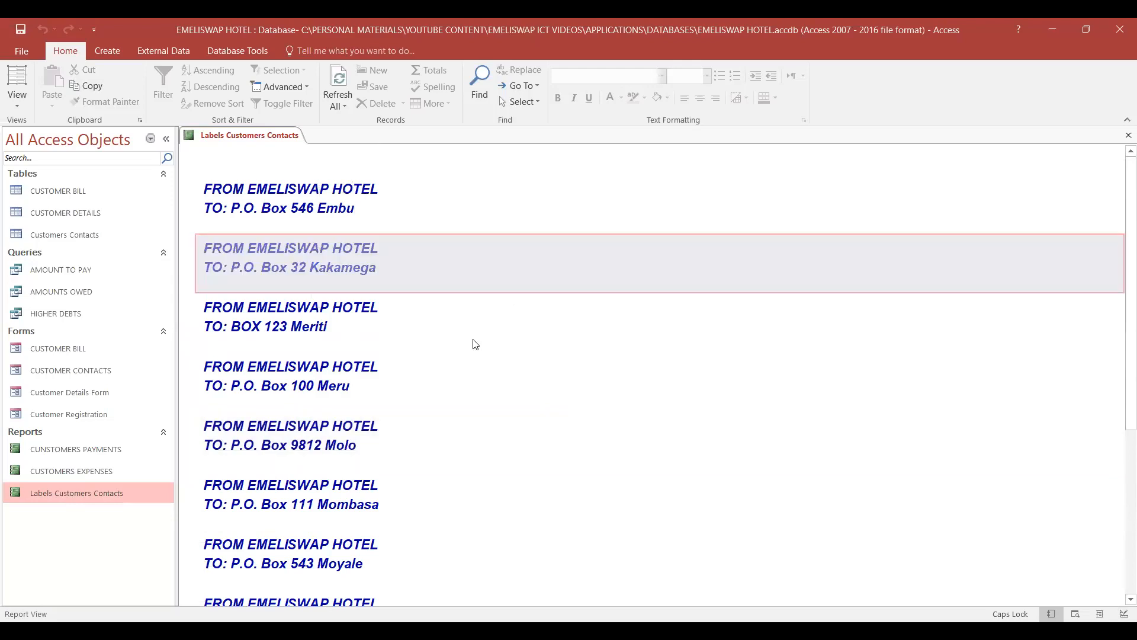
{"action": "left_click", "coordinate": [577, 343]}
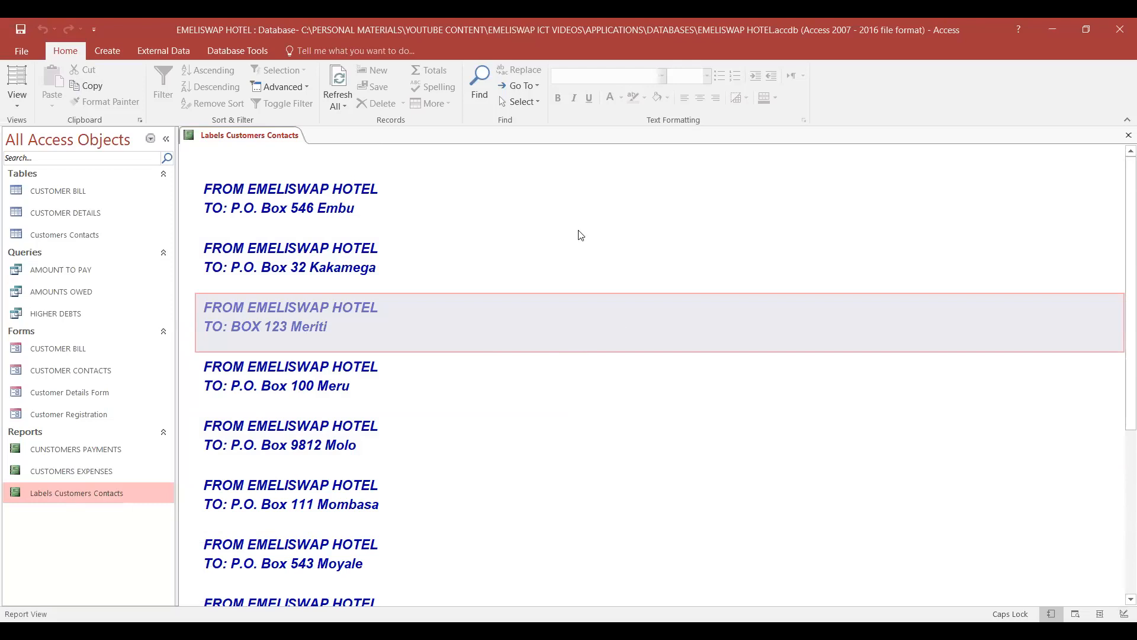
{"action": "scroll", "coordinate": [580, 235], "scroll_direction": "down", "scroll_amount": 8}
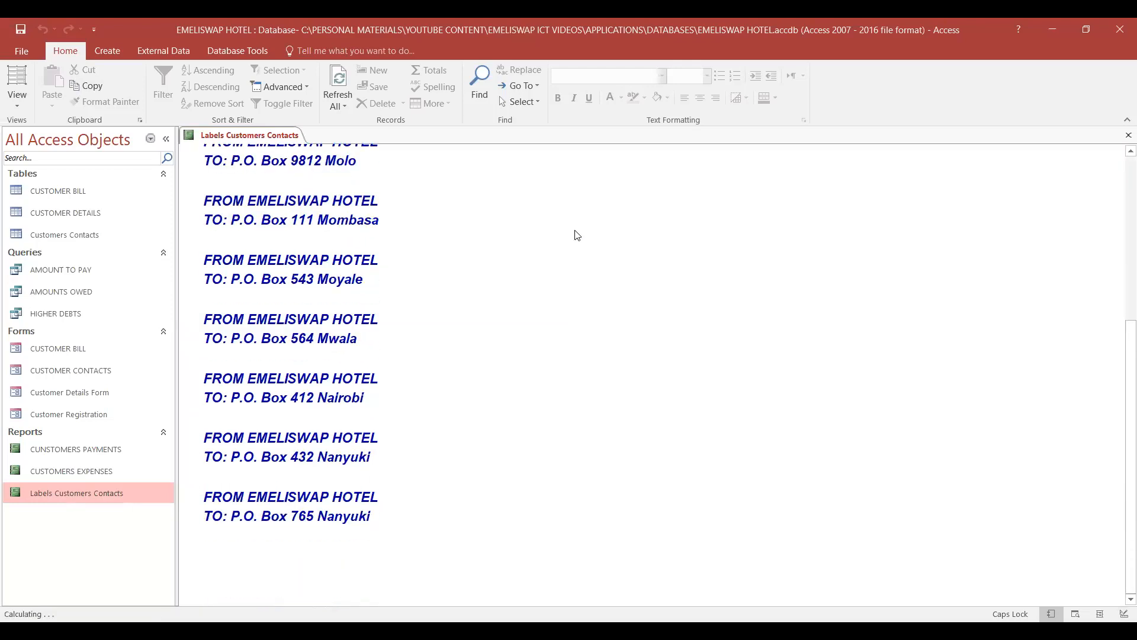
{"action": "scroll", "coordinate": [573, 233], "scroll_direction": "up", "scroll_amount": 5}
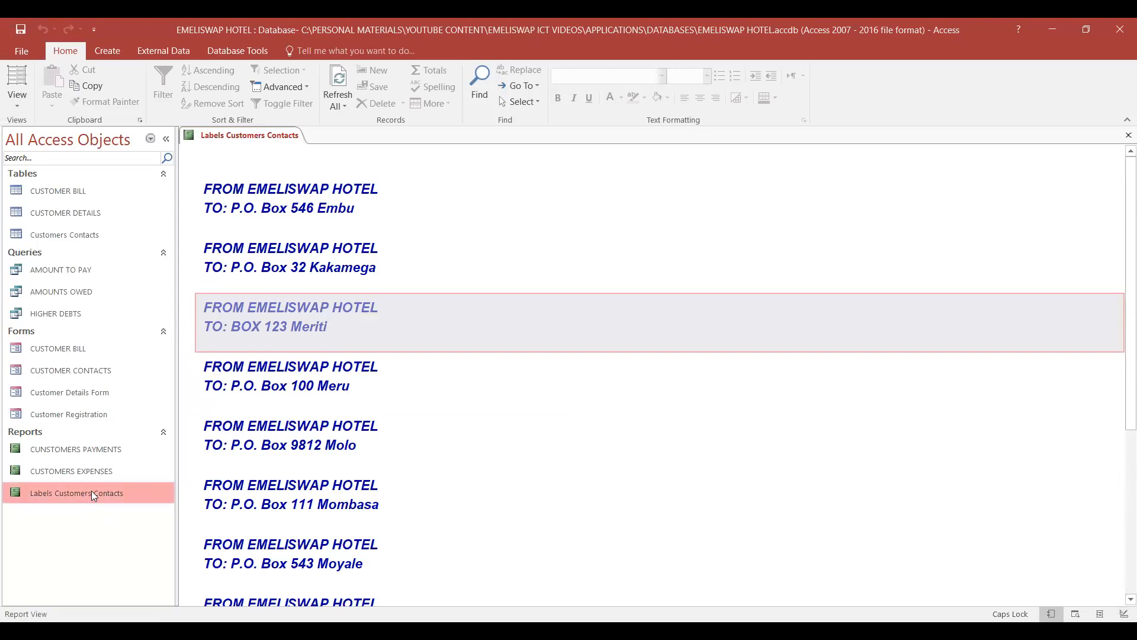
- Close the open label report and reopen Labels Customers Contacts in Design View
{"action": "right_click", "coordinate": [262, 138]}
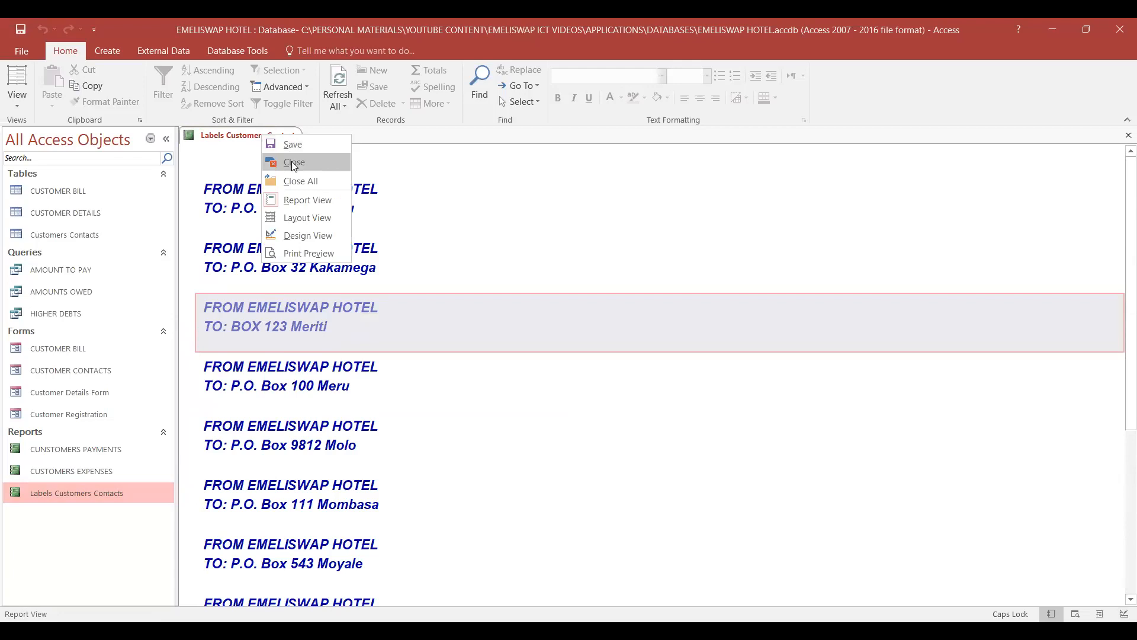
{"action": "left_click", "coordinate": [294, 163]}
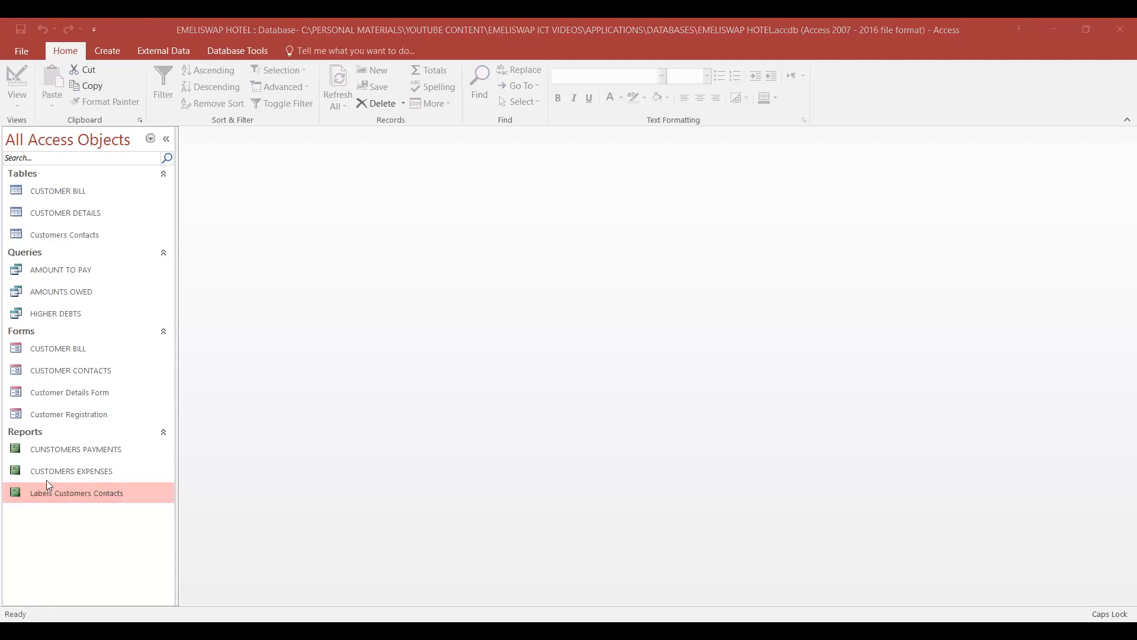
{"action": "right_click", "coordinate": [65, 493]}
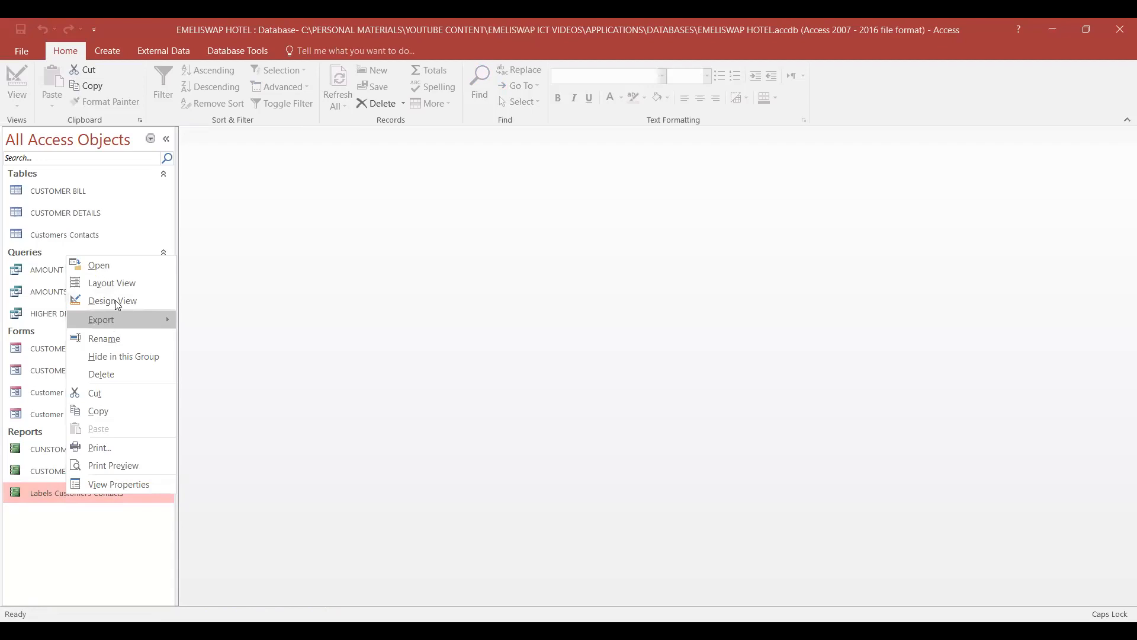
{"action": "left_click", "coordinate": [134, 298]}
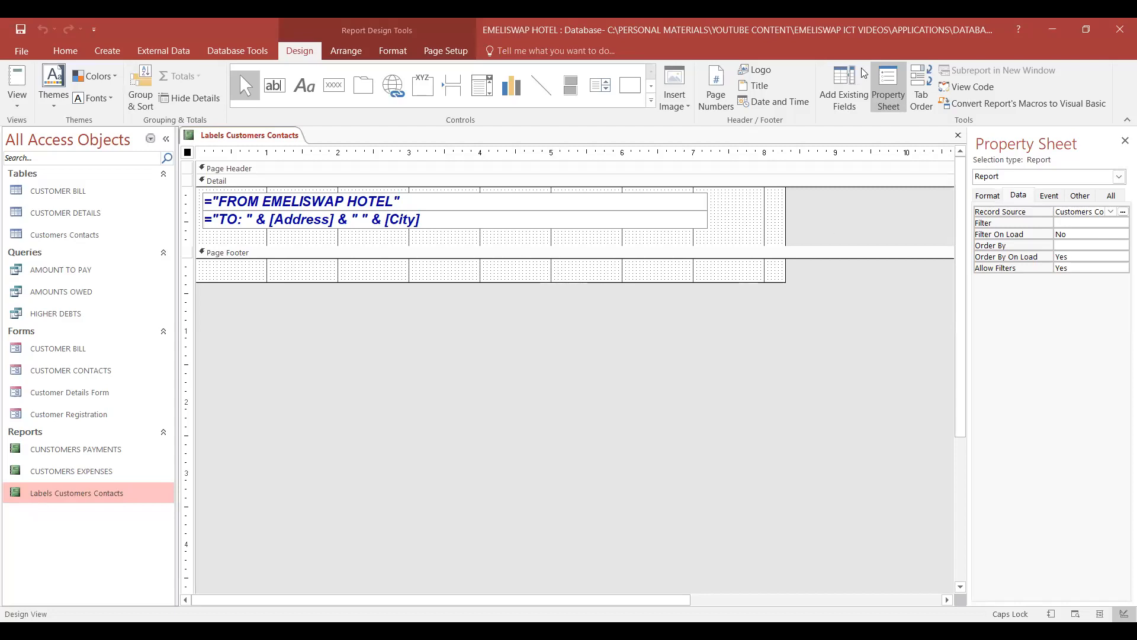
- Add the First Name and Second Name fields from the related CUSTOMER DETAILS table to the label report, and close the field list
{"action": "left_click", "coordinate": [844, 105]}
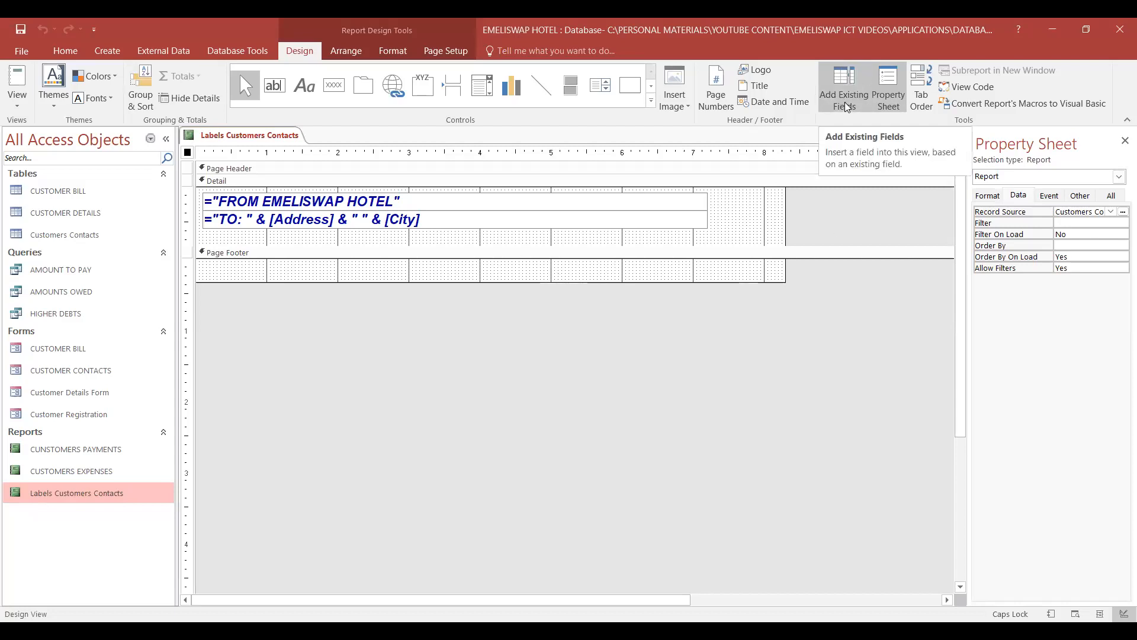
{"action": "left_click", "coordinate": [1123, 142]}
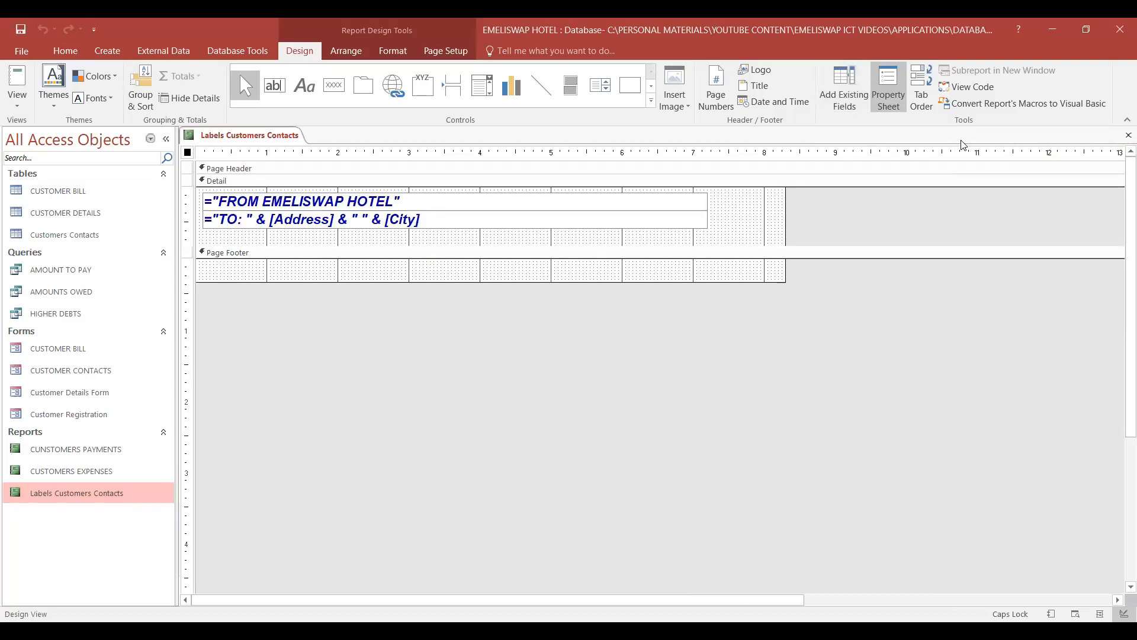
{"action": "left_click", "coordinate": [843, 93]}
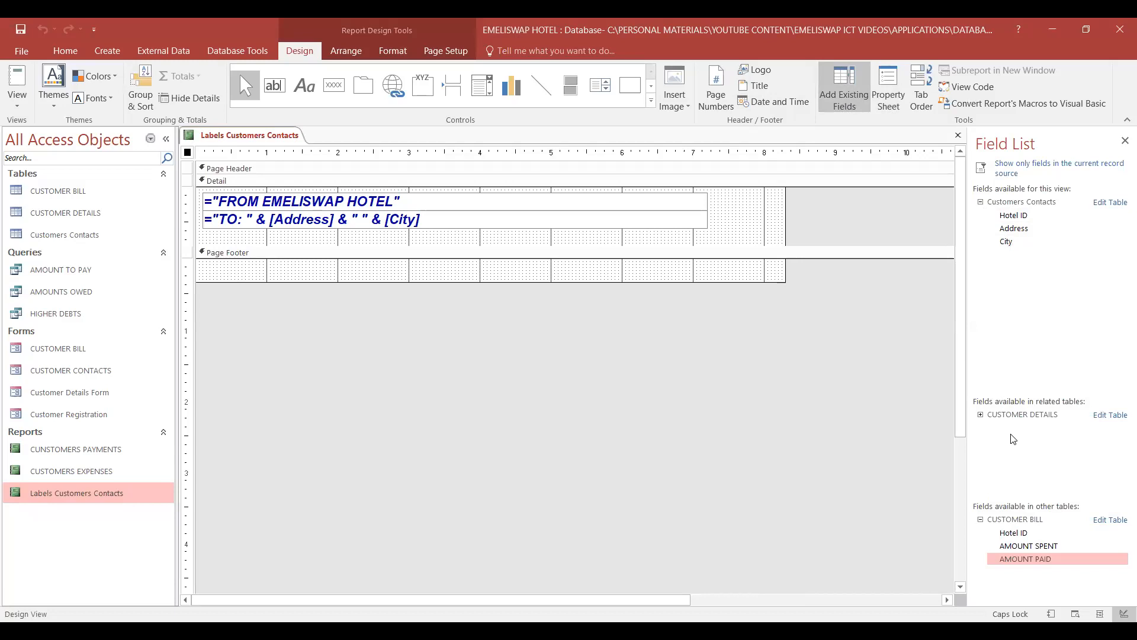
{"action": "left_click", "coordinate": [981, 416]}
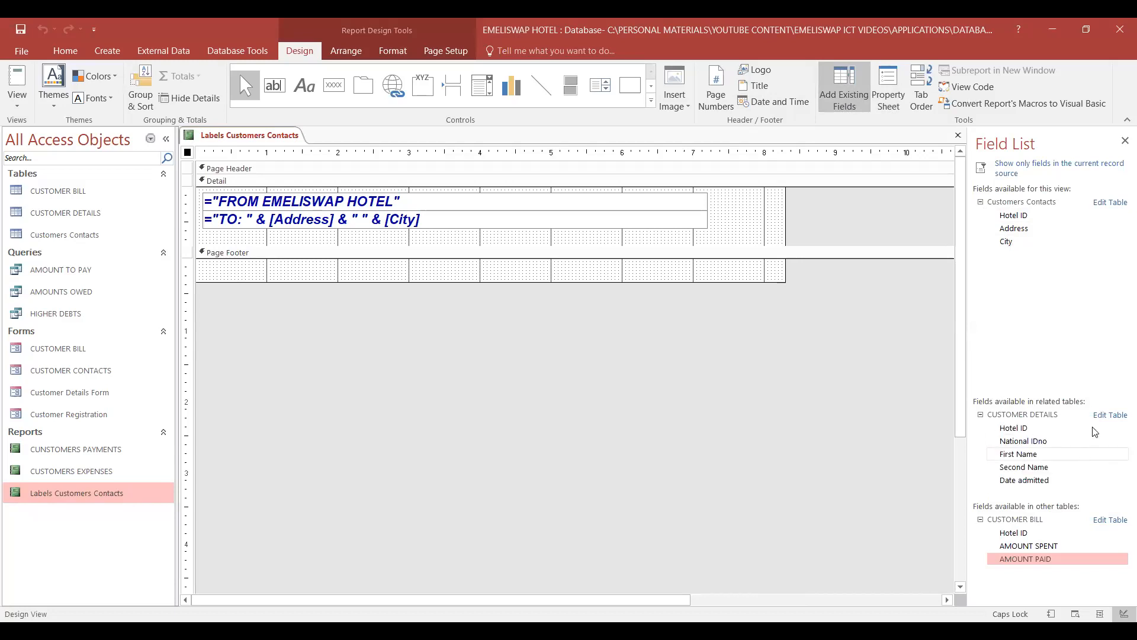
{"action": "double_click", "coordinate": [1018, 454]}
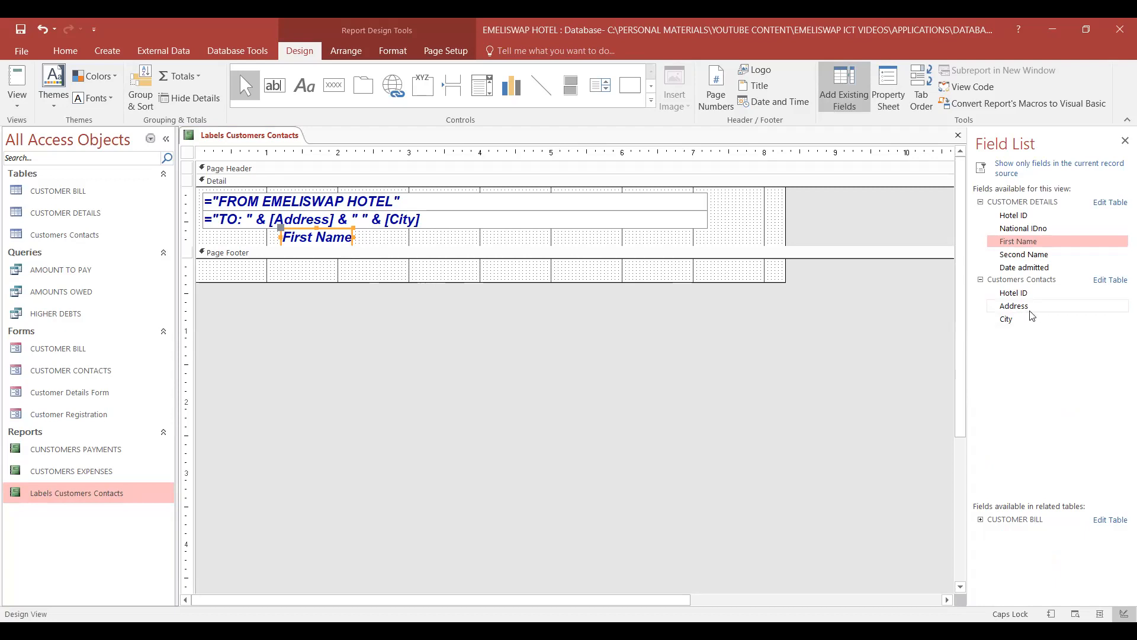
{"action": "double_click", "coordinate": [1023, 259]}
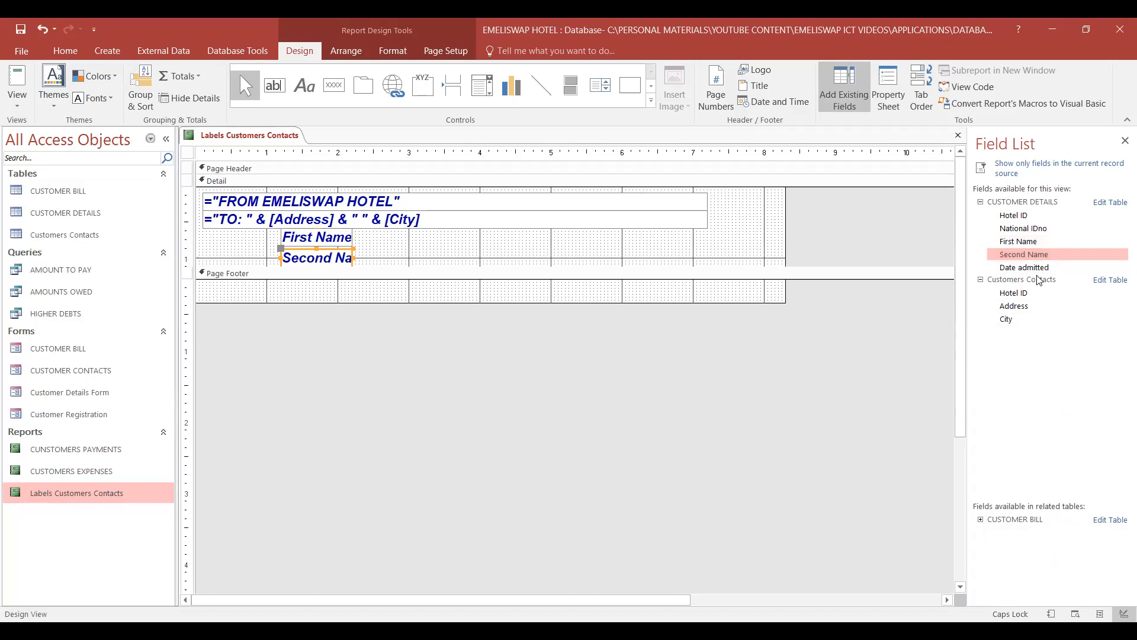
{"action": "left_click", "coordinate": [1123, 141]}
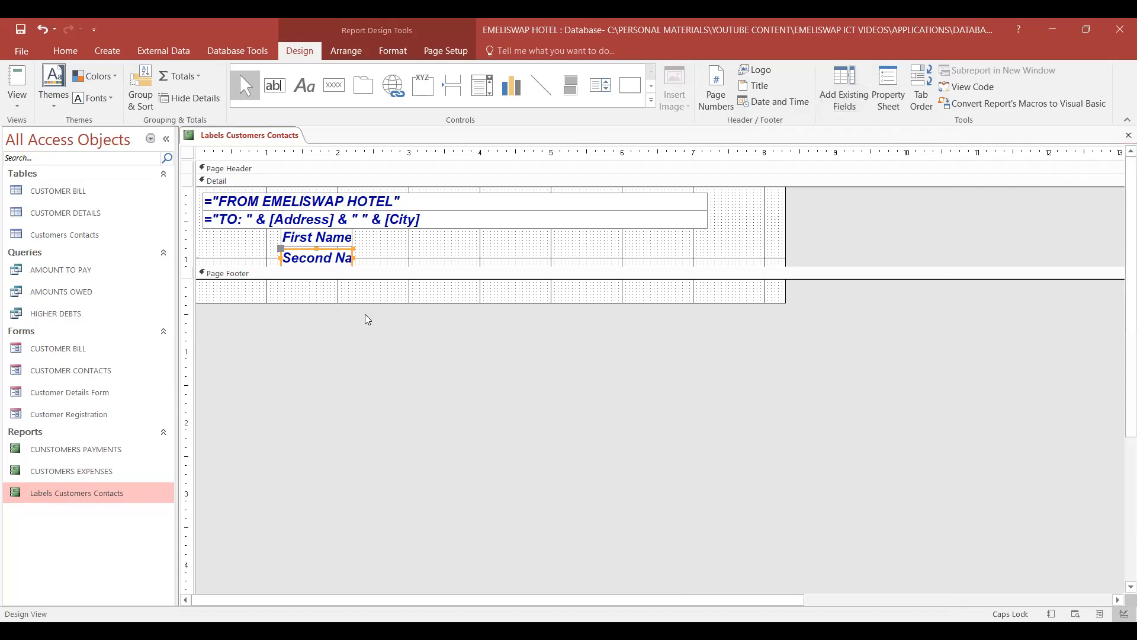
{"action": "left_click", "coordinate": [398, 225]}
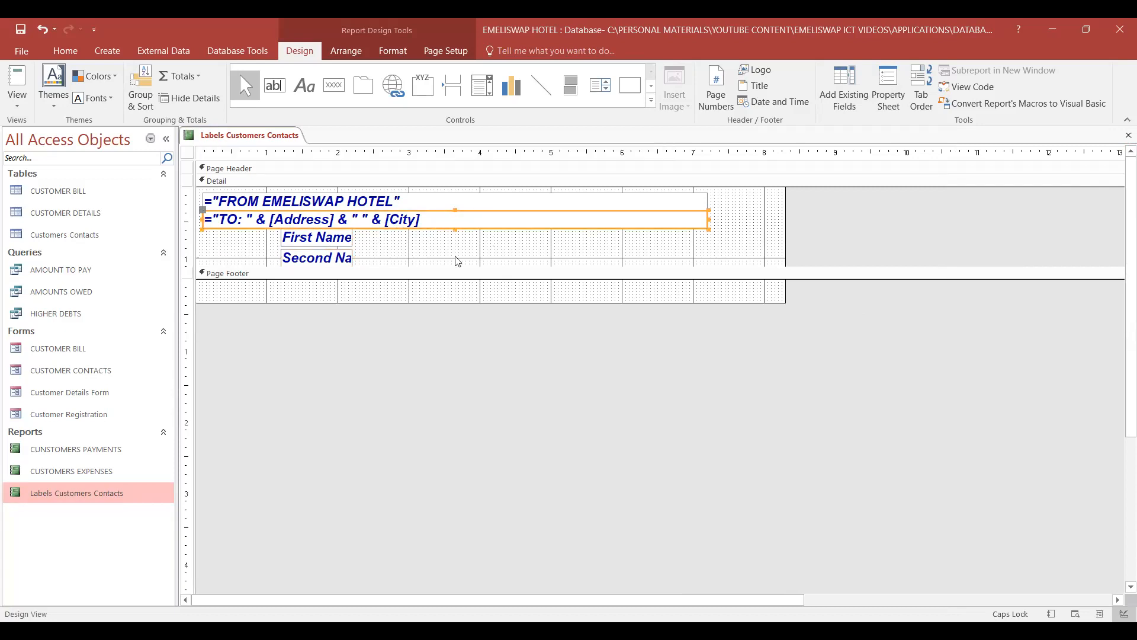
{"action": "left_click", "coordinate": [240, 218]}
{"action": "key", "text": "BackSpace"}
{"action": "left_click", "coordinate": [270, 219]}
{"action": "left_click_drag", "start_coordinate": [272, 220], "coordinate": [421, 221]}
{"action": "left_click", "coordinate": [377, 221]}
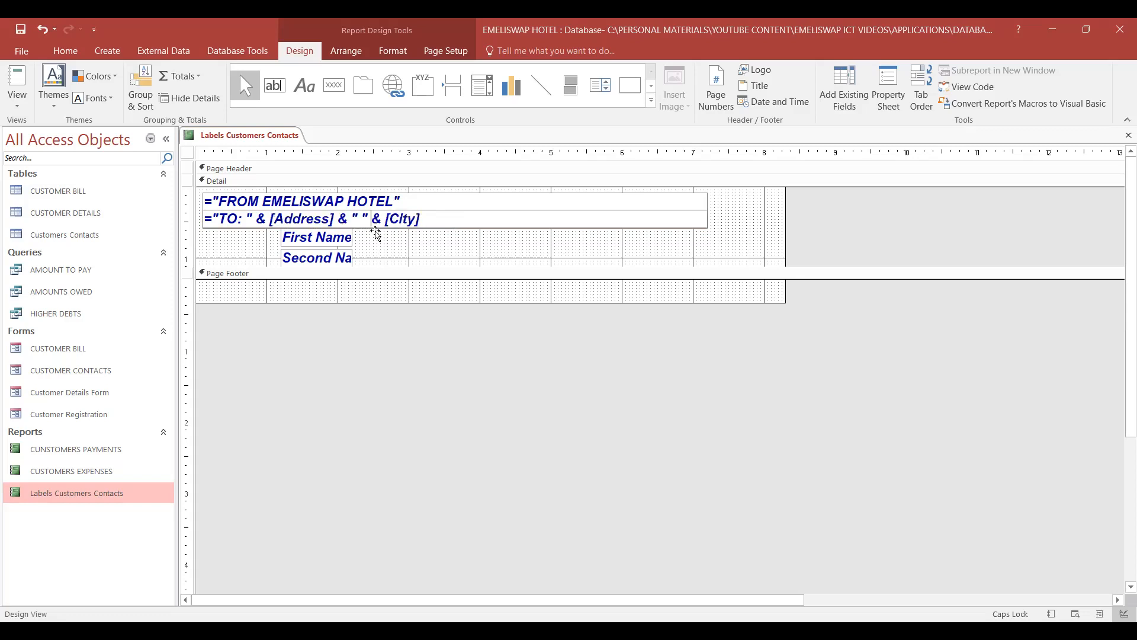
{"action": "left_click", "coordinate": [294, 243]}
{"action": "left_click", "coordinate": [268, 220]}
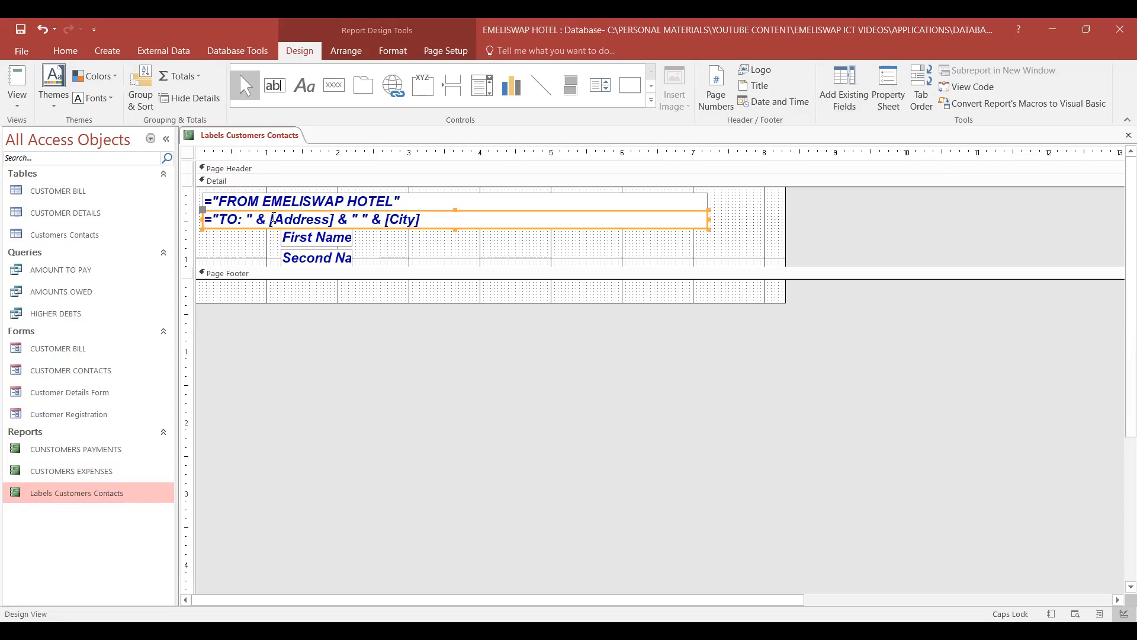
- Try to duplicate the & [Address] & part of the TO expression after "TO: ", and undo the paste
{"action": "left_click", "coordinate": [258, 219]}
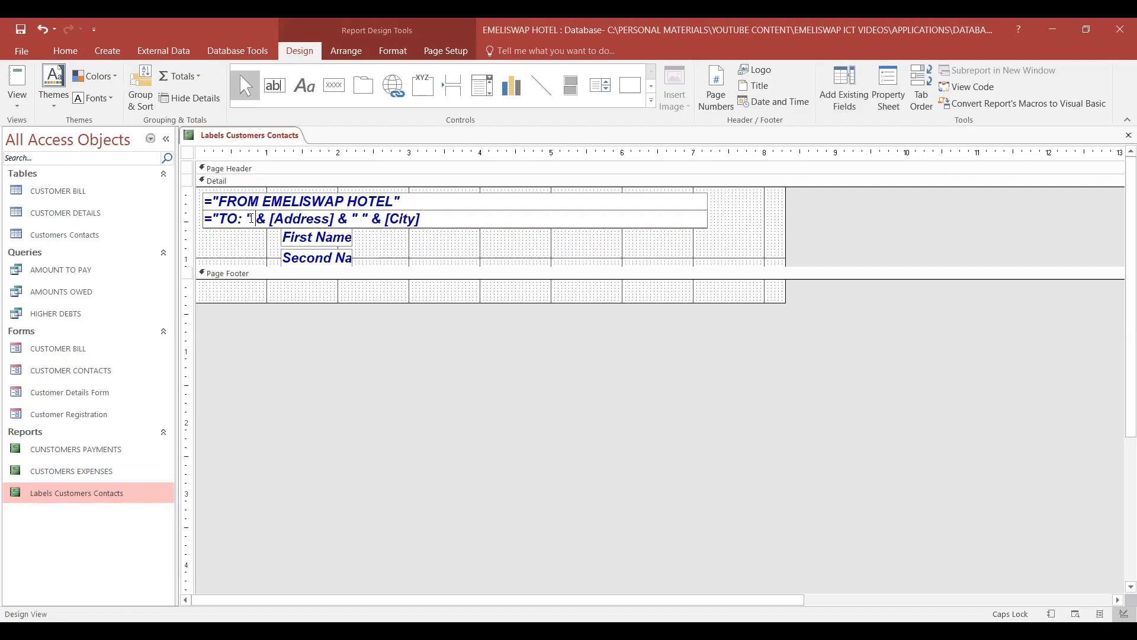
{"action": "left_click_drag", "start_coordinate": [258, 218], "coordinate": [345, 224]}
{"action": "key", "text": "ctrl+c"}
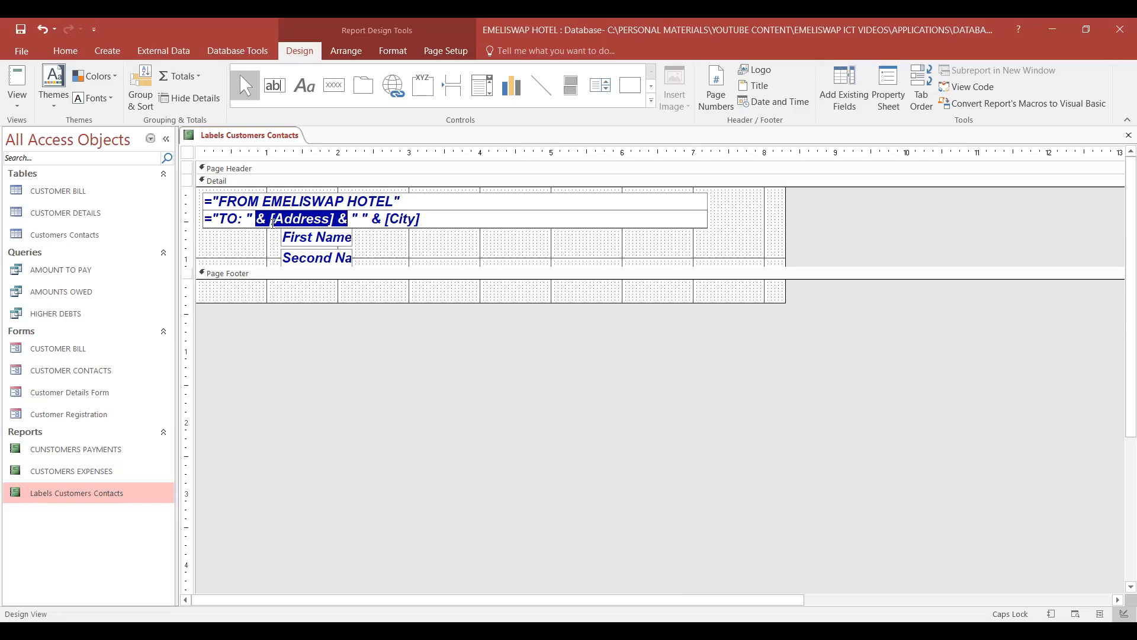
{"action": "left_click", "coordinate": [66, 51]}
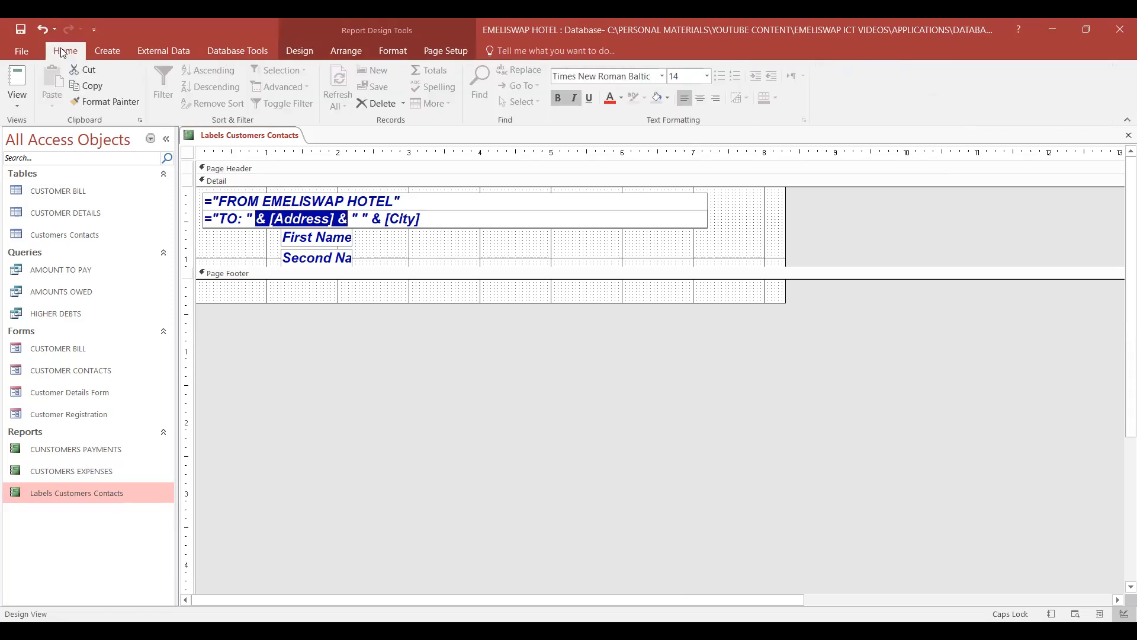
{"action": "left_click", "coordinate": [89, 84]}
{"action": "left_click", "coordinate": [292, 219]}
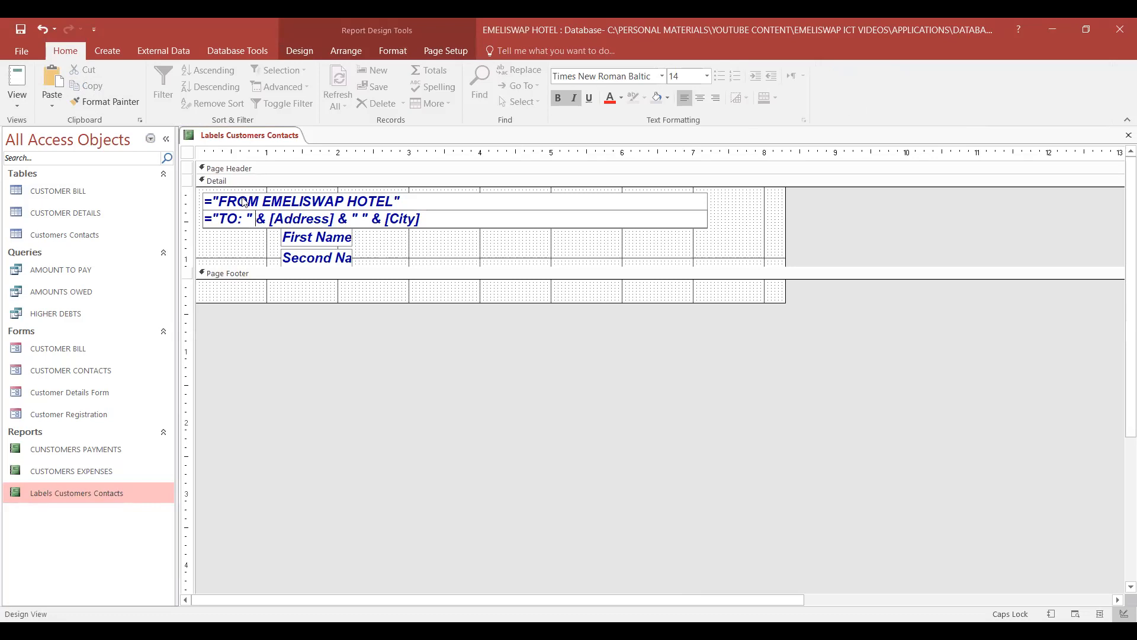
{"action": "left_click", "coordinate": [52, 77]}
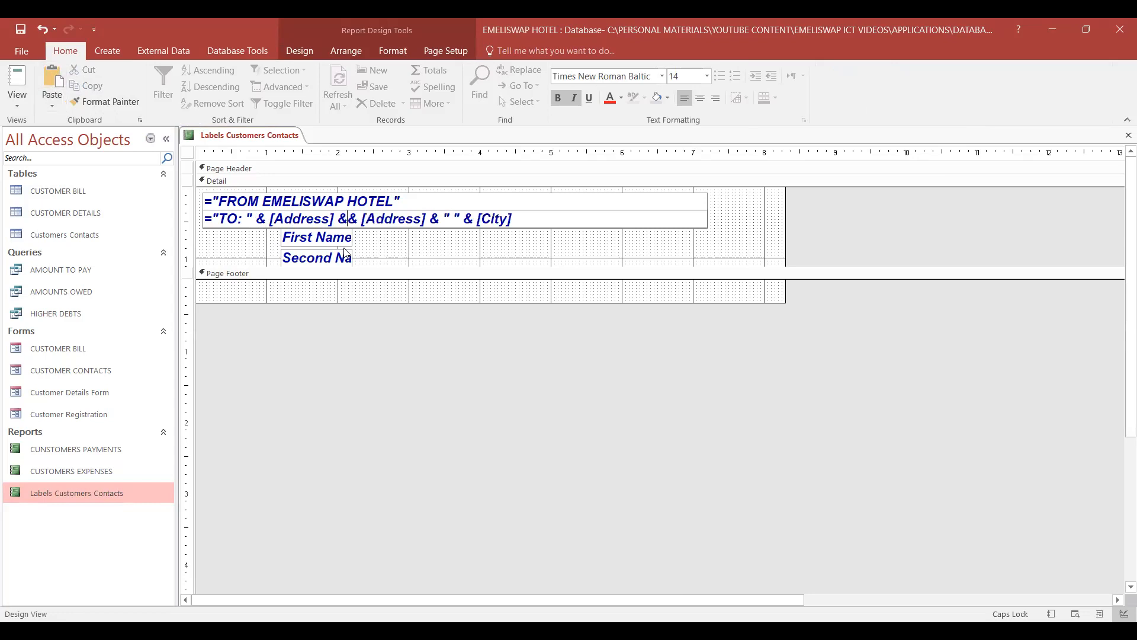
{"action": "left_click", "coordinate": [42, 29]}
- Try to copy the First Name box into the TO expression right after "TO: "
{"action": "left_click", "coordinate": [282, 241]}
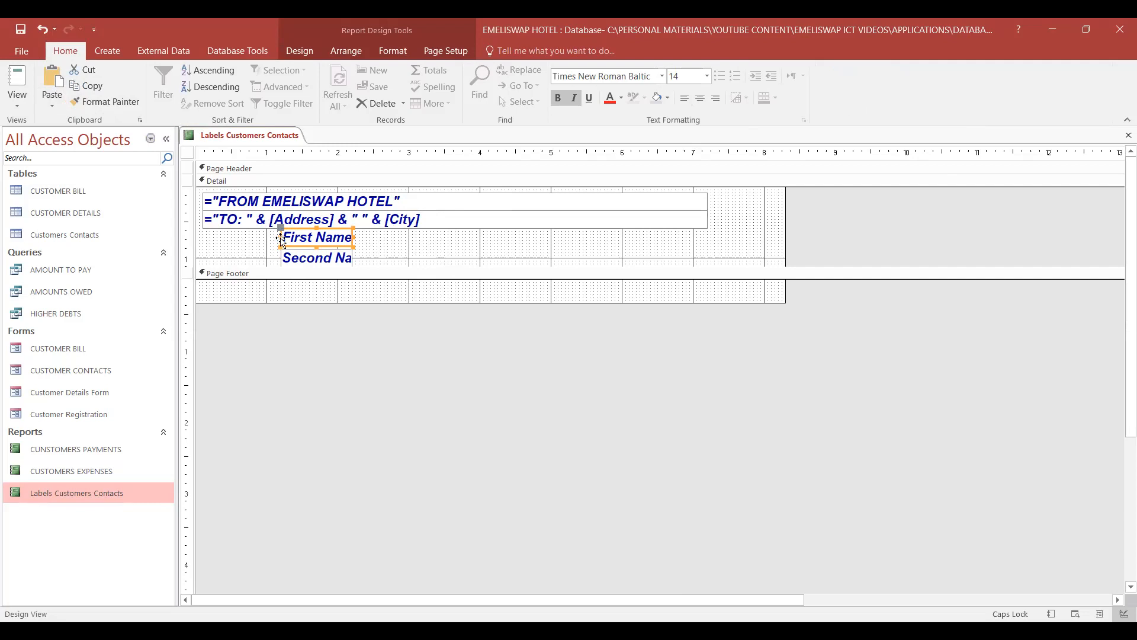
{"action": "left_click", "coordinate": [255, 218]}
{"action": "left_click", "coordinate": [254, 218]}
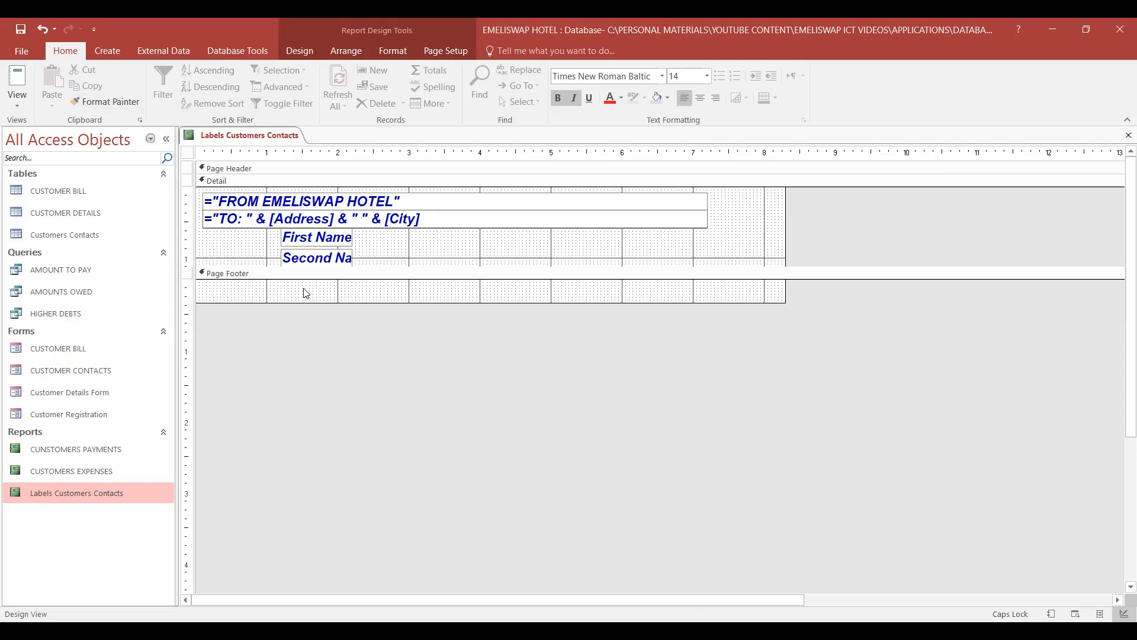
{"action": "left_click", "coordinate": [254, 219]}
{"action": "left_click", "coordinate": [297, 241]}
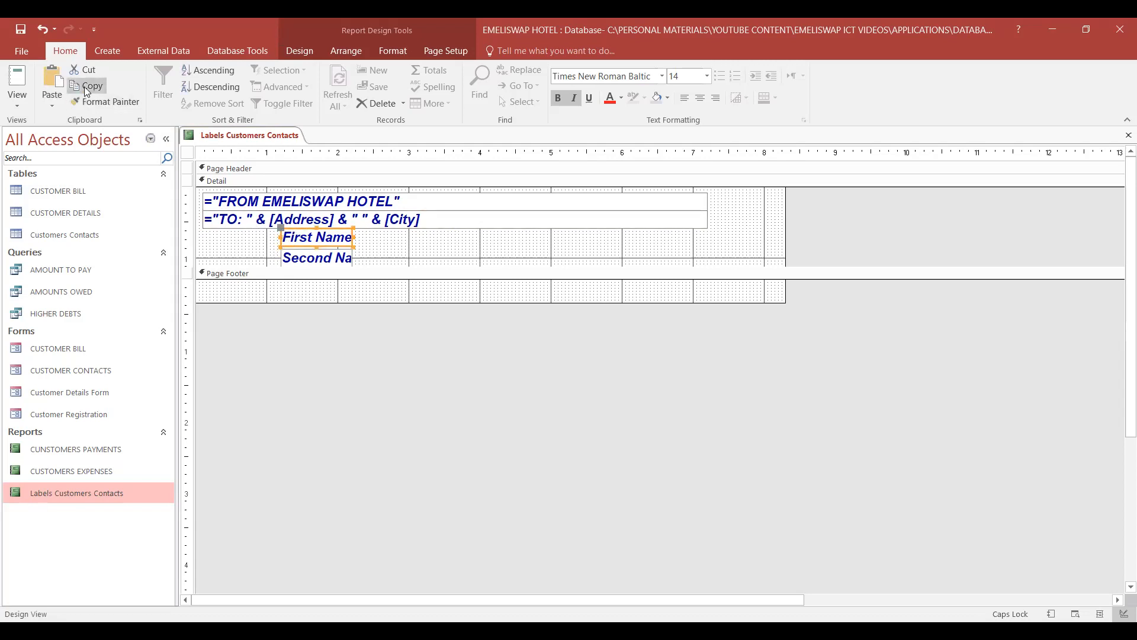
{"action": "left_click", "coordinate": [244, 219]}
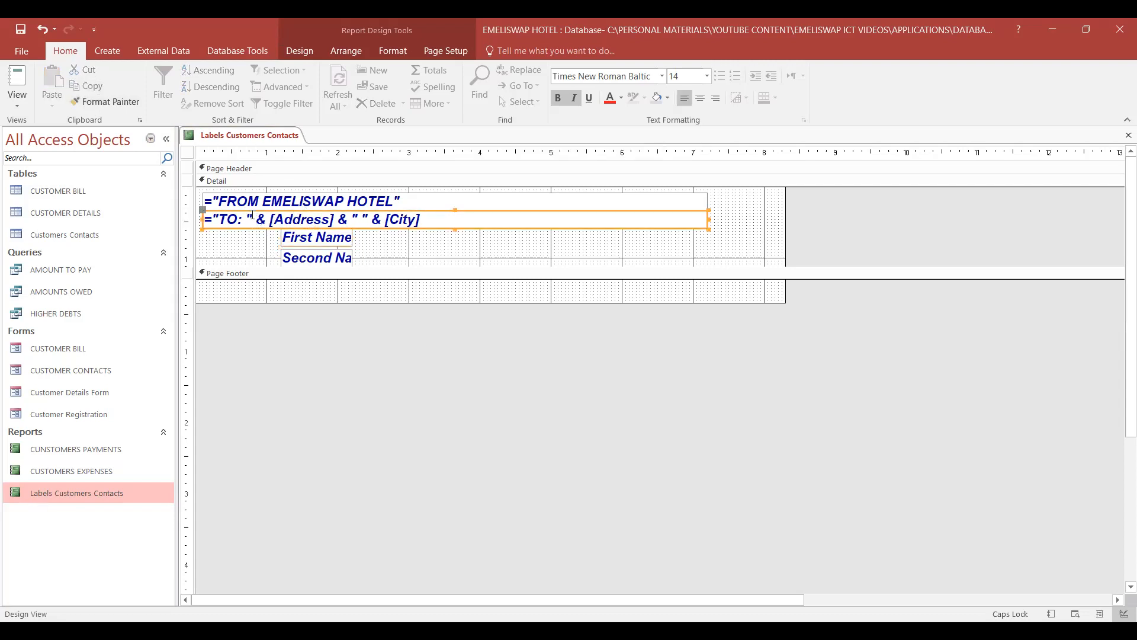
{"action": "left_click", "coordinate": [243, 219]}
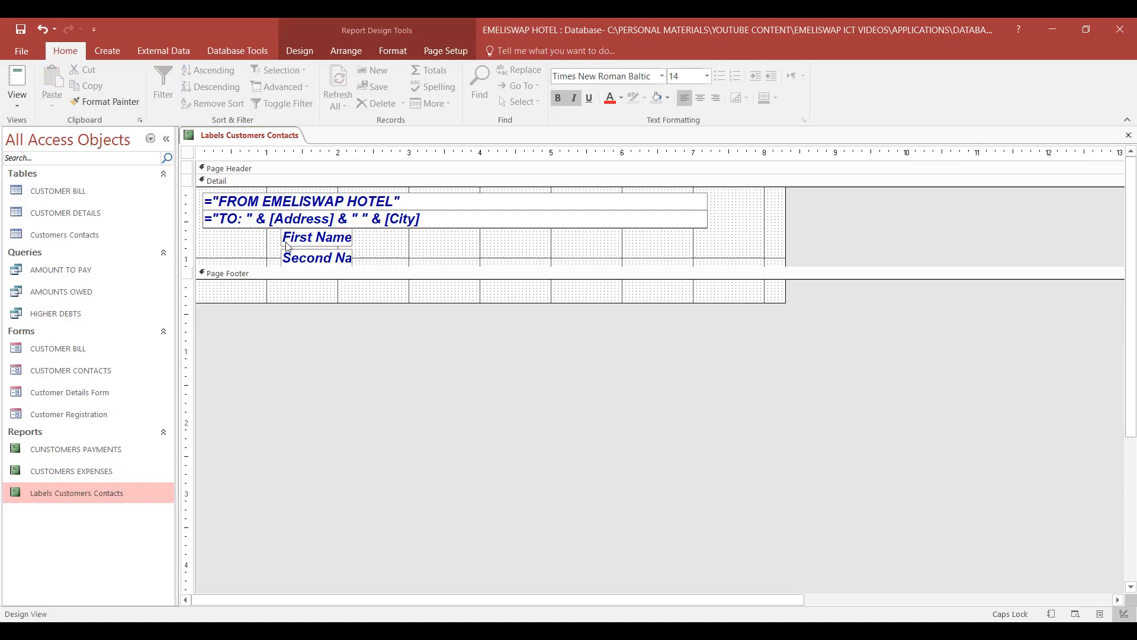
{"action": "left_click", "coordinate": [305, 240]}
{"action": "left_click", "coordinate": [287, 223]}
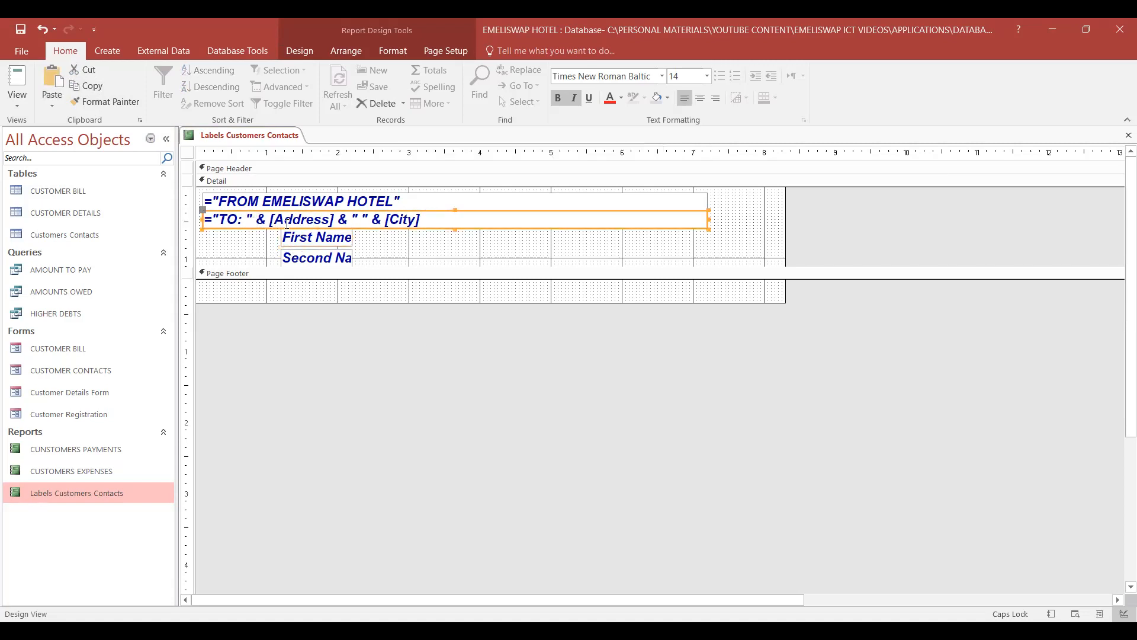
{"action": "left_click", "coordinate": [261, 219]}
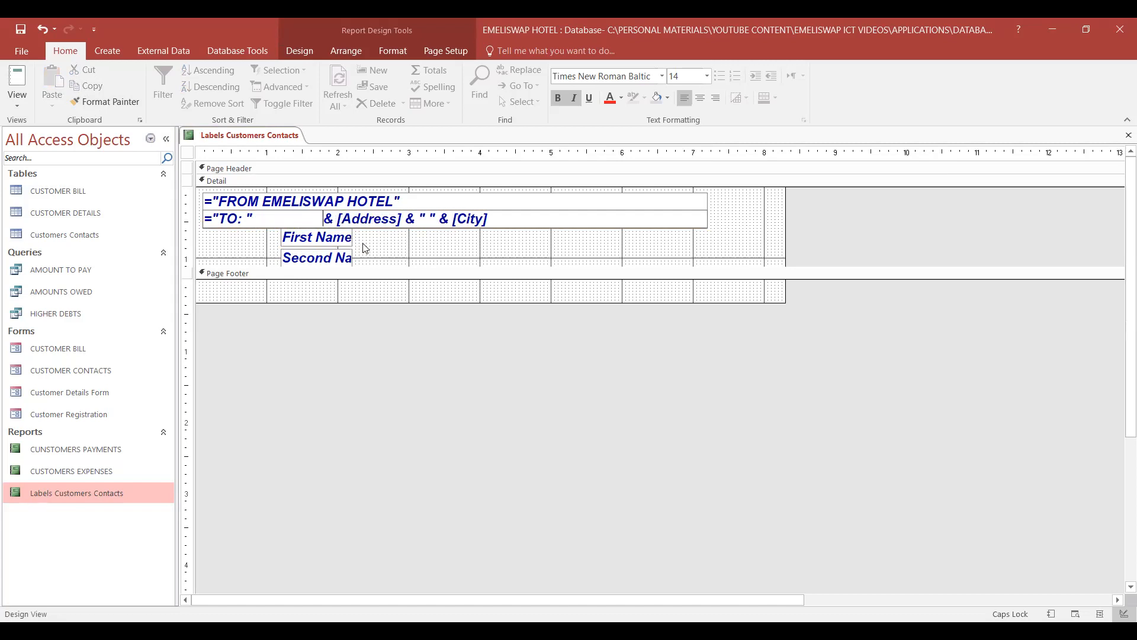
- Move the First Name box down until it overlaps the Second Name box, and try to adjust the lower edge of the TO box
{"action": "left_click", "coordinate": [350, 240]}
{"action": "mouse_move", "coordinate": [350, 240]}
{"action": "left_mouse_down"}
{"action": "mouse_move", "coordinate": [326, 246]}
{"action": "mouse_move", "coordinate": [326, 229]}
{"action": "mouse_move", "coordinate": [326, 249]}
{"action": "mouse_move", "coordinate": [348, 259]}
{"action": "left_mouse_up"}
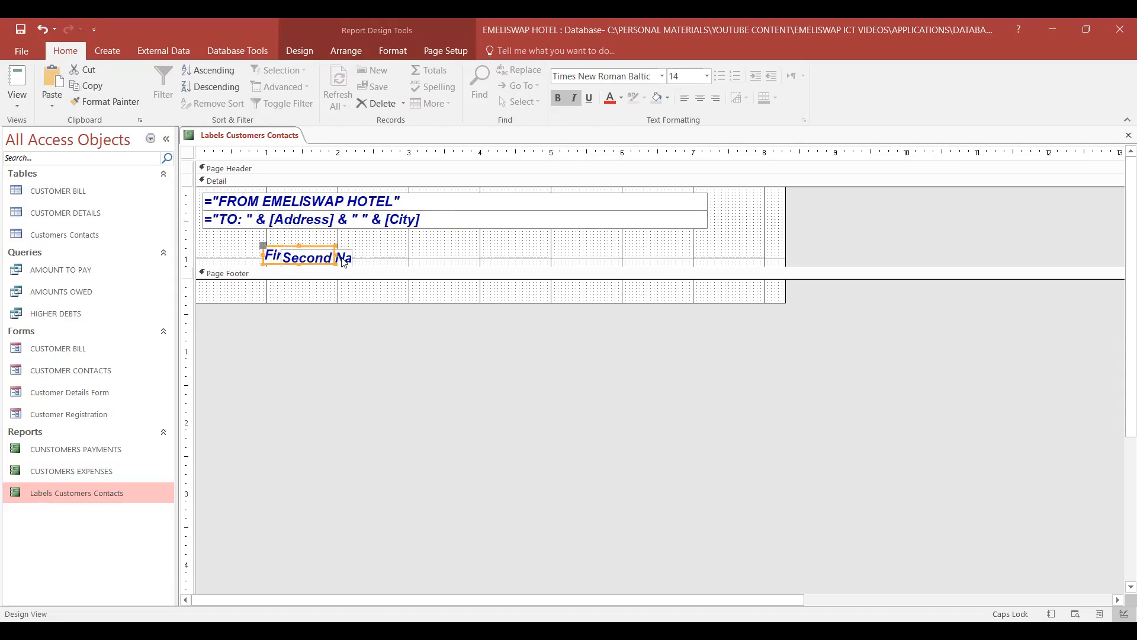
{"action": "left_click", "coordinate": [442, 220]}
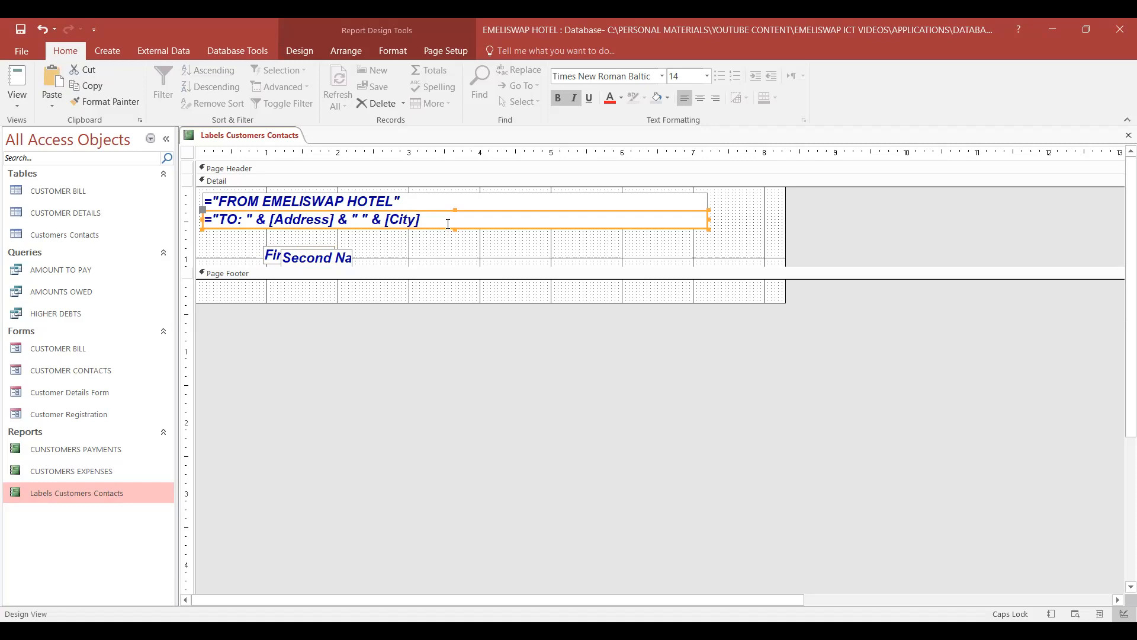
{"action": "left_click", "coordinate": [434, 229]}
{"action": "left_click_drag", "start_coordinate": [433, 228], "coordinate": [434, 231]}
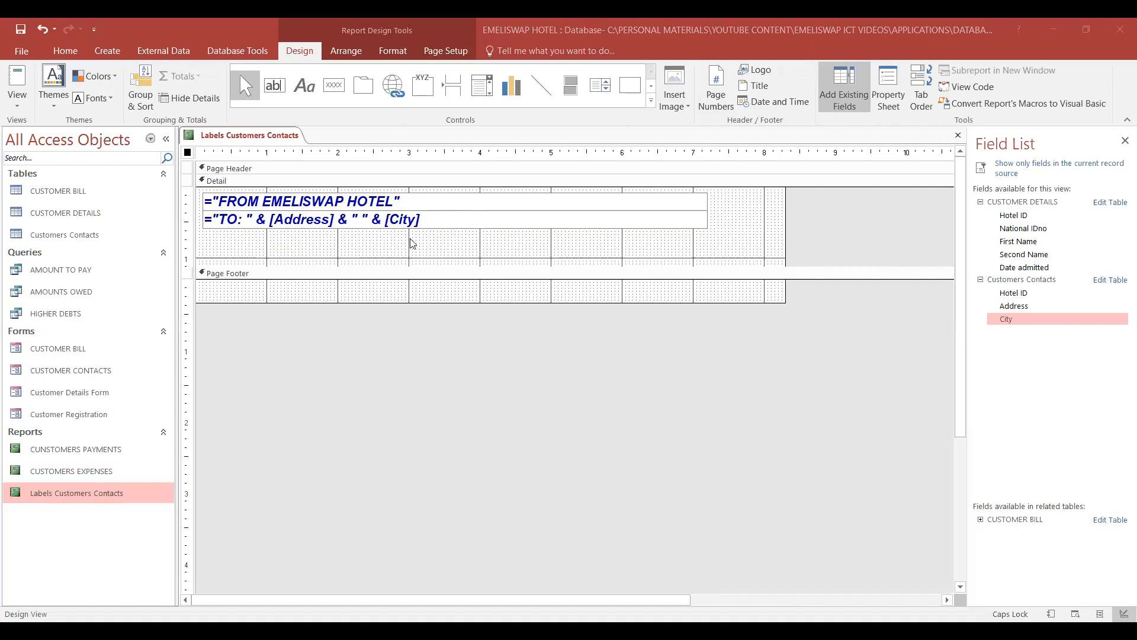
- Add the First Name and Second Name fields from CUSTOMER DETAILS below the TO line and place them side by side
{"action": "left_click", "coordinate": [453, 223]}
{"action": "left_click", "coordinate": [438, 248]}
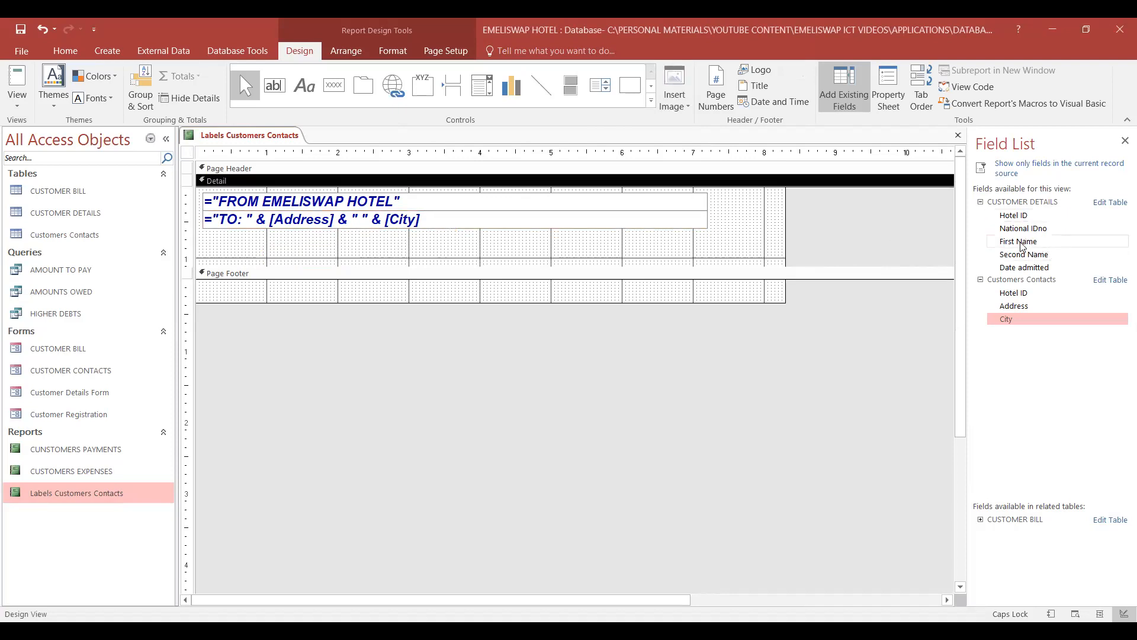
{"action": "left_click_drag", "start_coordinate": [1022, 246], "coordinate": [284, 235]}
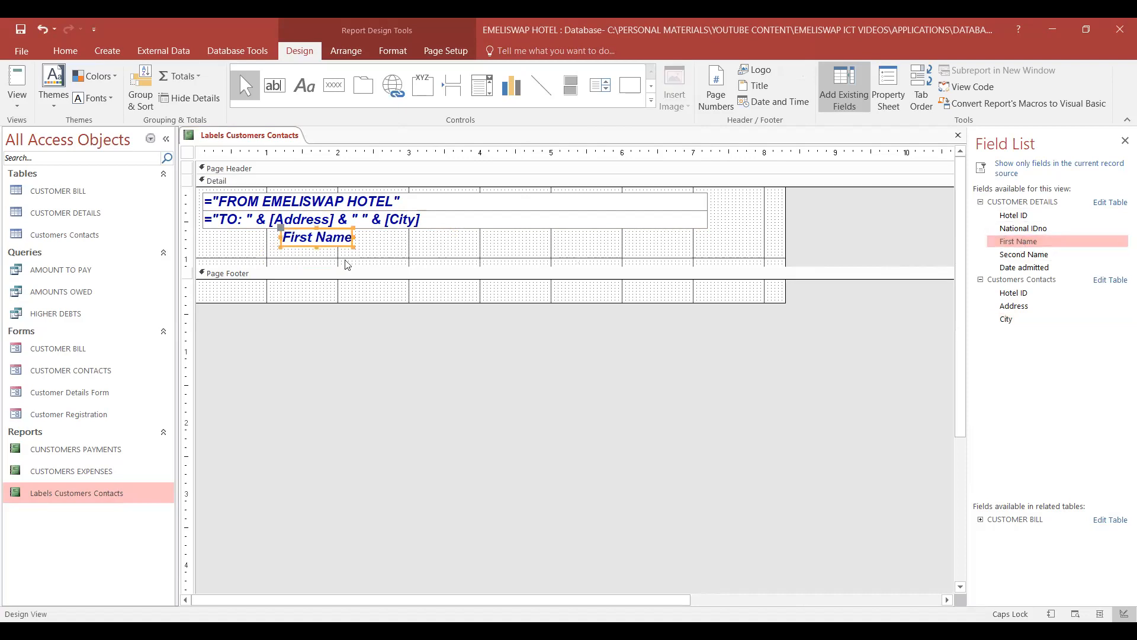
{"action": "double_click", "coordinate": [328, 247]}
{"action": "left_click", "coordinate": [308, 245]}
{"action": "left_click_drag", "start_coordinate": [294, 244], "coordinate": [292, 254]}
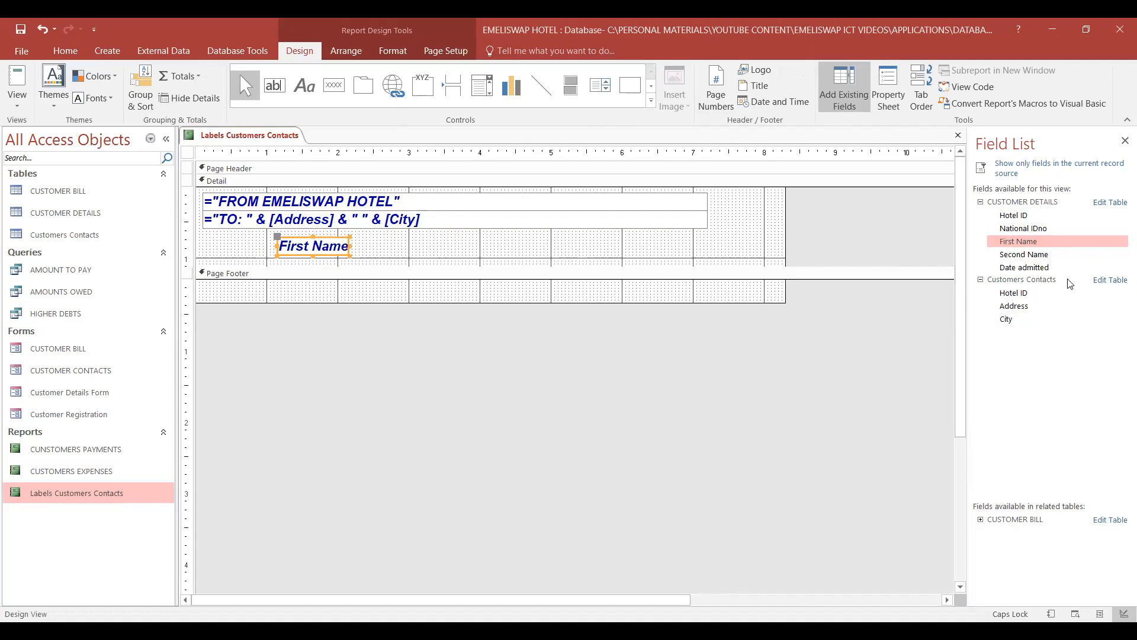
{"action": "double_click", "coordinate": [1029, 258]}
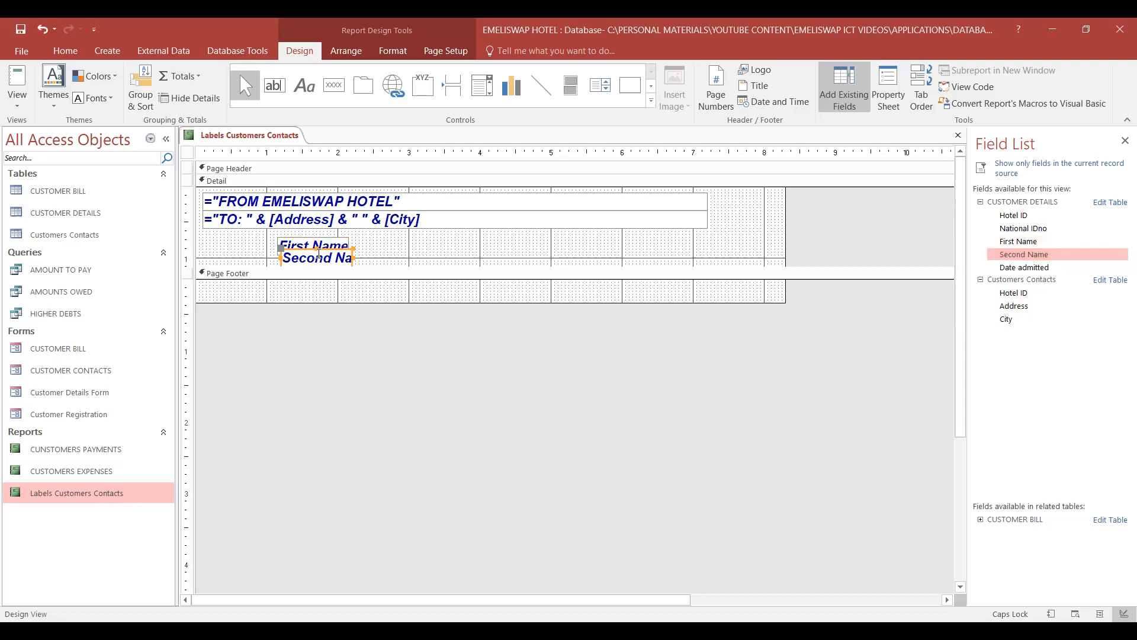
{"action": "left_click_drag", "start_coordinate": [321, 250], "coordinate": [410, 247]}
{"action": "left_click", "coordinate": [330, 240]}
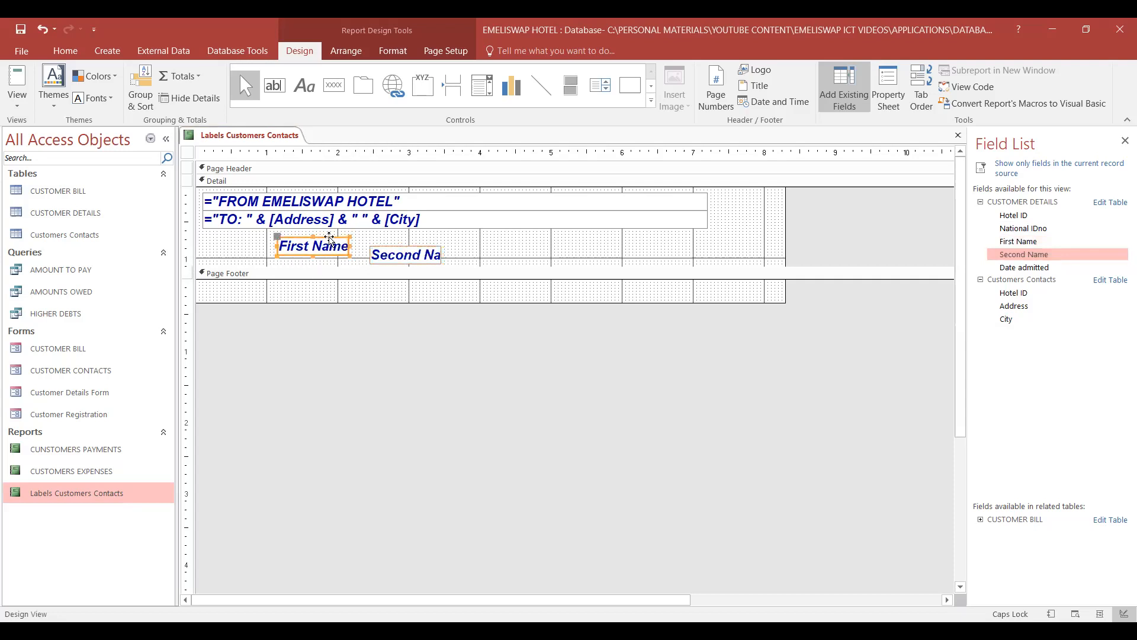
- Copy the newly placed First Name box and try to paste it before & [Address] in the TO expression
{"action": "right_click", "coordinate": [330, 239]}
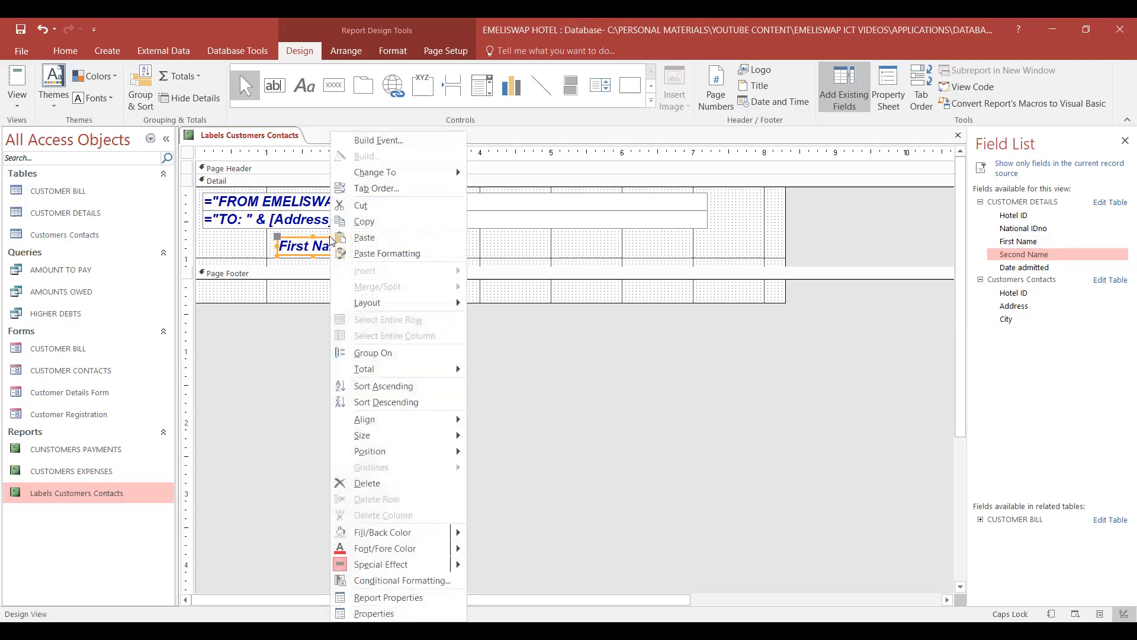
{"action": "left_click", "coordinate": [371, 222]}
{"action": "left_click", "coordinate": [259, 220]}
{"action": "left_click", "coordinate": [259, 219]}
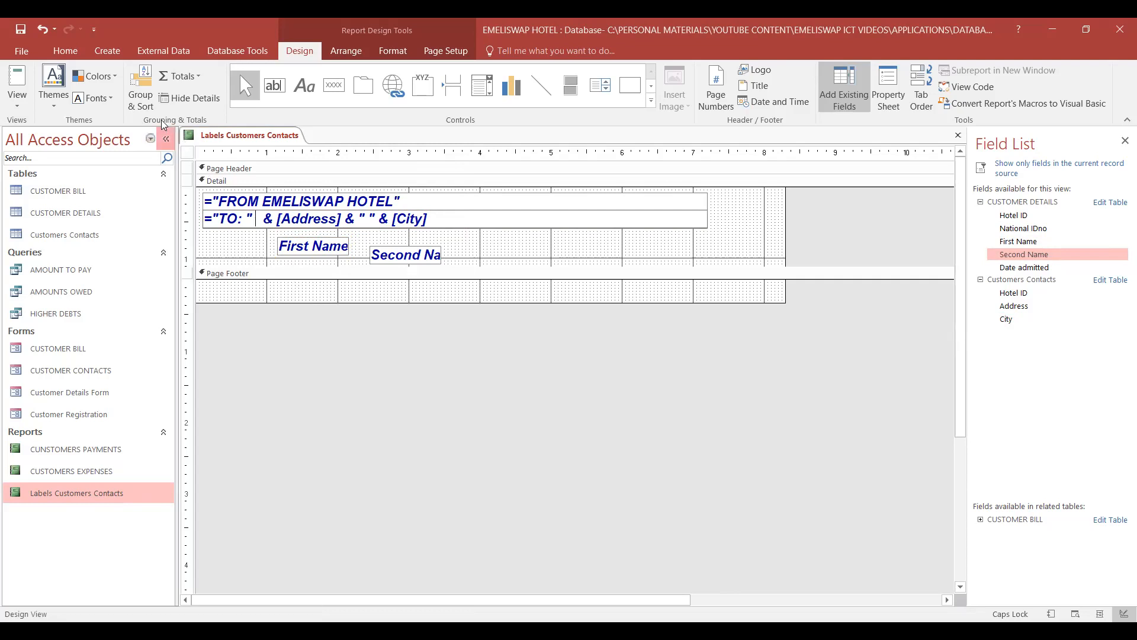
{"action": "left_click", "coordinate": [65, 50]}
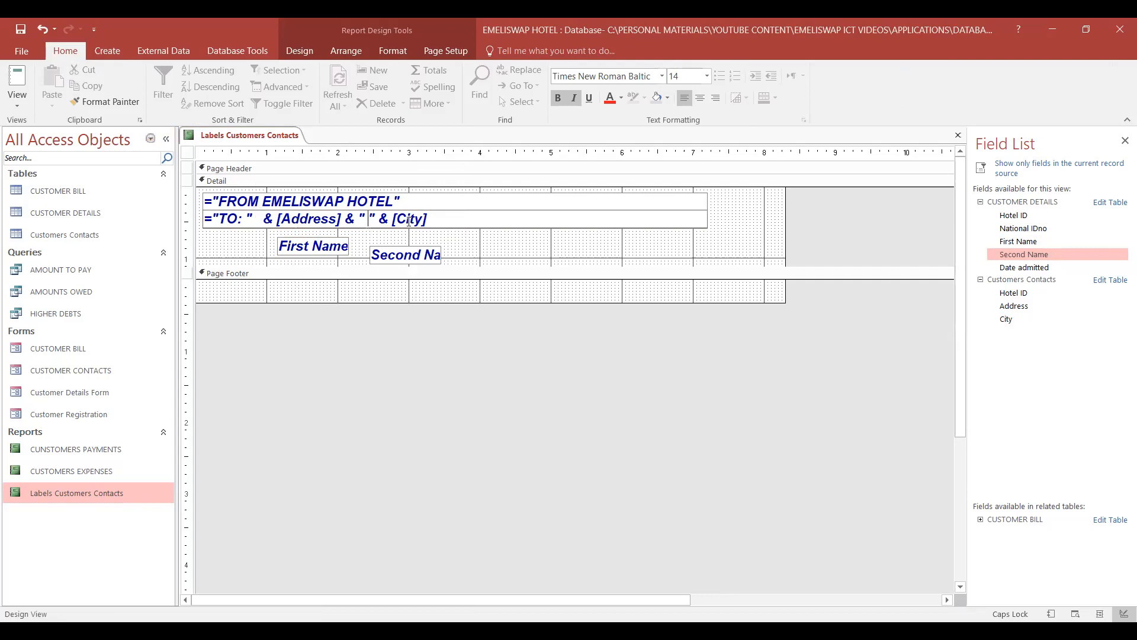
- Delete the First Name and Second Name boxes from the label's Detail section
{"action": "left_click_drag", "start_coordinate": [417, 250], "coordinate": [509, 250]}
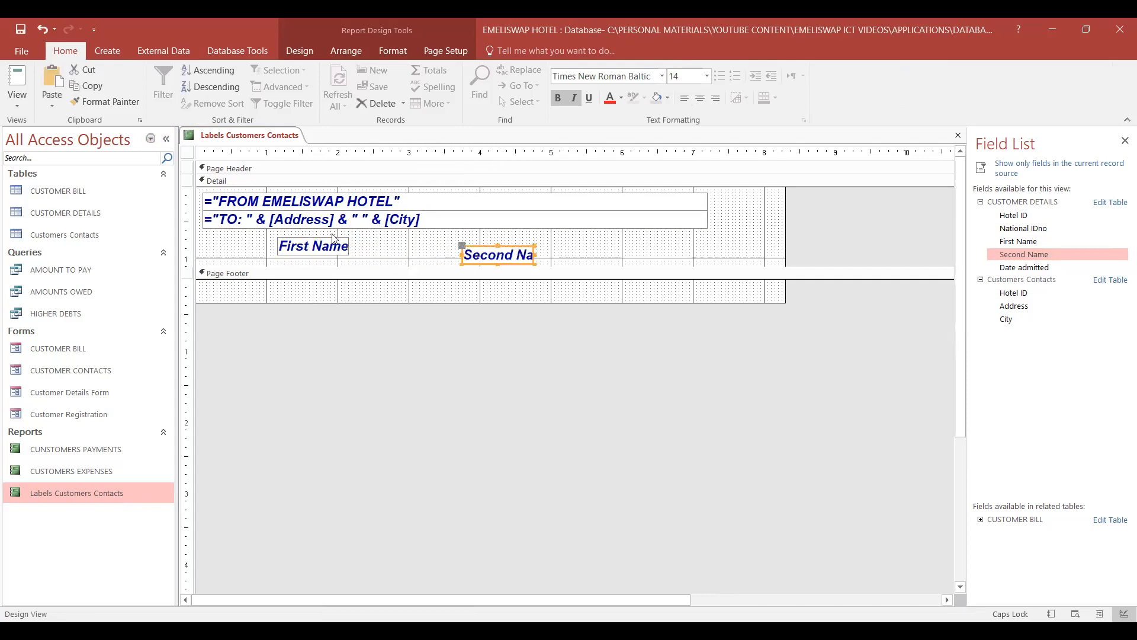
{"action": "left_click", "coordinate": [333, 239]}
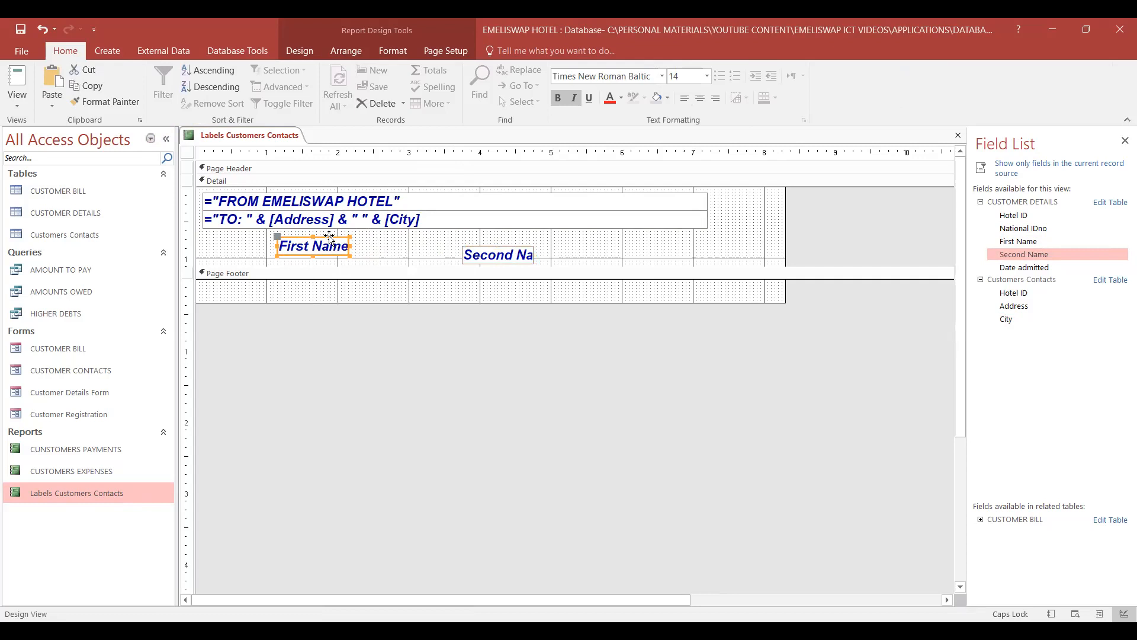
{"action": "left_click_drag", "start_coordinate": [329, 245], "coordinate": [348, 246]}
{"action": "left_click", "coordinate": [349, 244]}
{"action": "key", "text": "Delete"}
{"action": "left_click", "coordinate": [530, 251]}
{"action": "key", "text": "Delete"}
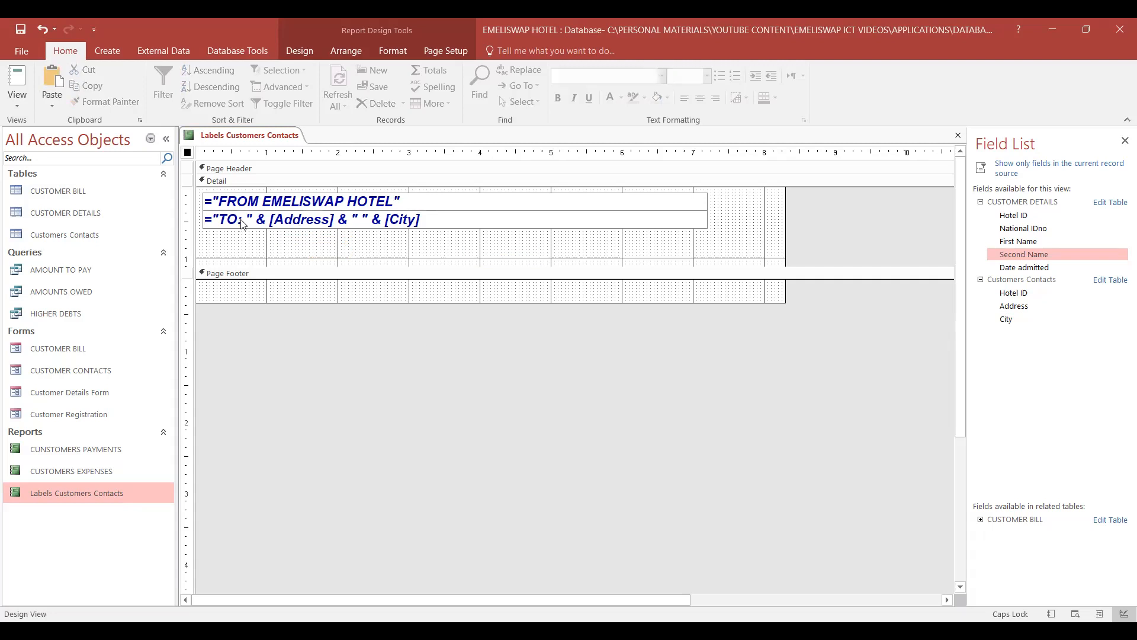
- Insert &[First Name] into the TO expression between "TO: " and & [Address]
{"action": "left_click", "coordinate": [255, 221]}
{"action": "left_click", "coordinate": [255, 219]}
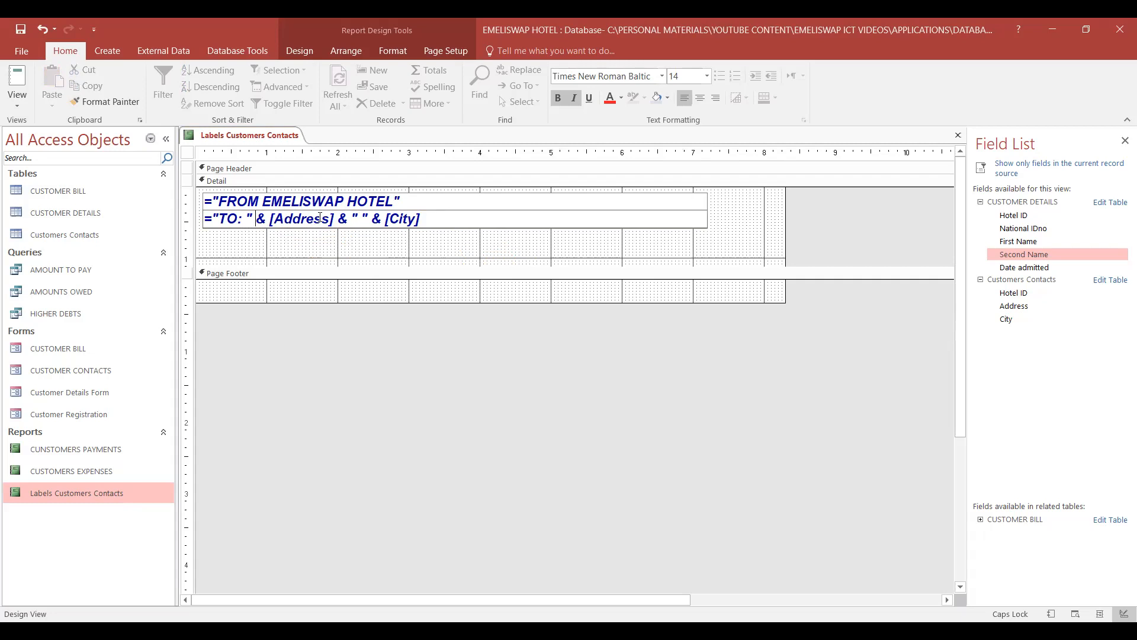
{"action": "type", "text": "&"}
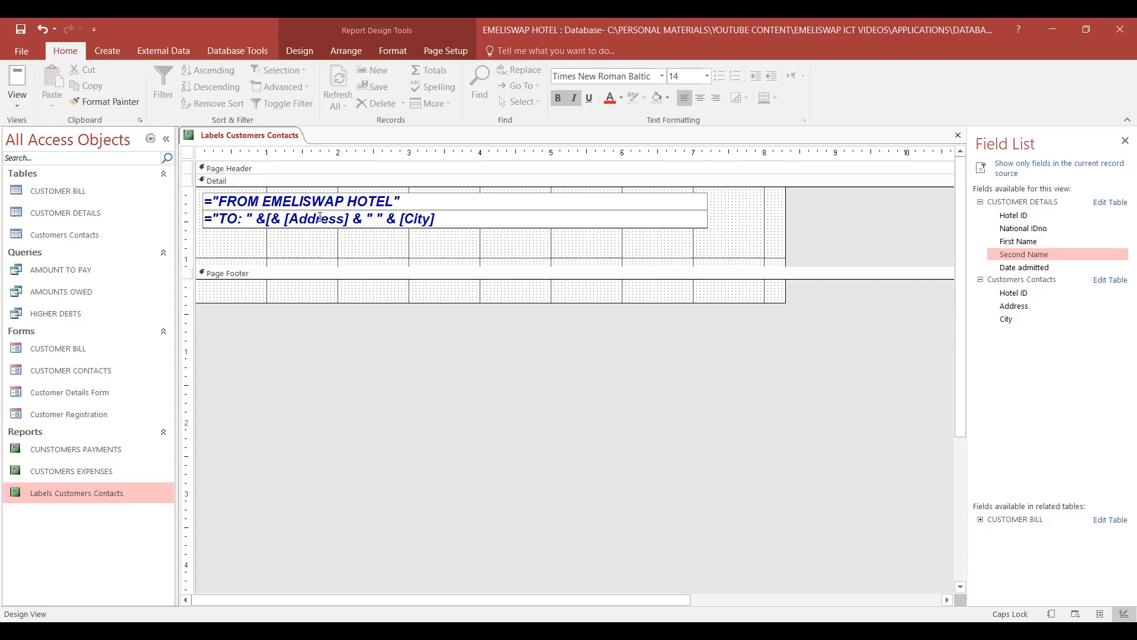
{"action": "type", "text": " [F"}
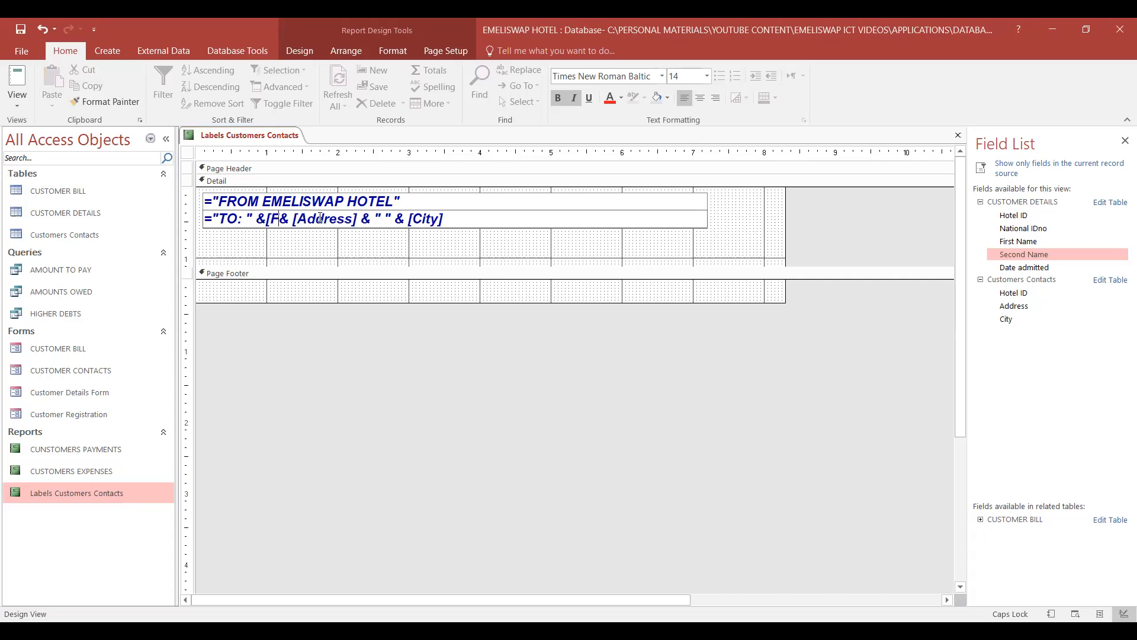
{"action": "type", "text": "irs"}
{"action": "key", "text": "BackSpace"}
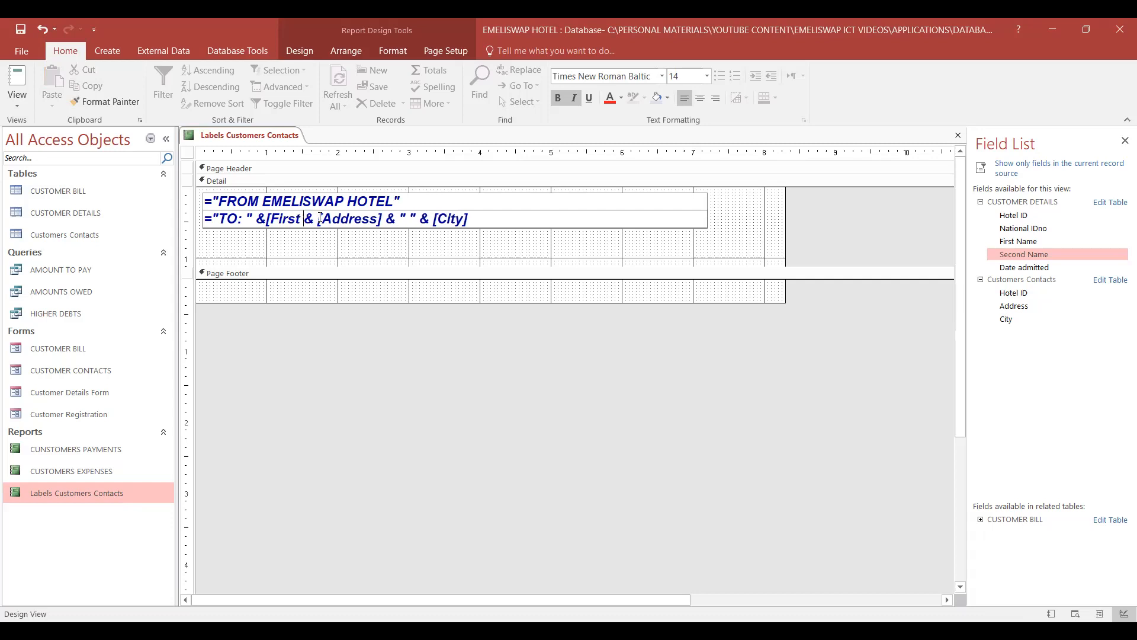
{"action": "type", "text": "Name"}
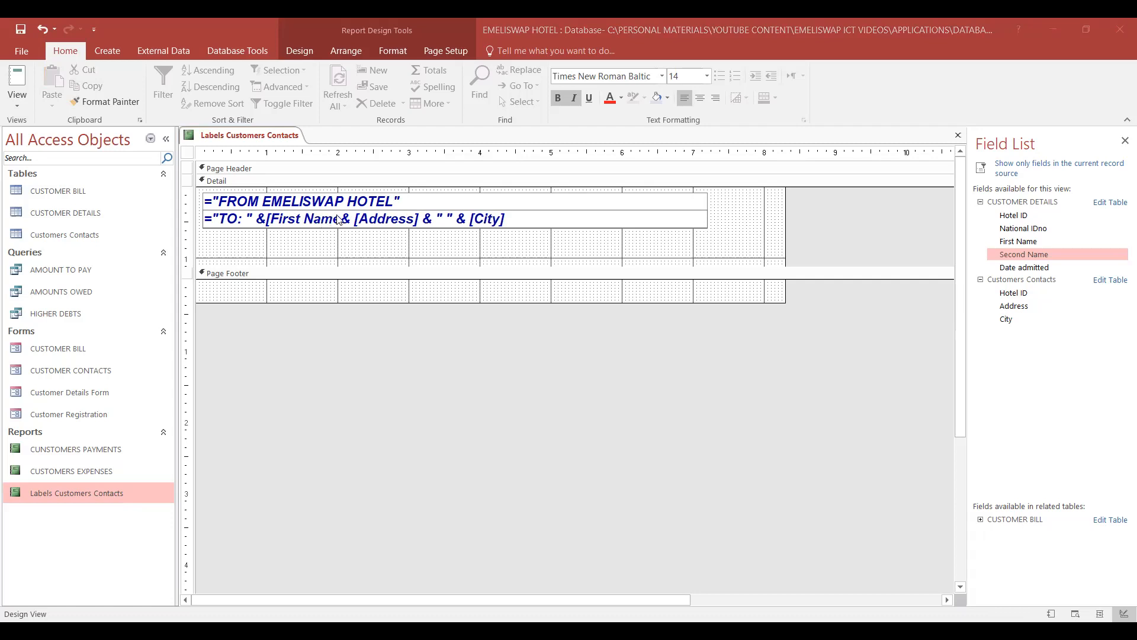
{"action": "type", "text": "]"}
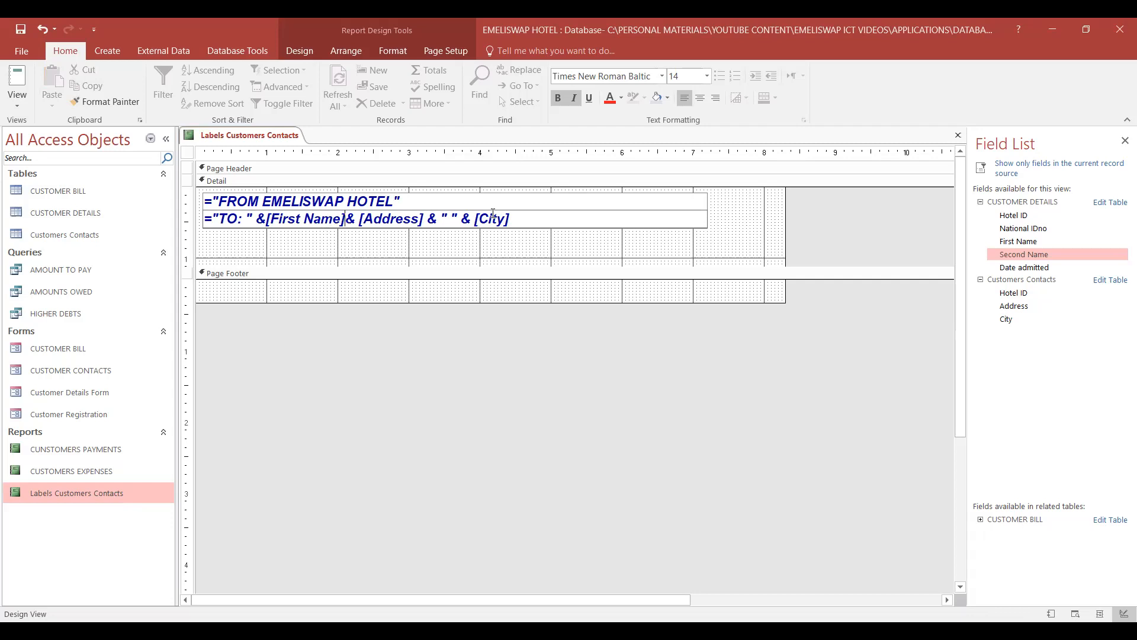
- Insert &""&[Second Name] after [First Name] in the TO expression
{"action": "type", "text": "&"}
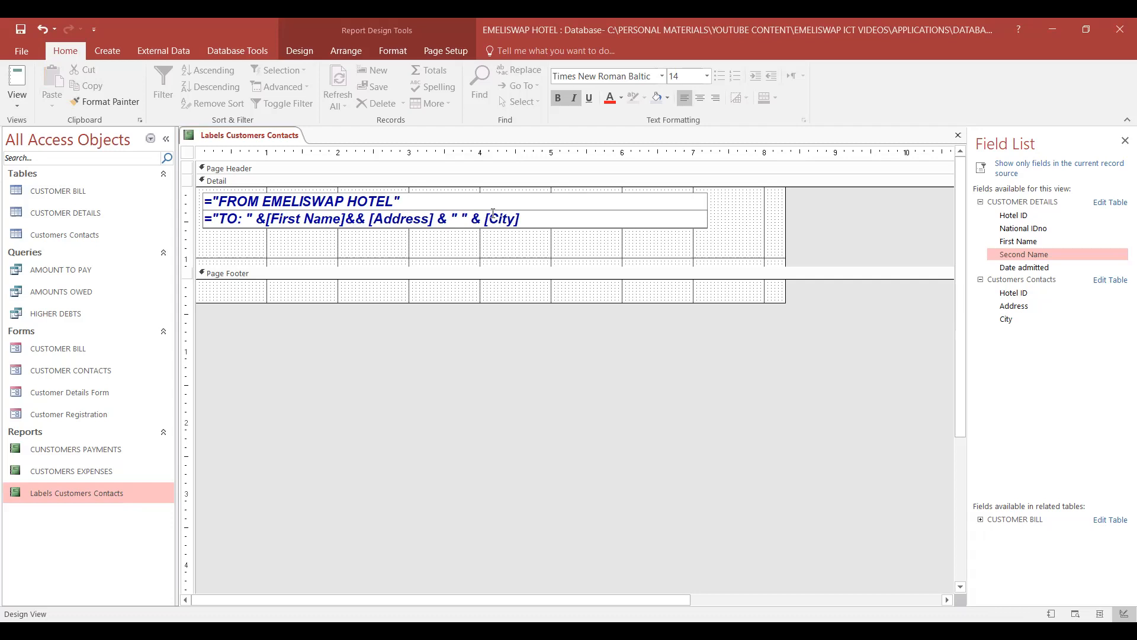
{"action": "type", "text": "\"\""}
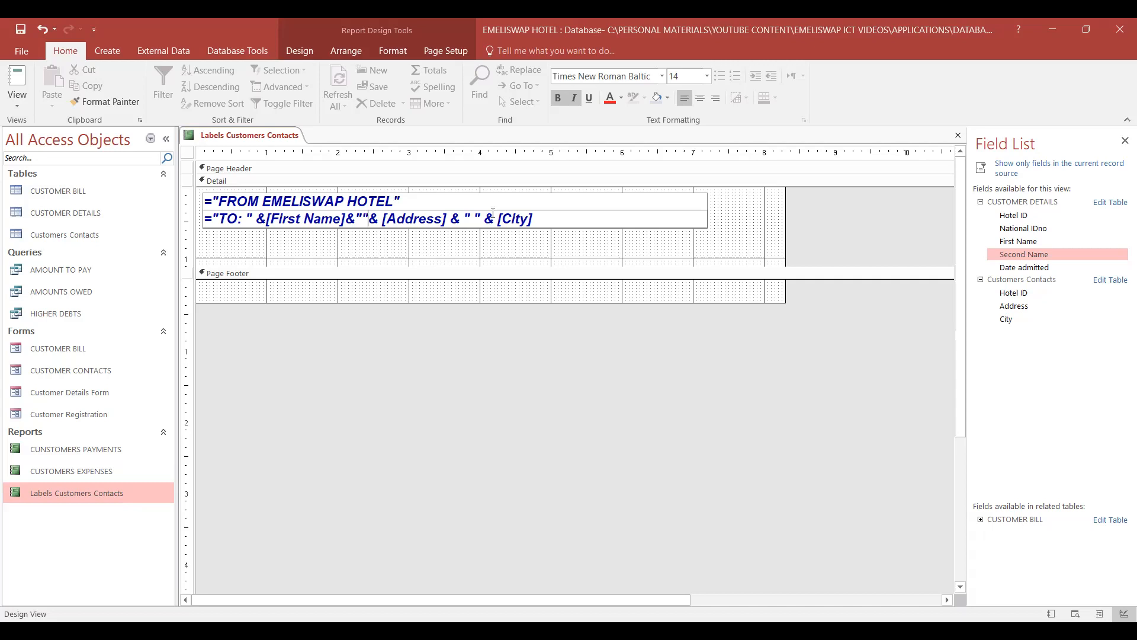
{"action": "type", "text": "&"}
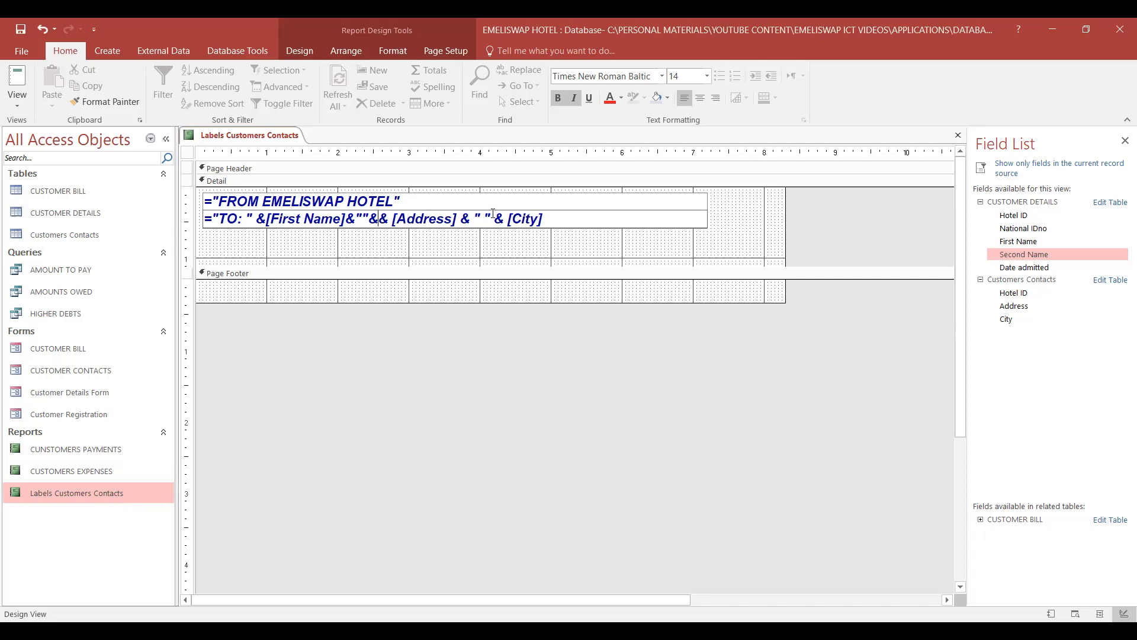
{"action": "type", "text": " Secon"}
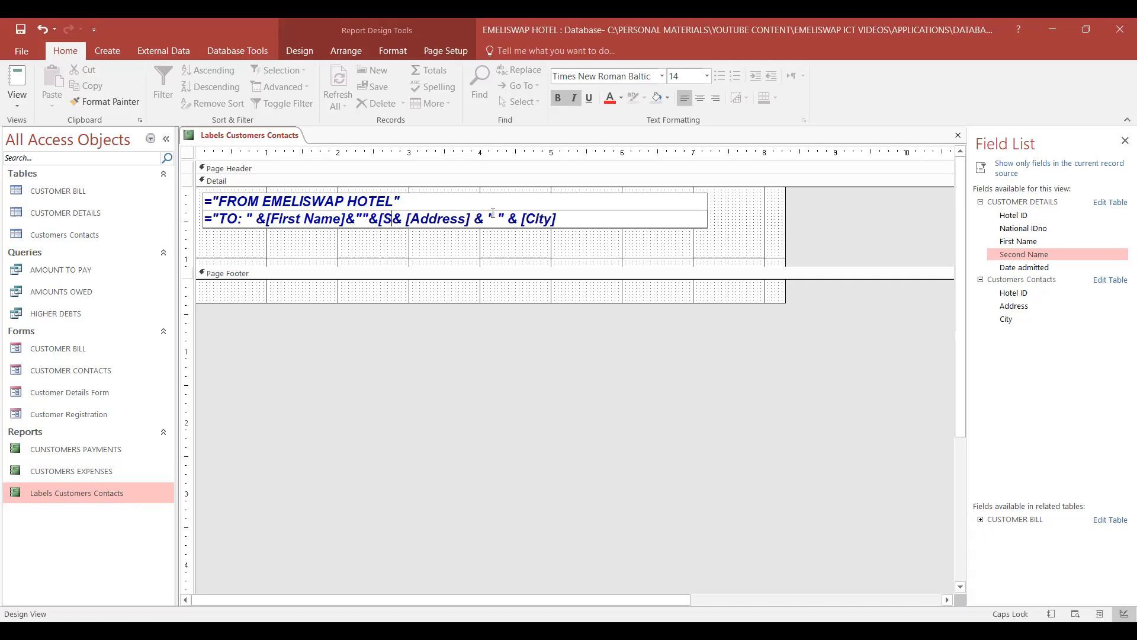
{"action": "type", "text": "d "}
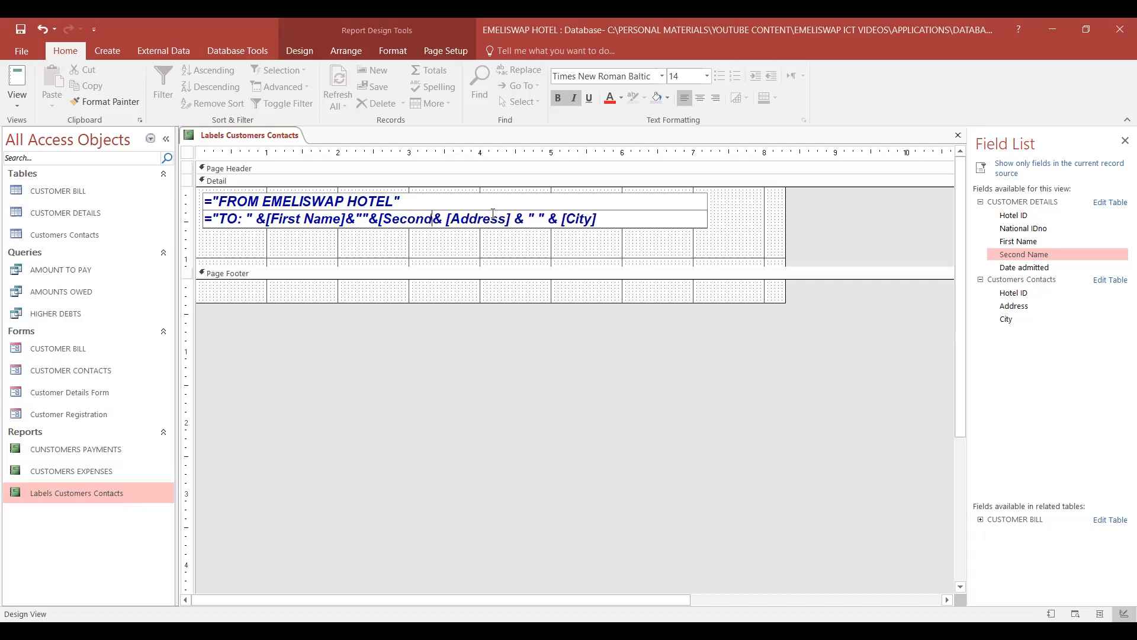
{"action": "type", "text": "Name"}
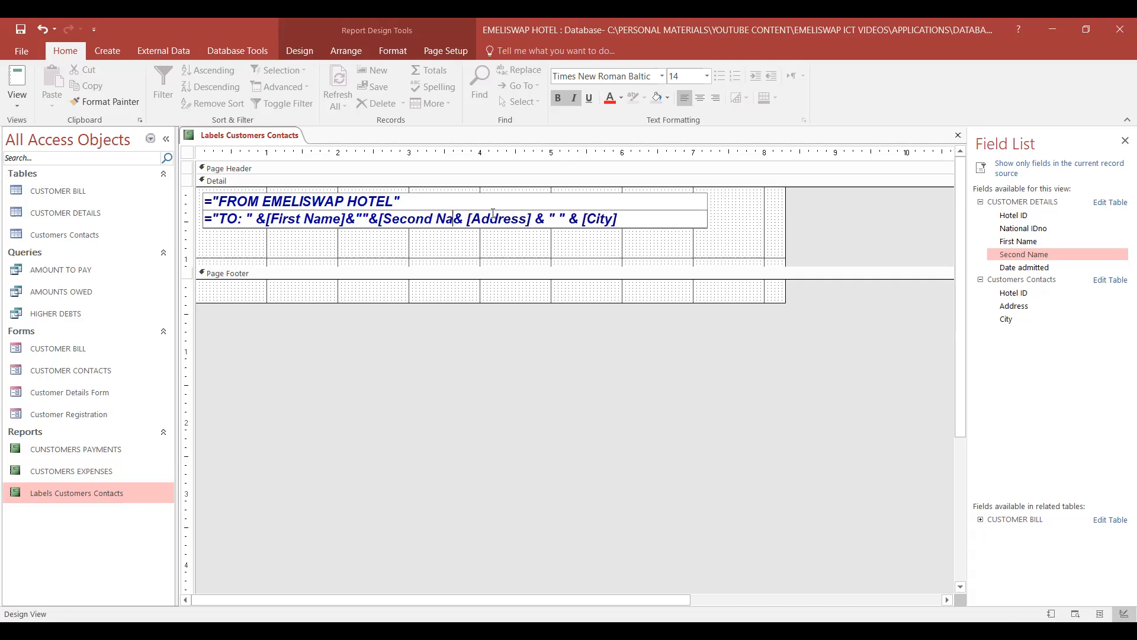
{"action": "type", "text": "]"}
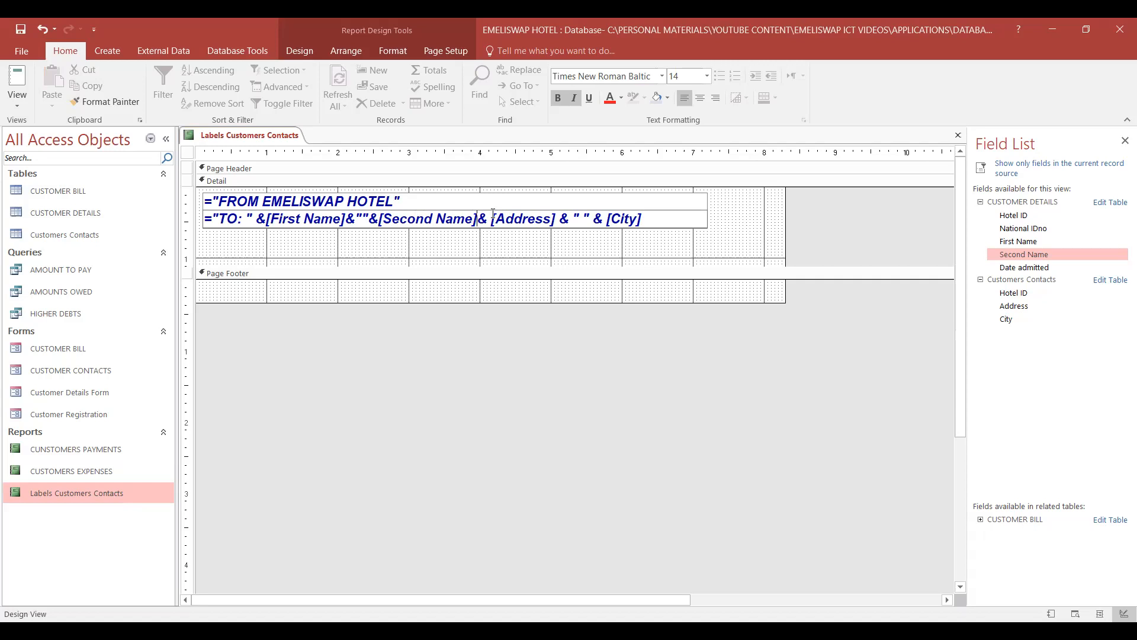
- Add a quoted comma separator, &",", after [Second Name] and insert a comma in the separator between [Address] and [City] in the TO expression
{"action": "type", "text": "&"}
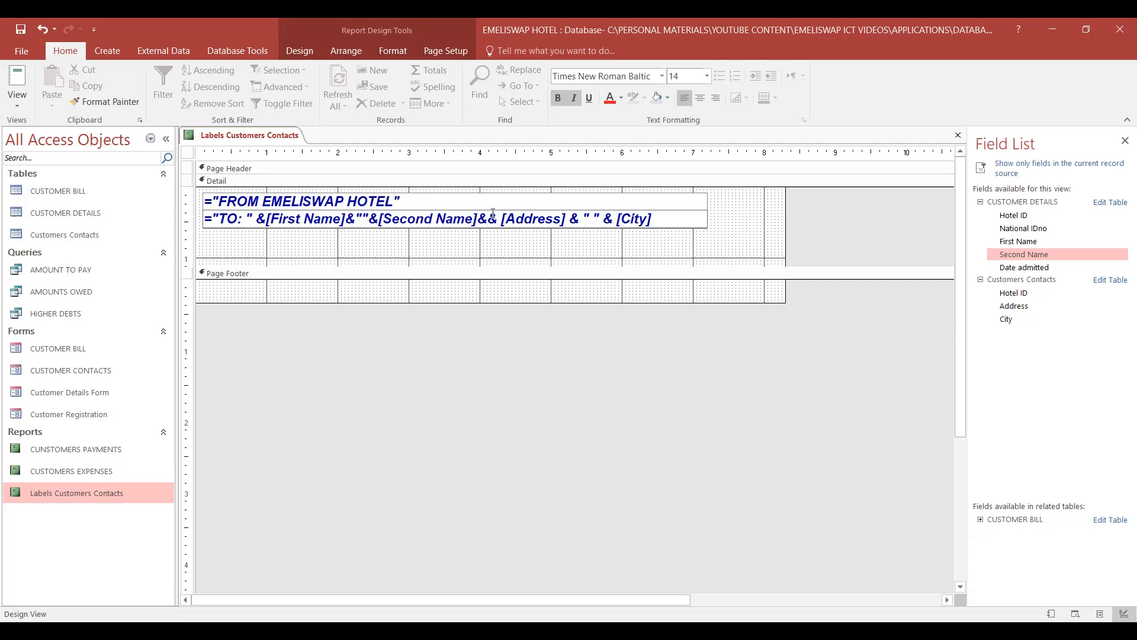
{"action": "type", "text": "\" \""}
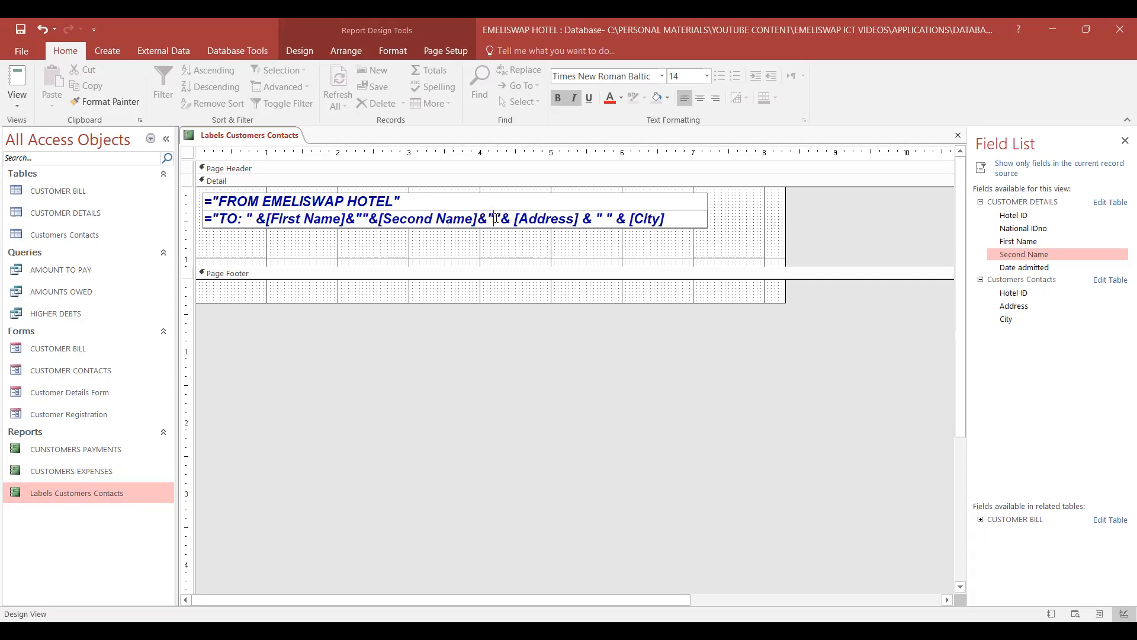
{"action": "type", "text": ","}
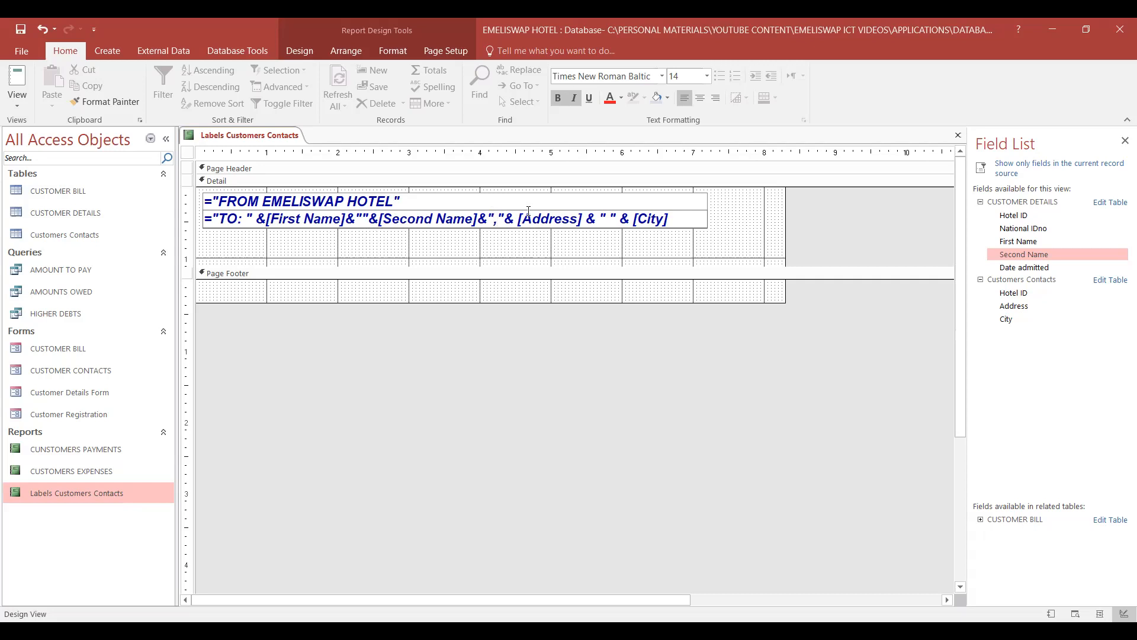
{"action": "left_click", "coordinate": [610, 218]}
{"action": "type", "text": ","}
{"action": "left_click", "coordinate": [660, 245]}
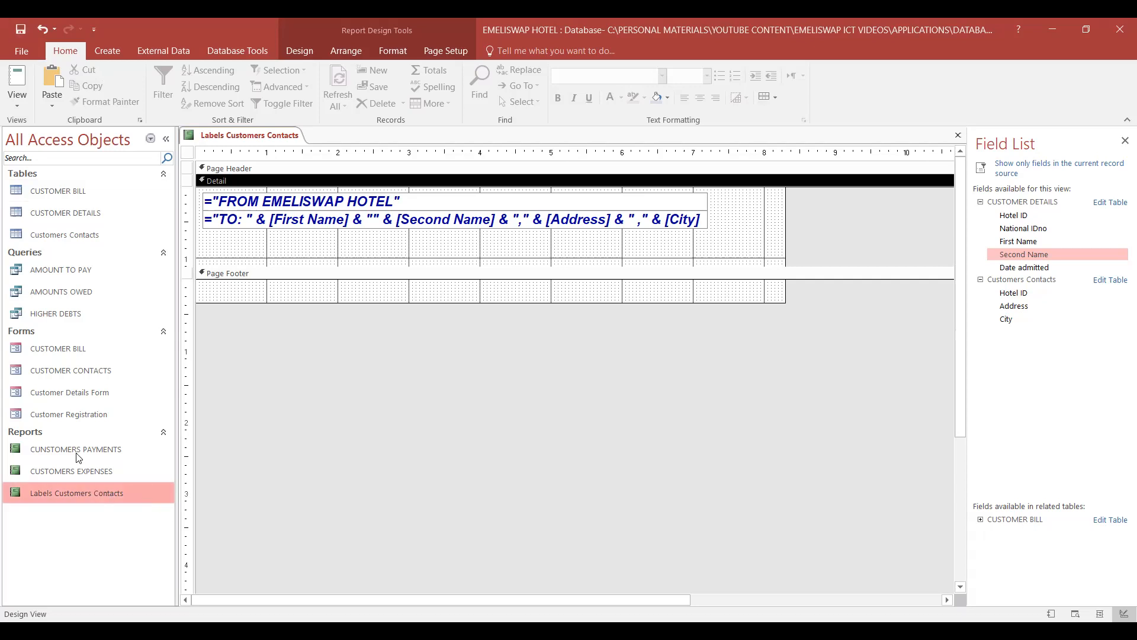
- Open the Labels Customers Contacts report, review the generated name and address labels, and close the report
{"action": "left_click", "coordinate": [70, 495]}
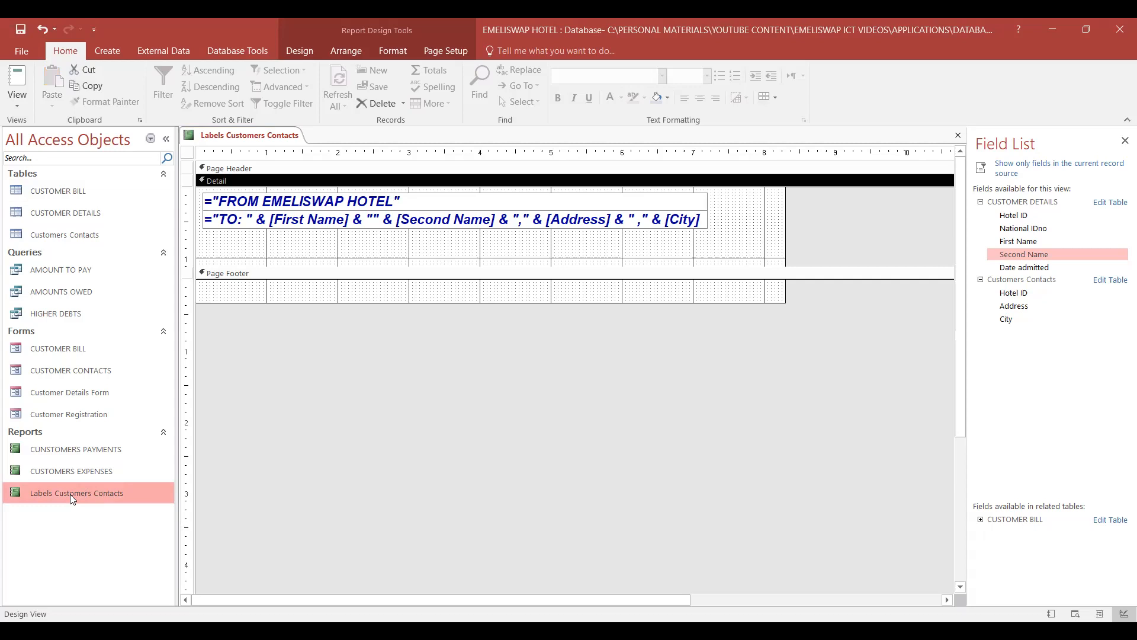
{"action": "right_click", "coordinate": [70, 494]}
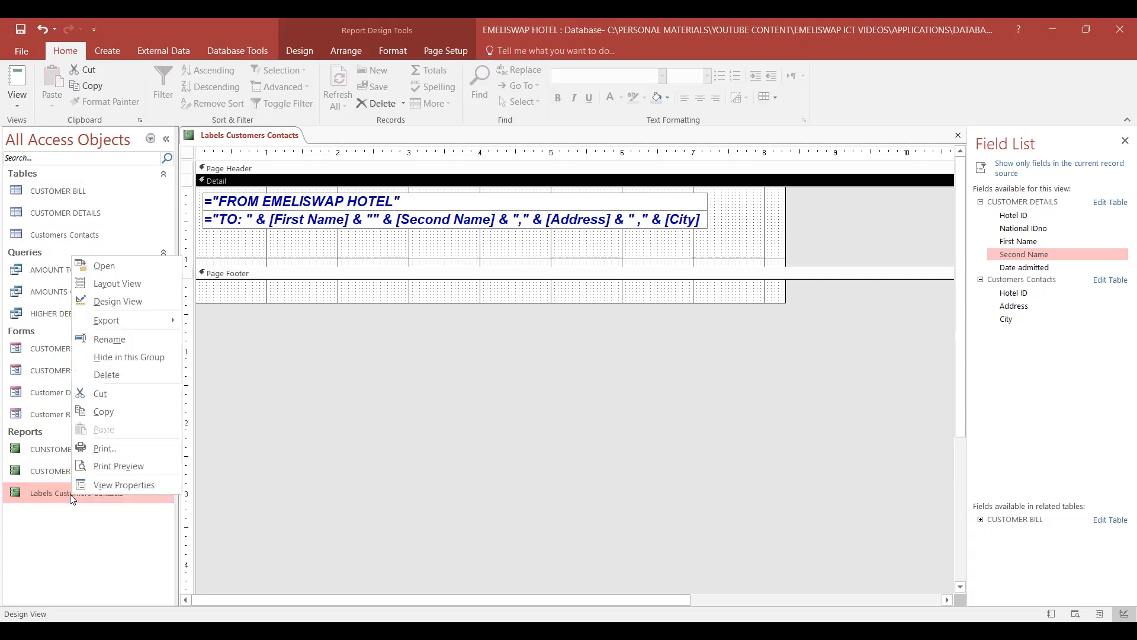
{"action": "left_click", "coordinate": [107, 265]}
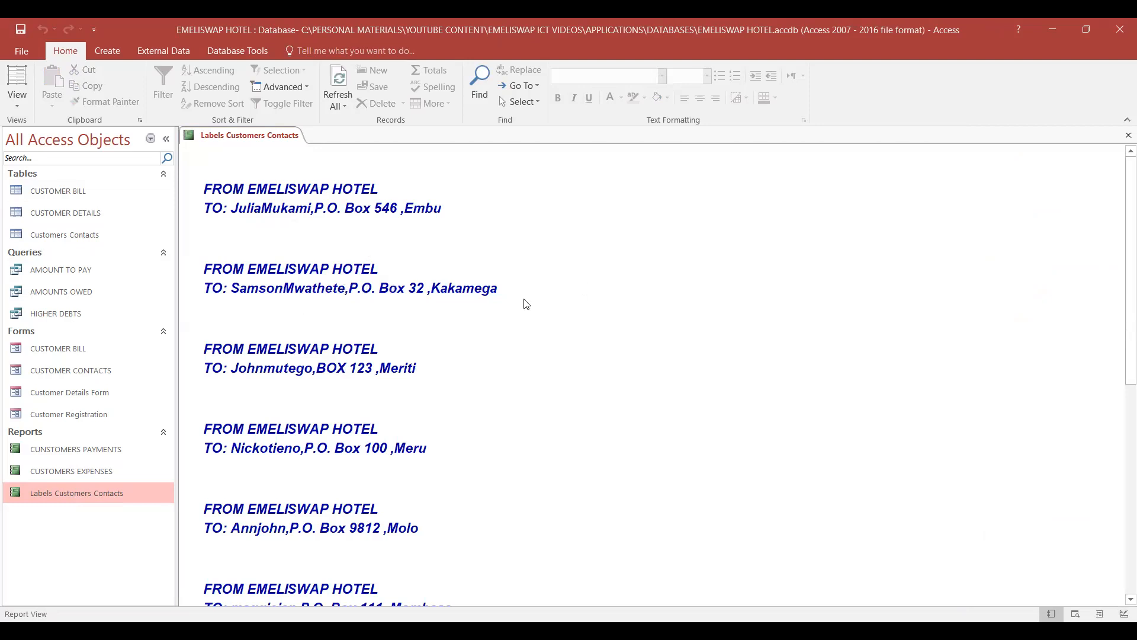
{"action": "scroll", "coordinate": [525, 306], "scroll_direction": "down", "scroll_amount": 3}
{"action": "scroll", "coordinate": [525, 305], "scroll_direction": "down", "scroll_amount": 1}
{"action": "scroll", "coordinate": [525, 307], "scroll_direction": "up", "scroll_amount": 4}
{"action": "left_click", "coordinate": [262, 207]}
{"action": "right_click", "coordinate": [234, 138]}
{"action": "left_click", "coordinate": [262, 164]}
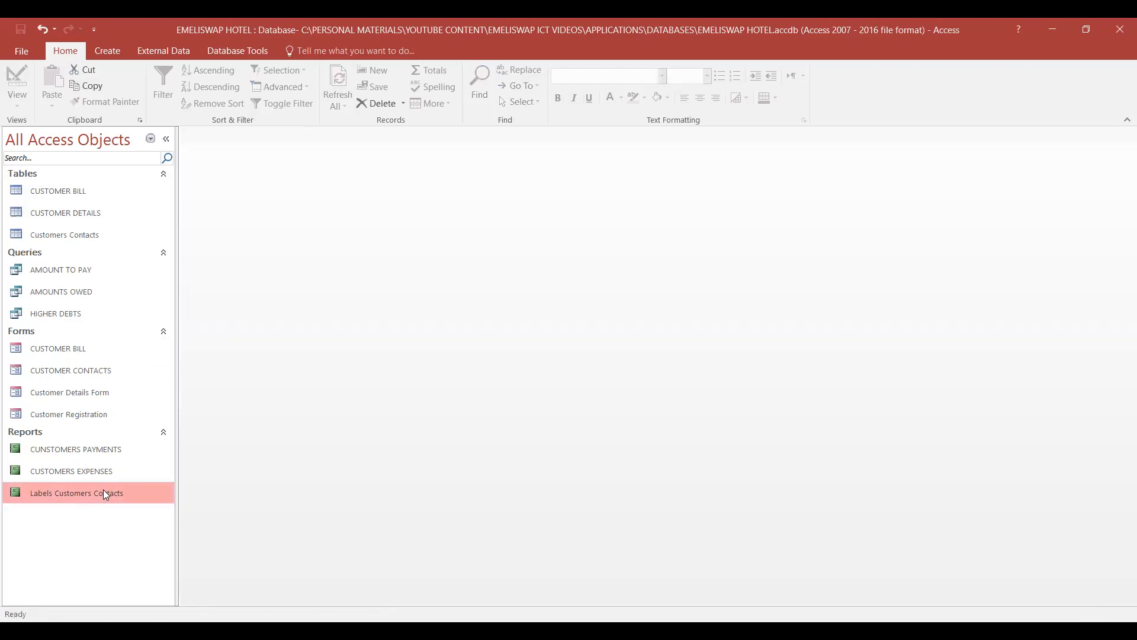
- Reopen Labels Customers Contacts in Design View and add spaces inside the quotes between the names and around both commas in the TO expression
{"action": "right_click", "coordinate": [105, 493]}
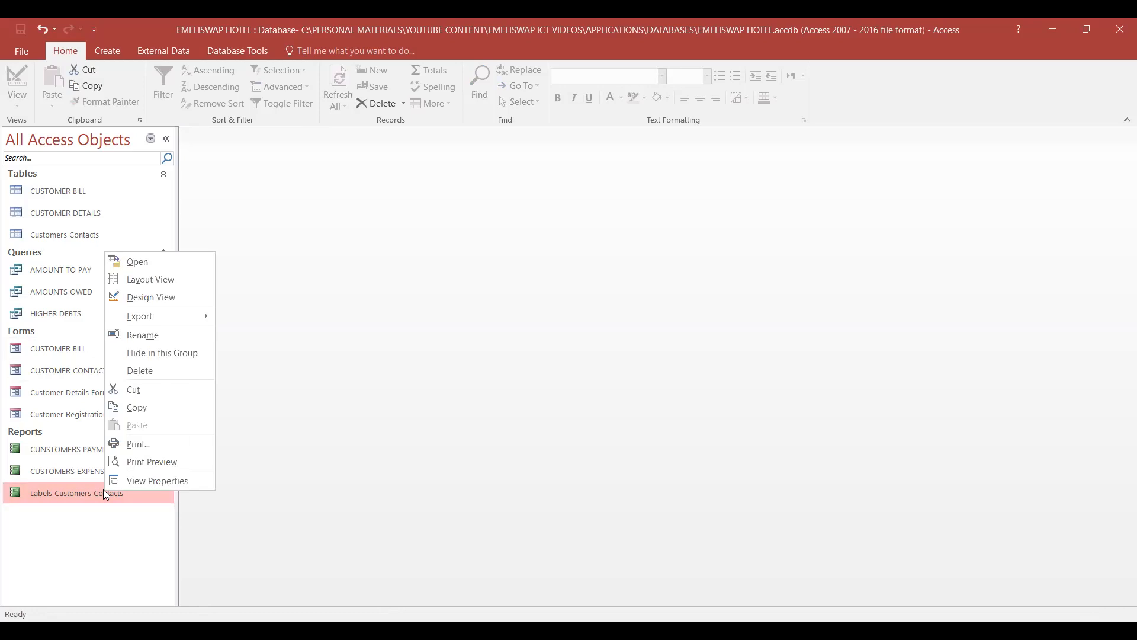
{"action": "left_click", "coordinate": [159, 296]}
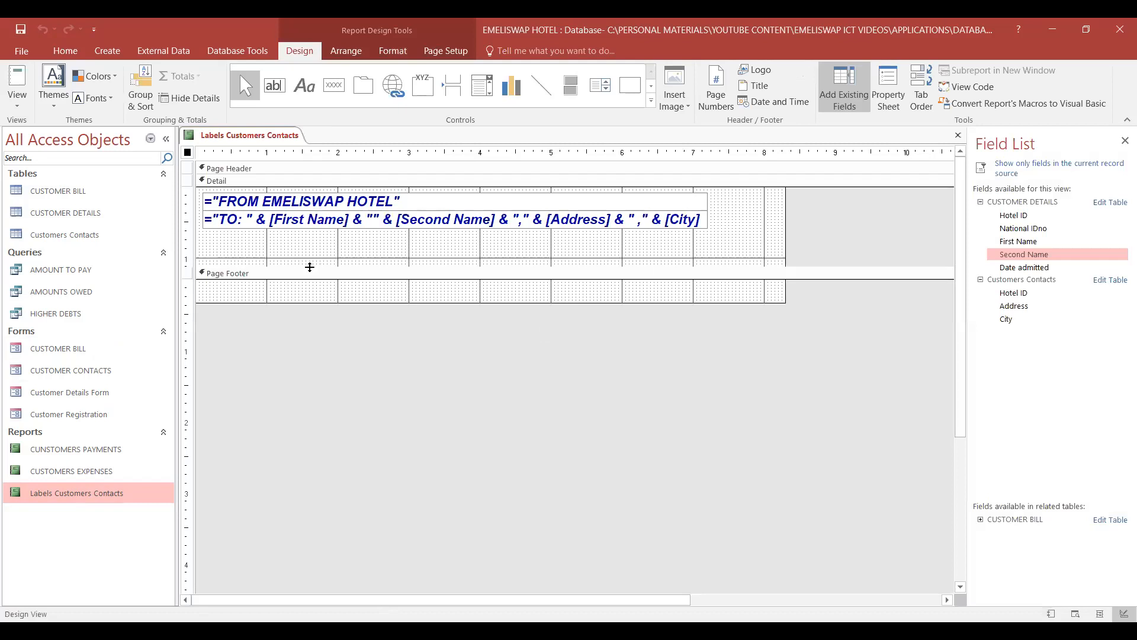
{"action": "left_click", "coordinate": [374, 220]}
{"action": "left_click", "coordinate": [377, 217]}
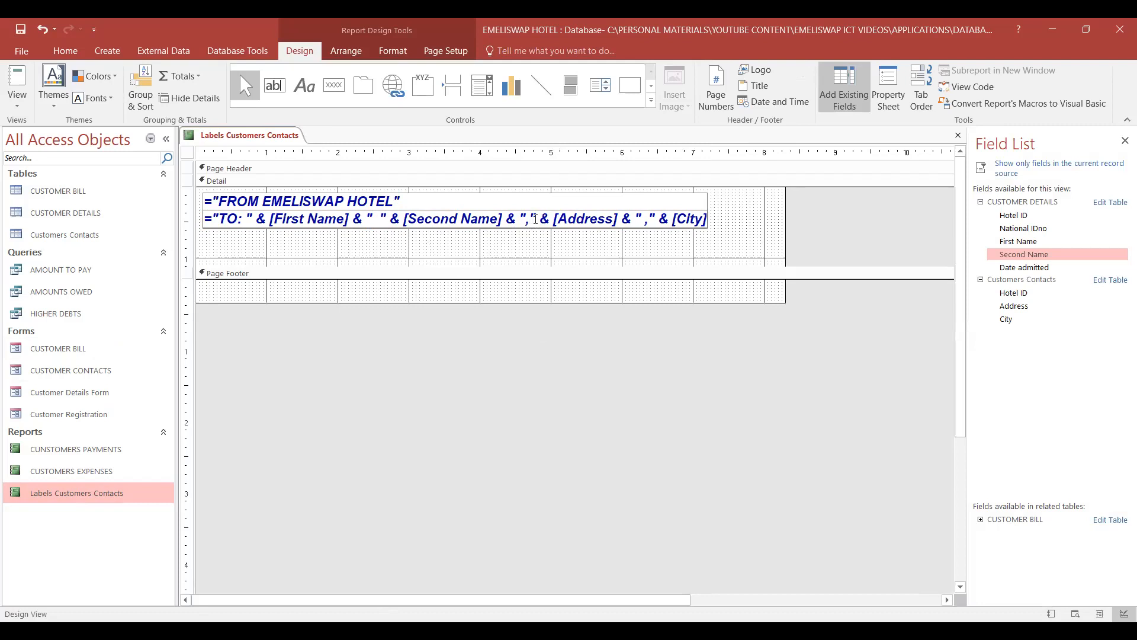
{"action": "left_click", "coordinate": [525, 220]}
{"action": "left_click", "coordinate": [533, 220]}
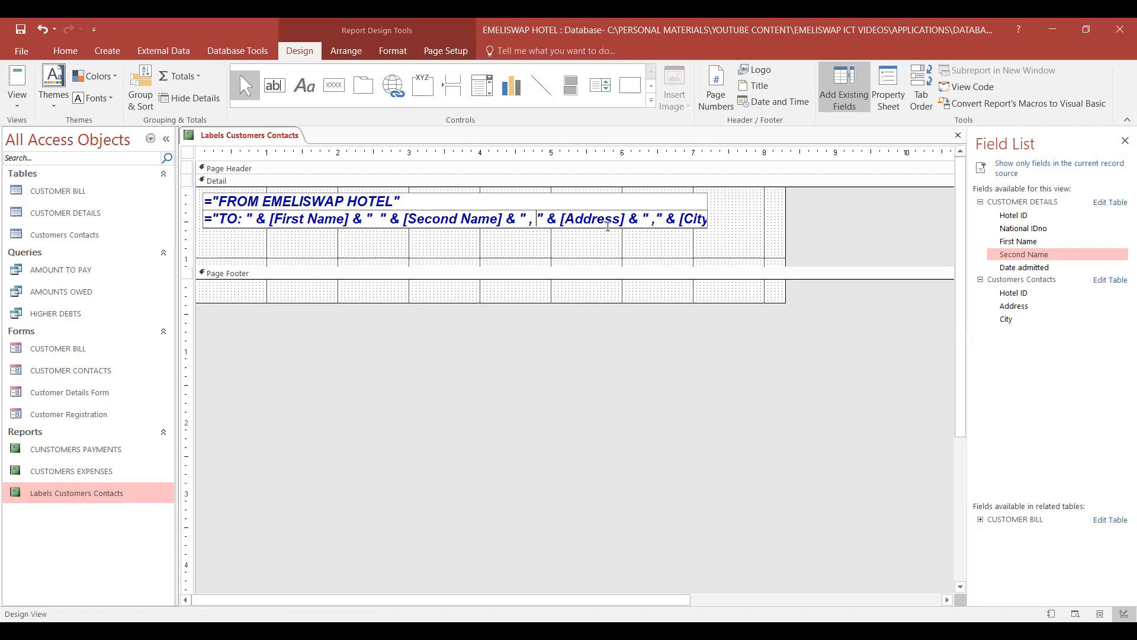
{"action": "left_click", "coordinate": [641, 219]}
{"action": "left_click", "coordinate": [665, 220]}
{"action": "left_click", "coordinate": [658, 219]}
{"action": "left_click", "coordinate": [710, 205]}
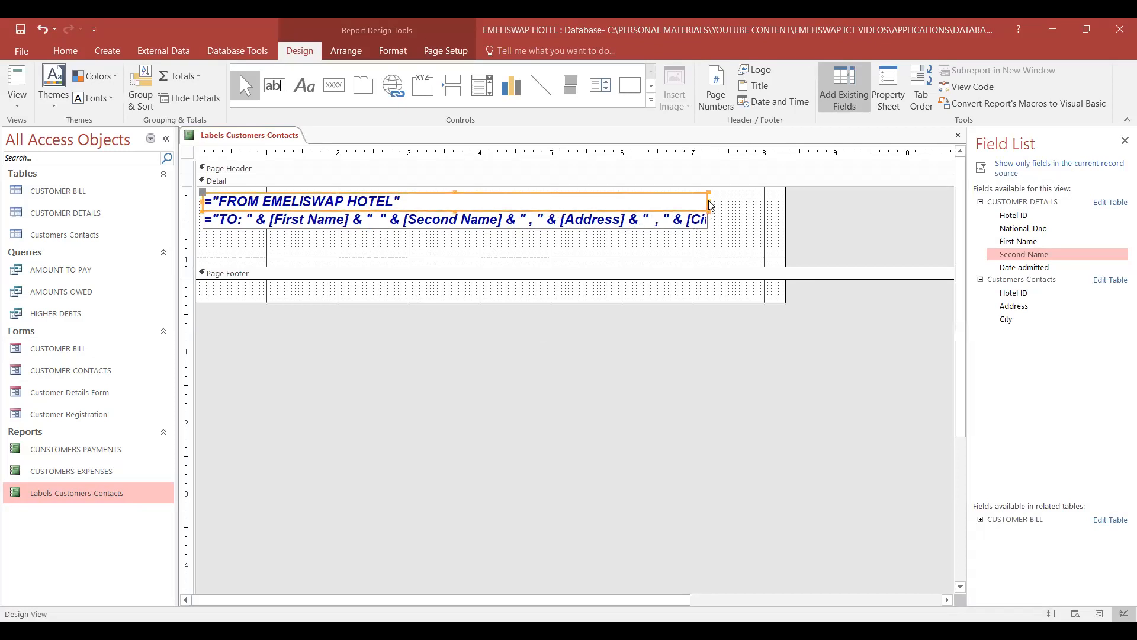
{"action": "mouse_move", "coordinate": [710, 204]}
{"action": "left_mouse_down"}
{"action": "mouse_move", "coordinate": [729, 203]}
{"action": "mouse_move", "coordinate": [712, 203]}
{"action": "left_mouse_up"}
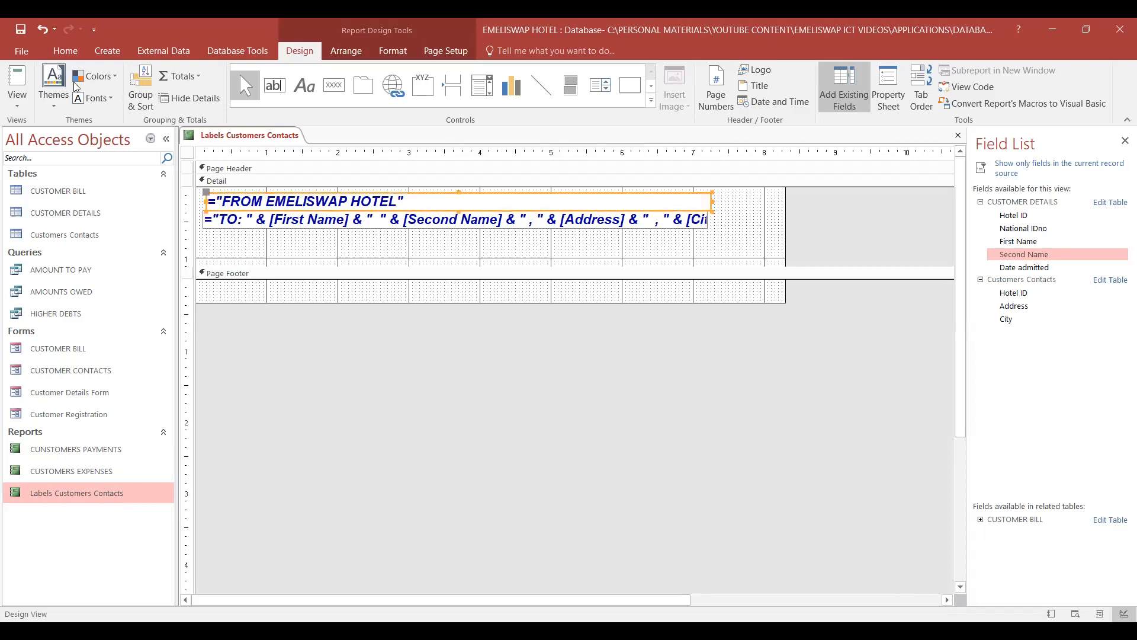
{"action": "left_click", "coordinate": [41, 28]}
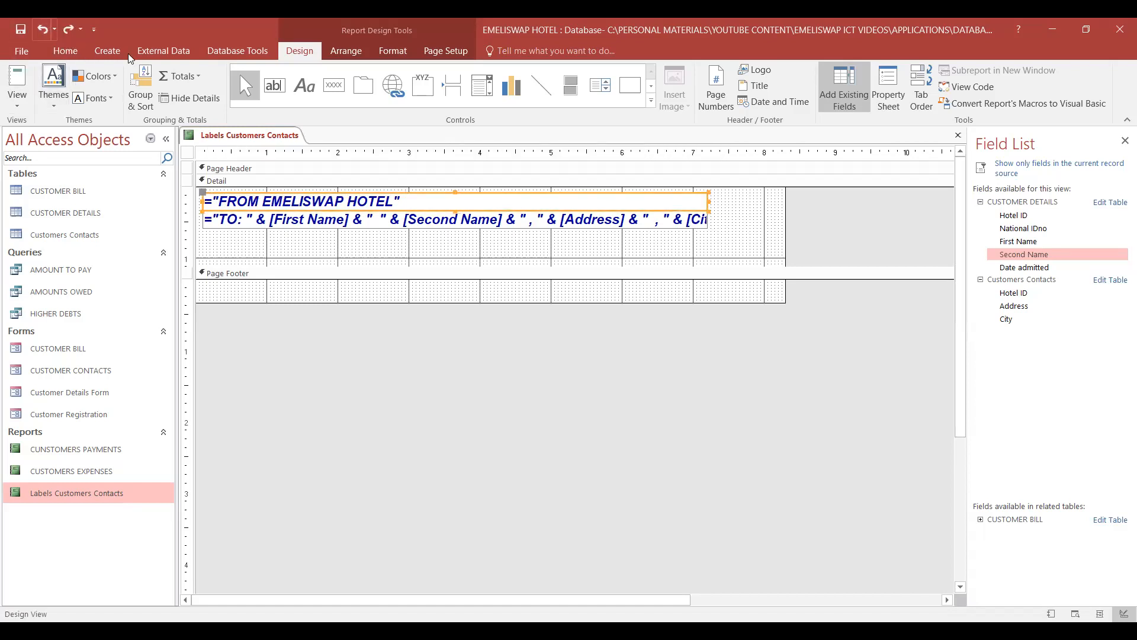
- Widen the TO text box until its whole expression fits, and center the FROM EMELISWAP HOTEL text in its box
{"action": "left_click", "coordinate": [704, 224]}
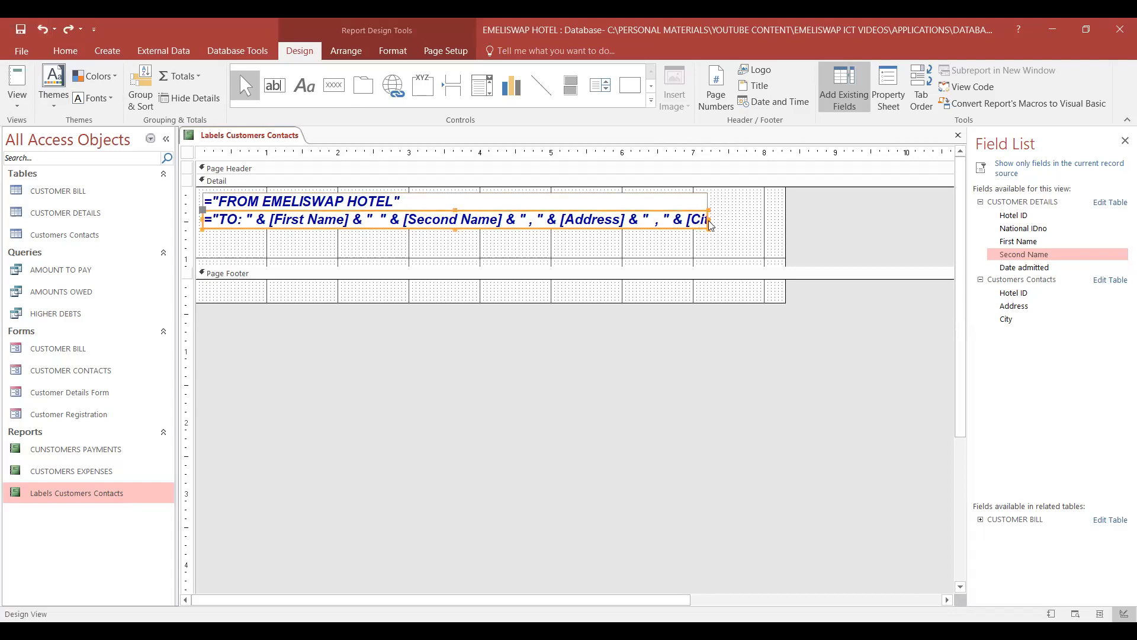
{"action": "left_click_drag", "start_coordinate": [710, 224], "coordinate": [741, 221]}
{"action": "left_click", "coordinate": [393, 198]}
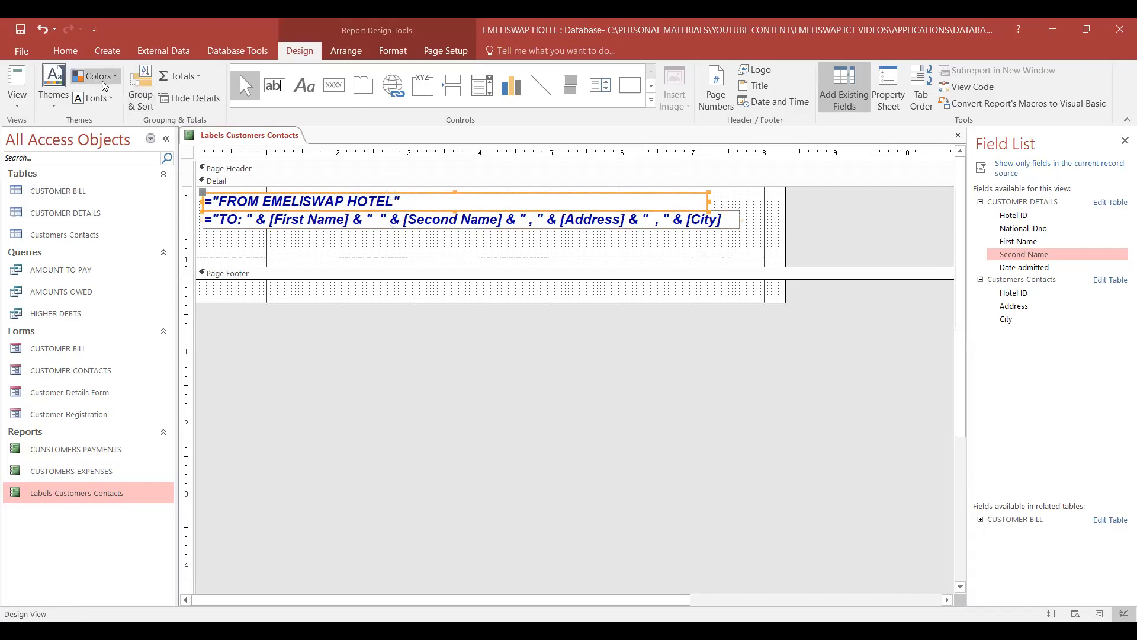
{"action": "left_click", "coordinate": [391, 55]}
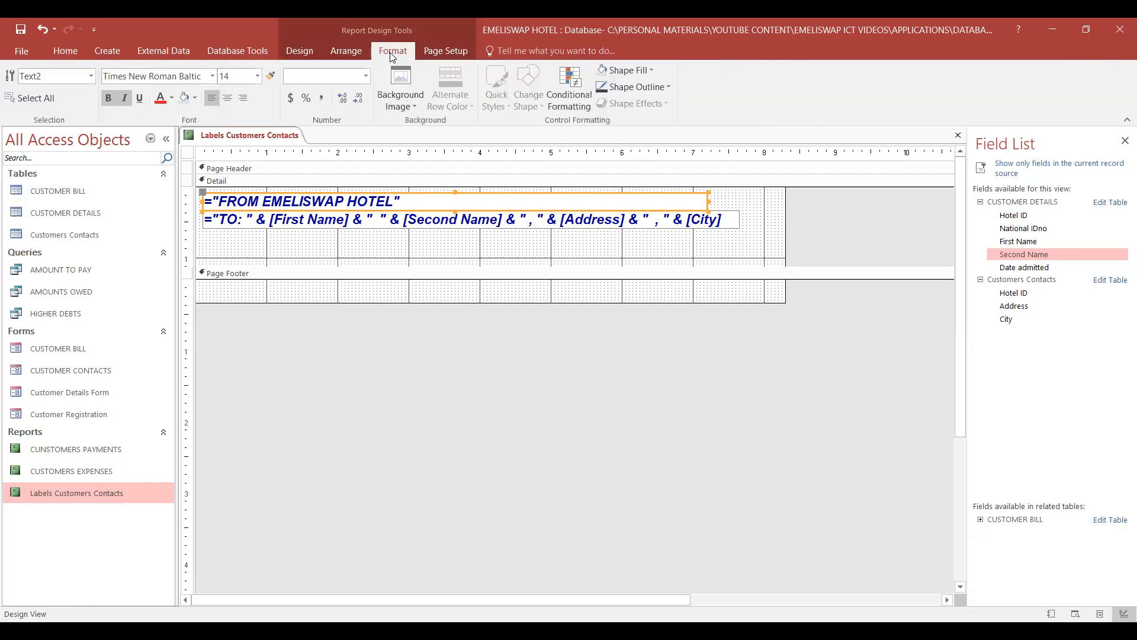
{"action": "left_click", "coordinate": [228, 99]}
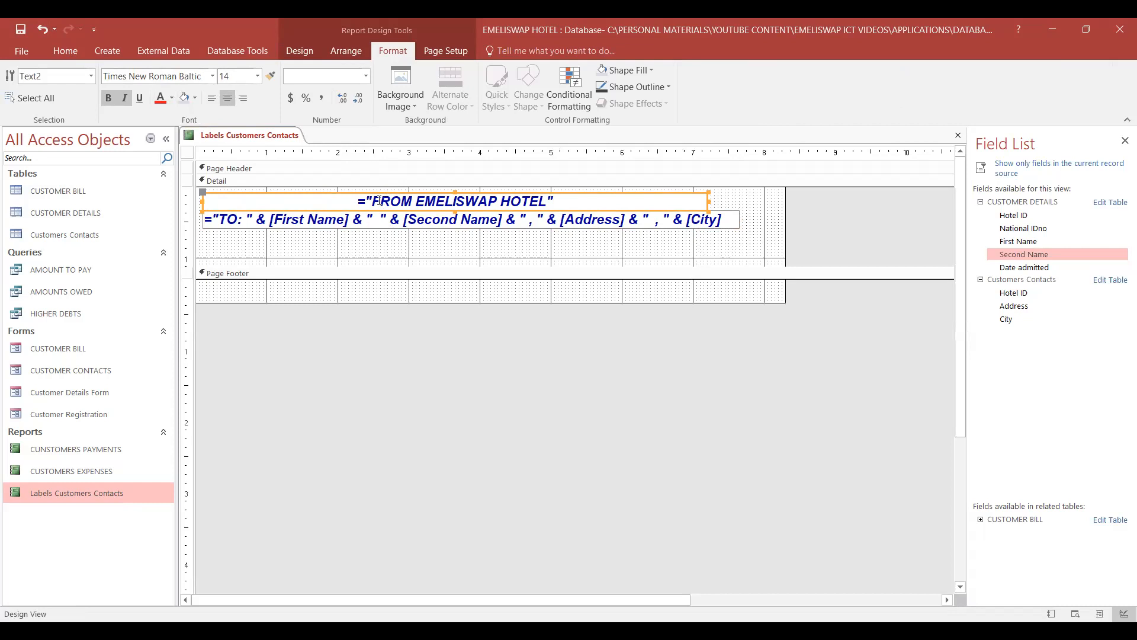
- Set the font color of the FROM EMELISWAP HOTEL line to a bright pinkish red from the standard color palette
{"action": "left_click", "coordinate": [418, 202]}
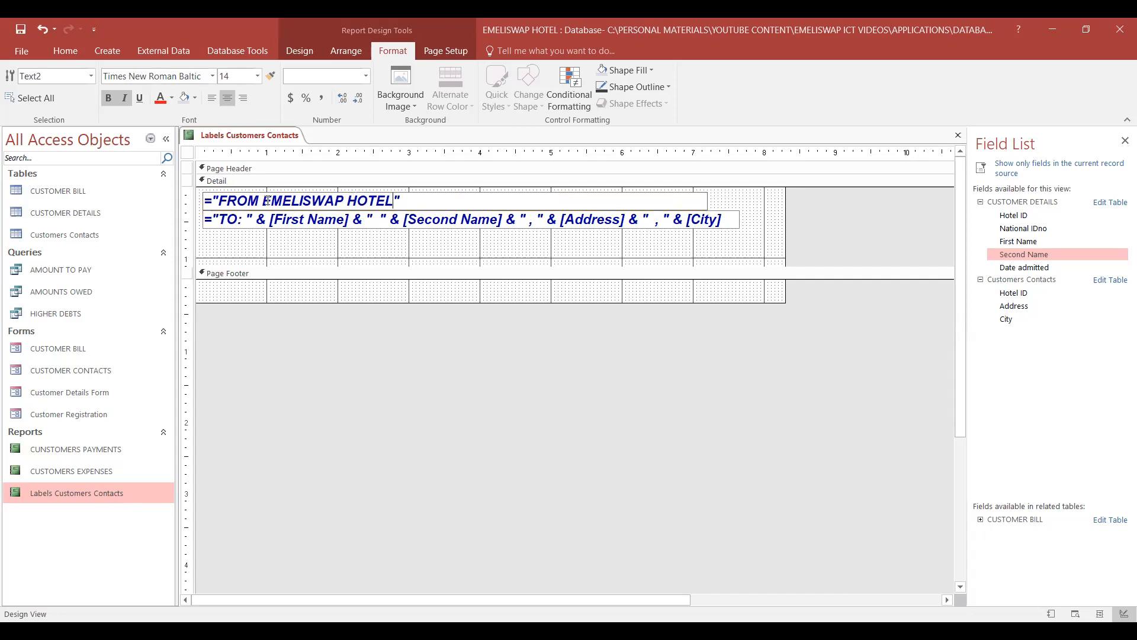
{"action": "left_click_drag", "start_coordinate": [262, 202], "coordinate": [392, 205]}
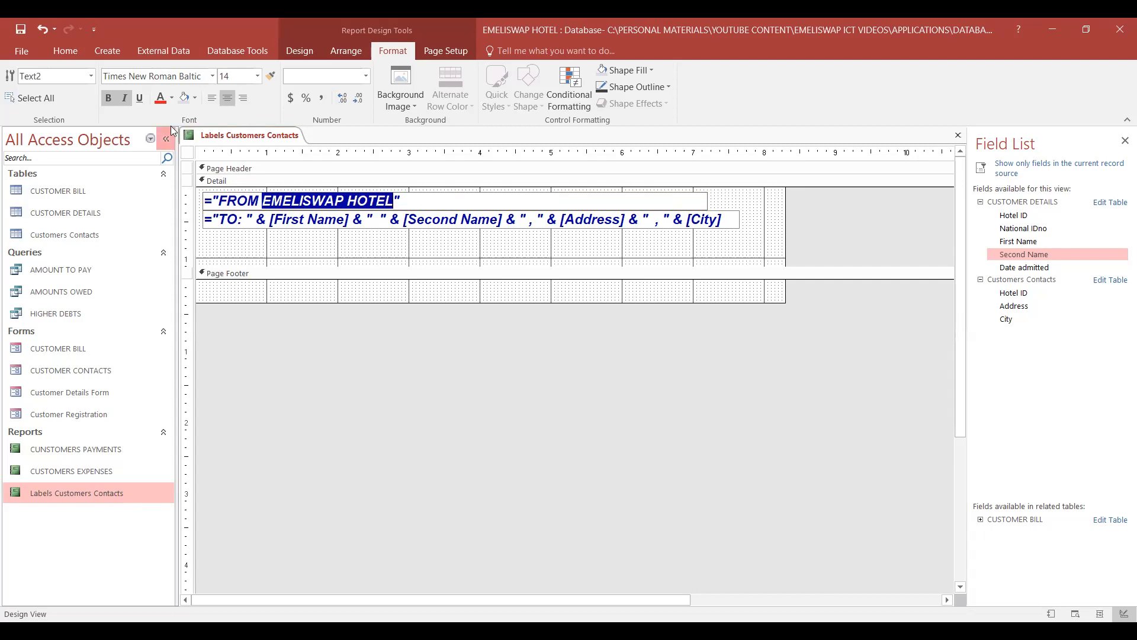
{"action": "left_click", "coordinate": [172, 98]}
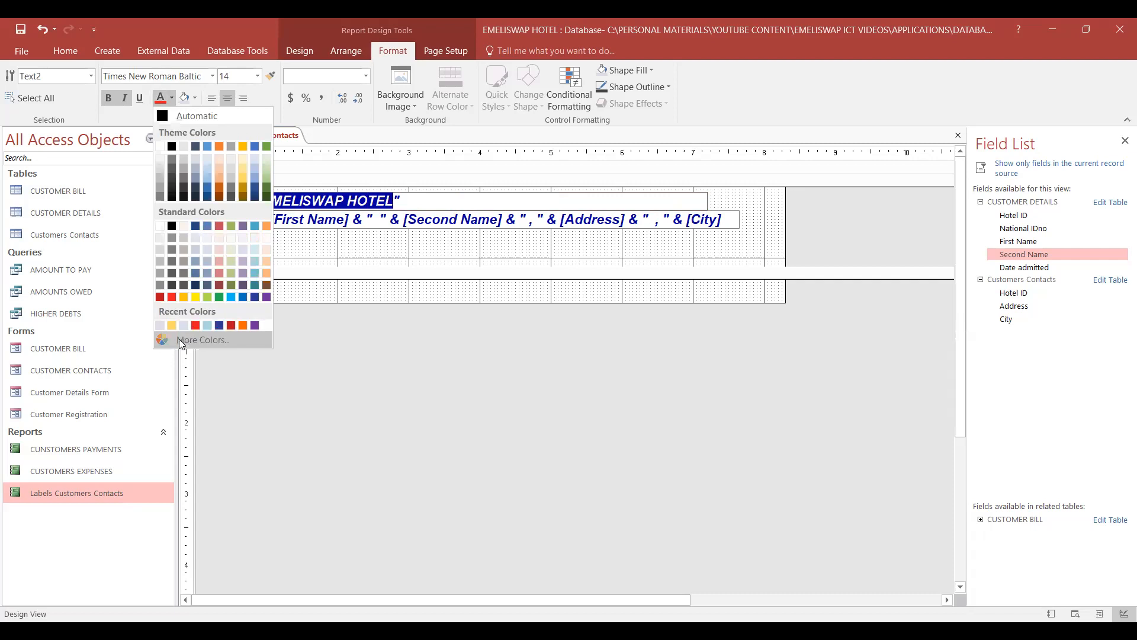
{"action": "left_click", "coordinate": [485, 218]}
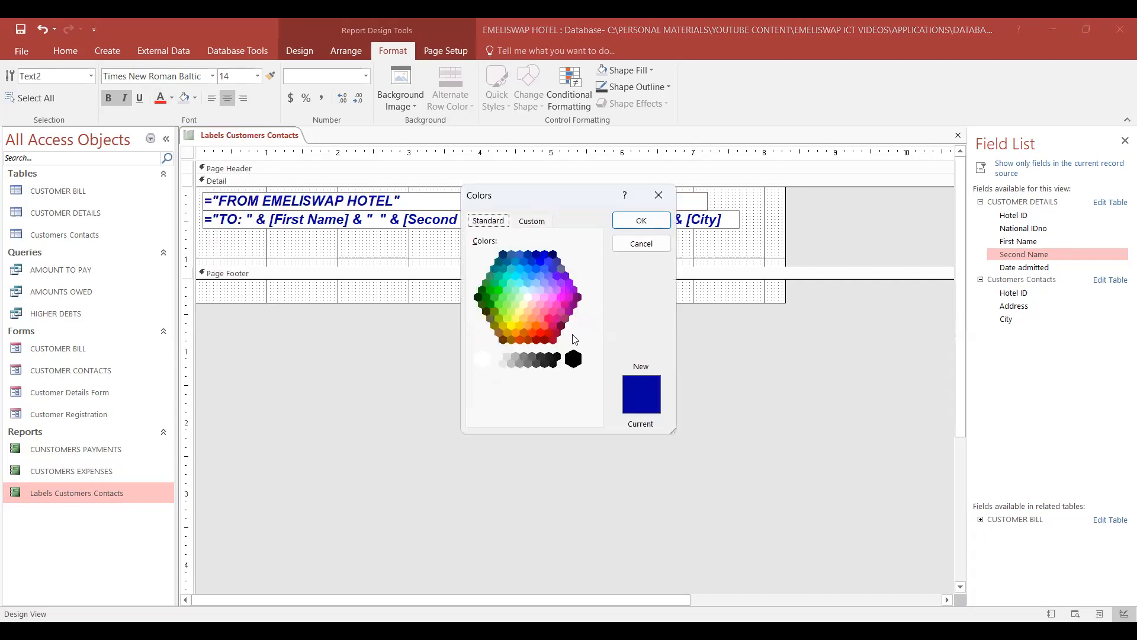
{"action": "left_click", "coordinate": [546, 317]}
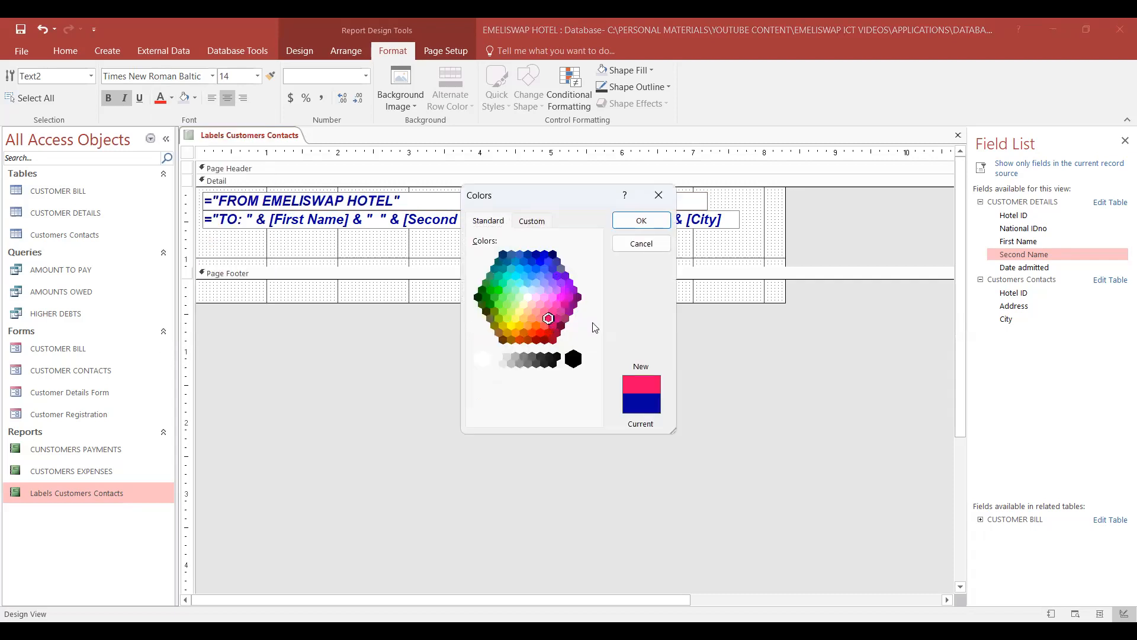
{"action": "left_click", "coordinate": [634, 223]}
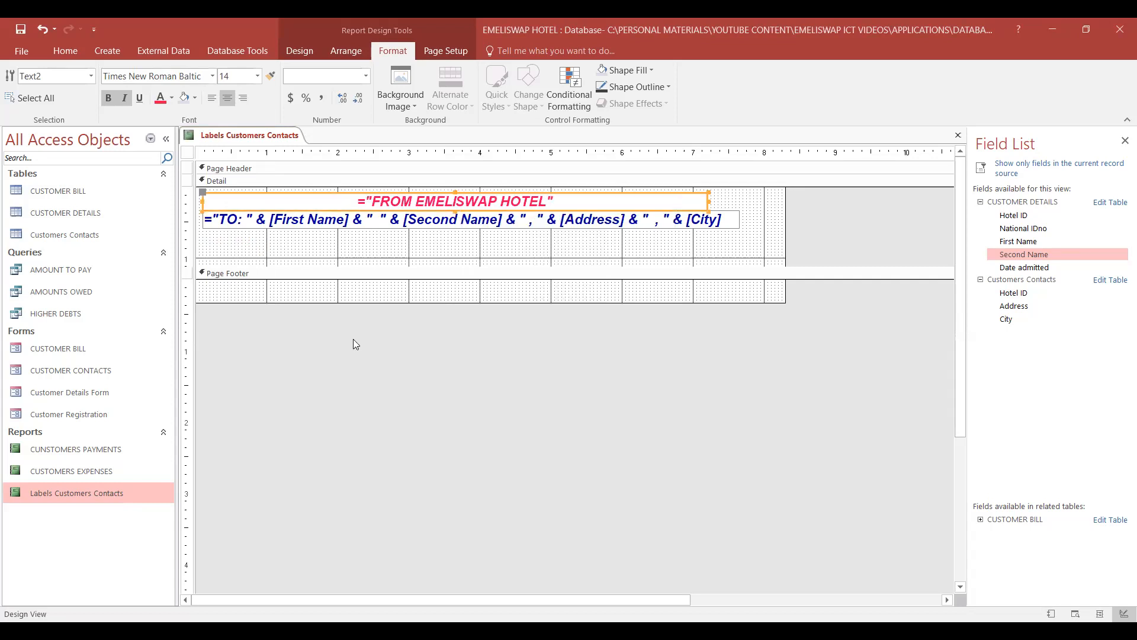
{"action": "left_click", "coordinate": [382, 245]}
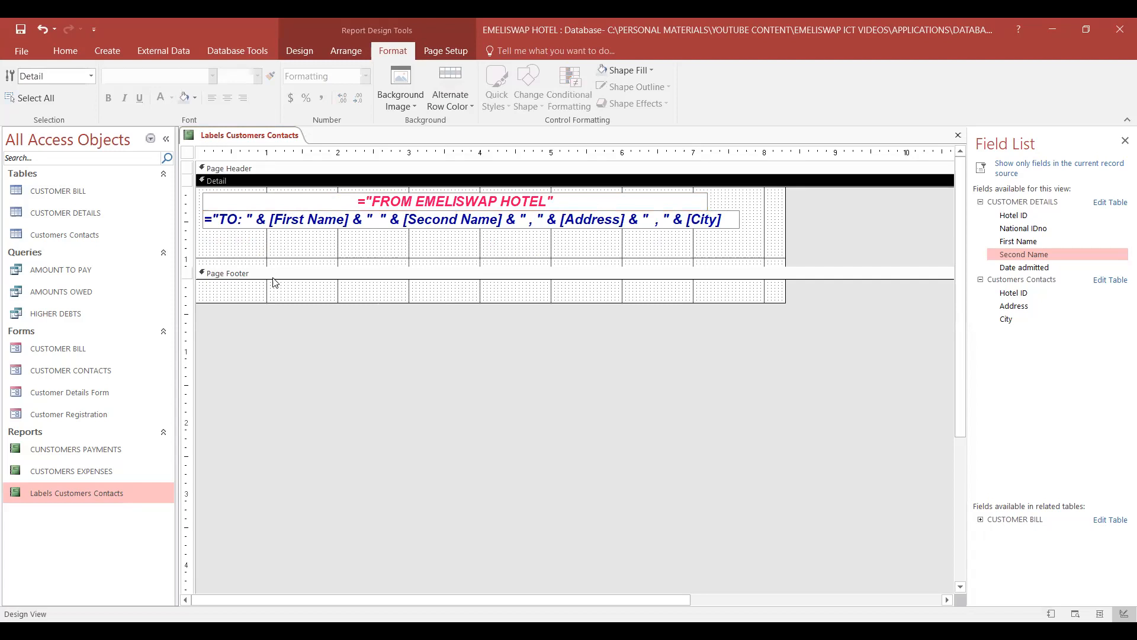
- Set the font size of the TO expression in the Detail section to 12
{"action": "left_click", "coordinate": [264, 221]}
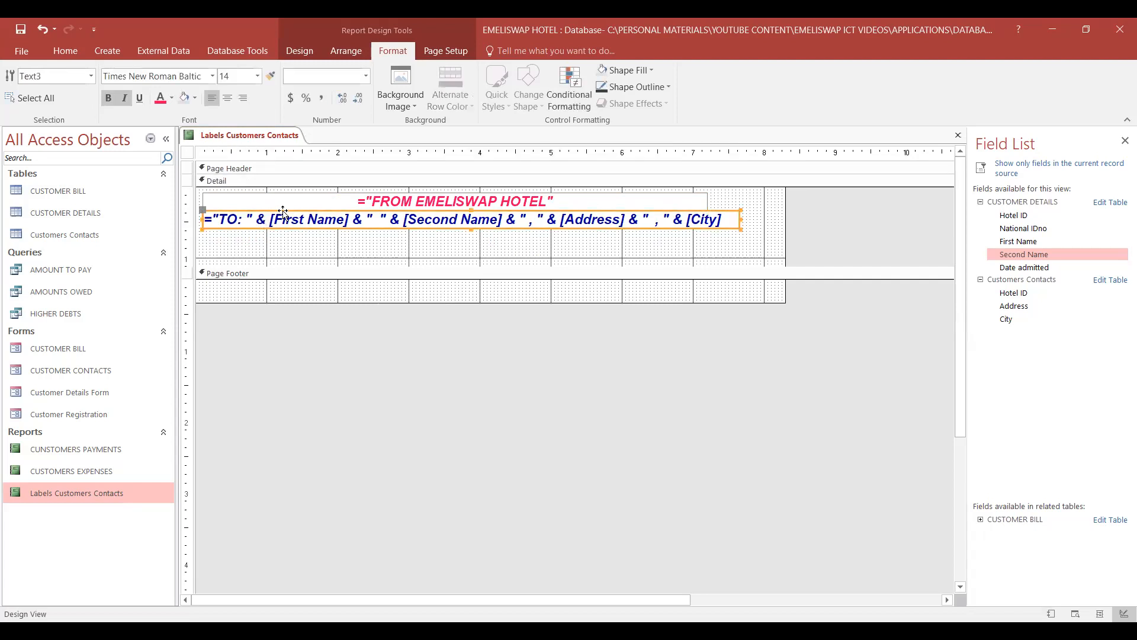
{"action": "left_click", "coordinate": [257, 77]}
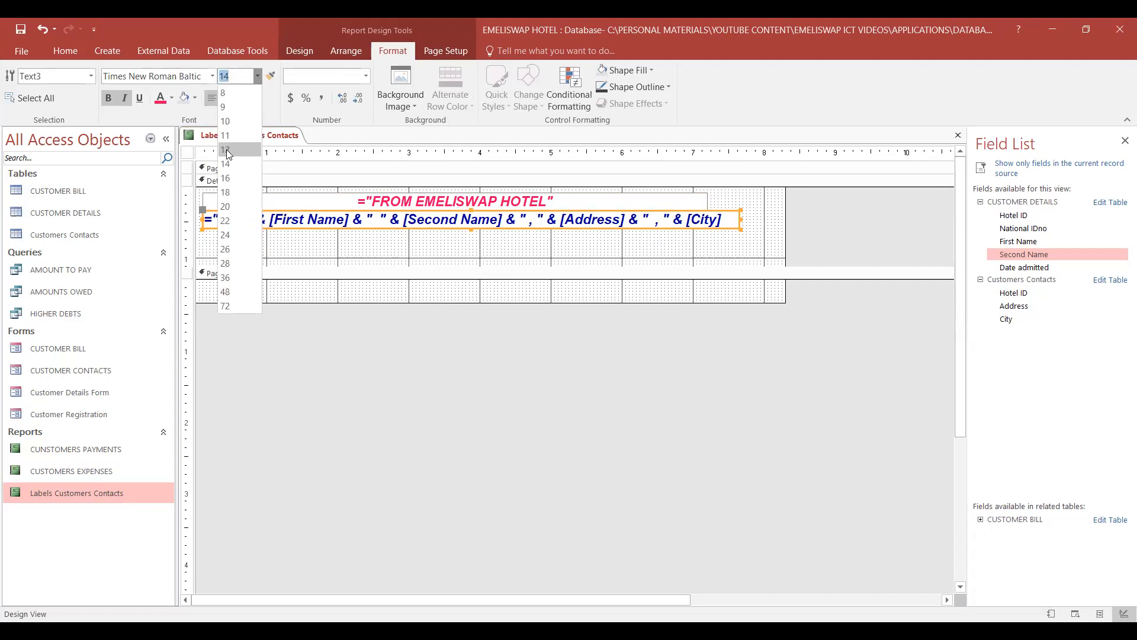
{"action": "left_click", "coordinate": [229, 150]}
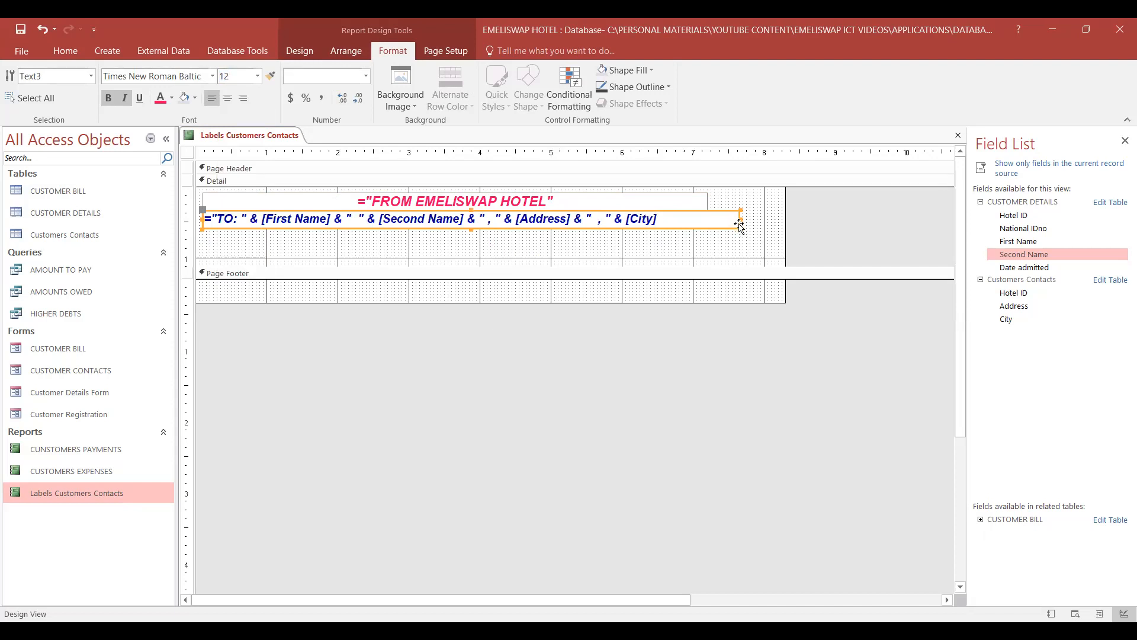
- Narrow the TO and FROM text boxes so both end at about the 6.7 mark on the ruler, and close the report
{"action": "mouse_move", "coordinate": [740, 220]}
{"action": "left_mouse_down"}
{"action": "mouse_move", "coordinate": [668, 225]}
{"action": "mouse_move", "coordinate": [699, 202]}
{"action": "mouse_move", "coordinate": [670, 202]}
{"action": "left_mouse_up"}
{"action": "left_click", "coordinate": [706, 201]}
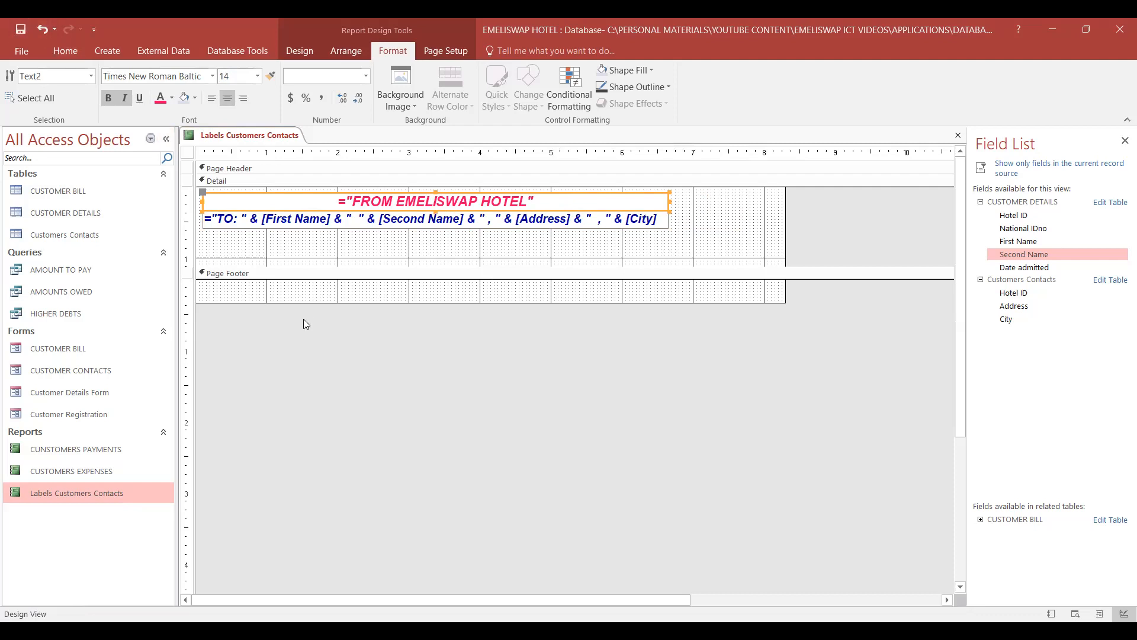
{"action": "right_click", "coordinate": [239, 137]}
{"action": "left_click", "coordinate": [270, 161]}
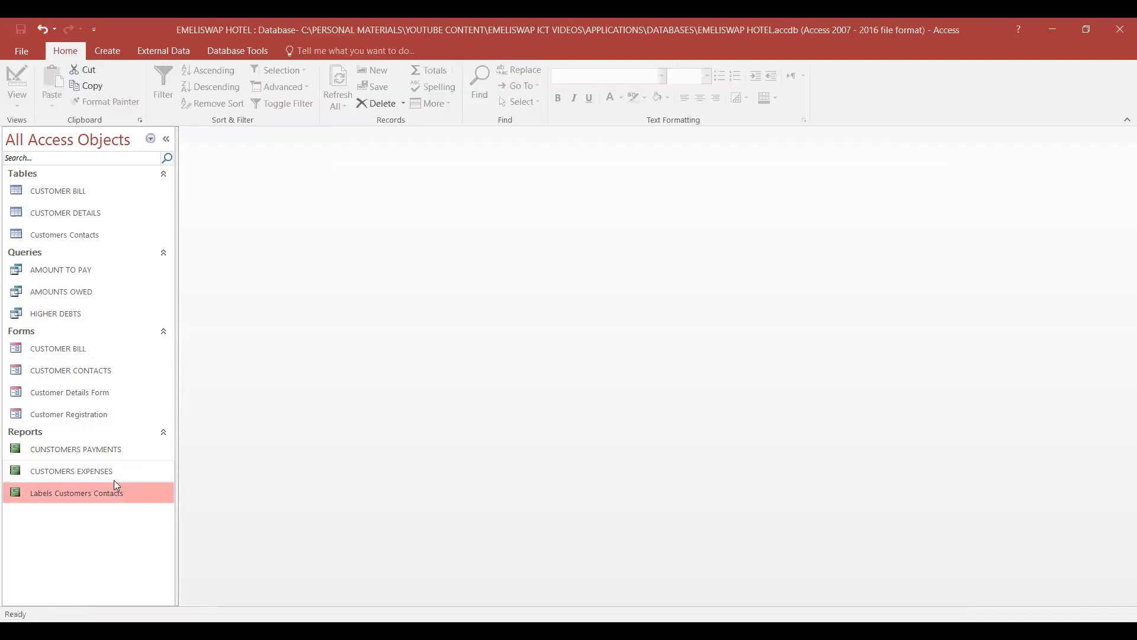
- Open the Labels Customers Contacts report and examine the text size and FROM line placement through all the labels
{"action": "right_click", "coordinate": [105, 493]}
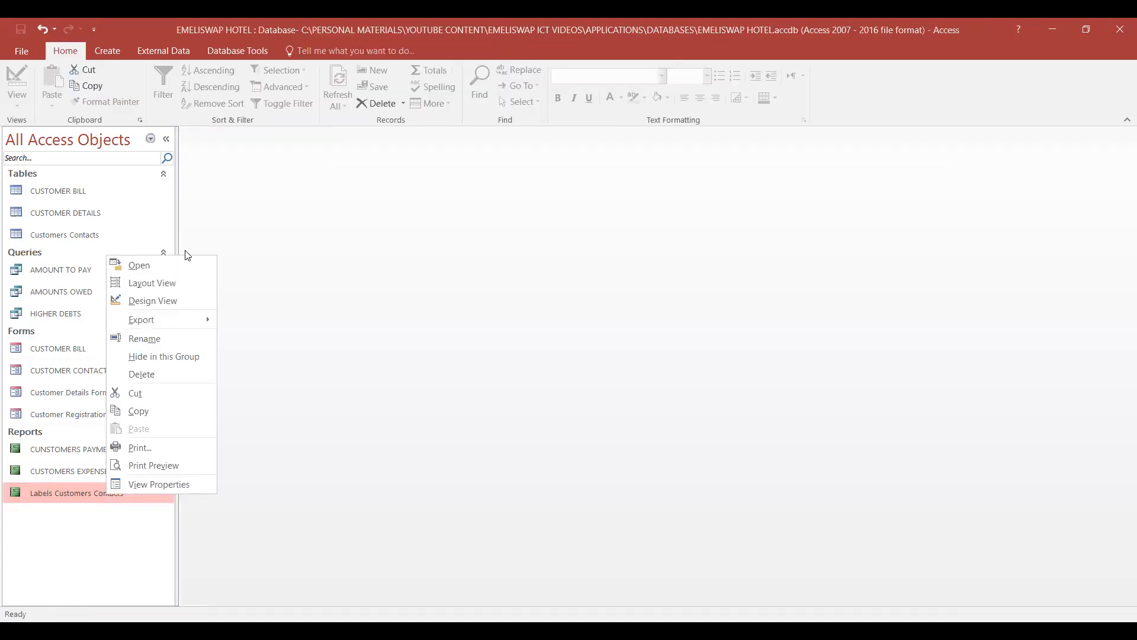
{"action": "left_click", "coordinate": [159, 264]}
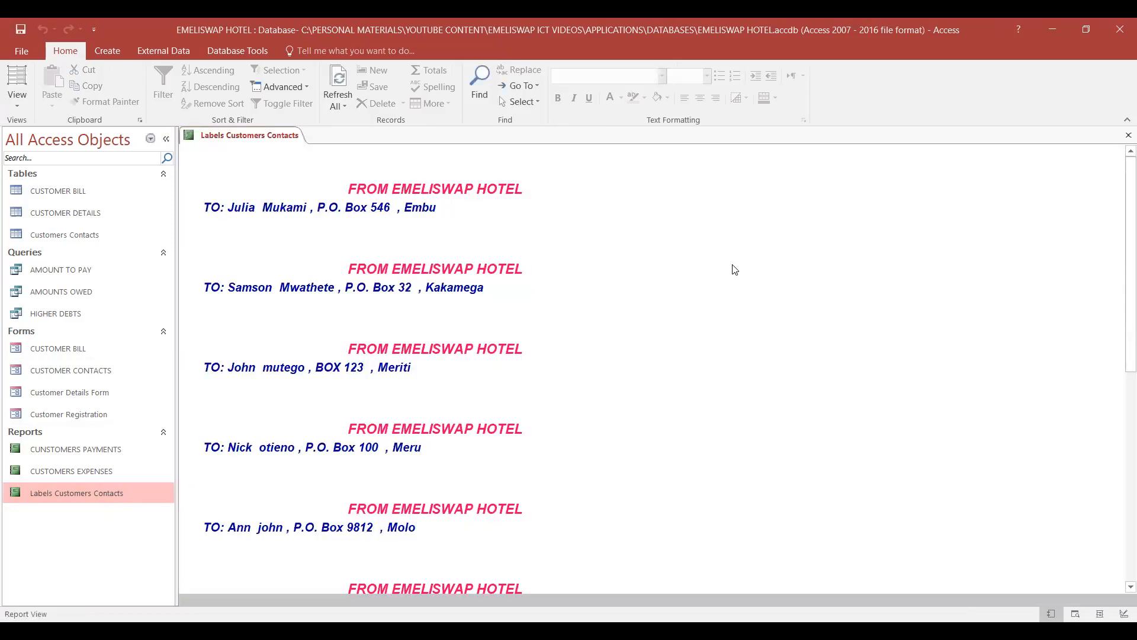
{"action": "scroll", "coordinate": [657, 307], "scroll_direction": "down", "scroll_amount": 3}
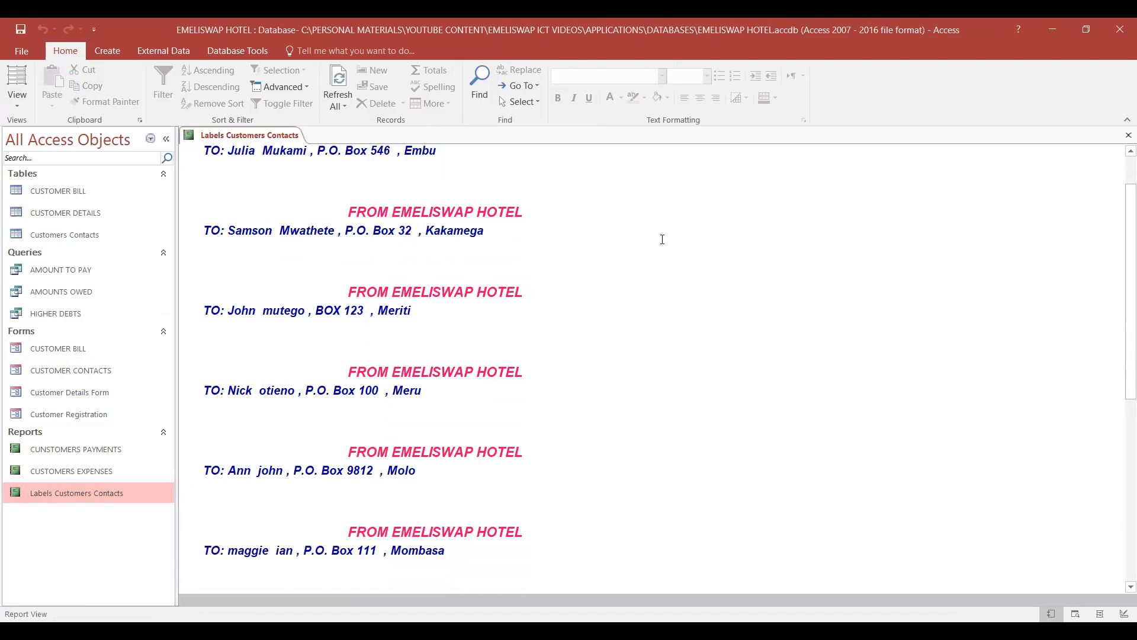
{"action": "scroll", "coordinate": [662, 239], "scroll_direction": "down", "scroll_amount": 5}
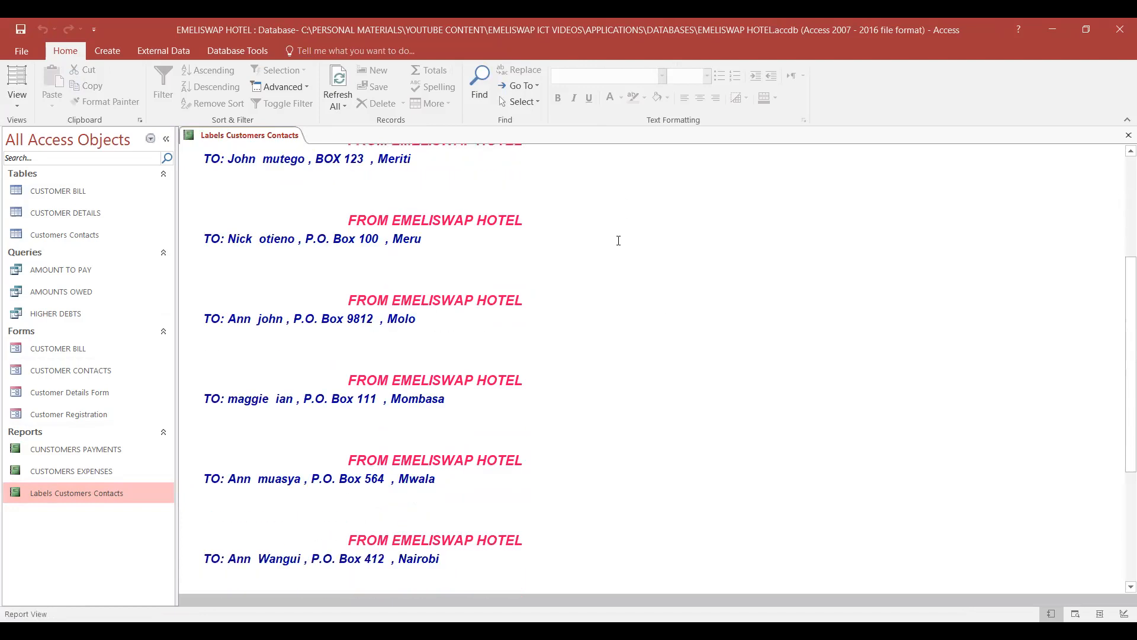
{"action": "scroll", "coordinate": [619, 241], "scroll_direction": "down", "scroll_amount": 8}
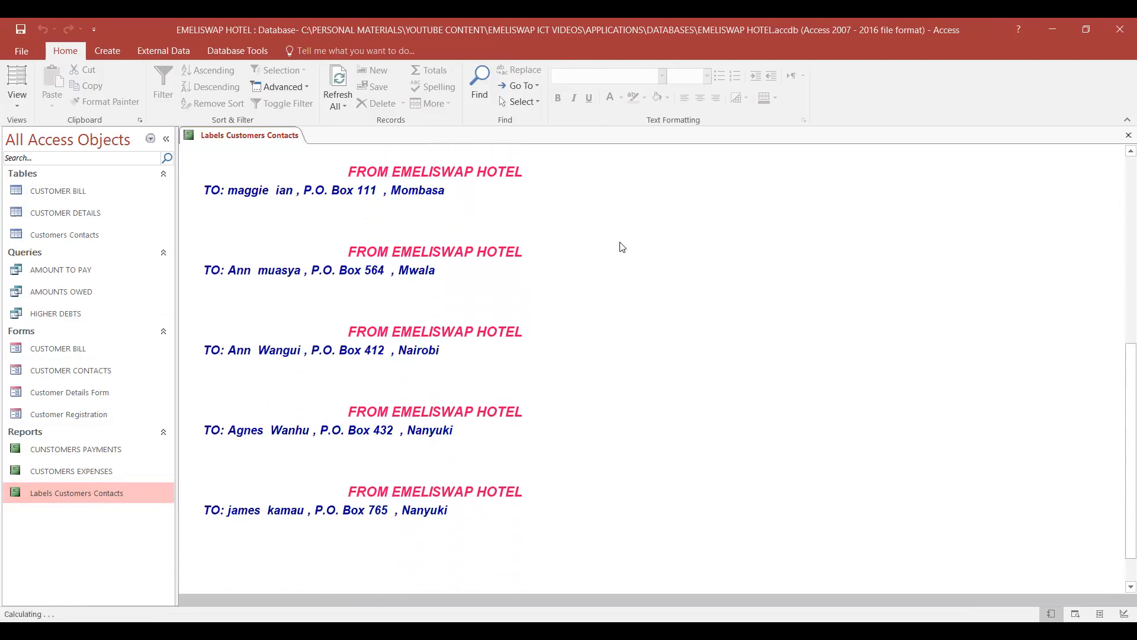
{"action": "scroll", "coordinate": [622, 246], "scroll_direction": "up", "scroll_amount": 8}
{"action": "scroll", "coordinate": [622, 247], "scroll_direction": "up", "scroll_amount": 9}
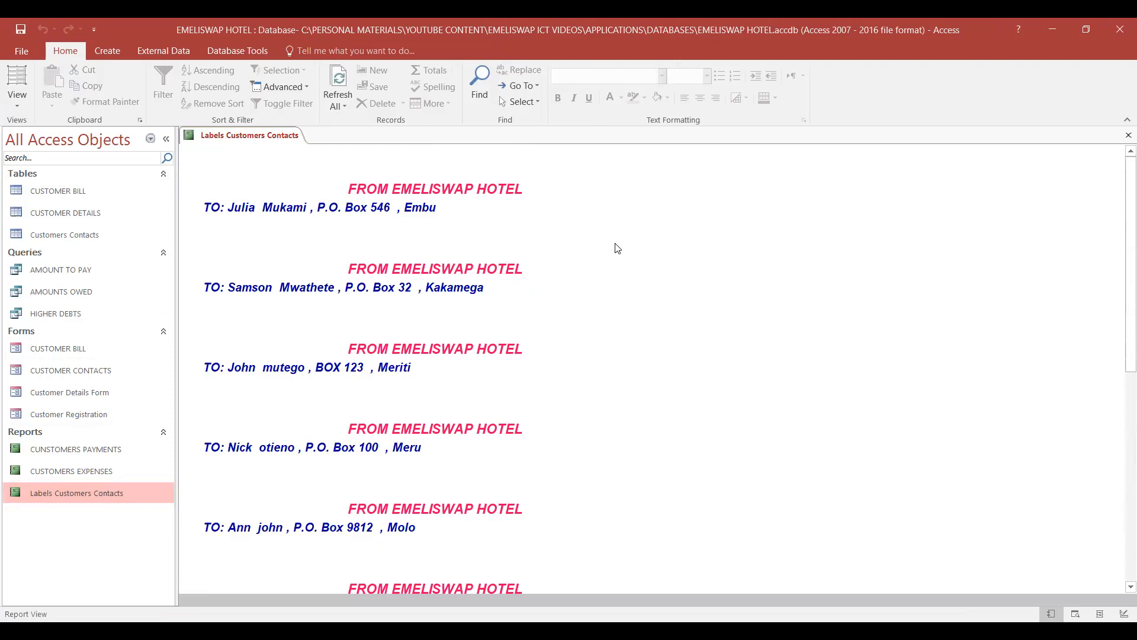
- Narrow the FROM EMELISWAP HOTEL text box in Design View to about the 4.4 mark on the ruler, checking its placement in the opened report
{"action": "right_click", "coordinate": [137, 492]}
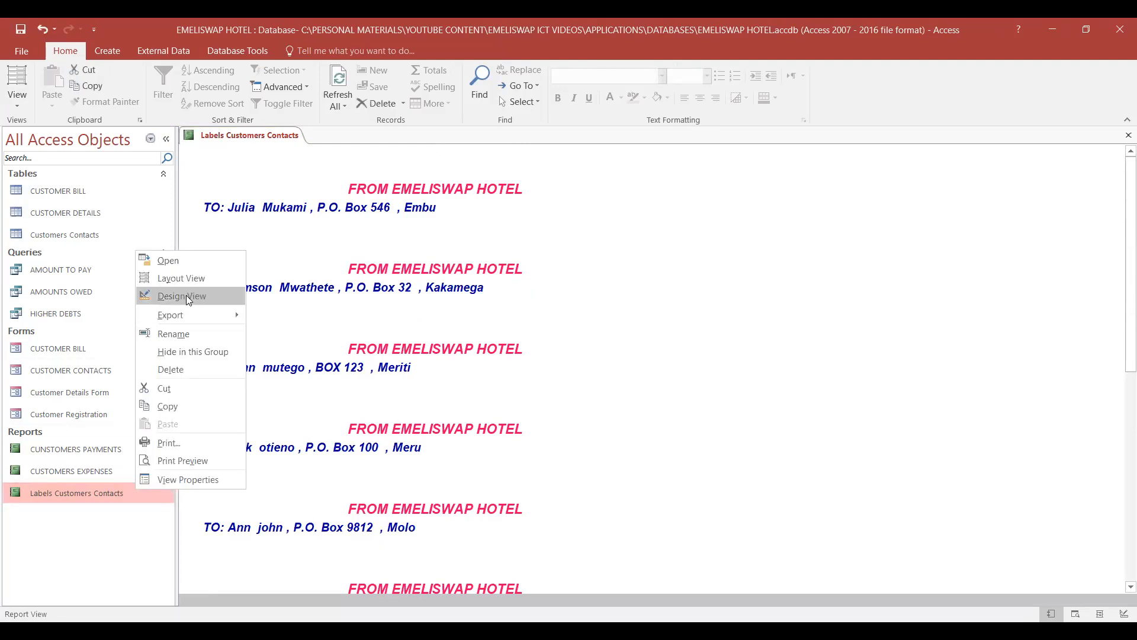
{"action": "left_click", "coordinate": [186, 295]}
{"action": "left_click", "coordinate": [361, 196]}
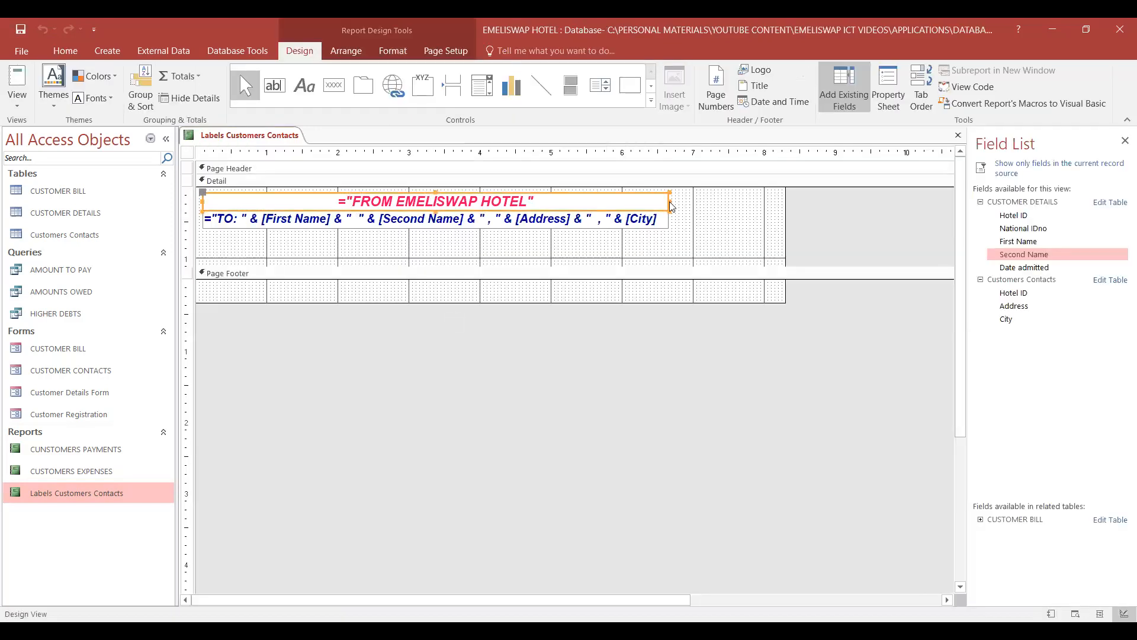
{"action": "left_click_drag", "start_coordinate": [668, 202], "coordinate": [570, 205]}
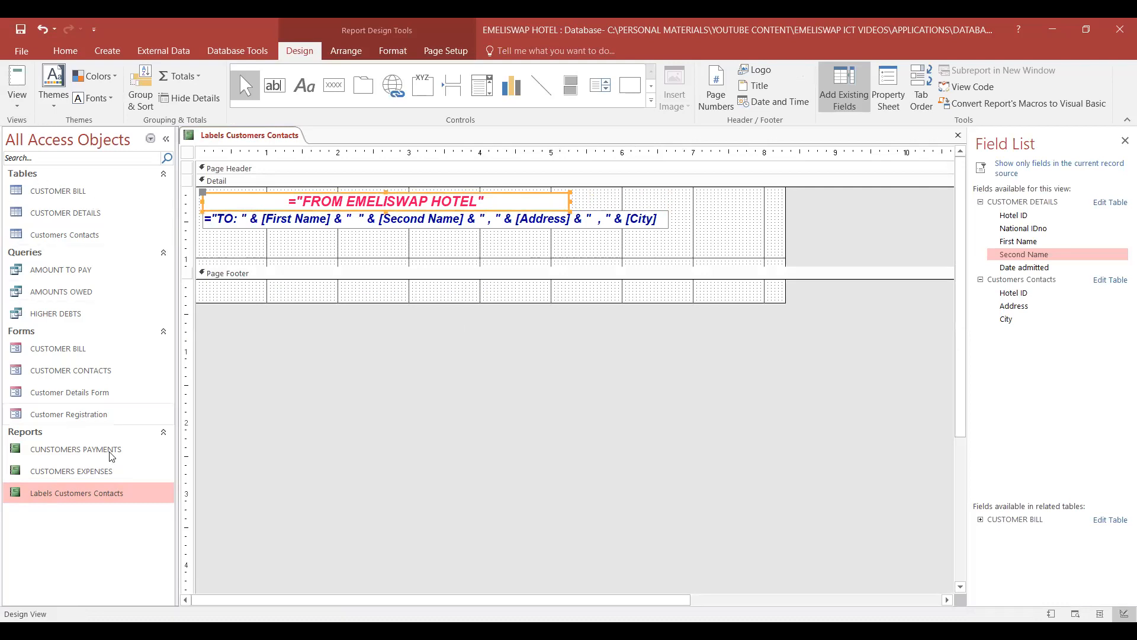
{"action": "double_click", "coordinate": [107, 495]}
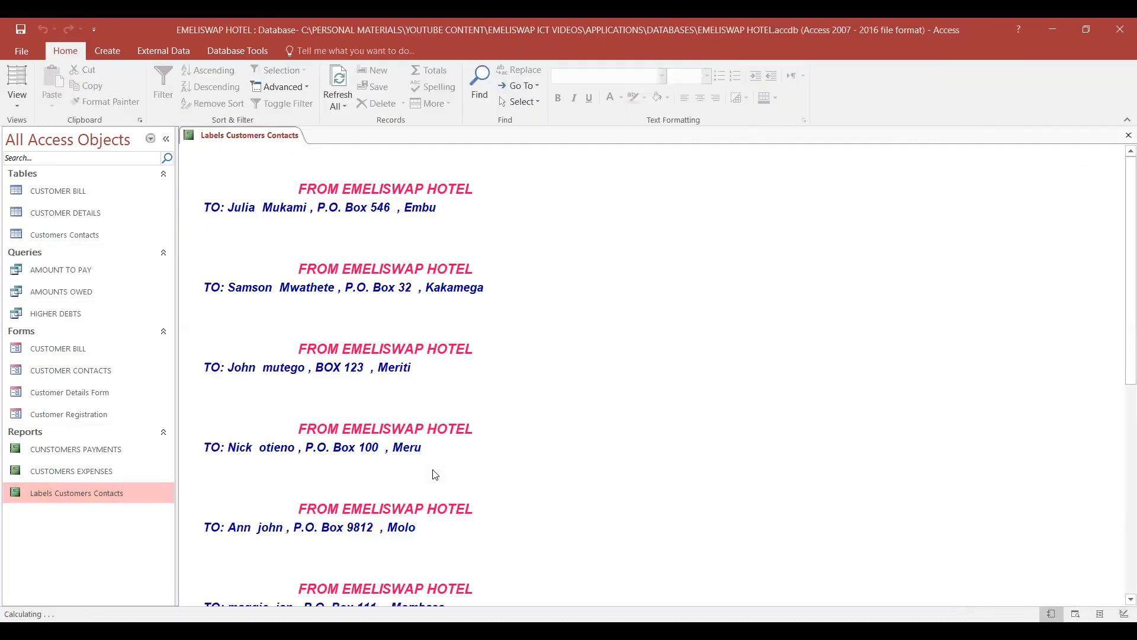
{"action": "left_click", "coordinate": [107, 495]}
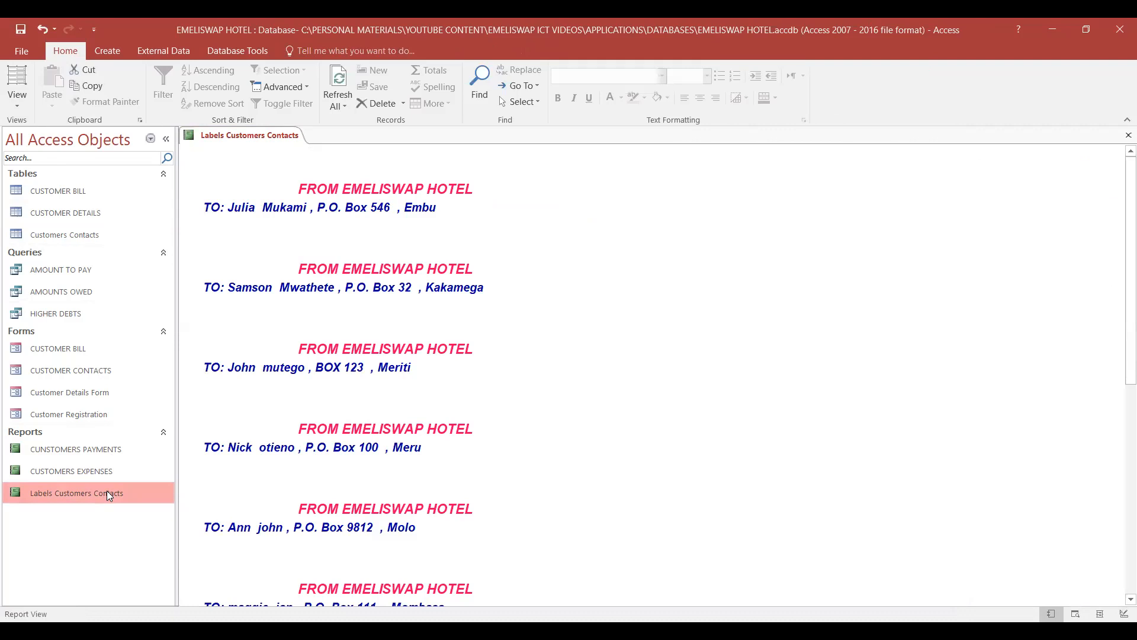
{"action": "right_click", "coordinate": [107, 493]}
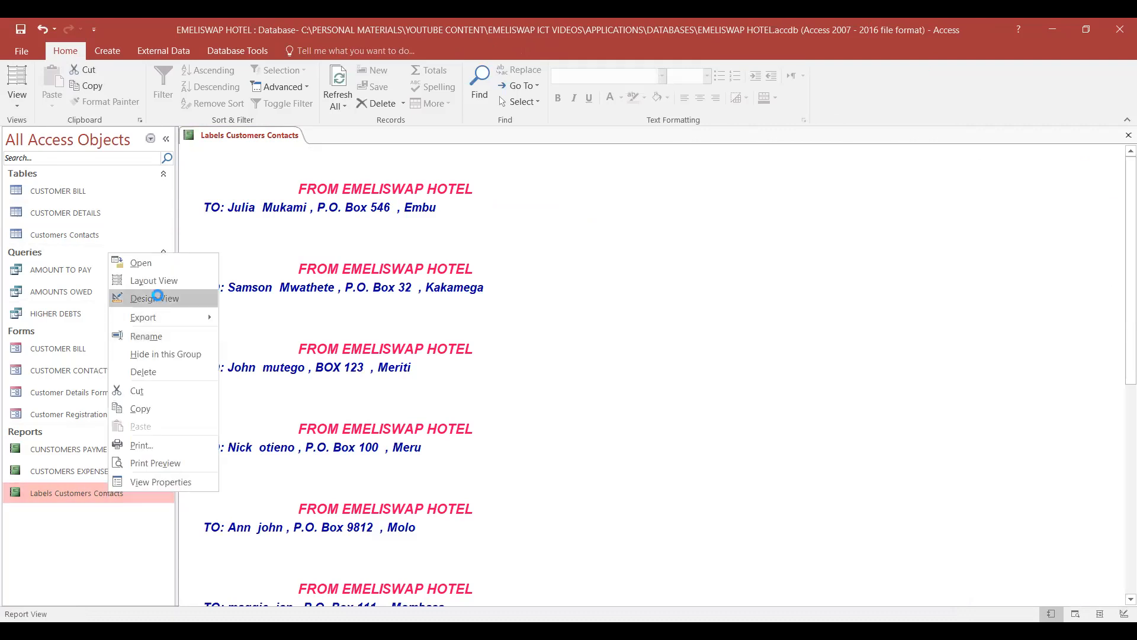
{"action": "left_click", "coordinate": [160, 299]}
{"action": "left_click_drag", "start_coordinate": [570, 202], "coordinate": [506, 202]}
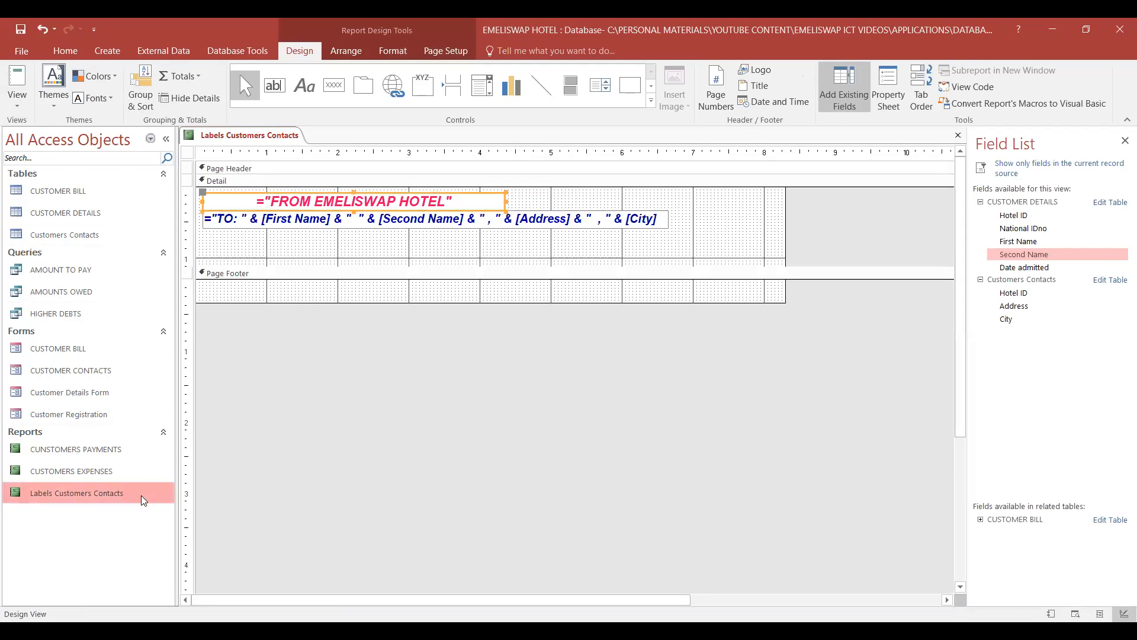
{"action": "double_click", "coordinate": [116, 498]}
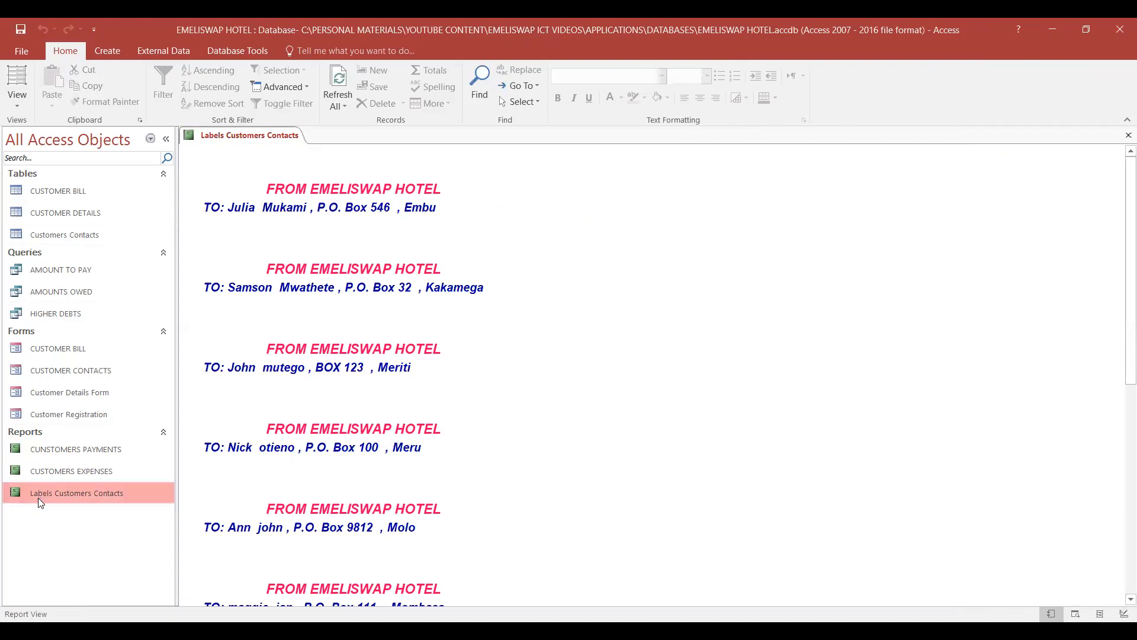
- Left-align the FROM EMELISWAP HOTEL text in Design View and close the report
{"action": "right_click", "coordinate": [95, 488]}
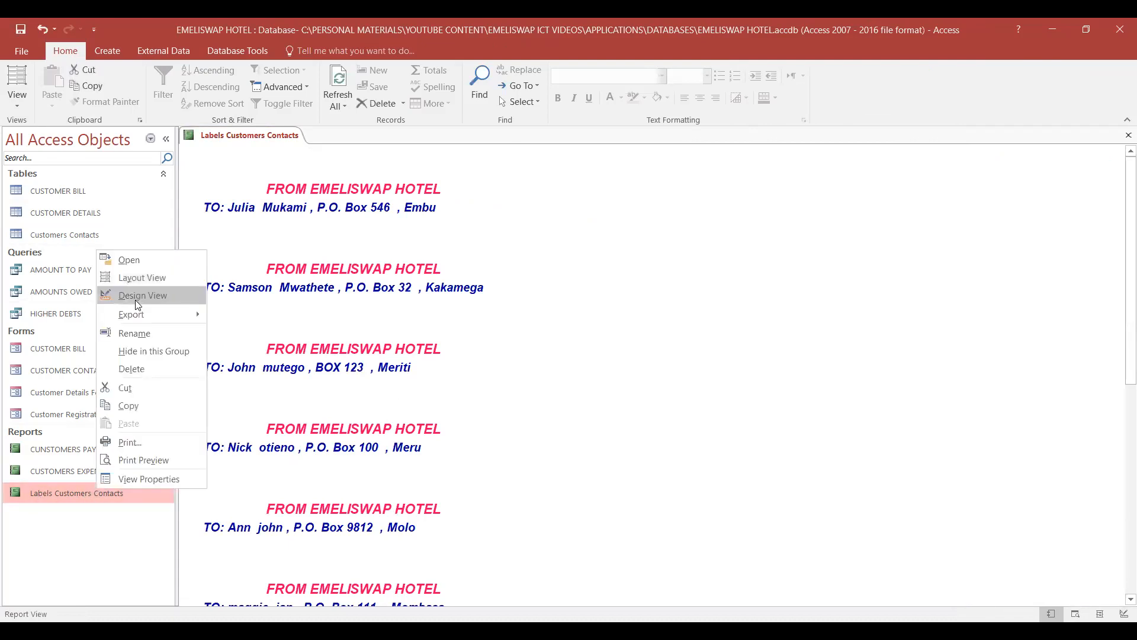
{"action": "left_click", "coordinate": [138, 295]}
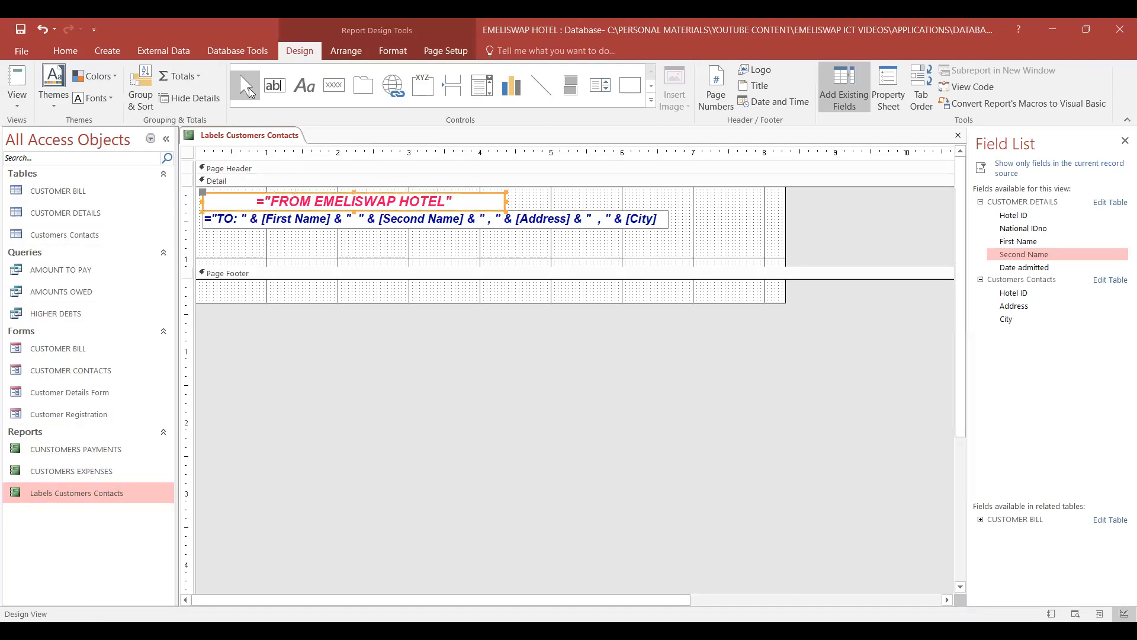
{"action": "left_click", "coordinate": [401, 52]}
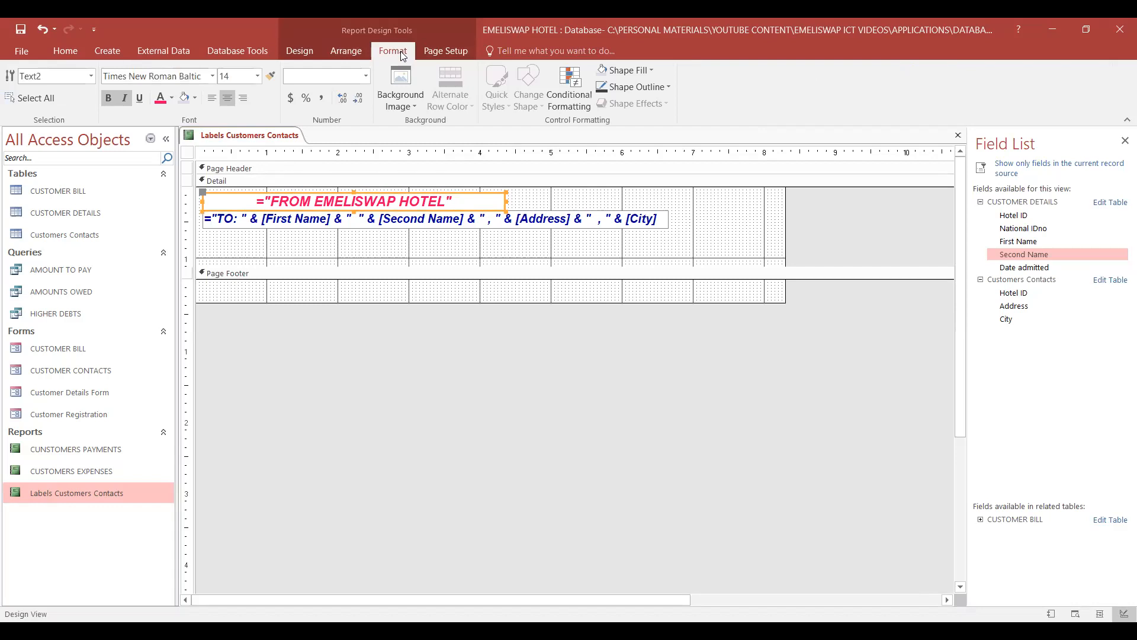
{"action": "left_click", "coordinate": [212, 98]}
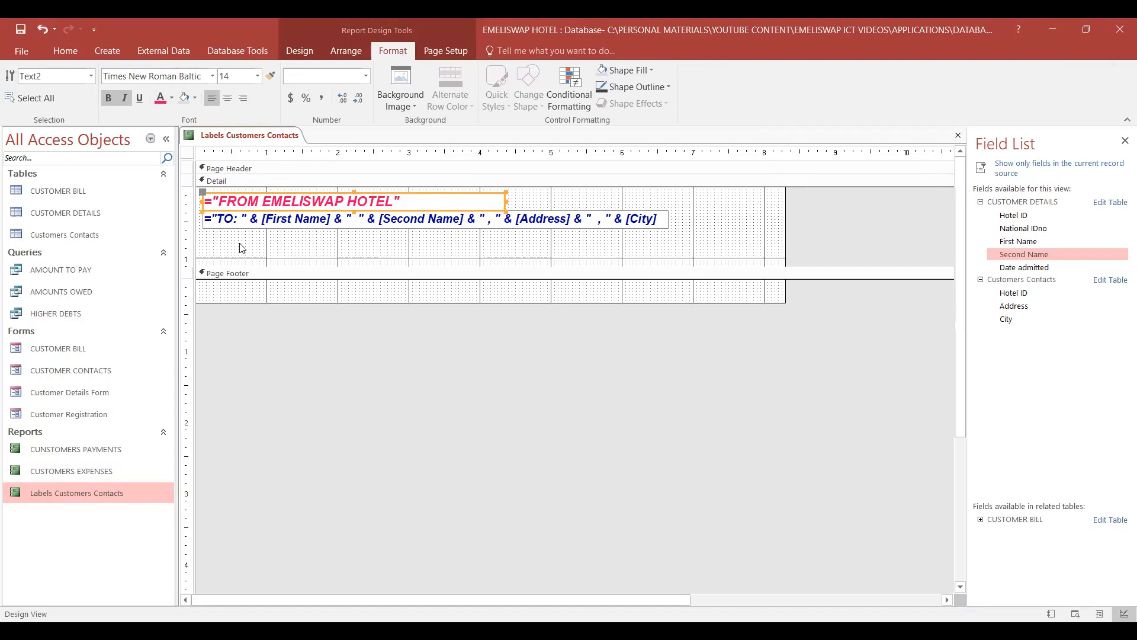
{"action": "right_click", "coordinate": [240, 138]}
{"action": "left_click", "coordinate": [266, 159]}
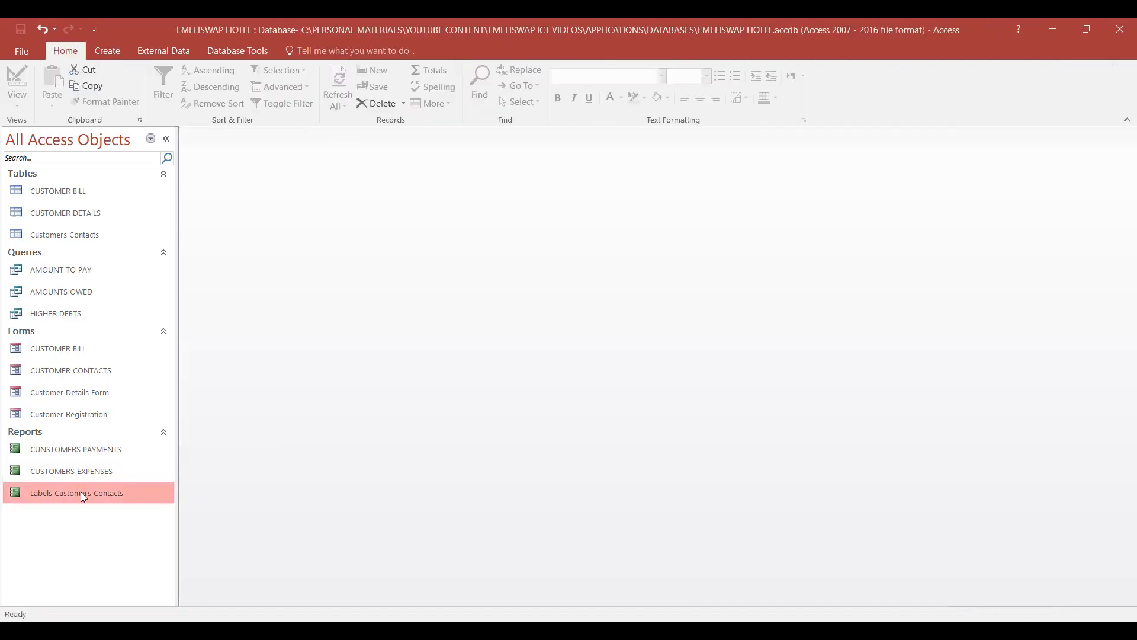
- Open the Labels Customers Contacts report, review the finished labels from first to last, and save the report
{"action": "right_click", "coordinate": [81, 491]}
{"action": "left_click", "coordinate": [147, 263]}
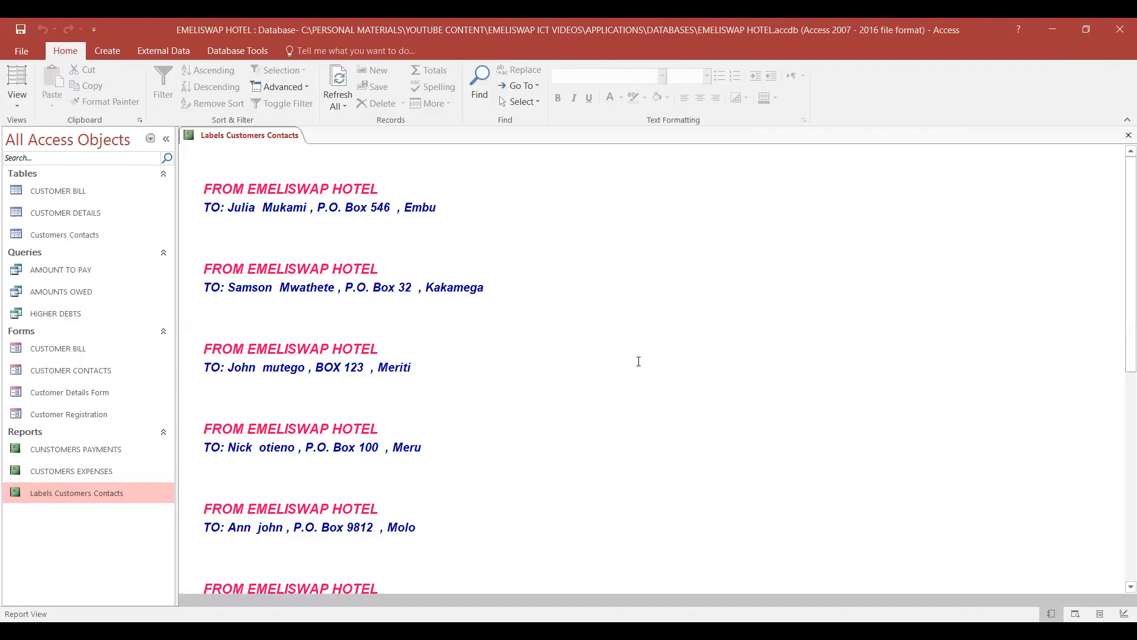
{"action": "scroll", "coordinate": [632, 358], "scroll_direction": "down", "scroll_amount": 2}
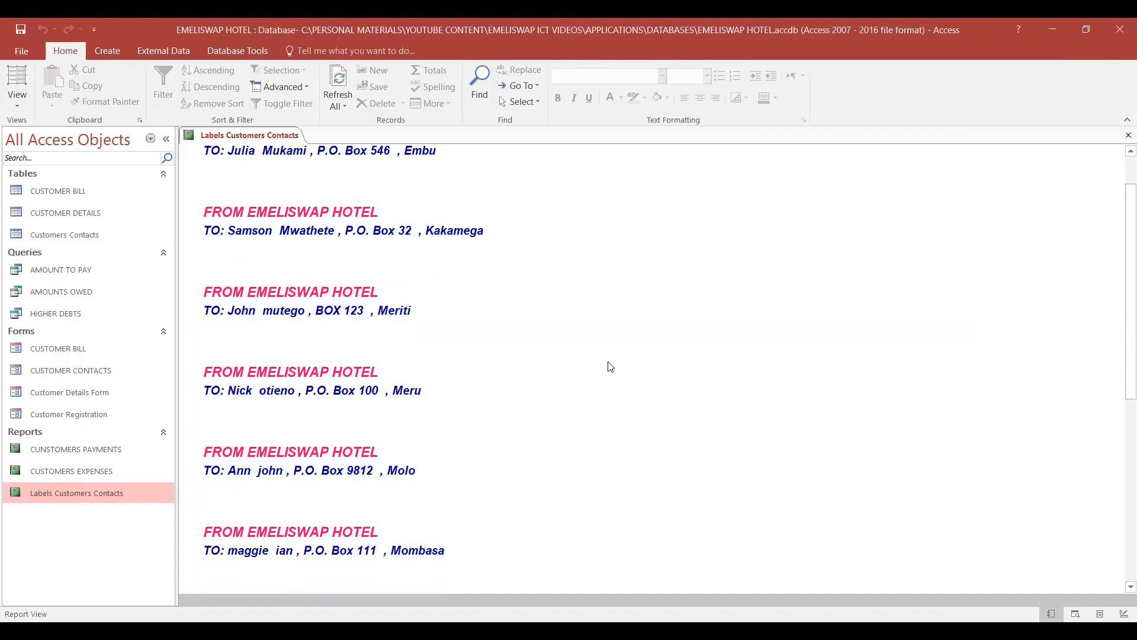
{"action": "scroll", "coordinate": [611, 363], "scroll_direction": "up", "scroll_amount": 1}
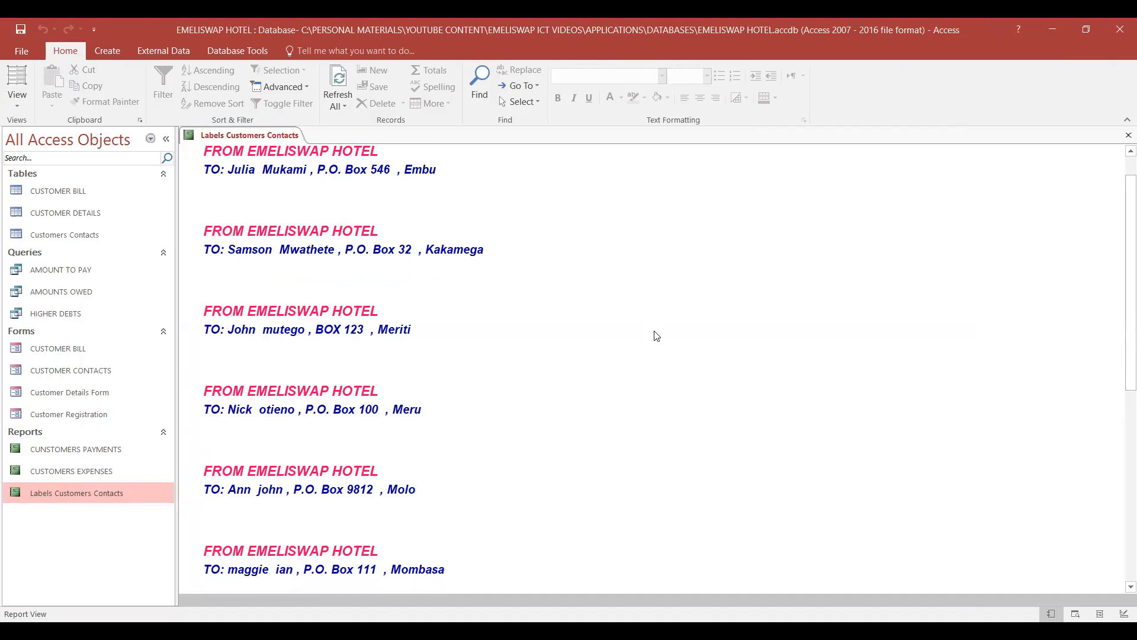
{"action": "scroll", "coordinate": [655, 332], "scroll_direction": "up", "scroll_amount": 2}
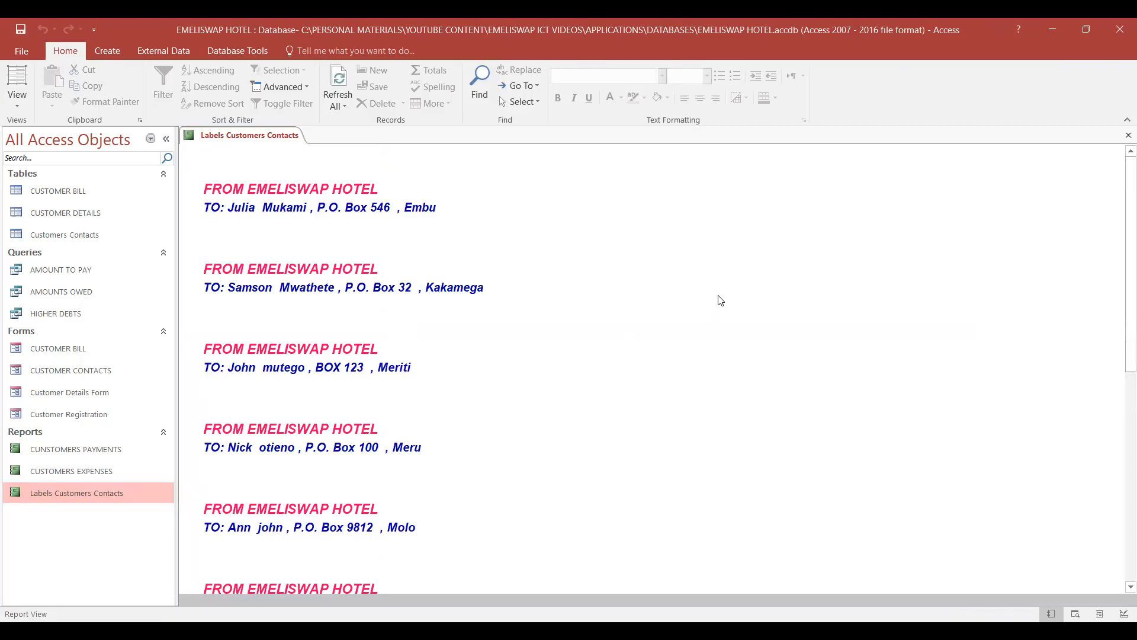
{"action": "scroll", "coordinate": [720, 300], "scroll_direction": "down", "scroll_amount": 15}
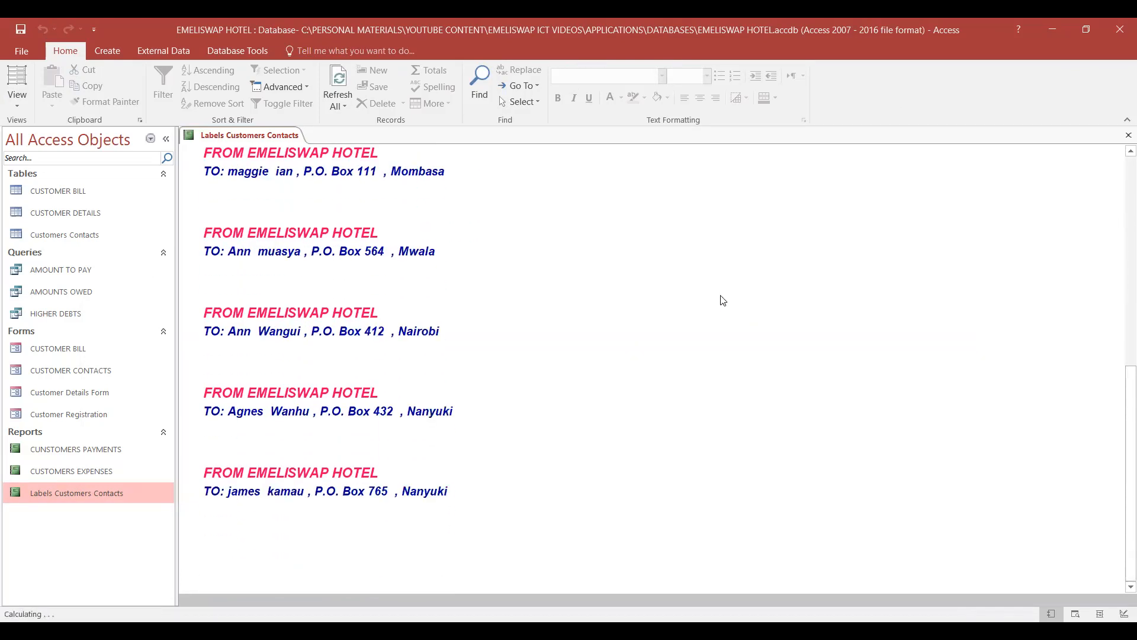
{"action": "scroll", "coordinate": [723, 300], "scroll_direction": "up", "scroll_amount": 15}
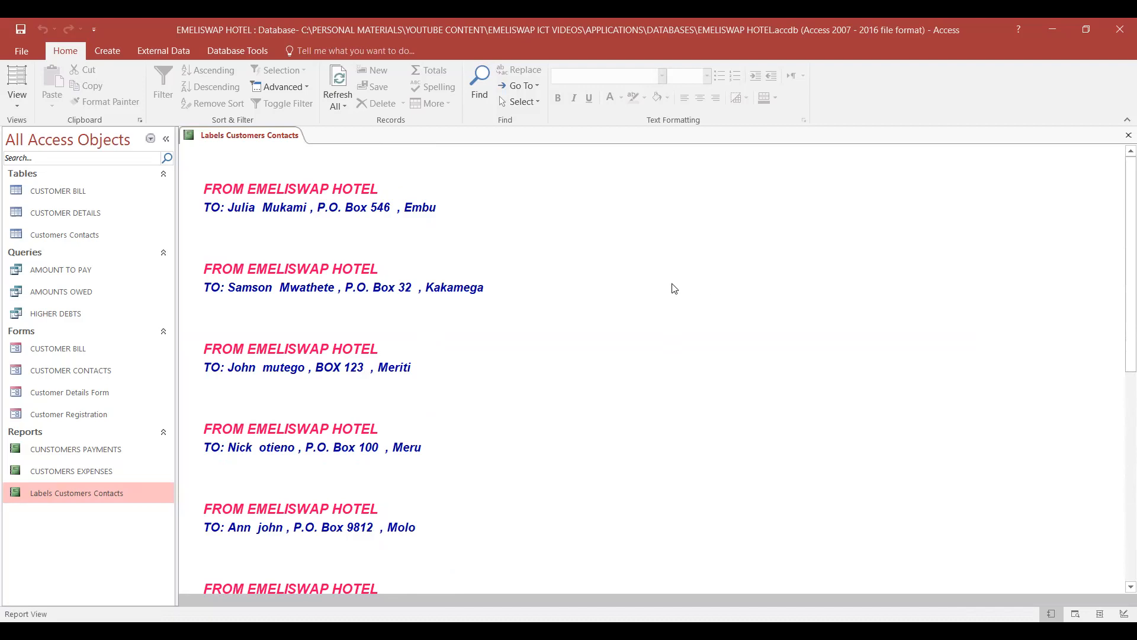
{"action": "left_click", "coordinate": [21, 30]}
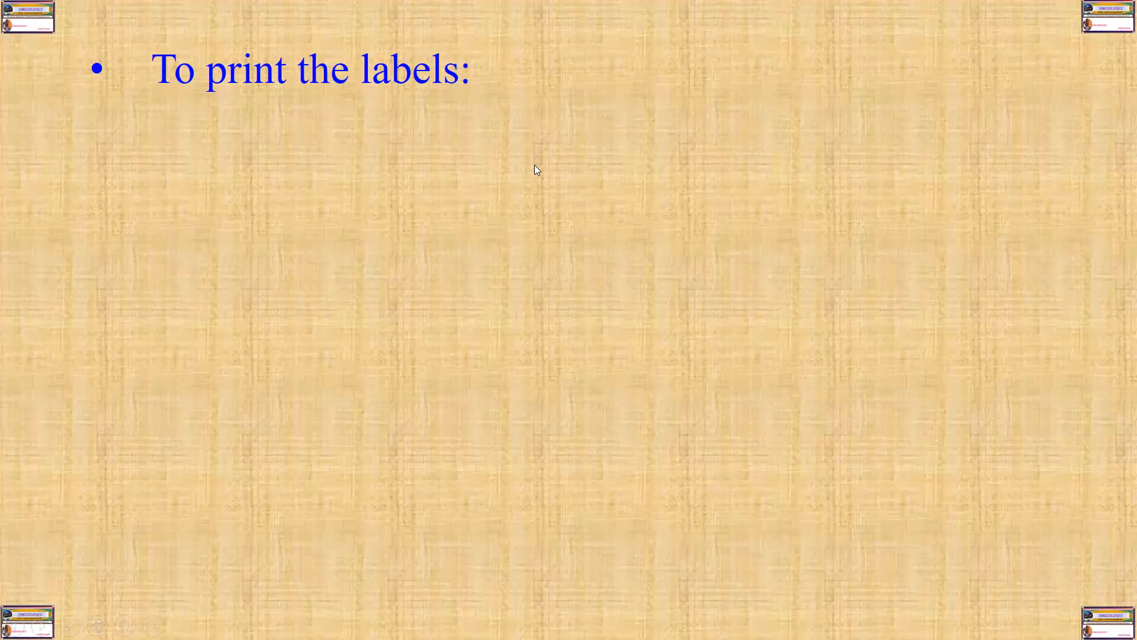
{"action": "left_click", "coordinate": [534, 165]}
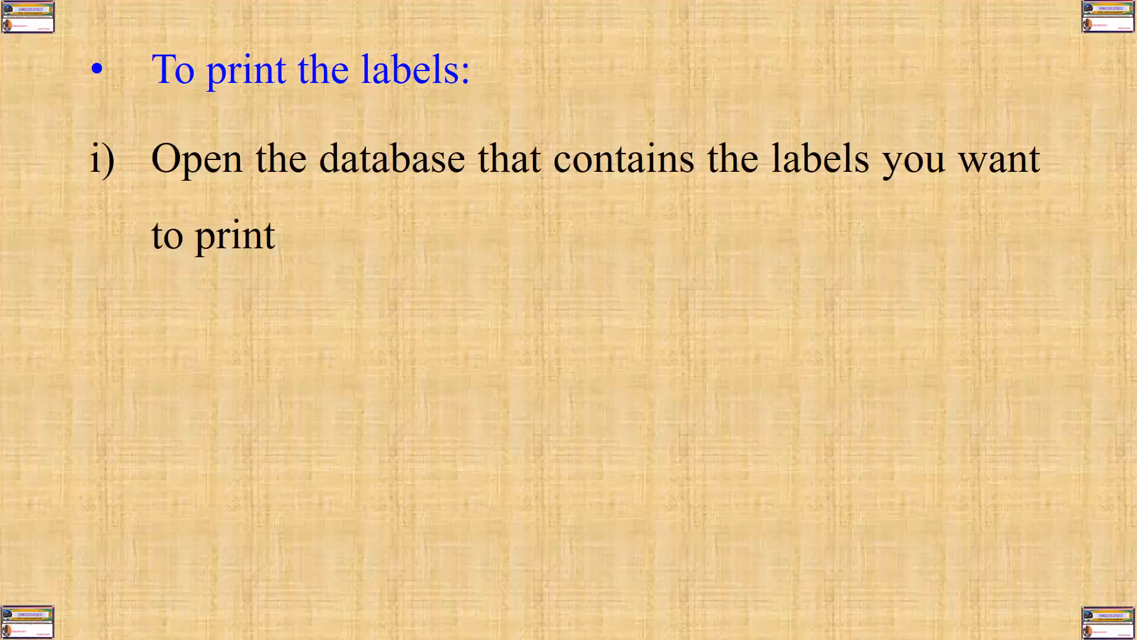
{"action": "key", "text": "Right"}
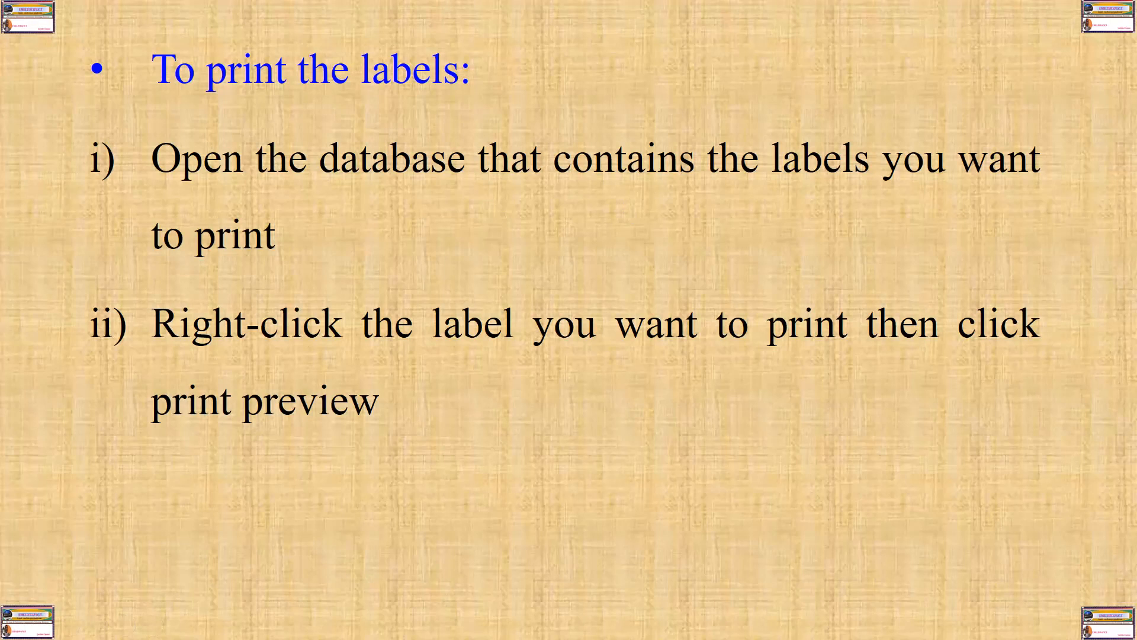
{"action": "key", "text": "Right"}
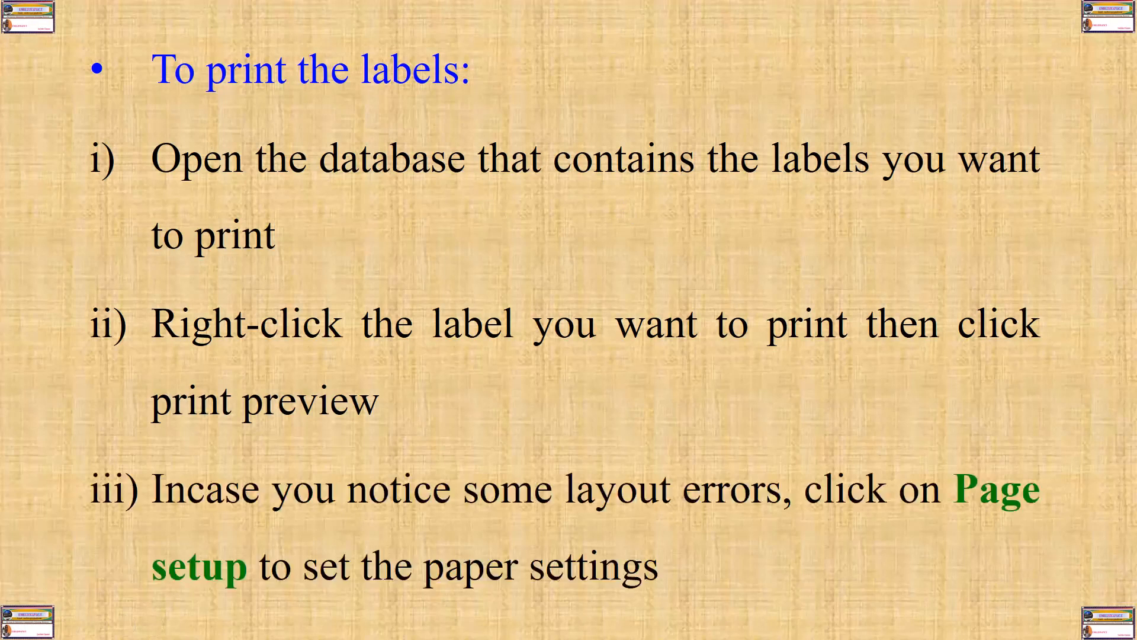
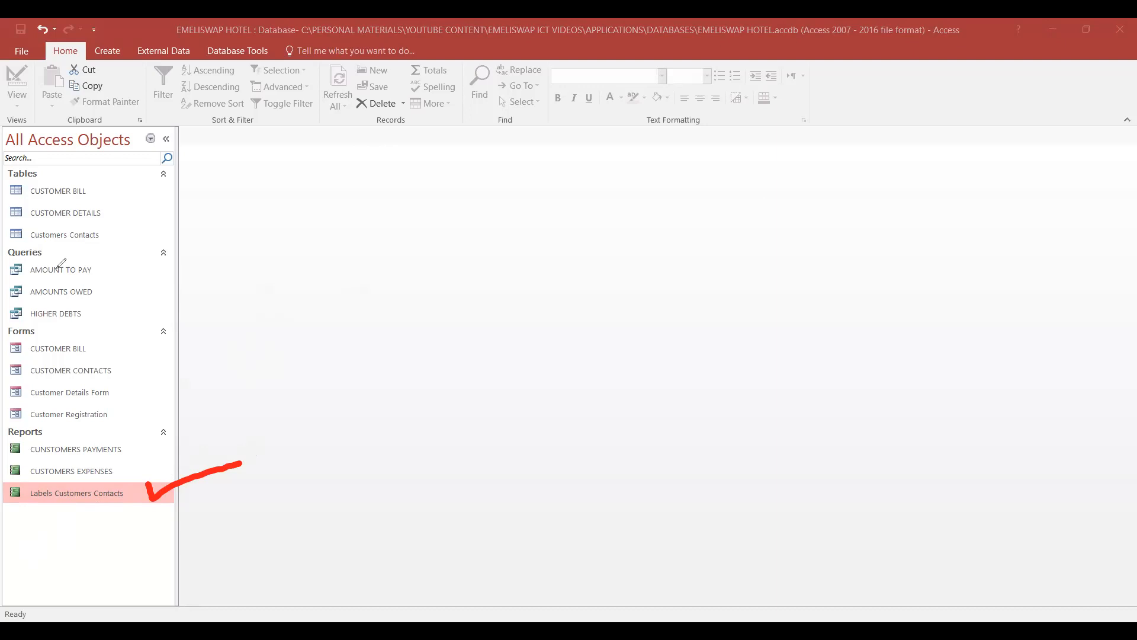
- Open the Labels Customers Contacts report in Print Preview, switch the page to portrait orientation, and close the preview
{"action": "key", "text": "ctrl+z"}
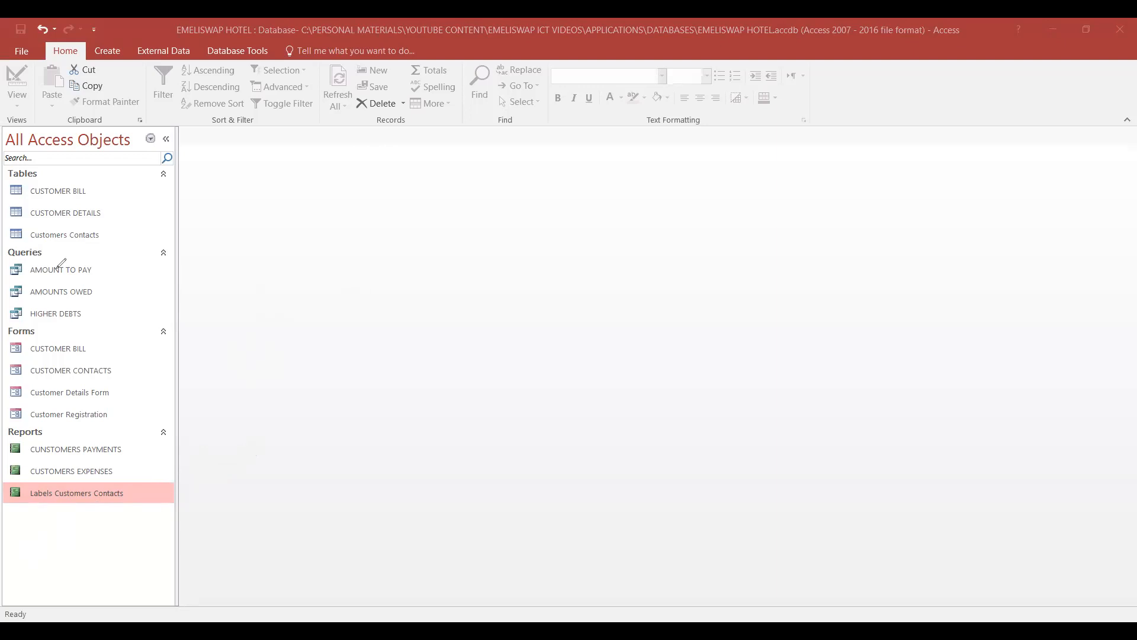
{"action": "right_click", "coordinate": [91, 493]}
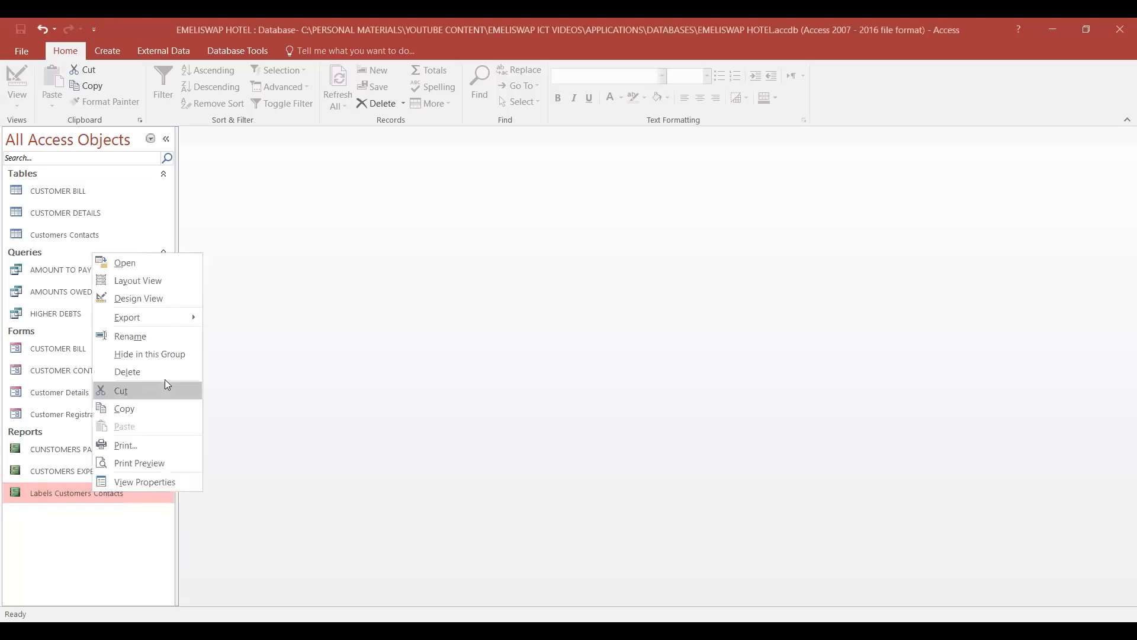
{"action": "left_click", "coordinate": [147, 463]}
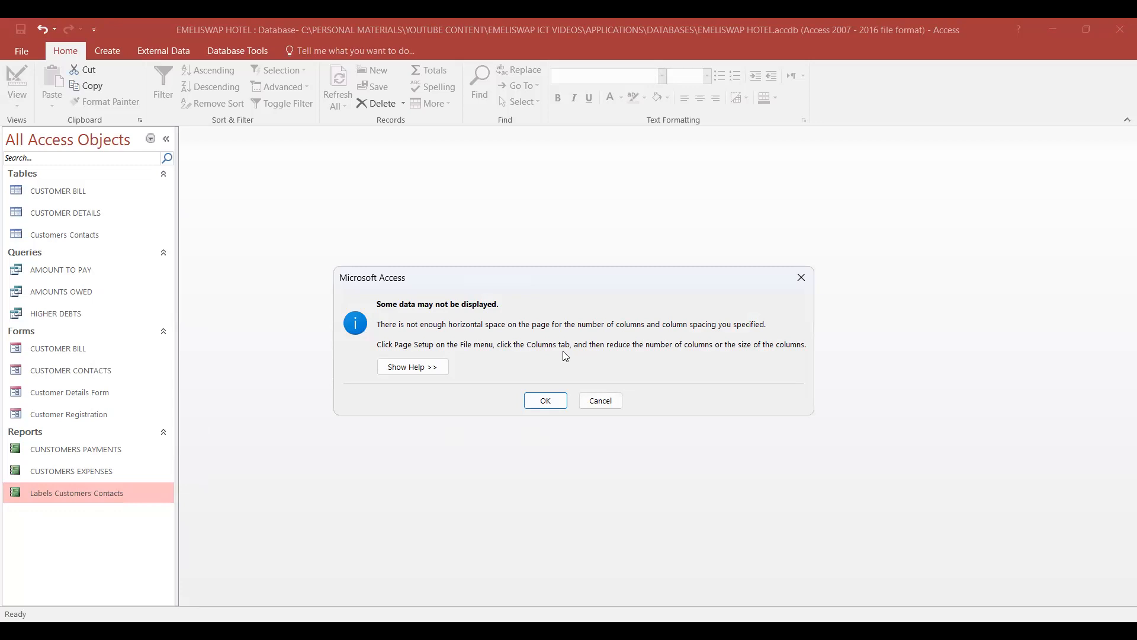
{"action": "left_click", "coordinate": [556, 403]}
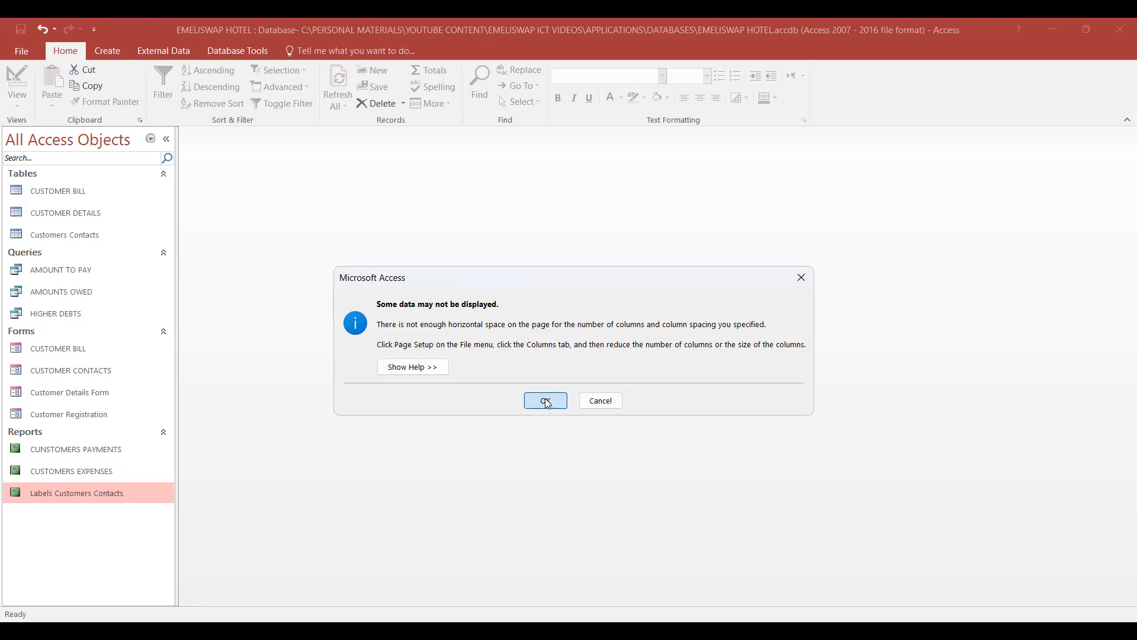
{"action": "left_click", "coordinate": [545, 401]}
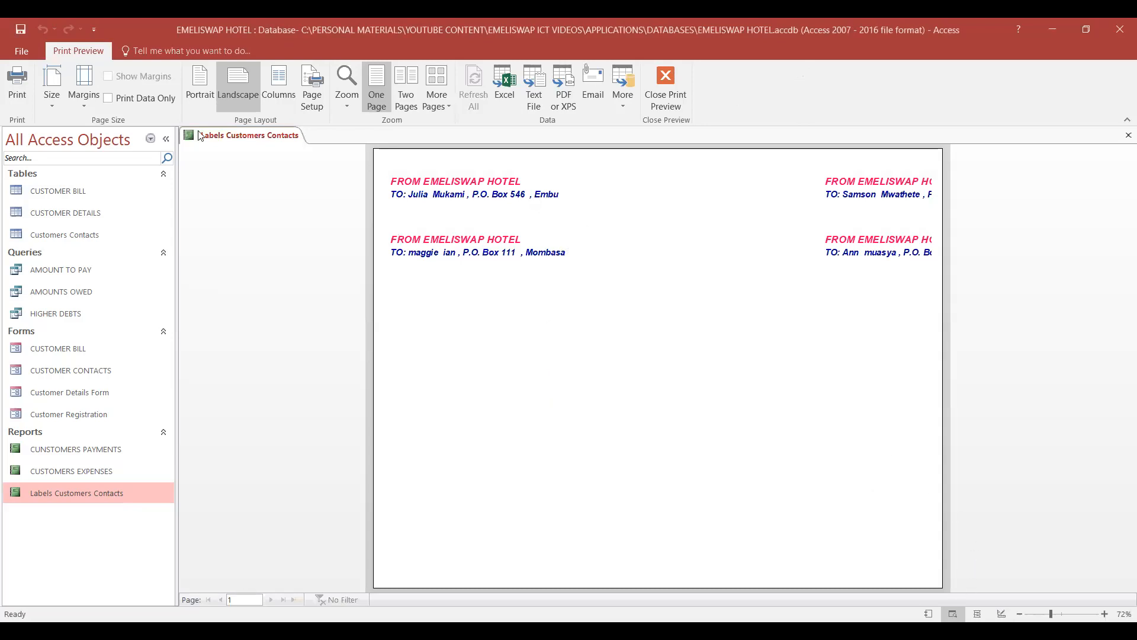
{"action": "left_click", "coordinate": [202, 90]}
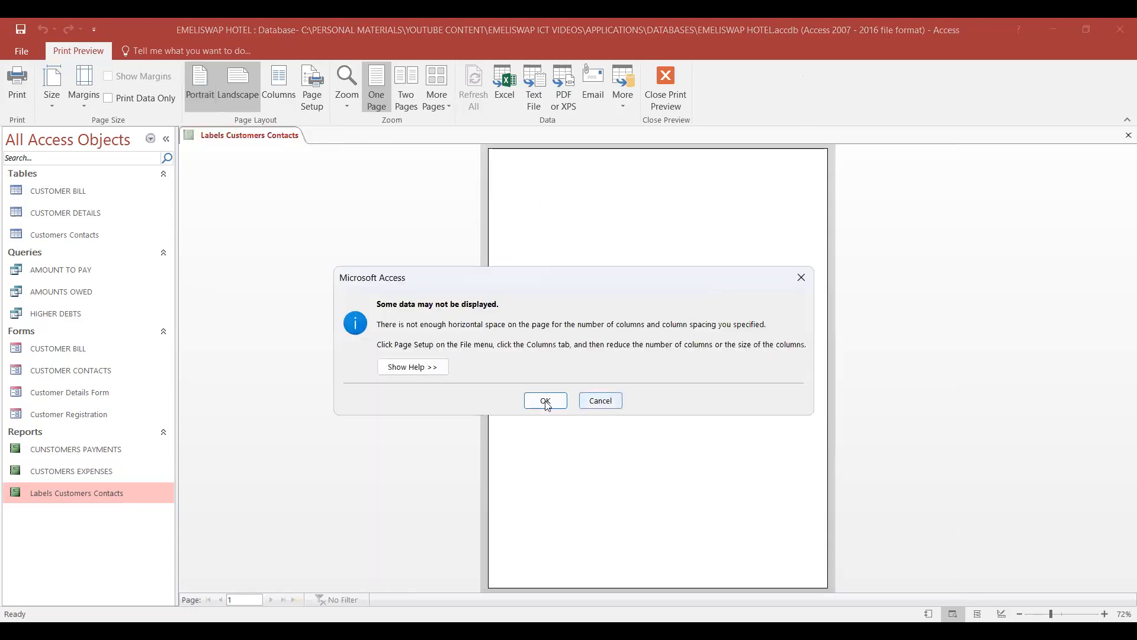
{"action": "left_click", "coordinate": [543, 403]}
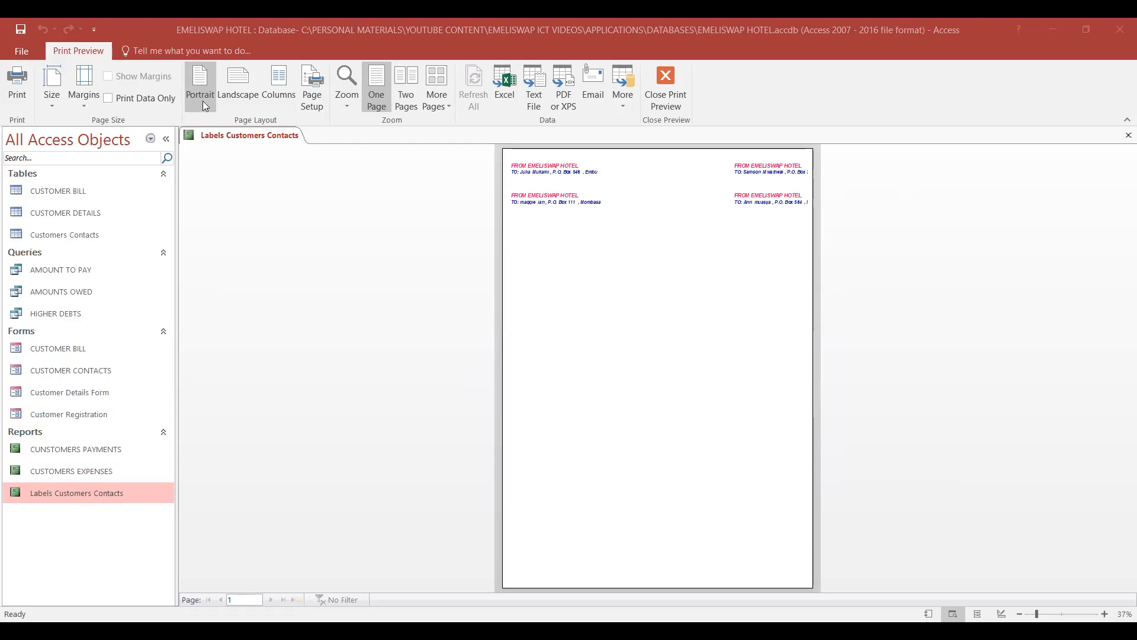
{"action": "left_click", "coordinate": [666, 98]}
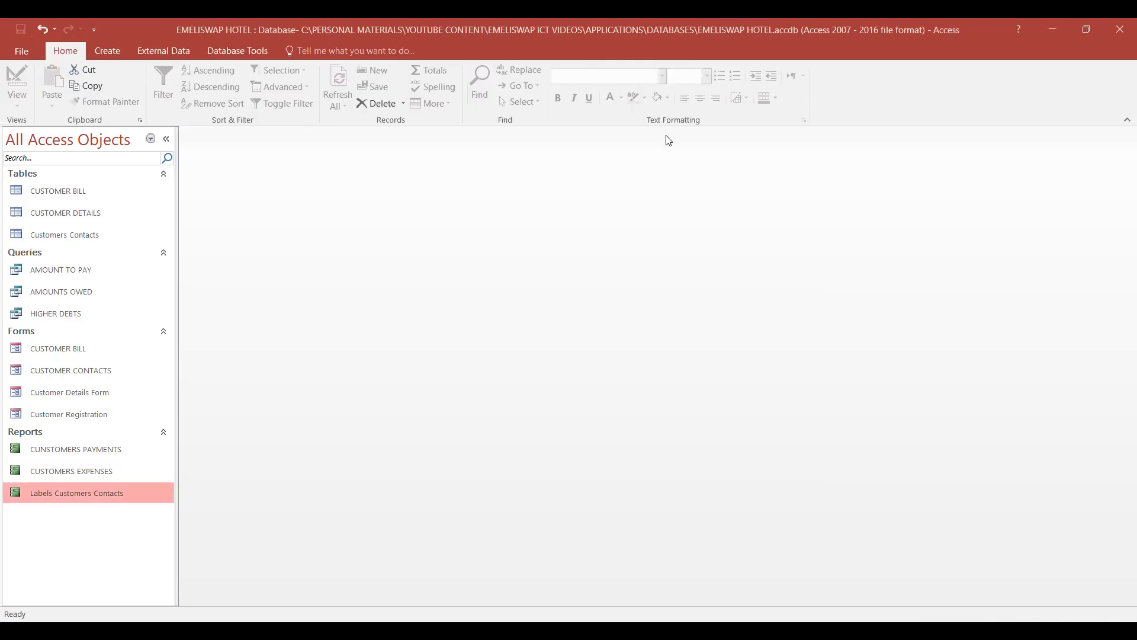
- Open the Labels Customers Contacts report in Report View and look over the arrangement of the labels
{"action": "right_click", "coordinate": [117, 491]}
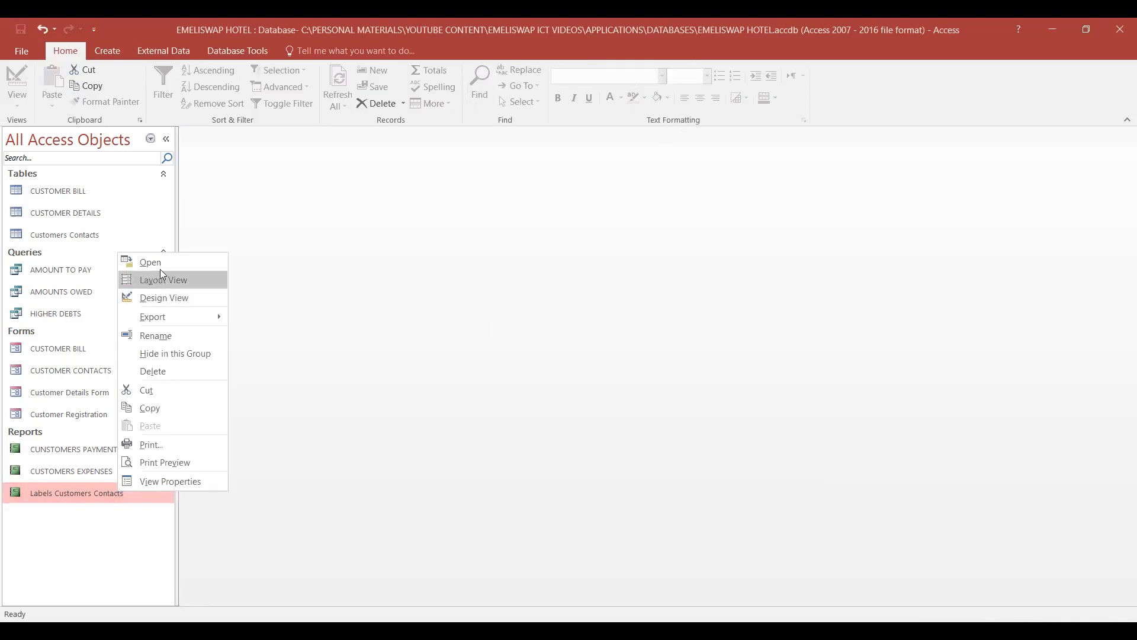
{"action": "left_click", "coordinate": [151, 262]}
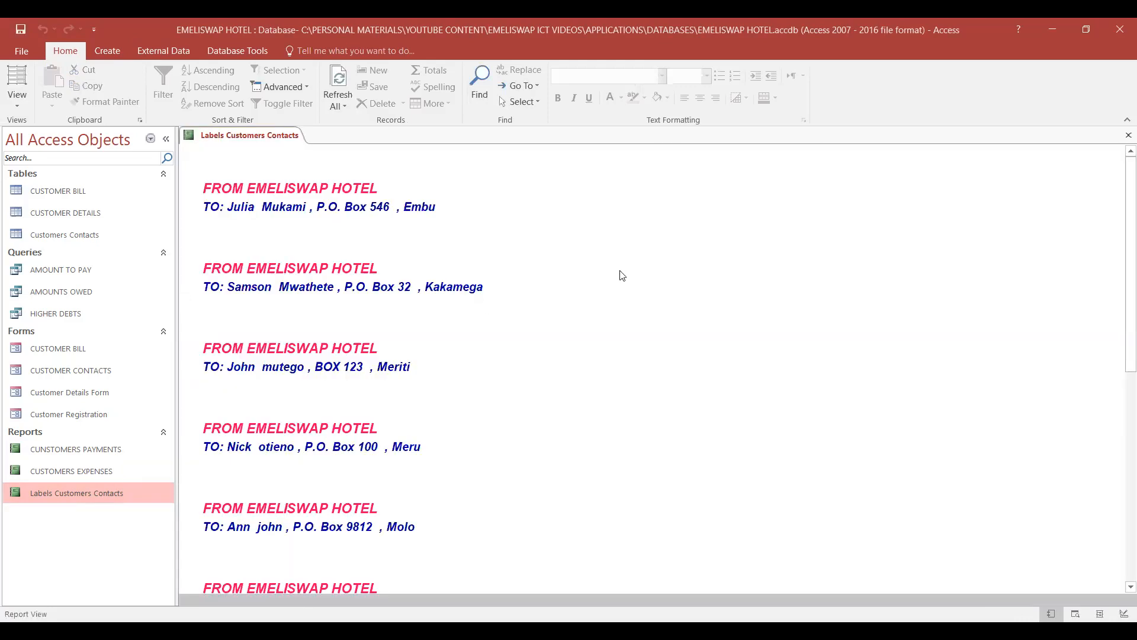
{"action": "scroll", "coordinate": [688, 278], "scroll_direction": "down", "scroll_amount": 7}
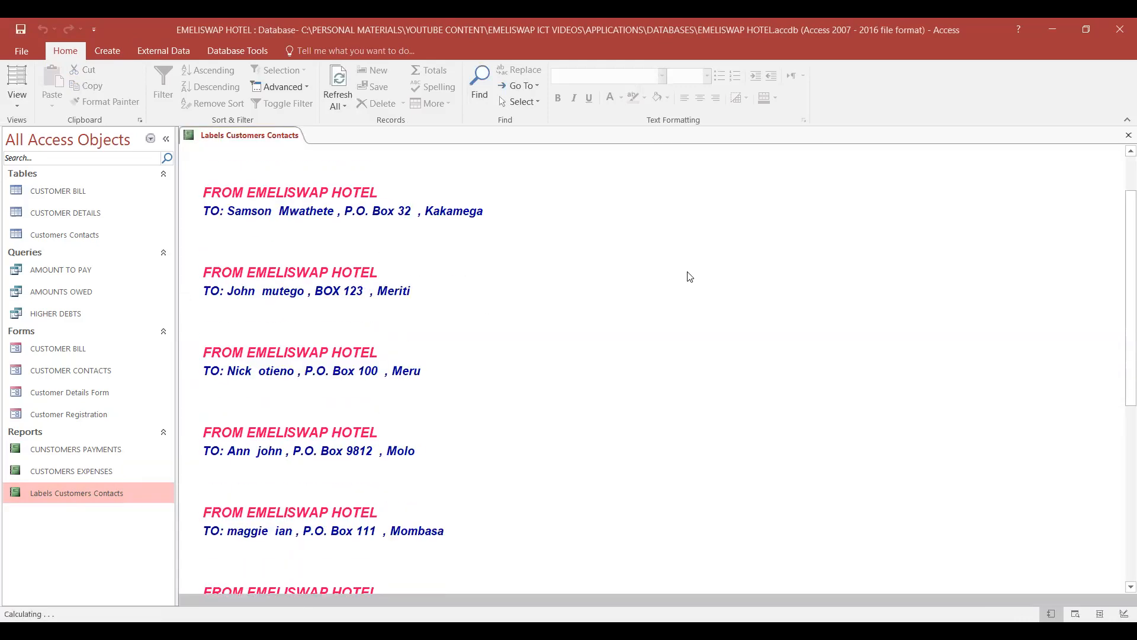
{"action": "scroll", "coordinate": [668, 308], "scroll_direction": "up", "scroll_amount": 7}
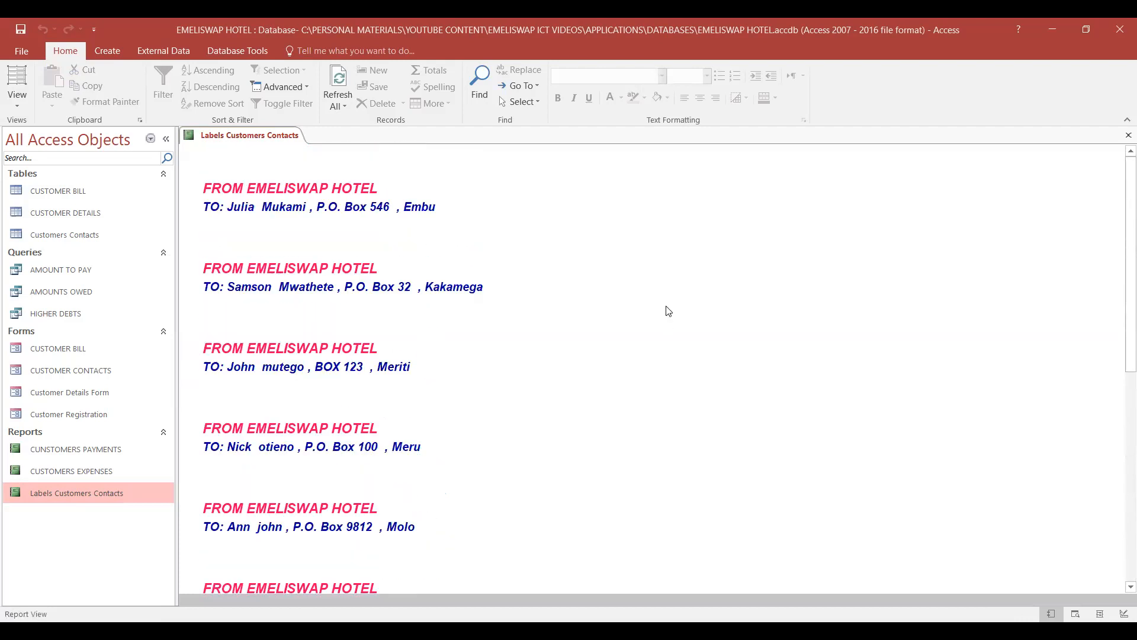
- Show the Labels Customers Contacts report in Print Preview and examine how the label columns fit across the portrait page
{"action": "right_click", "coordinate": [106, 489]}
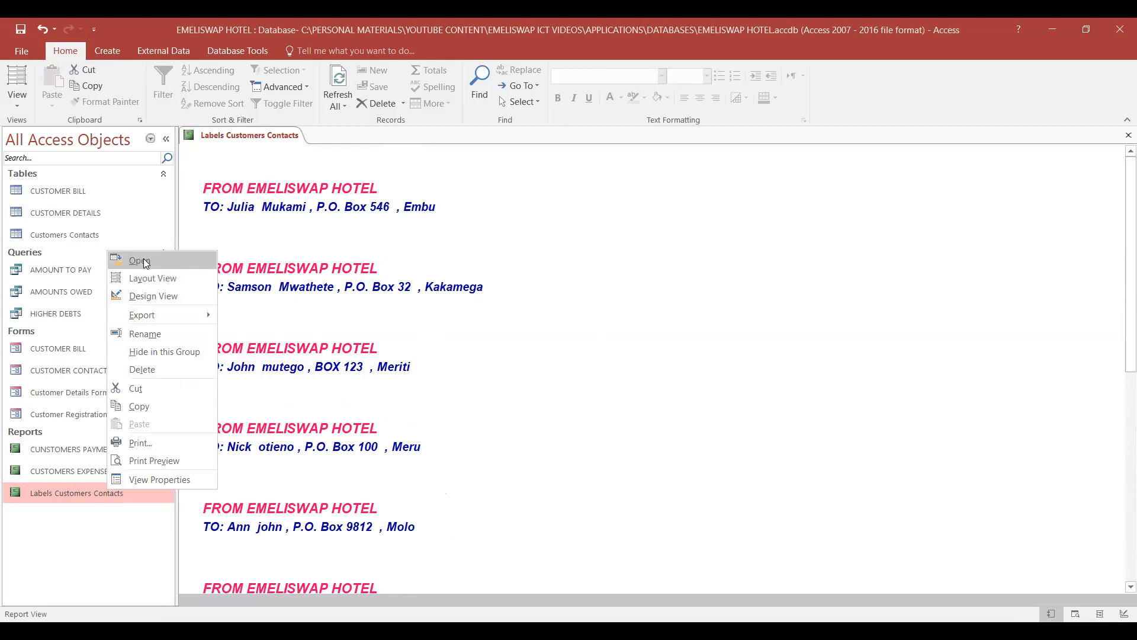
{"action": "left_click", "coordinate": [153, 461]}
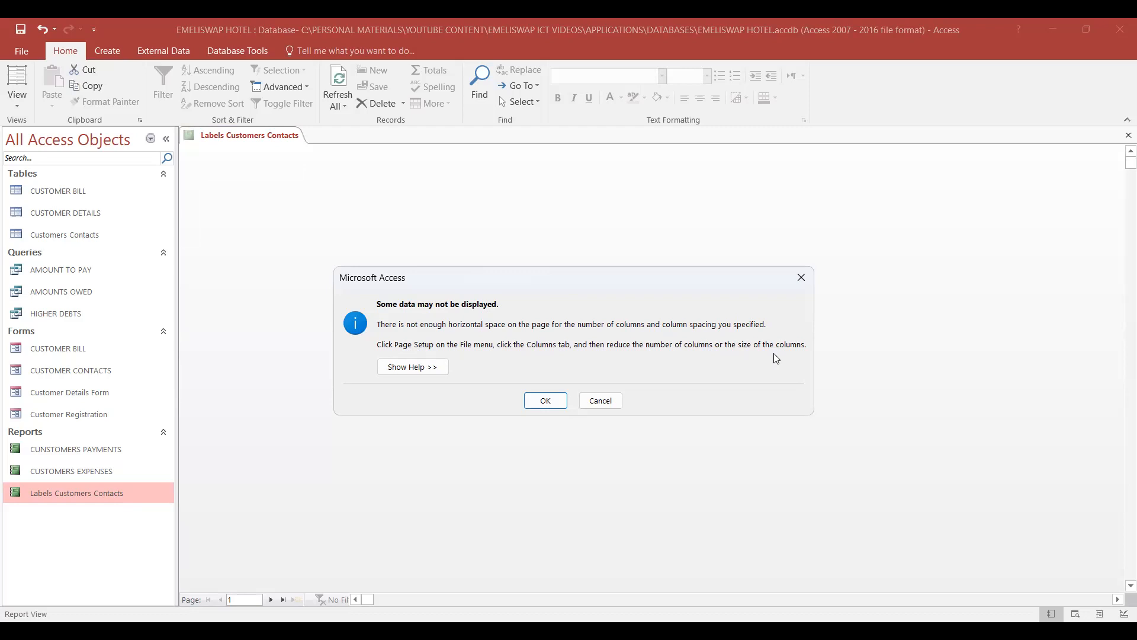
{"action": "left_click", "coordinate": [546, 401]}
{"action": "scroll", "coordinate": [744, 359], "scroll_direction": "down", "scroll_amount": 6}
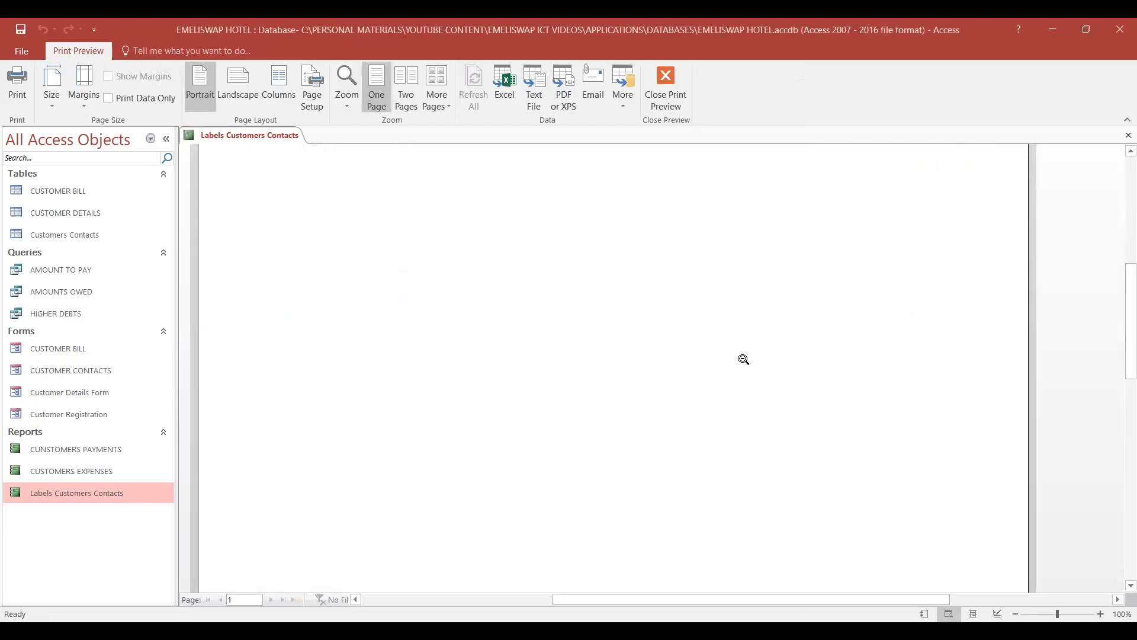
{"action": "scroll", "coordinate": [743, 360], "scroll_direction": "up", "scroll_amount": 6}
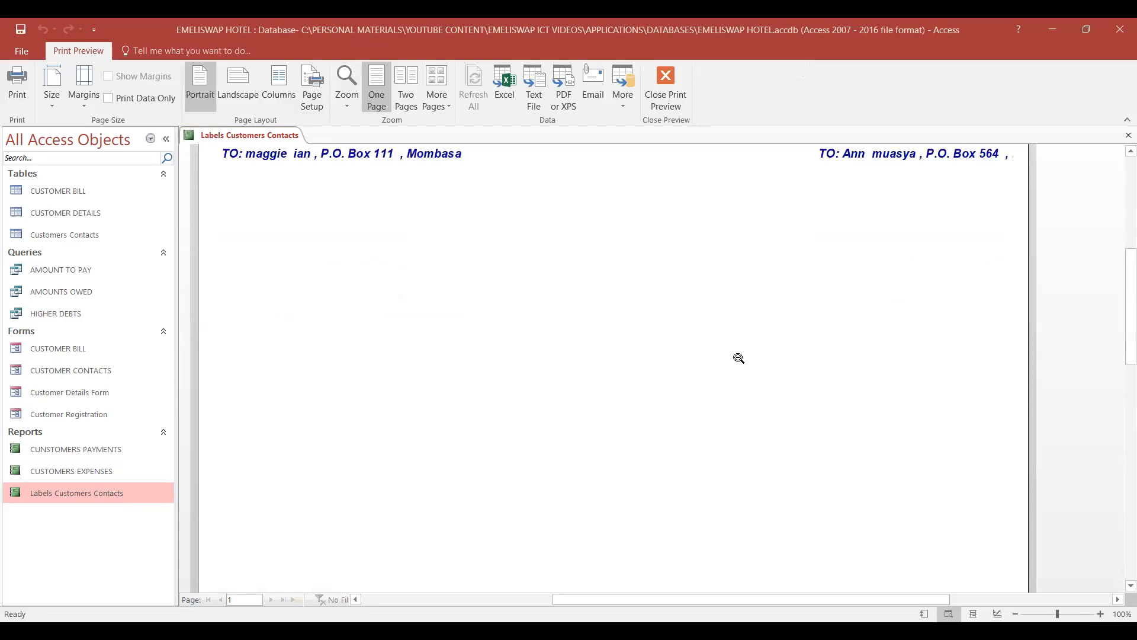
{"action": "scroll", "coordinate": [738, 358], "scroll_direction": "up", "scroll_amount": 2}
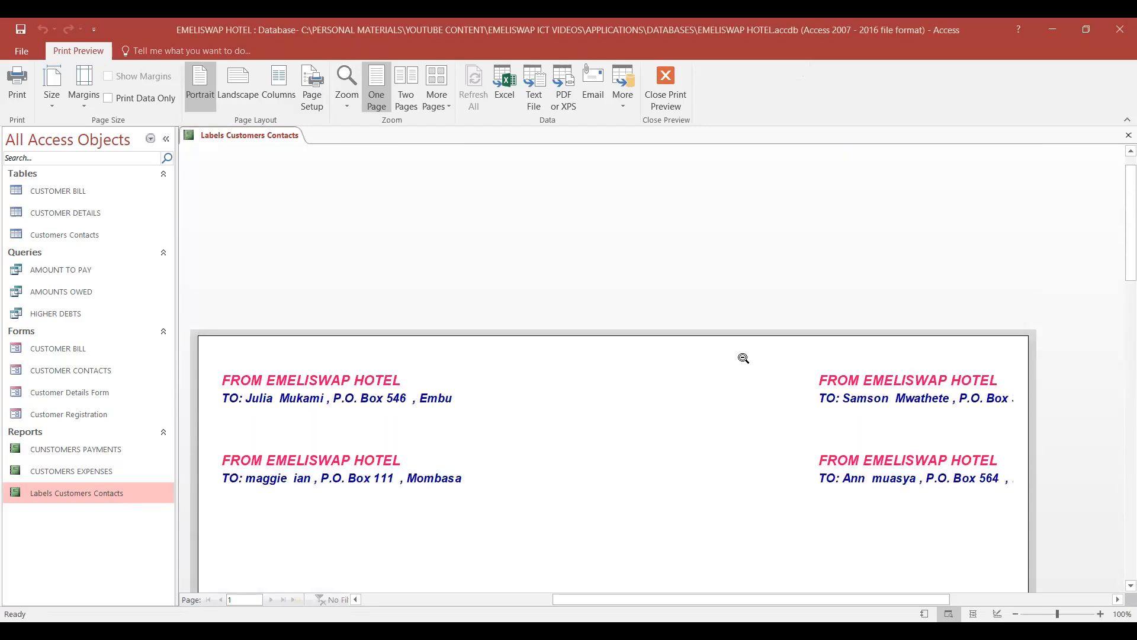
{"action": "scroll", "coordinate": [738, 354], "scroll_direction": "down", "scroll_amount": 5}
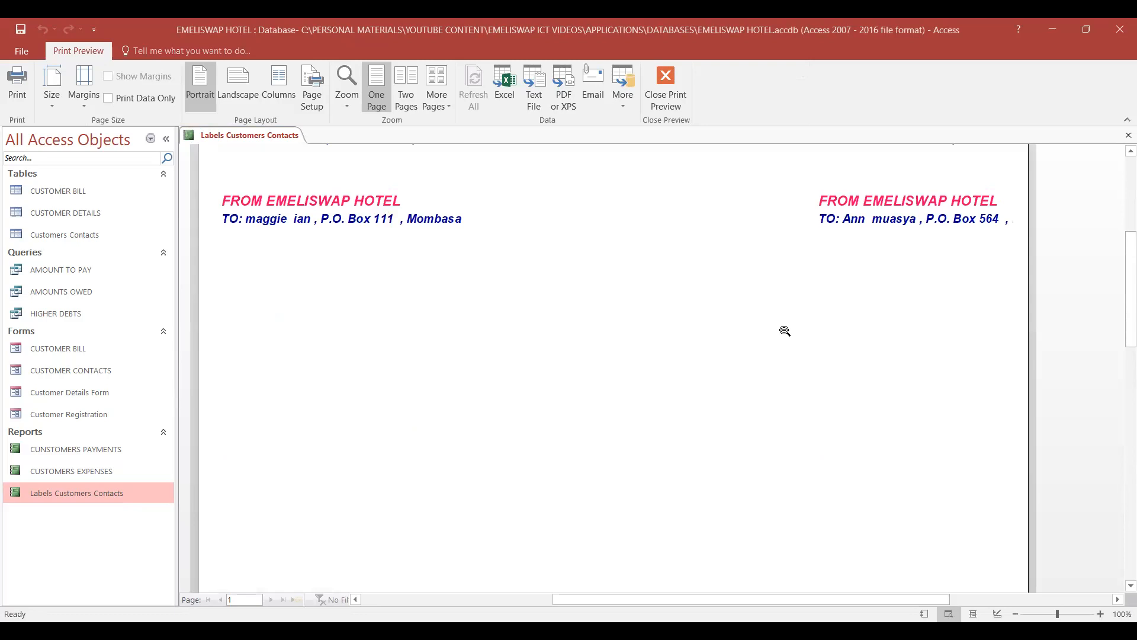
{"action": "scroll", "coordinate": [785, 330], "scroll_direction": "up", "scroll_amount": 3}
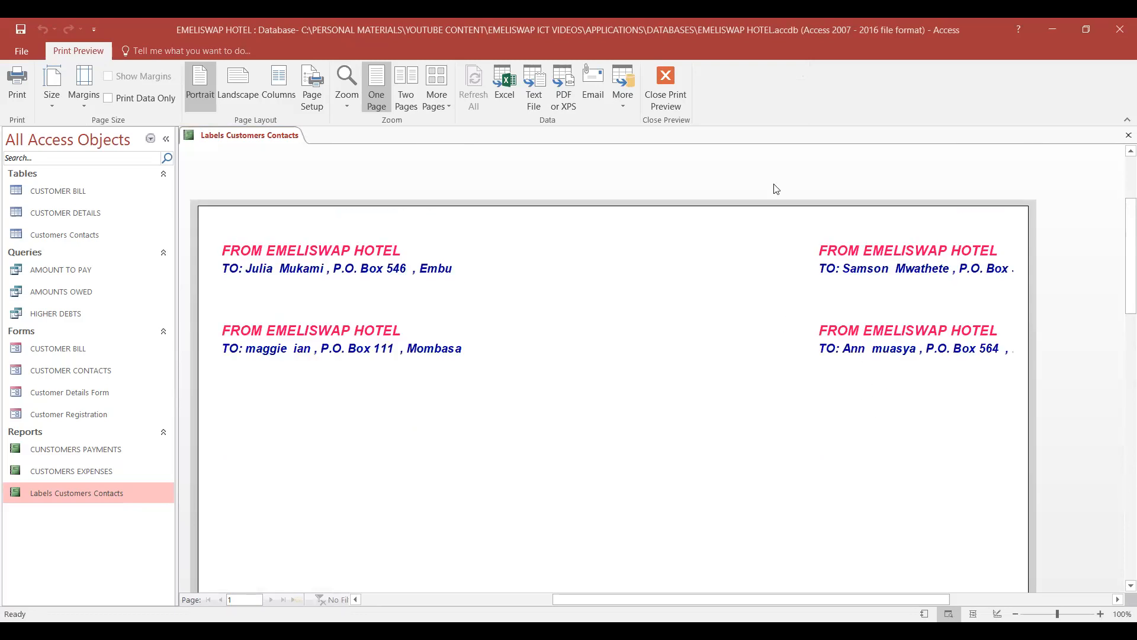
{"action": "key", "text": "ctrl+shift+d"}
{"action": "mouse_move", "coordinate": [994, 236]}
{"action": "left_mouse_down"}
{"action": "mouse_move", "coordinate": [1017, 301]}
{"action": "mouse_move", "coordinate": [1014, 358]}
{"action": "left_mouse_up"}
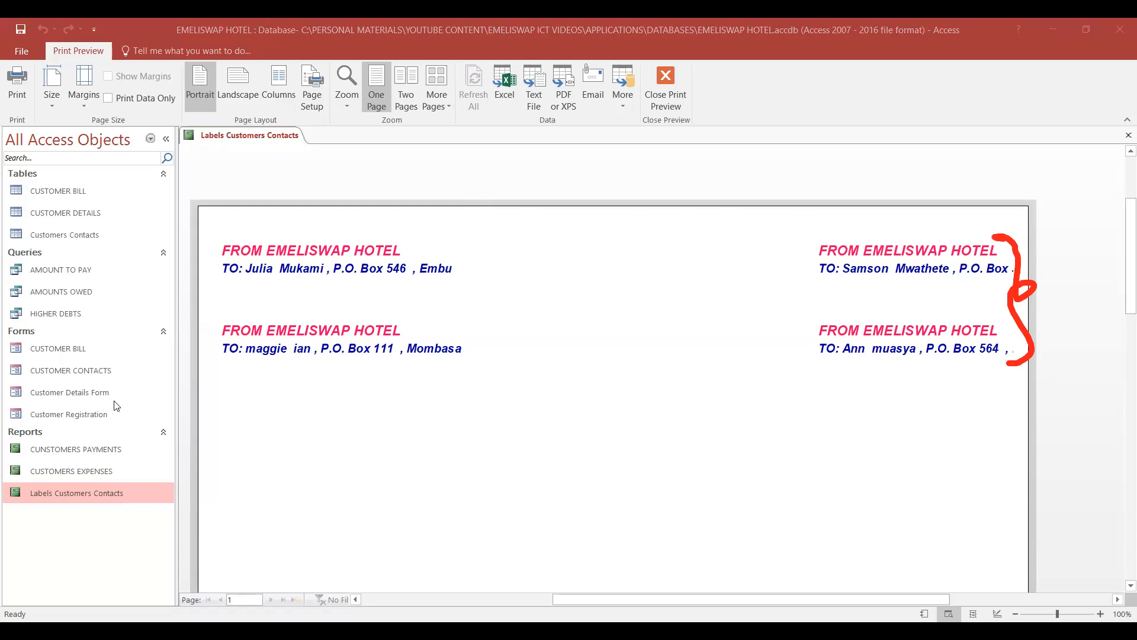
{"action": "left_click", "coordinate": [271, 126]}
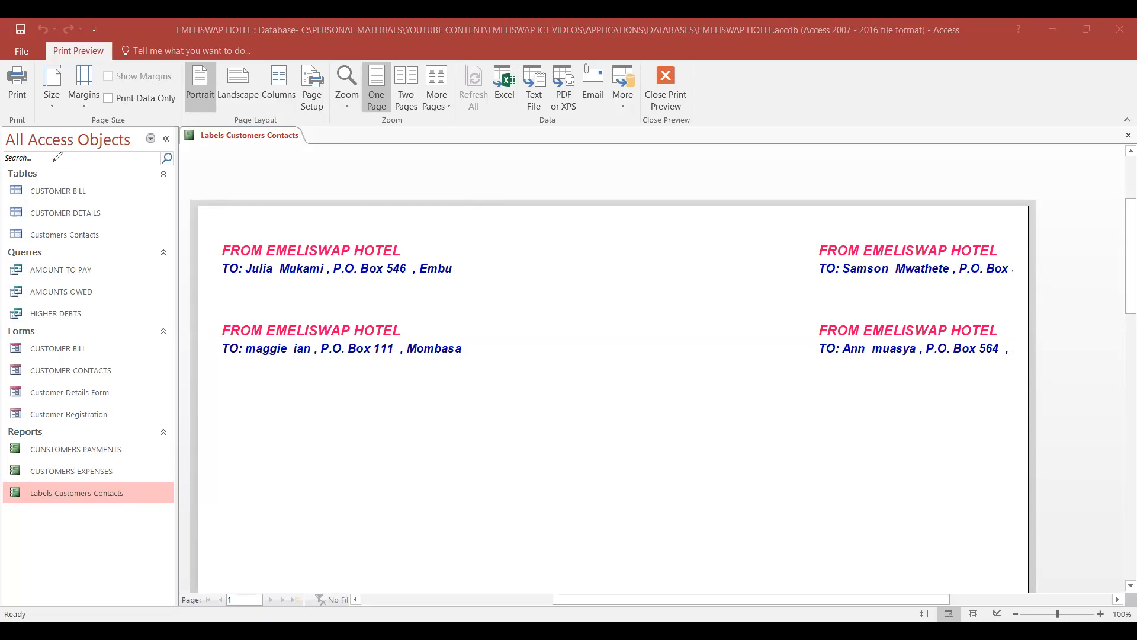
- Set the number of columns to 2 in the label report's page setup and check the fit across the previewed page
{"action": "left_click", "coordinate": [312, 95]}
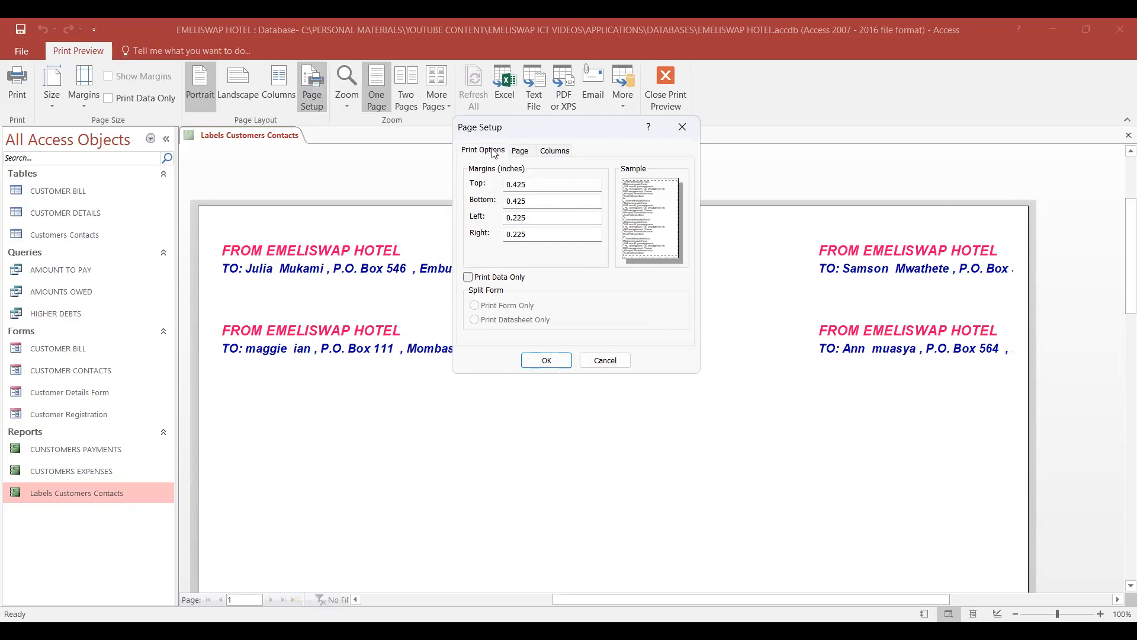
{"action": "left_click", "coordinate": [554, 152]}
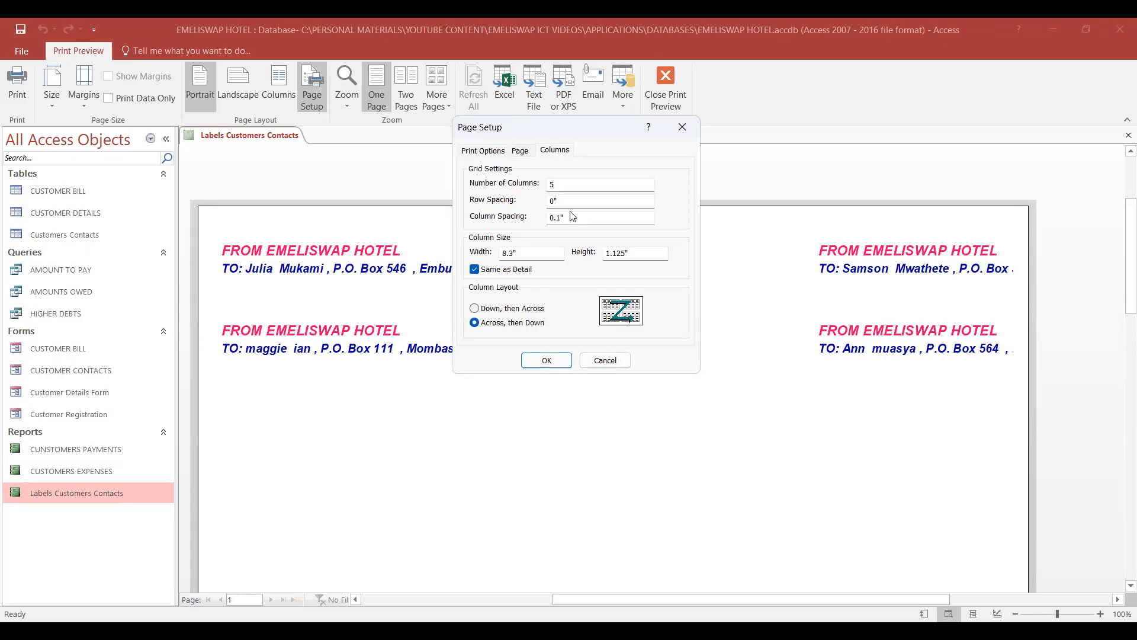
{"action": "left_click", "coordinate": [566, 184]}
{"action": "key", "text": "BackSpace"}
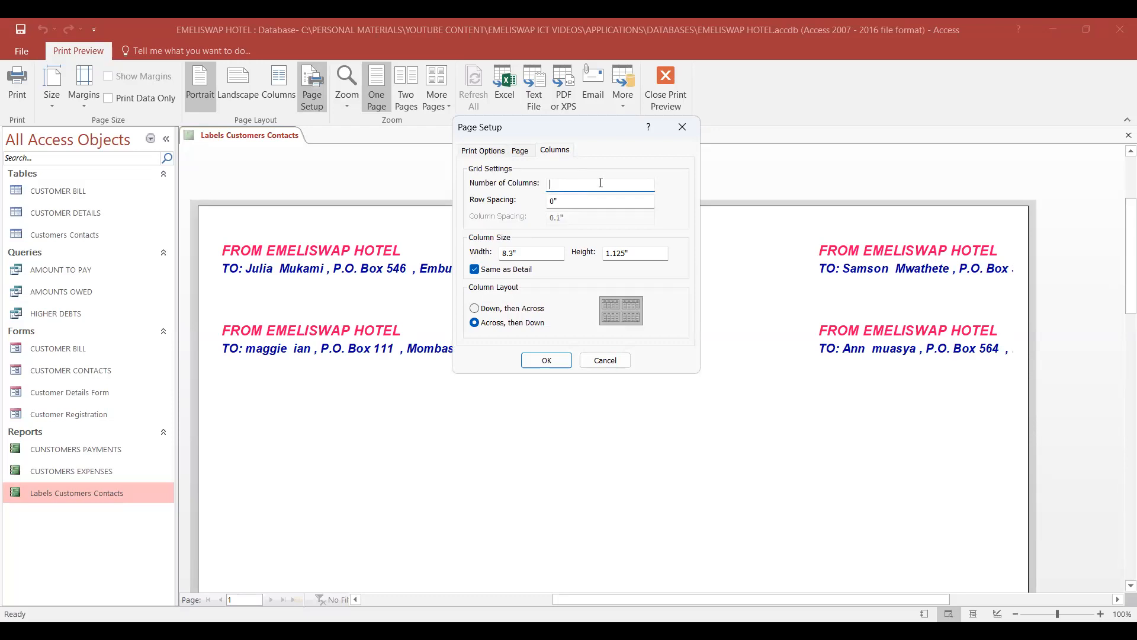
{"action": "type", "text": "2"}
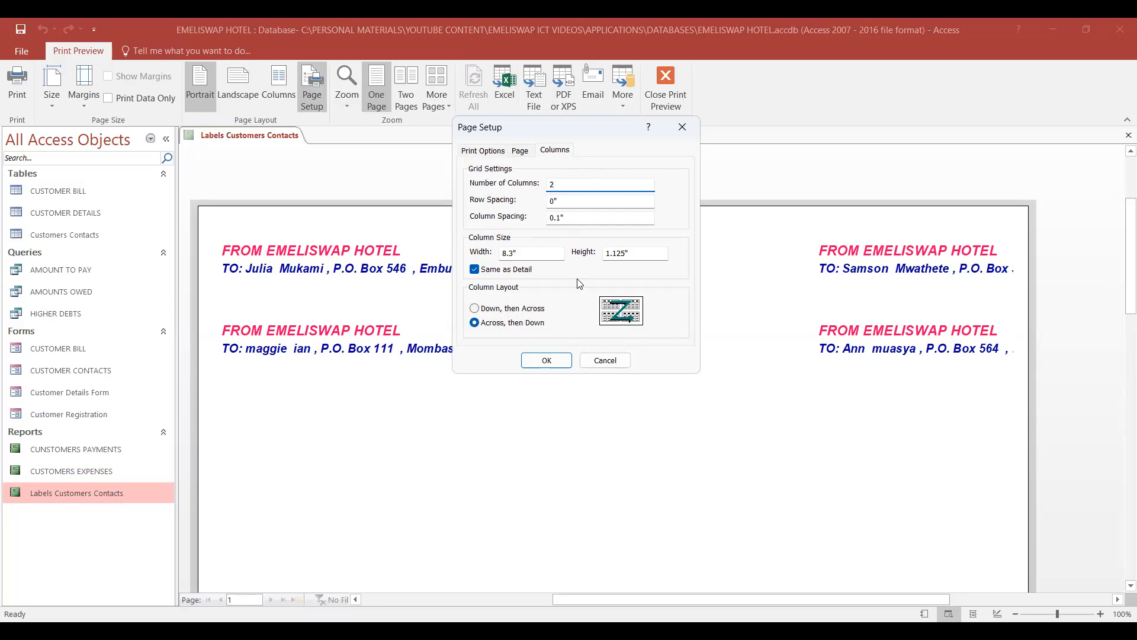
{"action": "left_click", "coordinate": [552, 361]}
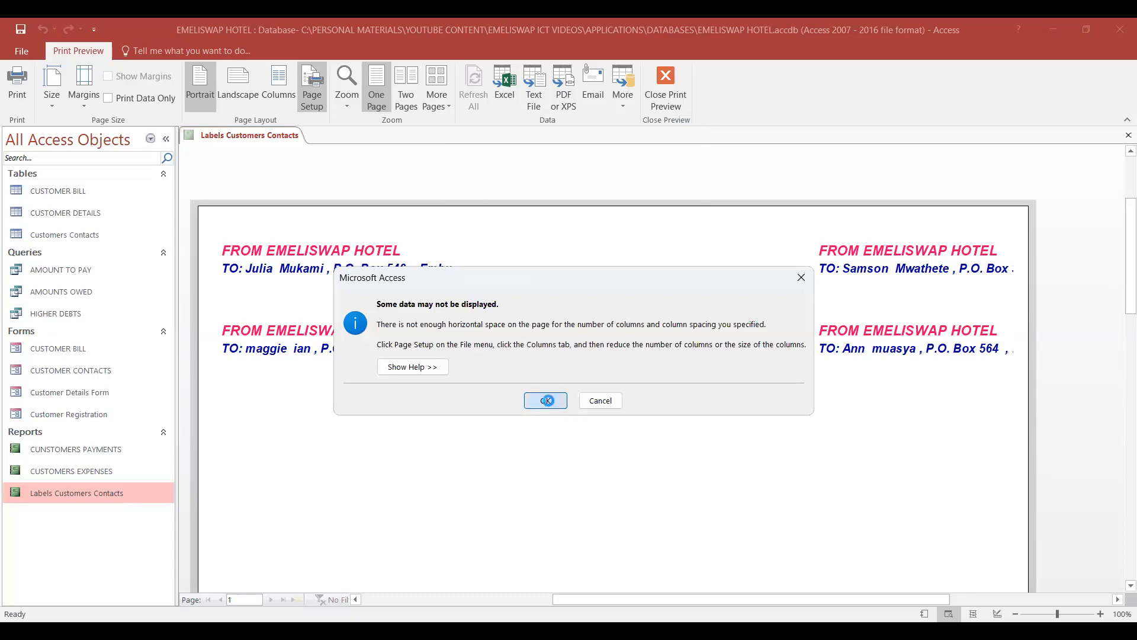
{"action": "left_click", "coordinate": [546, 401]}
{"action": "scroll", "coordinate": [721, 357], "scroll_direction": "down", "scroll_amount": 2}
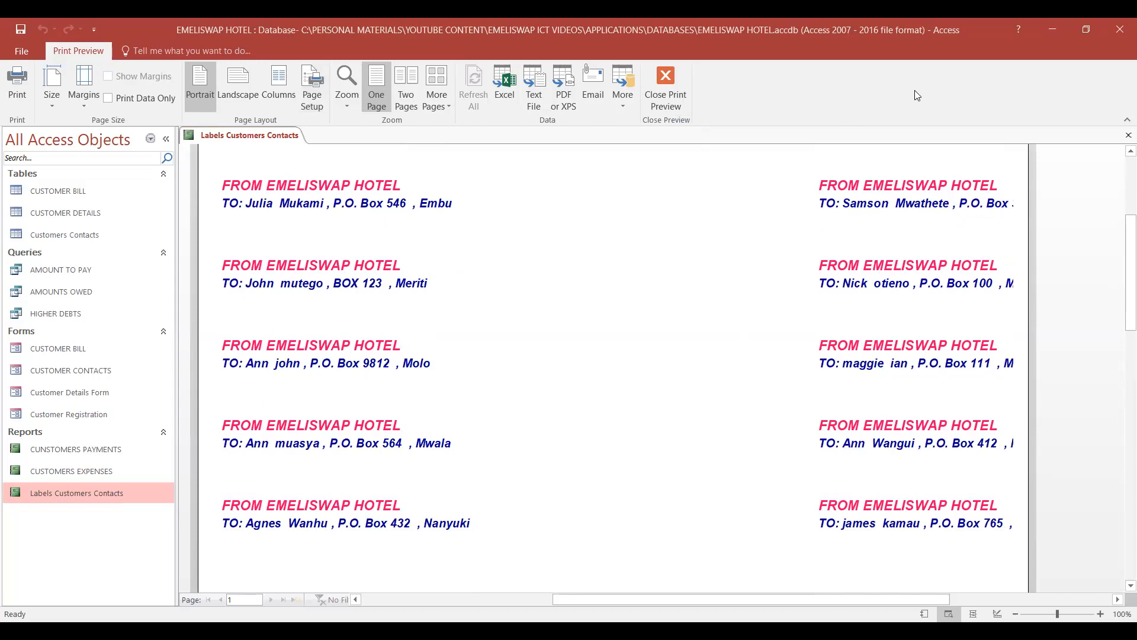
{"action": "scroll", "coordinate": [775, 263], "scroll_direction": "down", "scroll_amount": 3}
{"action": "scroll", "coordinate": [775, 262], "scroll_direction": "up", "scroll_amount": 3}
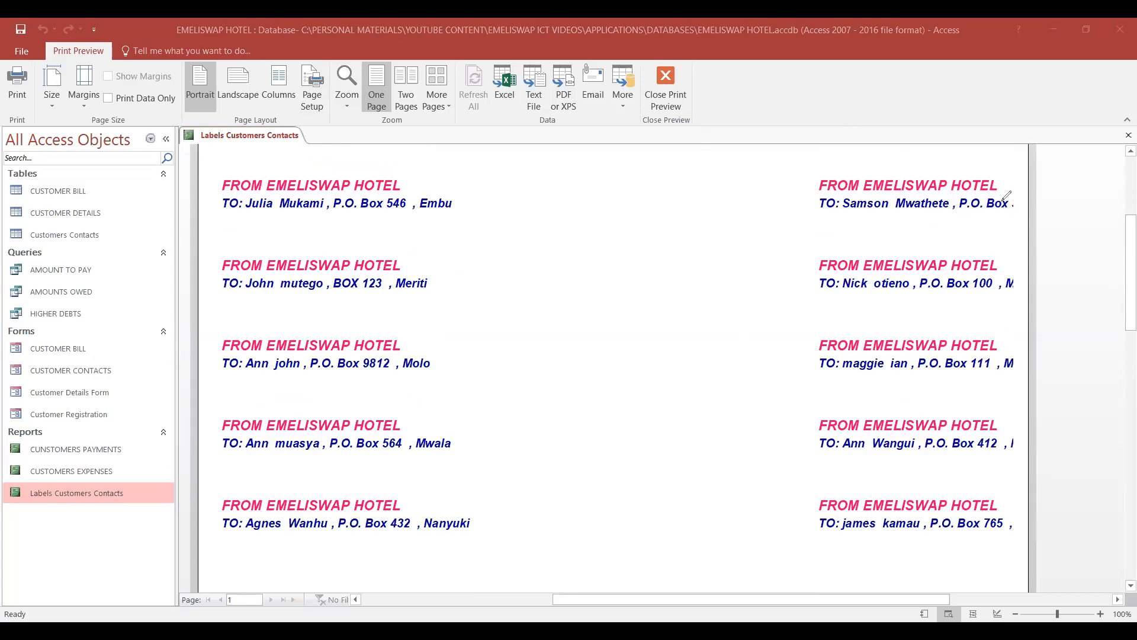
{"action": "mouse_move", "coordinate": [1006, 179]}
{"action": "left_mouse_down"}
{"action": "mouse_move", "coordinate": [1031, 331]}
{"action": "mouse_move", "coordinate": [1029, 475]}
{"action": "left_mouse_up"}
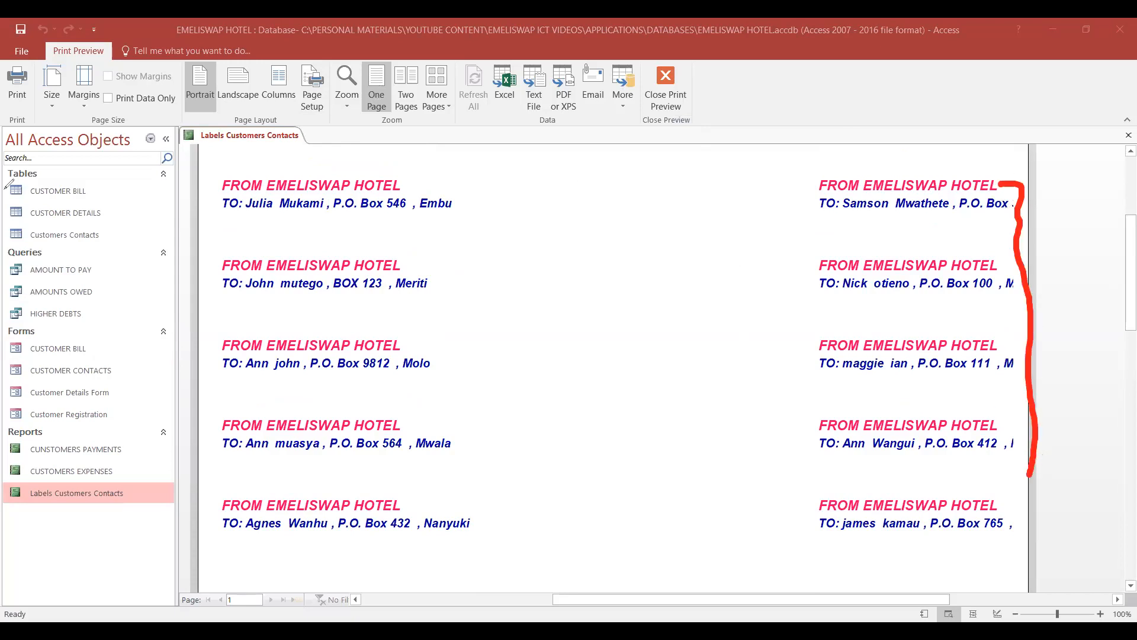
{"action": "left_click", "coordinate": [62, 396]}
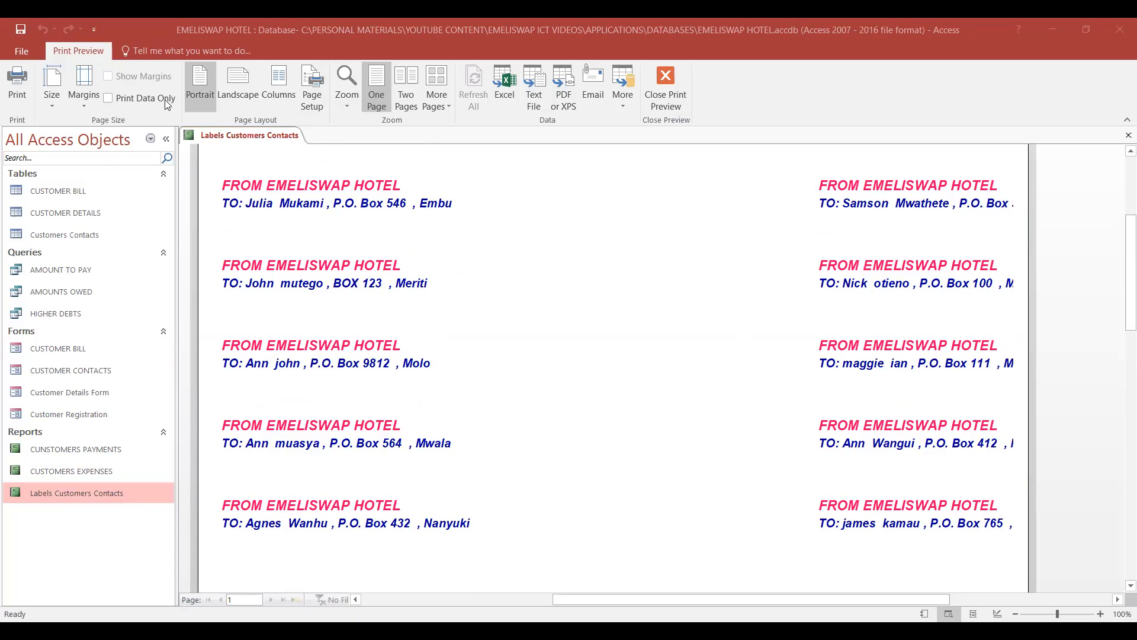
- Set the number of columns to 1 in the label report's page setup and check the previewed labels from the page's top
{"action": "left_click", "coordinate": [312, 83]}
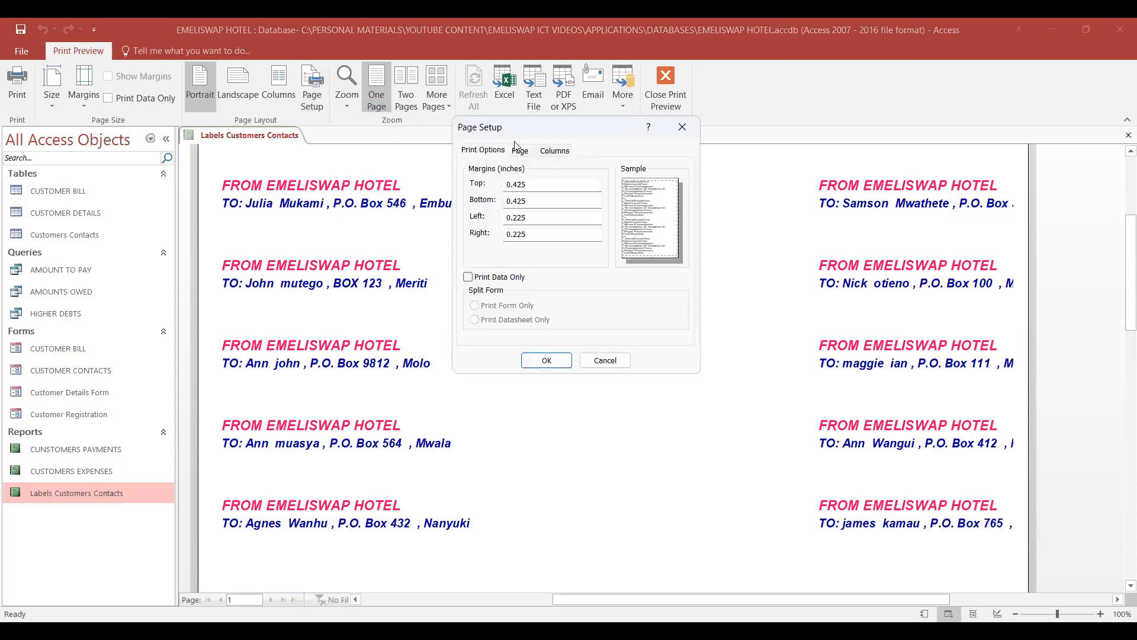
{"action": "left_click", "coordinate": [555, 151]}
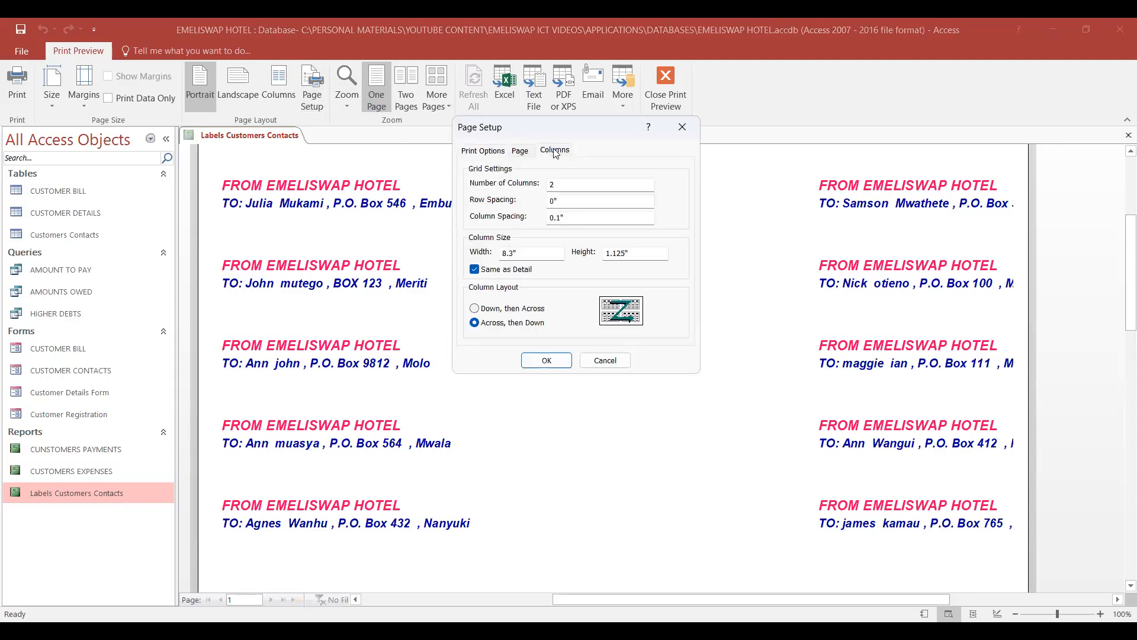
{"action": "left_click", "coordinate": [623, 184]}
{"action": "key", "text": "BackSpace"}
{"action": "type", "text": "1"}
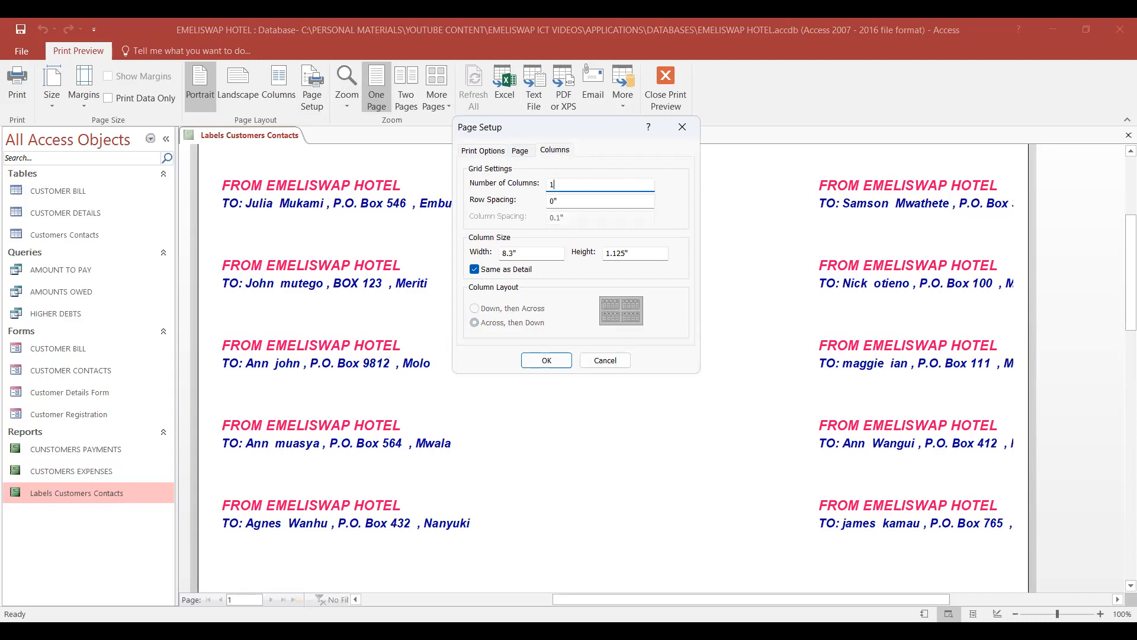
{"action": "left_click", "coordinate": [555, 364]}
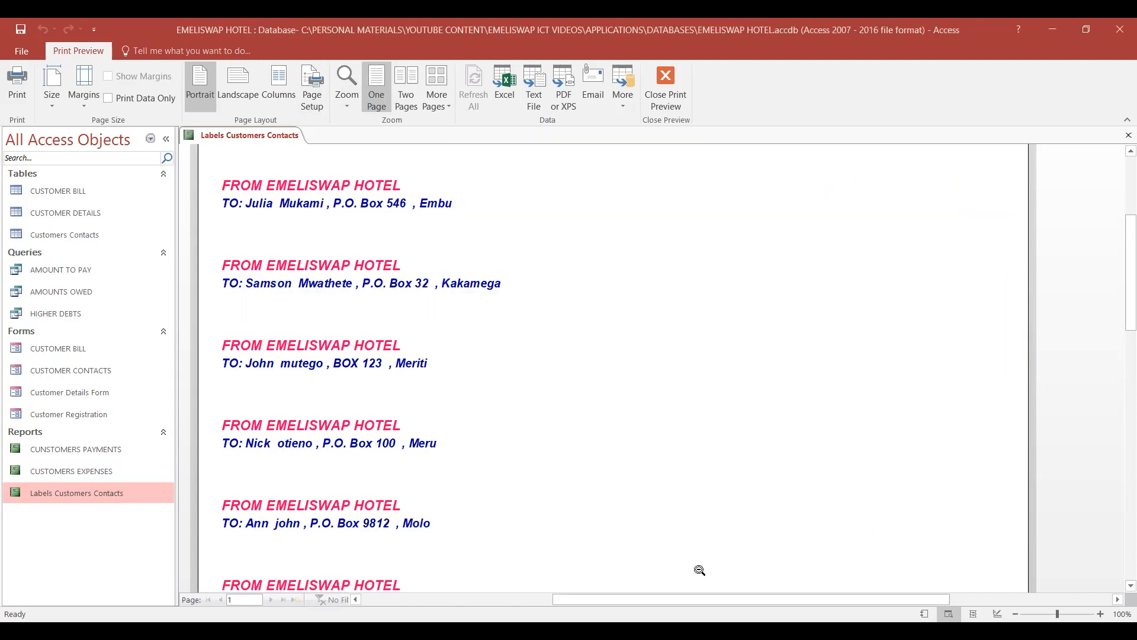
{"action": "scroll", "coordinate": [812, 358], "scroll_direction": "up", "scroll_amount": 3}
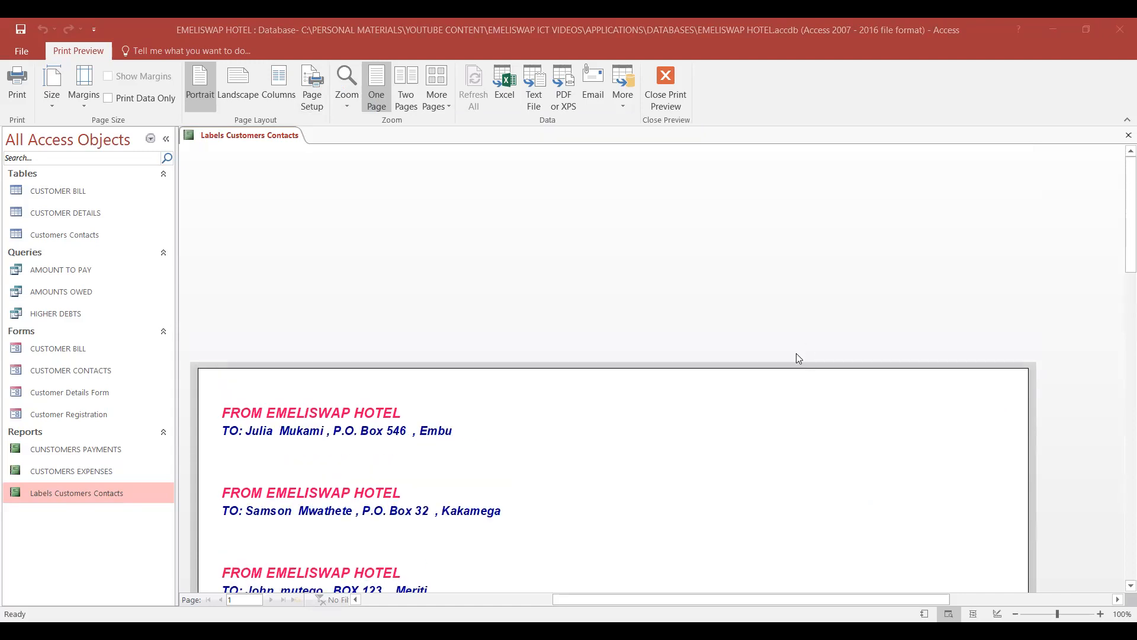
- Examine the single-column labels down the portrait page in the preview, checking that each label fits the page width
{"action": "scroll", "coordinate": [811, 349], "scroll_direction": "down", "scroll_amount": 5}
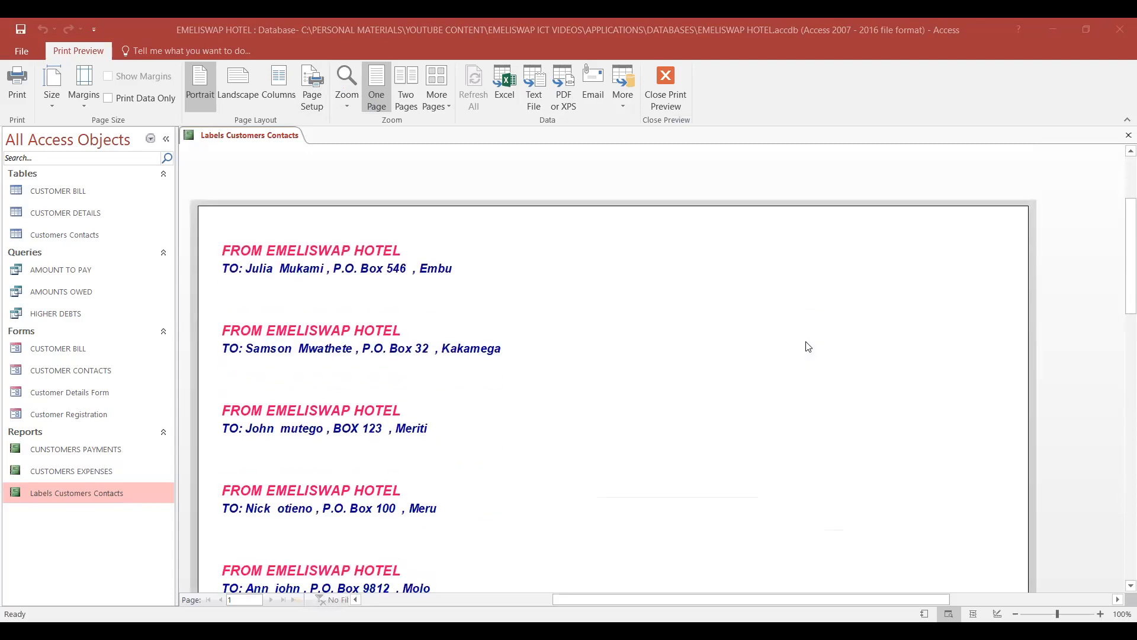
{"action": "scroll", "coordinate": [808, 347], "scroll_direction": "down", "scroll_amount": 6}
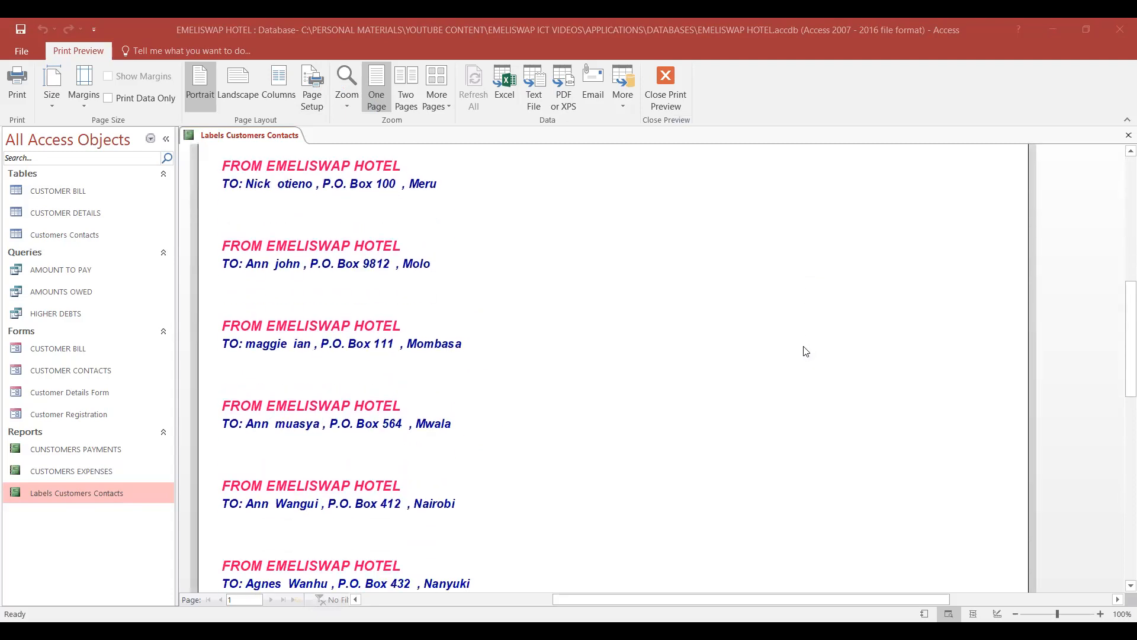
{"action": "scroll", "coordinate": [806, 351], "scroll_direction": "down", "scroll_amount": 8}
{"action": "scroll", "coordinate": [799, 355], "scroll_direction": "up", "scroll_amount": 9}
{"action": "scroll", "coordinate": [791, 359], "scroll_direction": "up", "scroll_amount": 11}
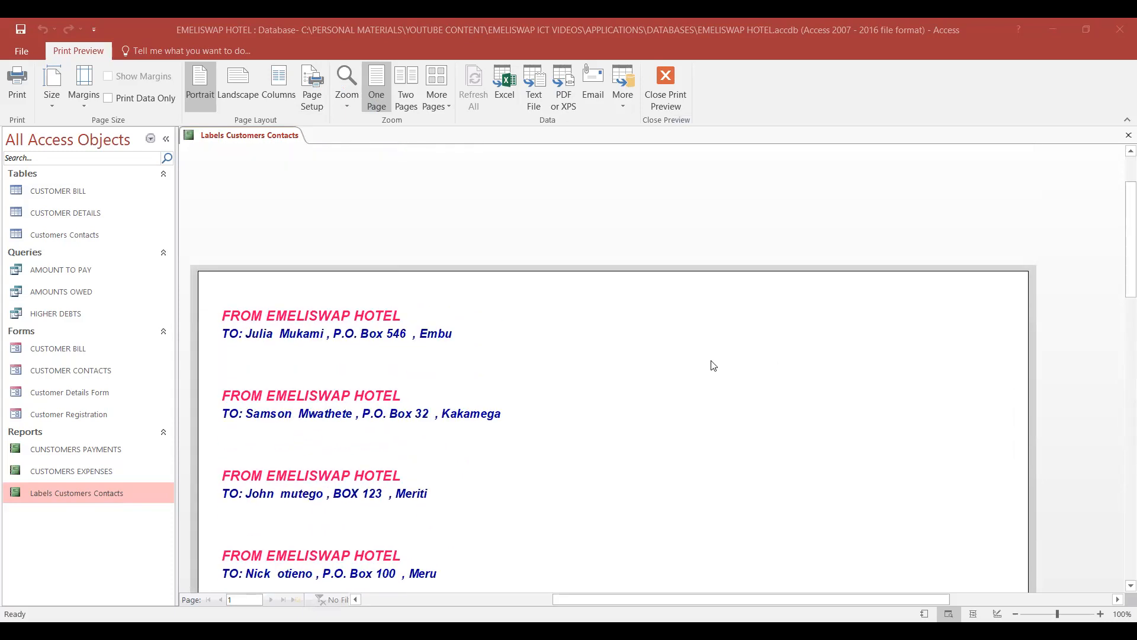
{"action": "scroll", "coordinate": [723, 347], "scroll_direction": "down", "scroll_amount": 4}
{"action": "scroll", "coordinate": [723, 348], "scroll_direction": "up", "scroll_amount": 3}
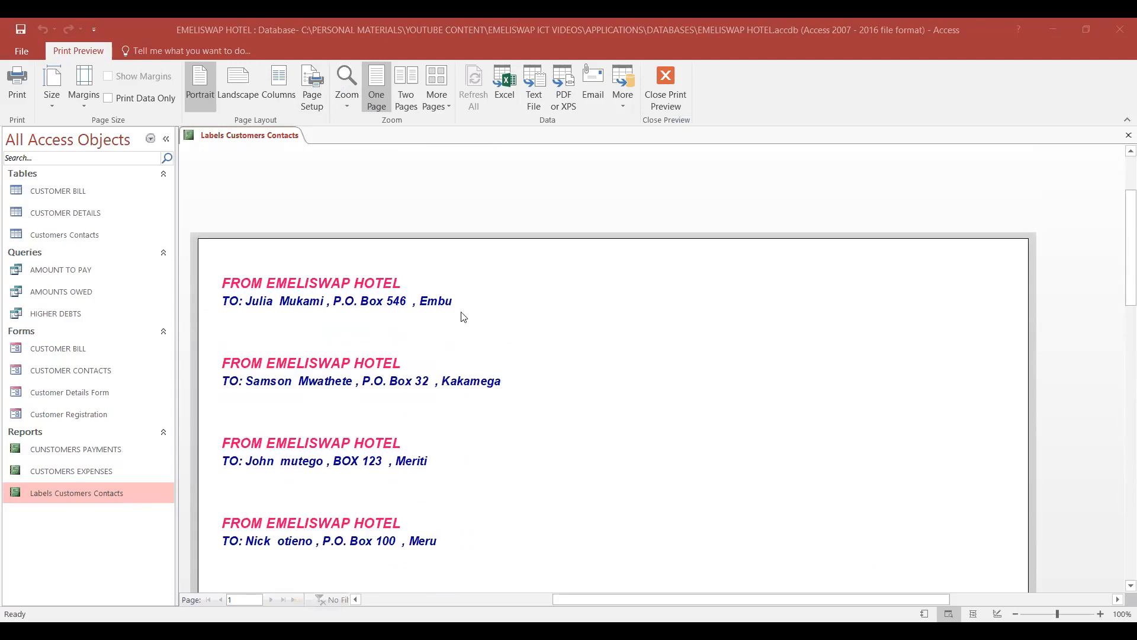
{"action": "scroll", "coordinate": [770, 312], "scroll_direction": "down", "scroll_amount": 5}
{"action": "scroll", "coordinate": [773, 313], "scroll_direction": "down", "scroll_amount": 6}
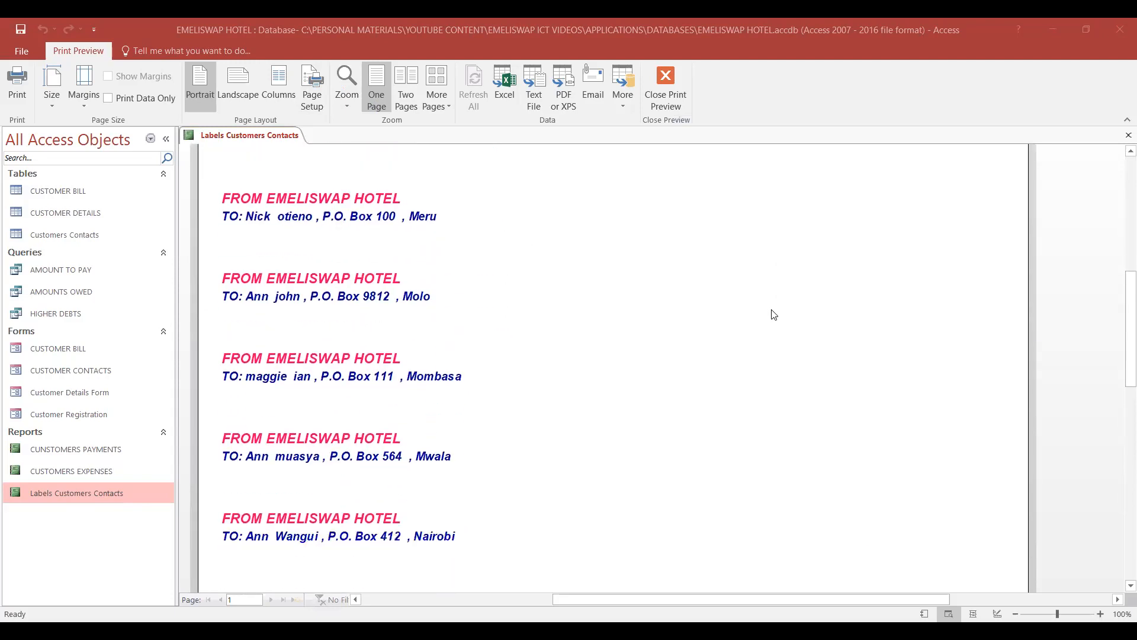
{"action": "scroll", "coordinate": [770, 316], "scroll_direction": "up", "scroll_amount": 8}
{"action": "scroll", "coordinate": [761, 323], "scroll_direction": "up", "scroll_amount": 4}
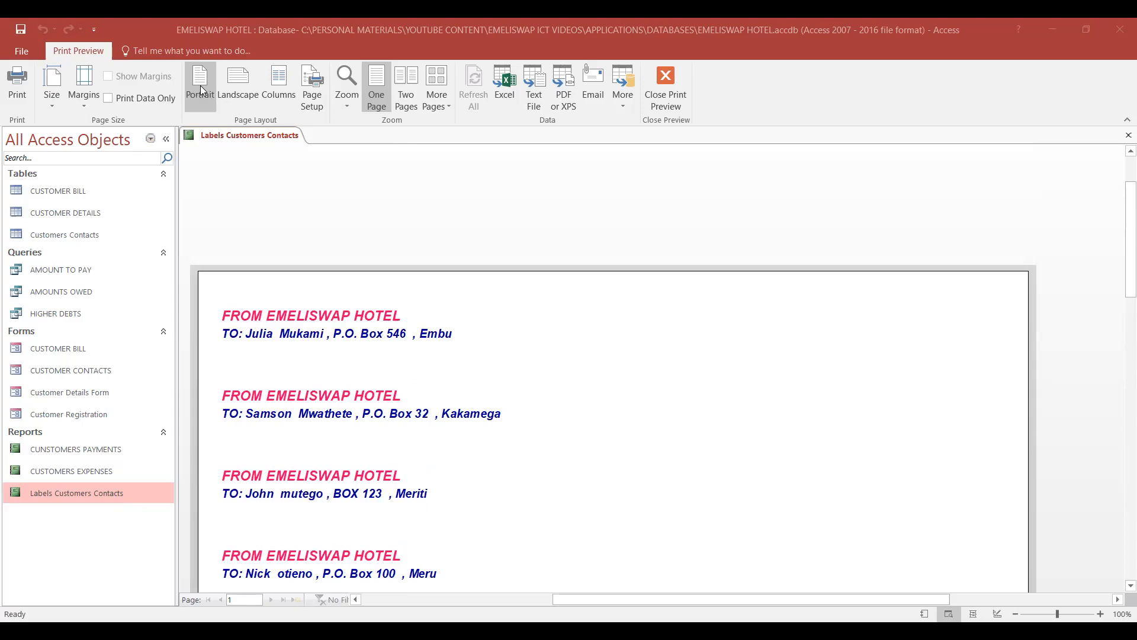
{"action": "scroll", "coordinate": [703, 385], "scroll_direction": "down", "scroll_amount": 4}
{"action": "scroll", "coordinate": [703, 384], "scroll_direction": "up", "scroll_amount": 5}
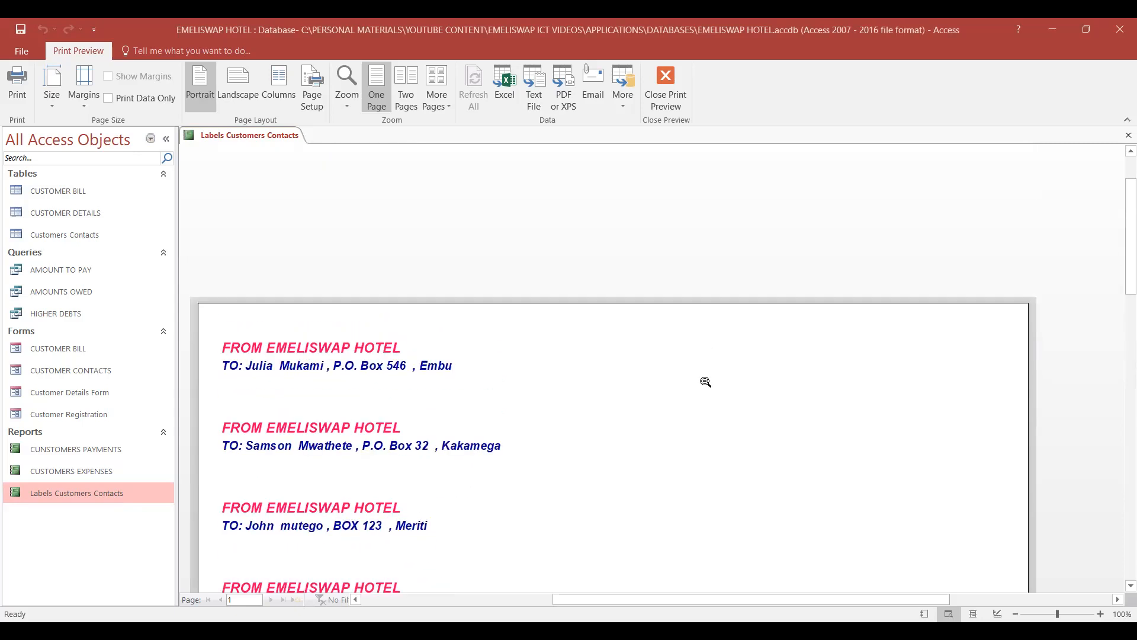
- Try the label report in landscape orientation and inspect how the labels spread across the wider page
{"action": "left_click", "coordinate": [238, 89]}
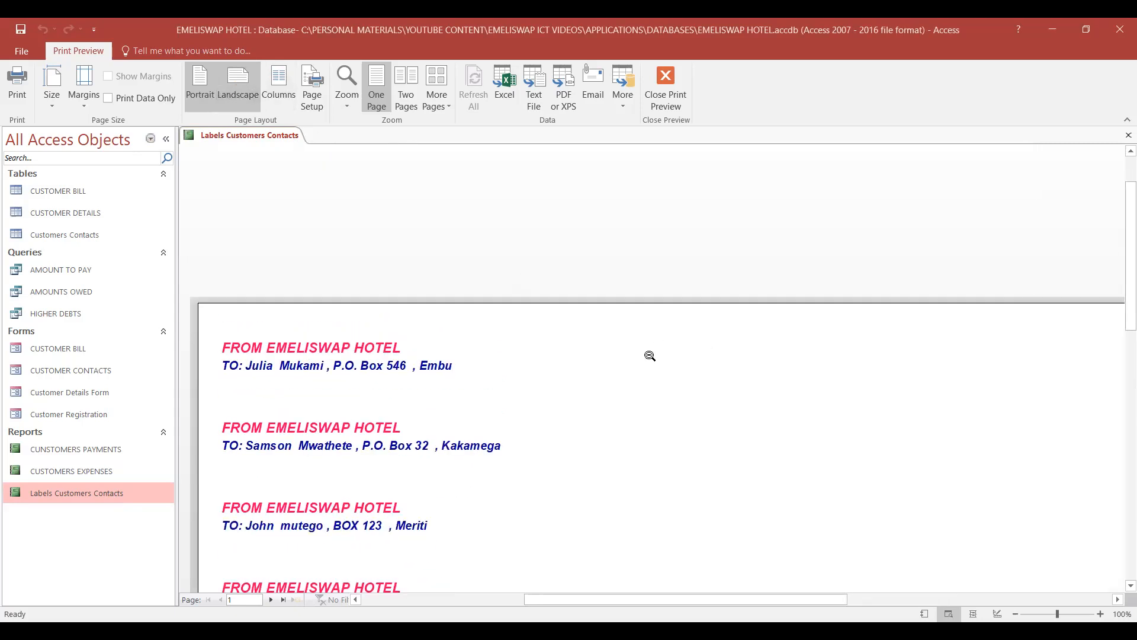
{"action": "scroll", "coordinate": [734, 364], "scroll_direction": "down", "scroll_amount": 8}
{"action": "scroll", "coordinate": [746, 396], "scroll_direction": "down", "scroll_amount": 3}
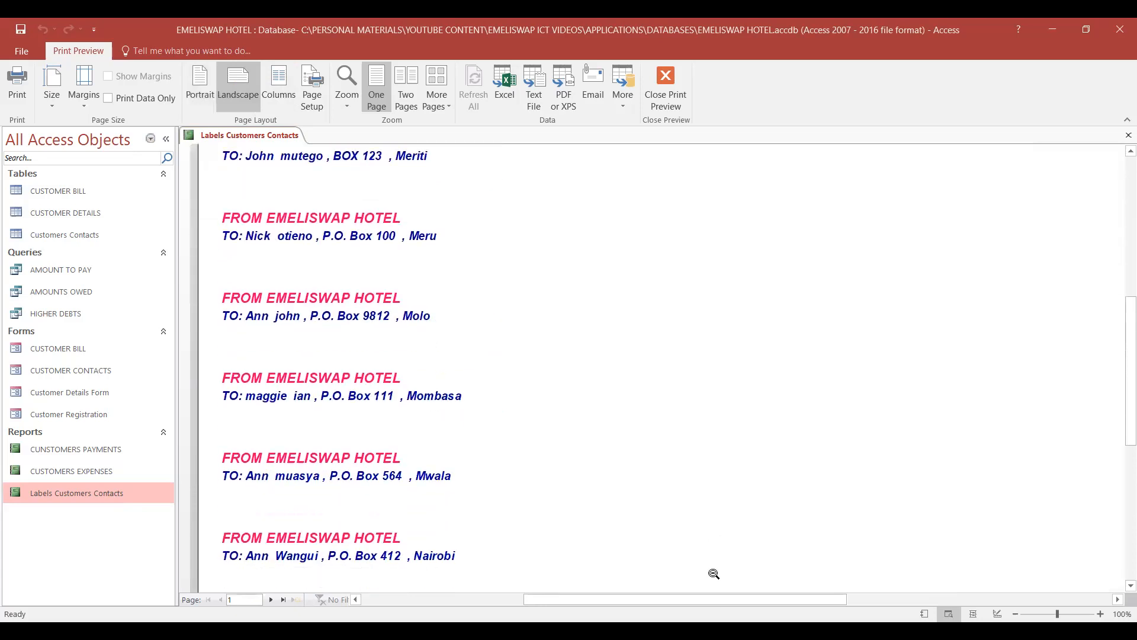
{"action": "left_click_drag", "start_coordinate": [708, 600], "coordinate": [1011, 560]}
{"action": "left_click_drag", "start_coordinate": [836, 595], "coordinate": [706, 563]}
{"action": "scroll", "coordinate": [699, 382], "scroll_direction": "up", "scroll_amount": 2}
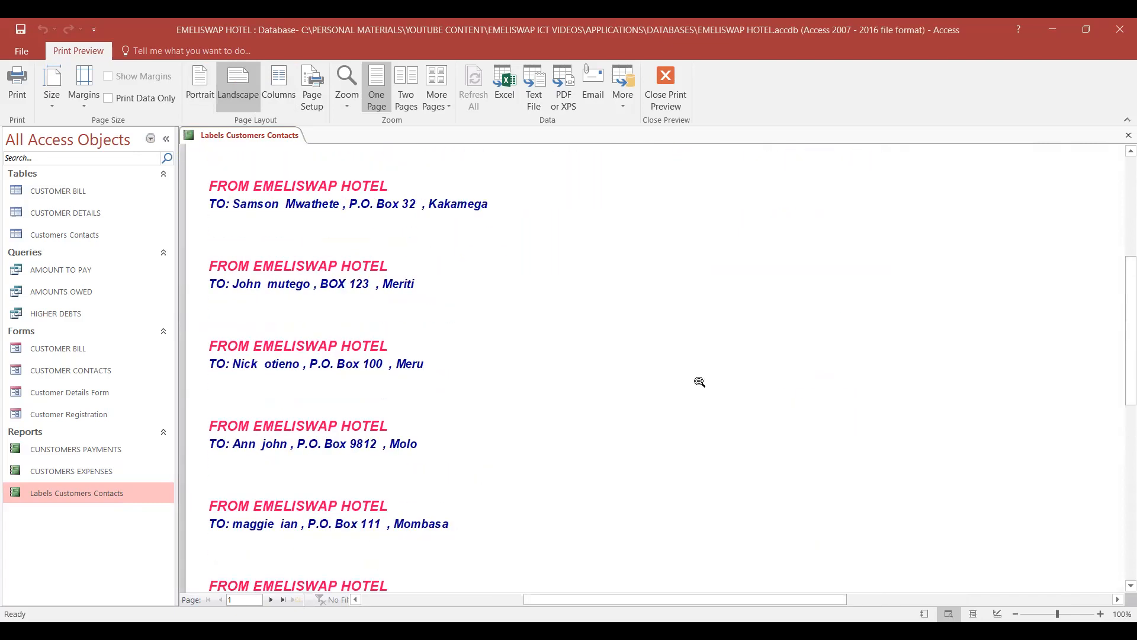
{"action": "scroll", "coordinate": [698, 382], "scroll_direction": "up", "scroll_amount": 1}
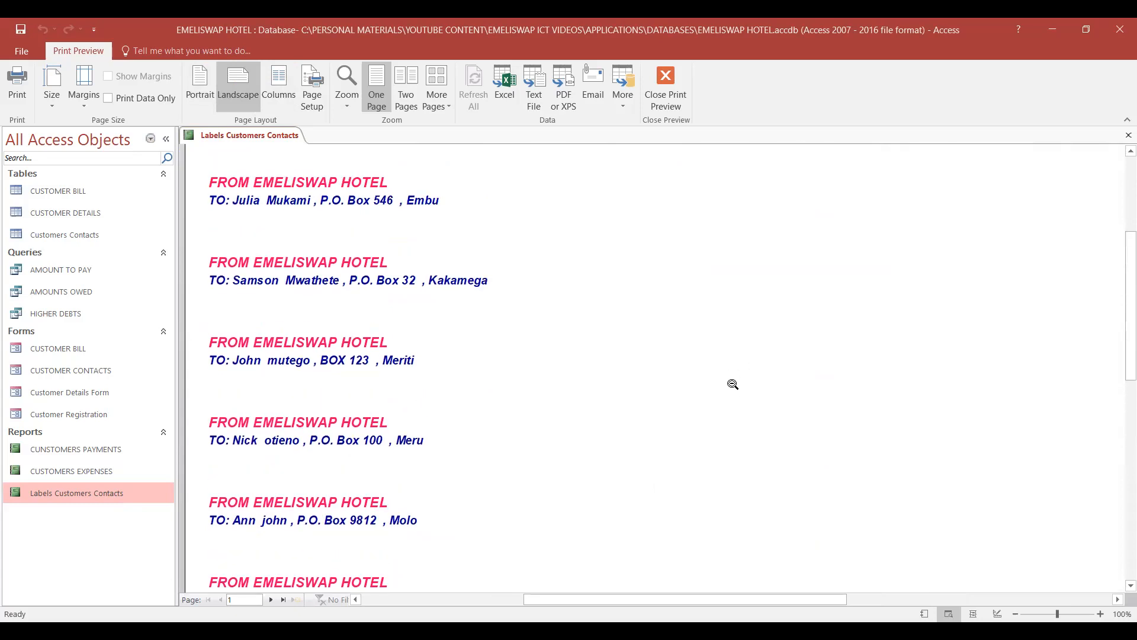
{"action": "scroll", "coordinate": [764, 359], "scroll_direction": "up", "scroll_amount": 3}
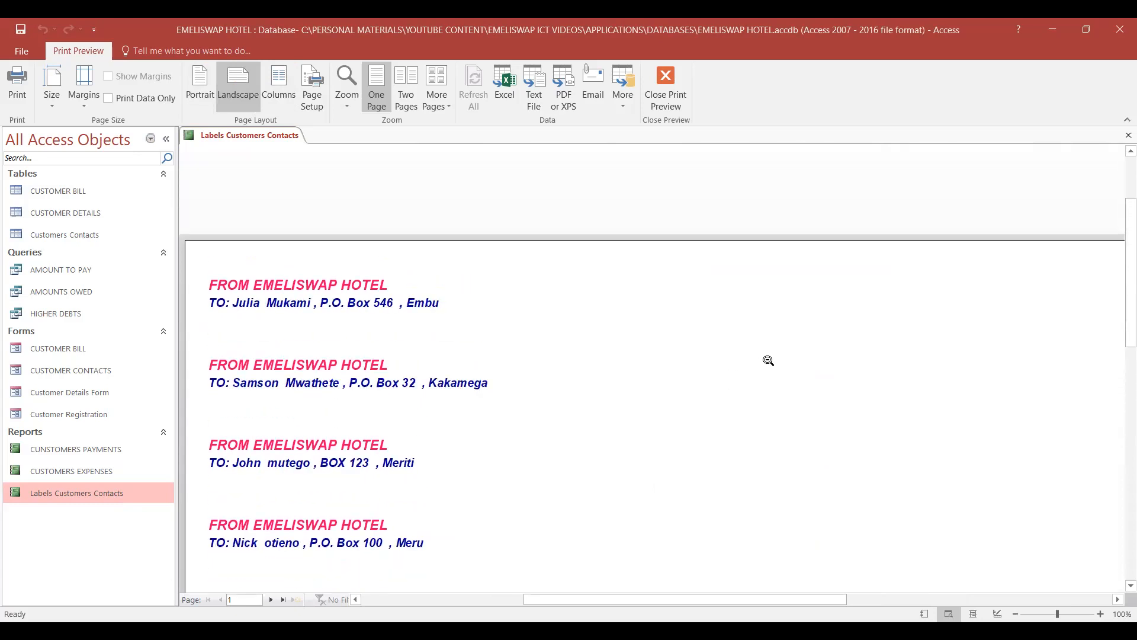
{"action": "scroll", "coordinate": [764, 359], "scroll_direction": "down", "scroll_amount": 2}
- Set the label report's page orientation to portrait and check the layout down the page
{"action": "left_click", "coordinate": [198, 96]}
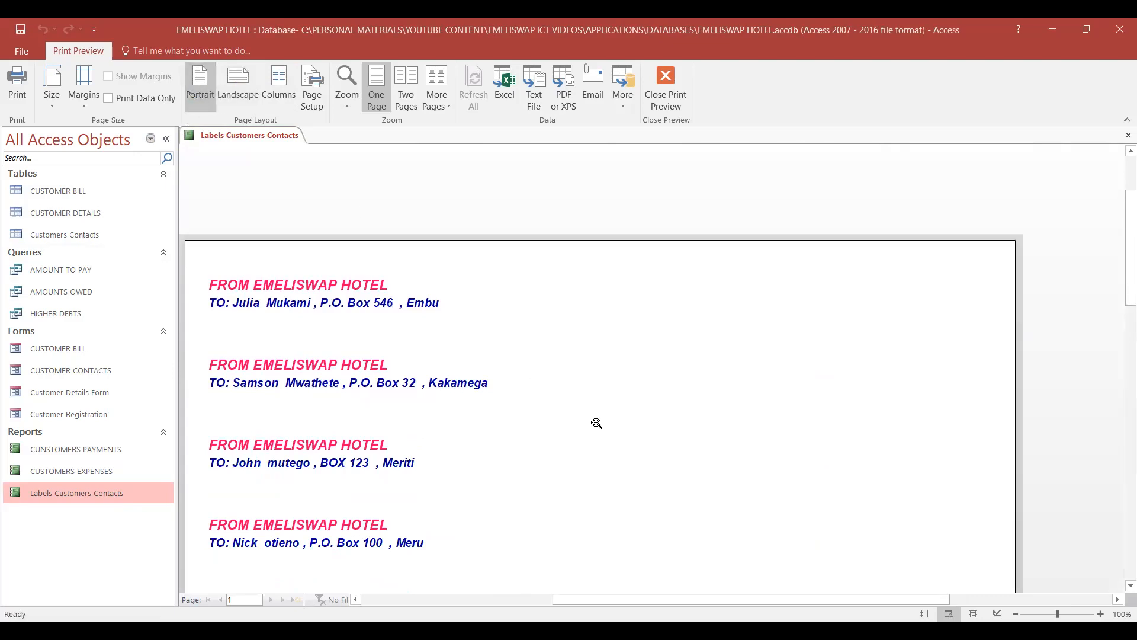
{"action": "scroll", "coordinate": [676, 395], "scroll_direction": "down", "scroll_amount": 3}
{"action": "scroll", "coordinate": [675, 395], "scroll_direction": "down", "scroll_amount": 7}
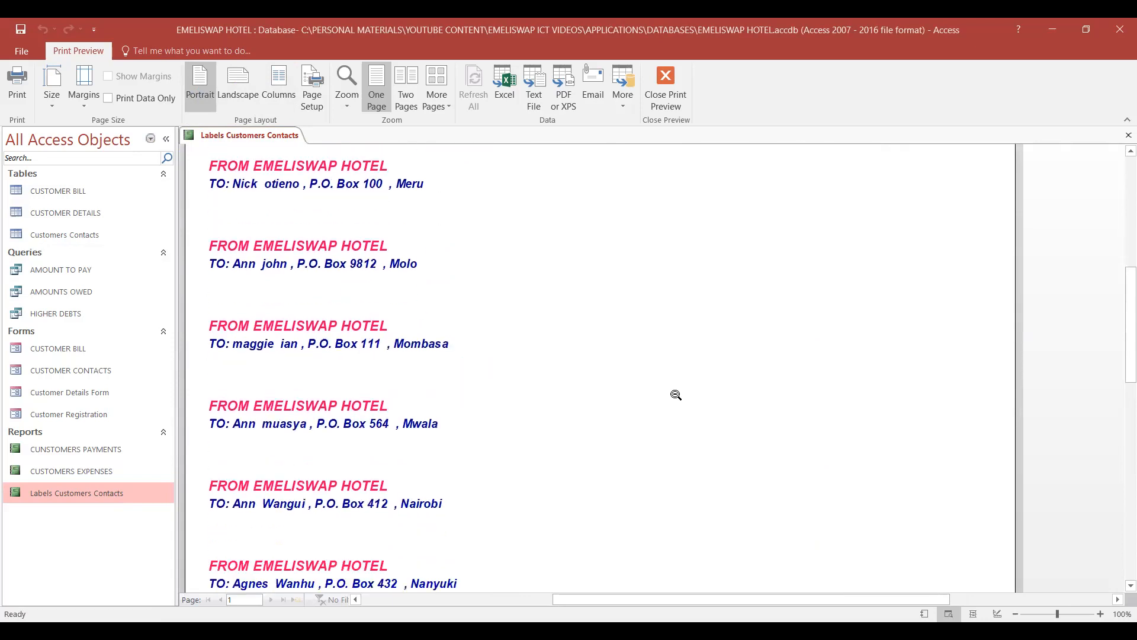
{"action": "scroll", "coordinate": [676, 395], "scroll_direction": "up", "scroll_amount": 10}
{"action": "scroll", "coordinate": [676, 395], "scroll_direction": "up", "scroll_amount": 3}
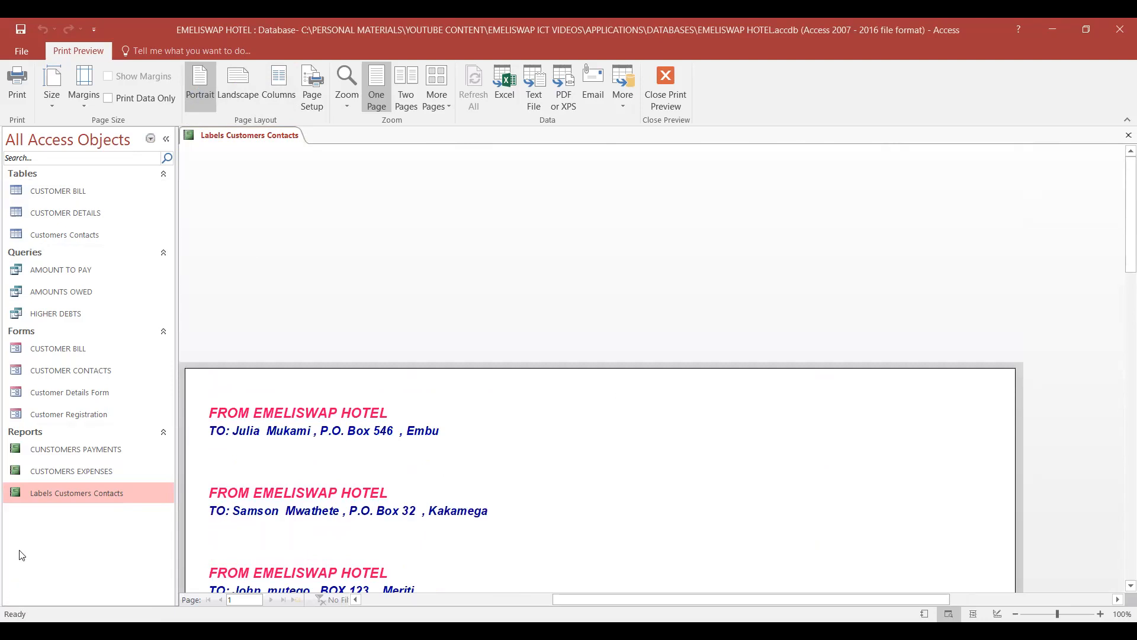
- Look through the whole portrait page of labels from the first label to the last one
{"action": "scroll", "coordinate": [634, 490], "scroll_direction": "down", "scroll_amount": 3}
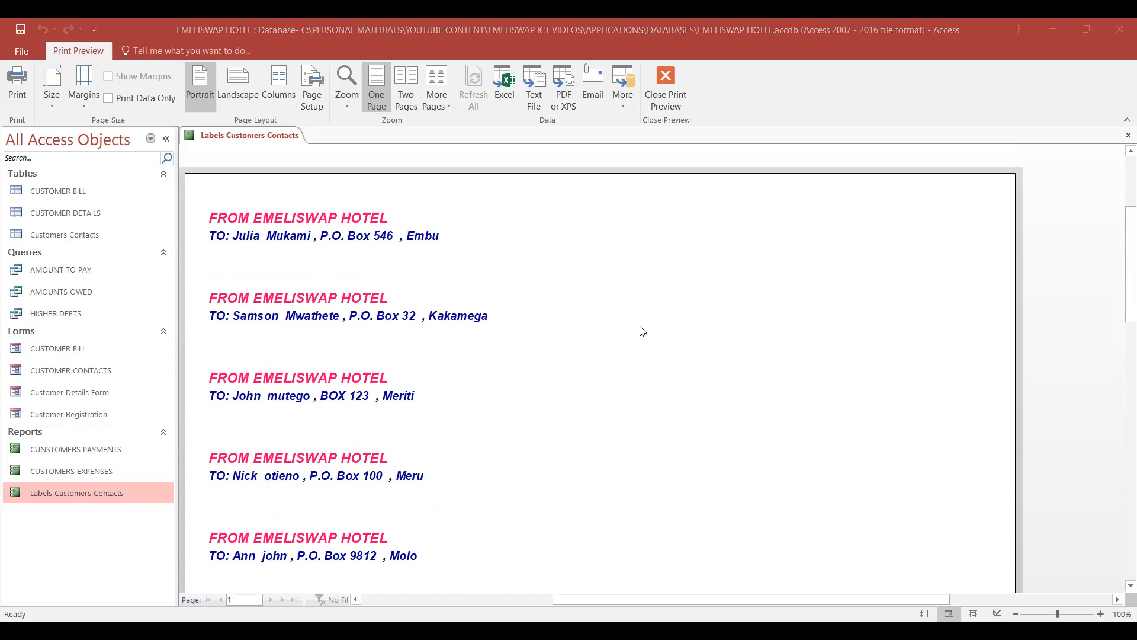
{"action": "scroll", "coordinate": [604, 315], "scroll_direction": "up", "scroll_amount": 2}
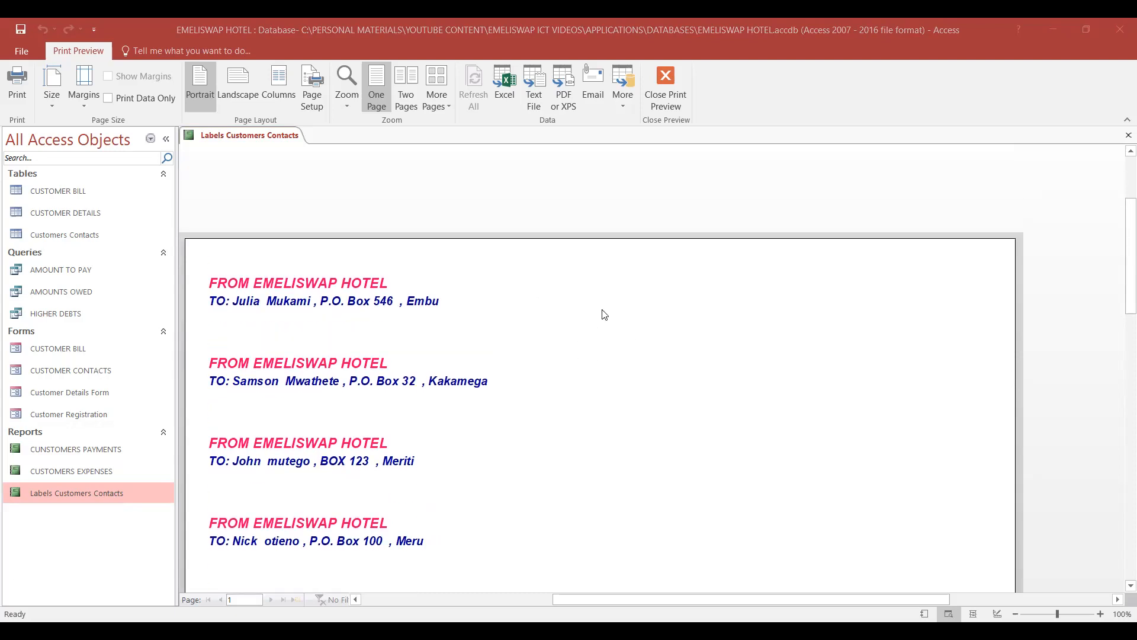
{"action": "scroll", "coordinate": [604, 315], "scroll_direction": "down", "scroll_amount": 1}
{"action": "scroll", "coordinate": [605, 314], "scroll_direction": "up", "scroll_amount": 1}
{"action": "scroll", "coordinate": [604, 315], "scroll_direction": "up", "scroll_amount": 1}
{"action": "scroll", "coordinate": [604, 314], "scroll_direction": "down", "scroll_amount": 2}
{"action": "scroll", "coordinate": [780, 354], "scroll_direction": "down", "scroll_amount": 10}
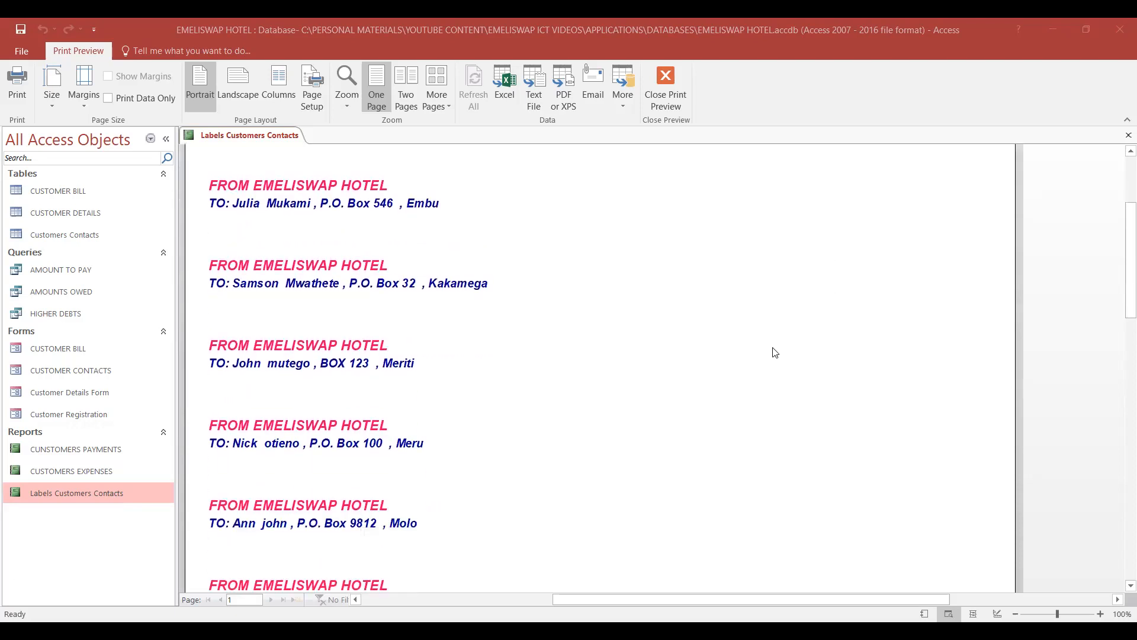
{"action": "scroll", "coordinate": [775, 353], "scroll_direction": "up", "scroll_amount": 10}
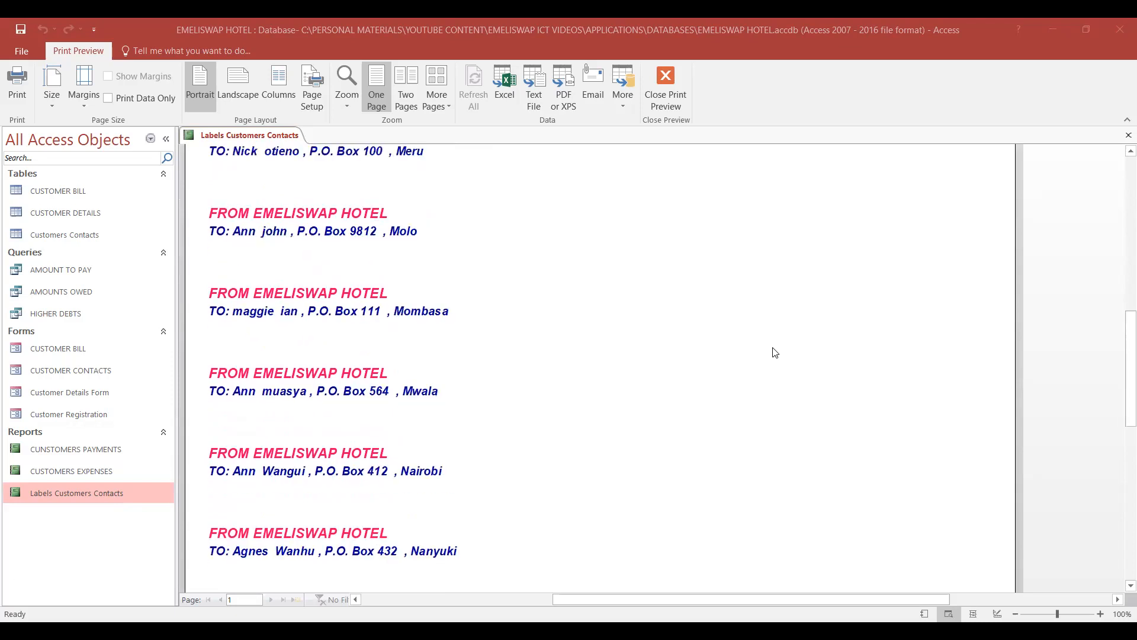
{"action": "scroll", "coordinate": [775, 353], "scroll_direction": "up", "scroll_amount": 2}
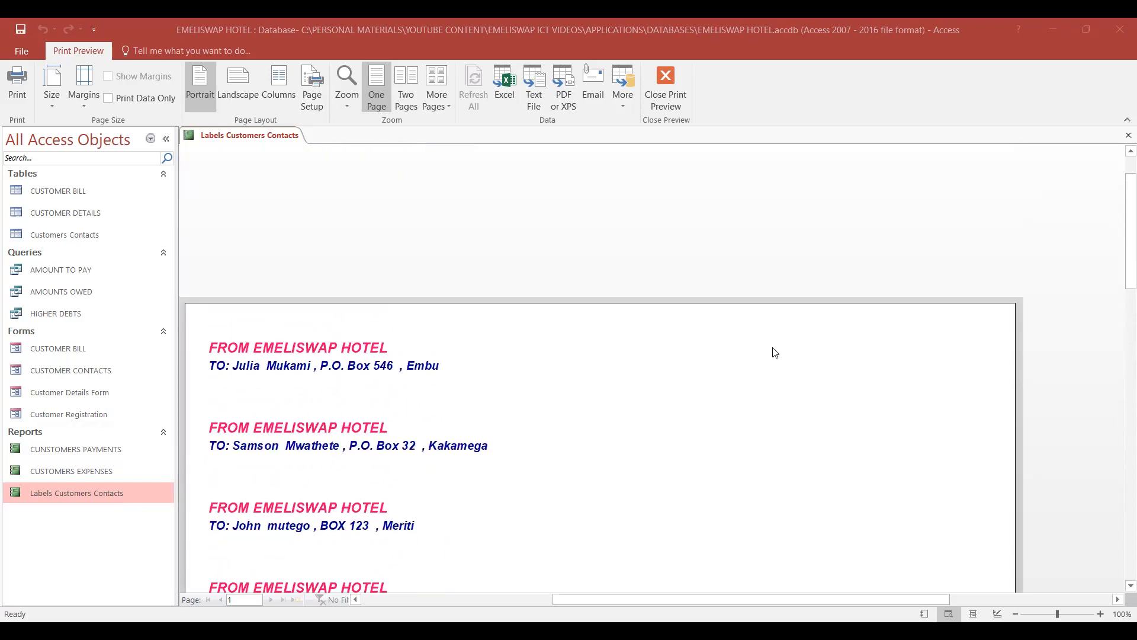
{"action": "scroll", "coordinate": [775, 353], "scroll_direction": "up", "scroll_amount": 1}
{"action": "scroll", "coordinate": [773, 354], "scroll_direction": "down", "scroll_amount": 3}
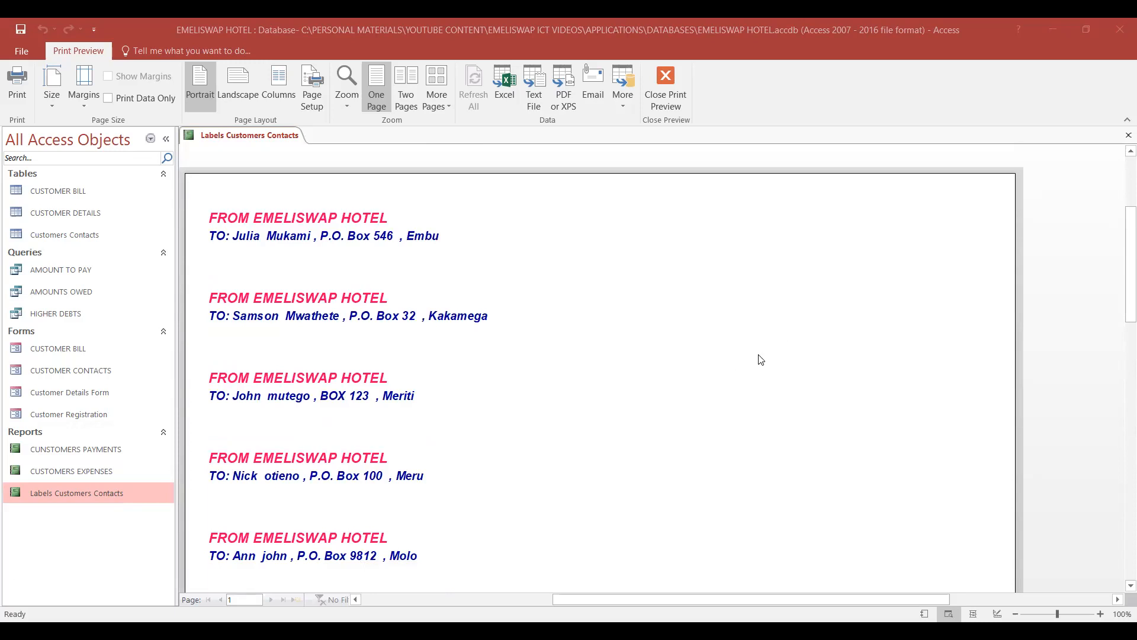
{"action": "scroll", "coordinate": [761, 359], "scroll_direction": "up", "scroll_amount": 3}
{"action": "scroll", "coordinate": [760, 359], "scroll_direction": "down", "scroll_amount": 5}
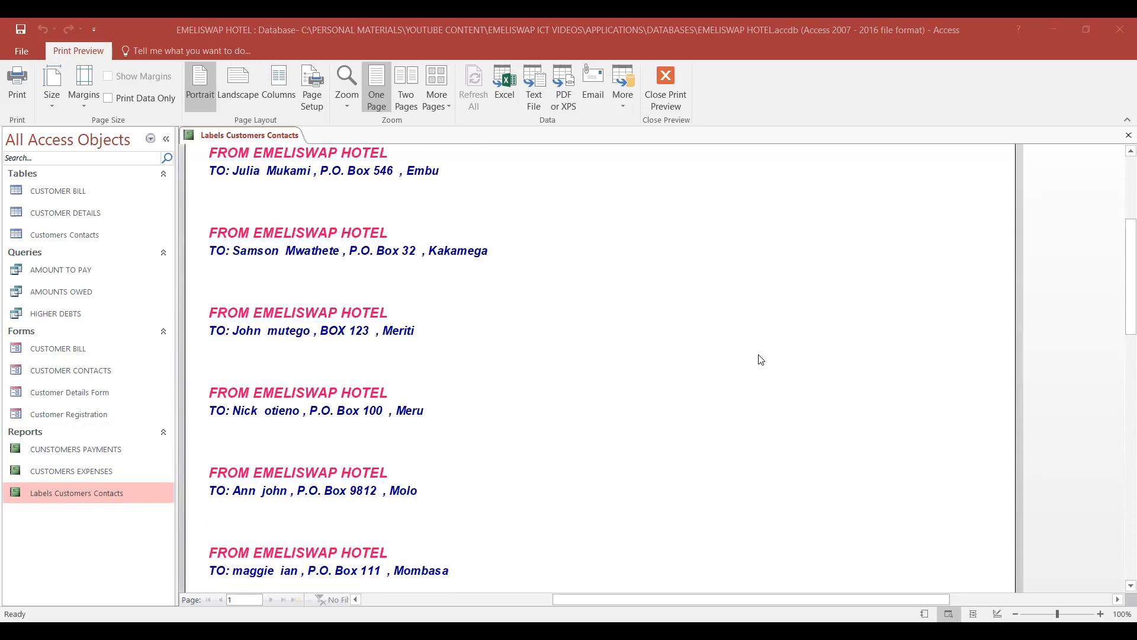
{"action": "scroll", "coordinate": [760, 359], "scroll_direction": "down", "scroll_amount": 7}
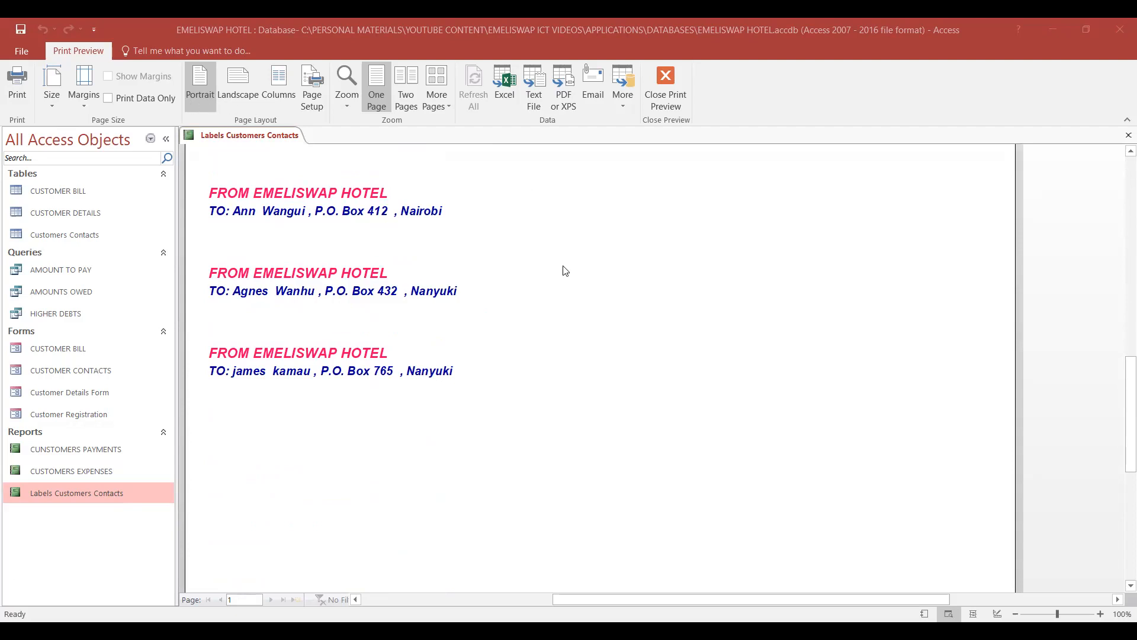
- Preview the labels in the two-page view, and return to viewing one whole page
{"action": "scroll", "coordinate": [562, 266], "scroll_direction": "up", "scroll_amount": 2}
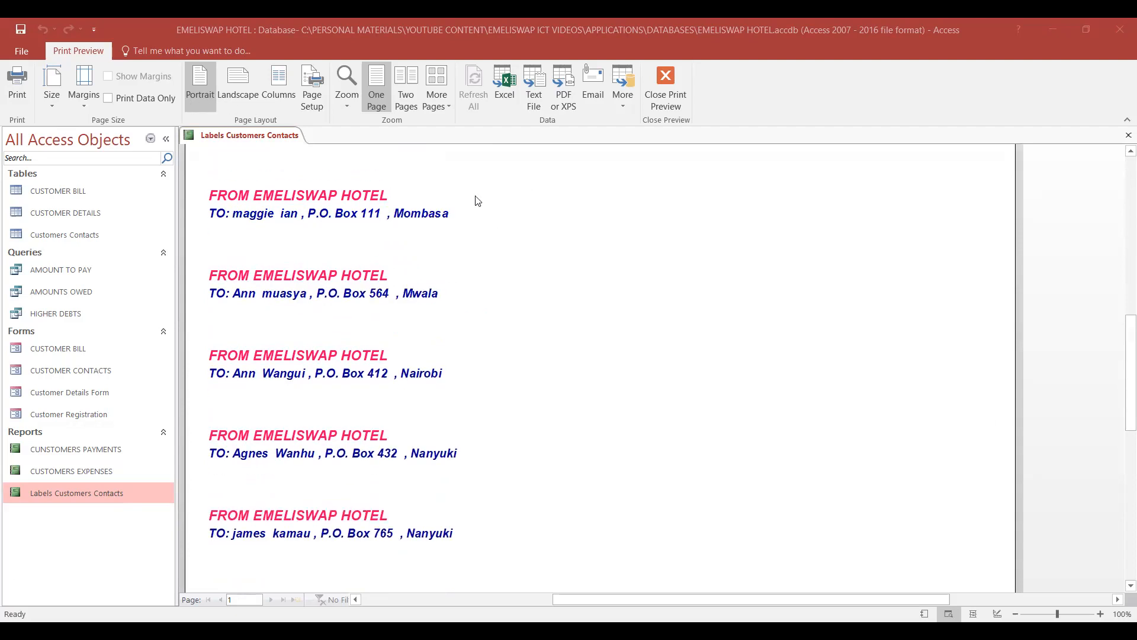
{"action": "left_click", "coordinate": [407, 89]}
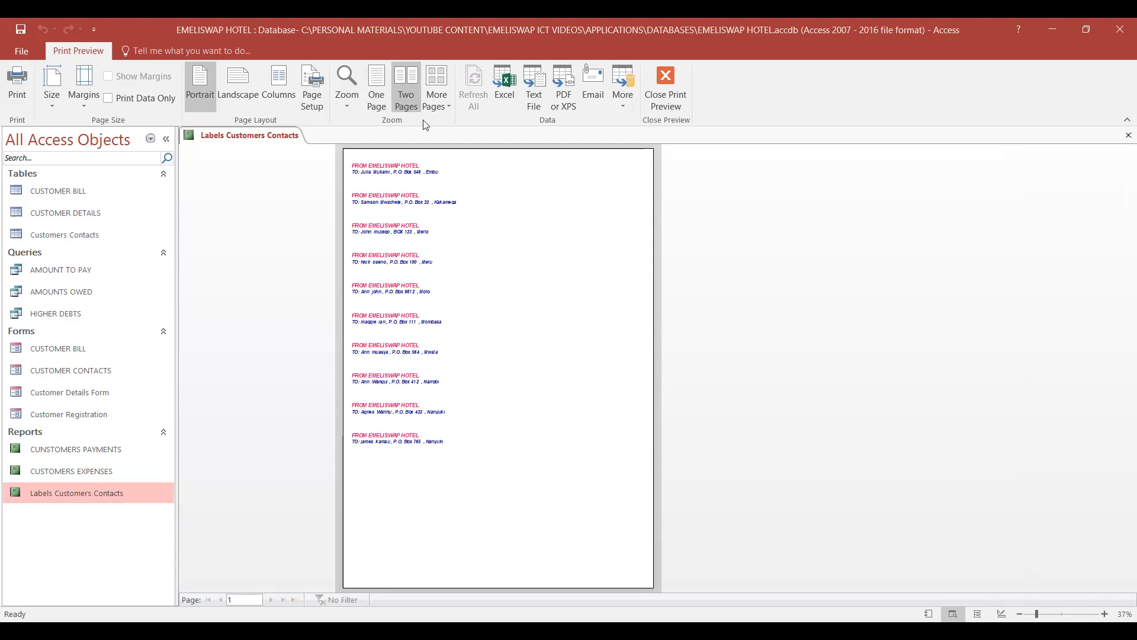
{"action": "left_click", "coordinate": [380, 92]}
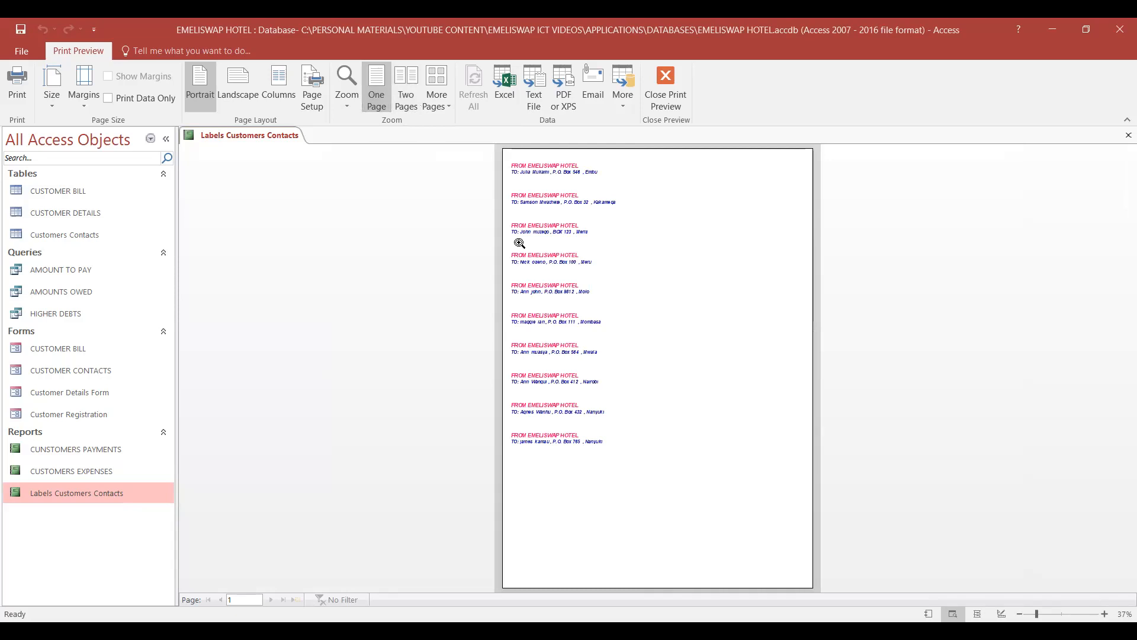
- Open the print settings for the labels, choosing Microsoft Print to PDF as the printer and Pages as the print range
{"action": "left_click", "coordinate": [17, 81]}
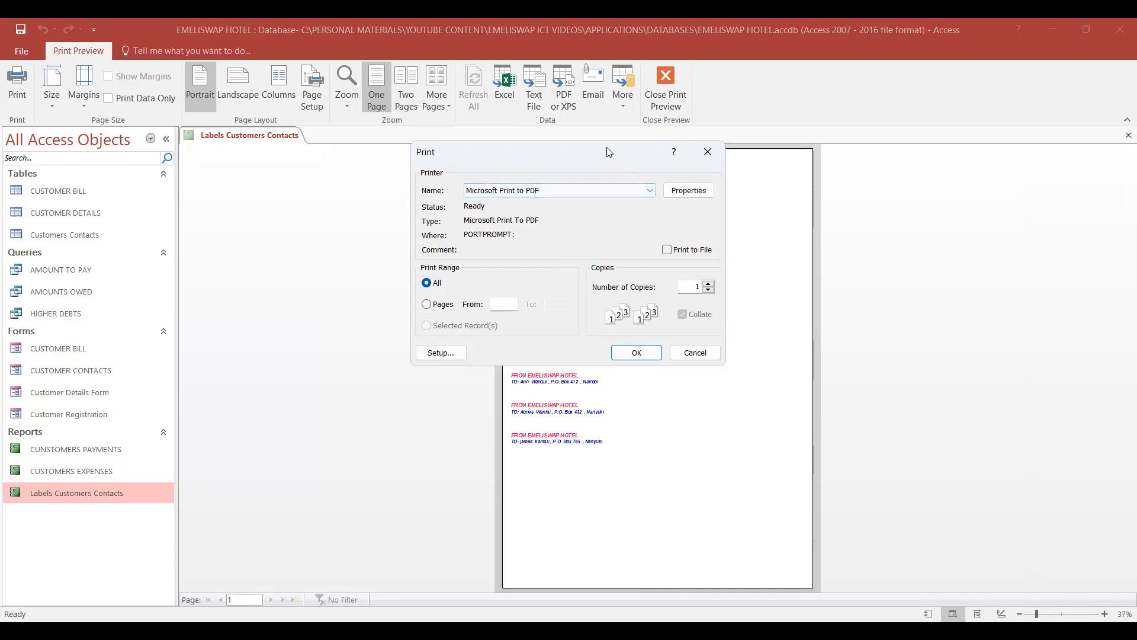
{"action": "left_click_drag", "start_coordinate": [609, 152], "coordinate": [576, 184]}
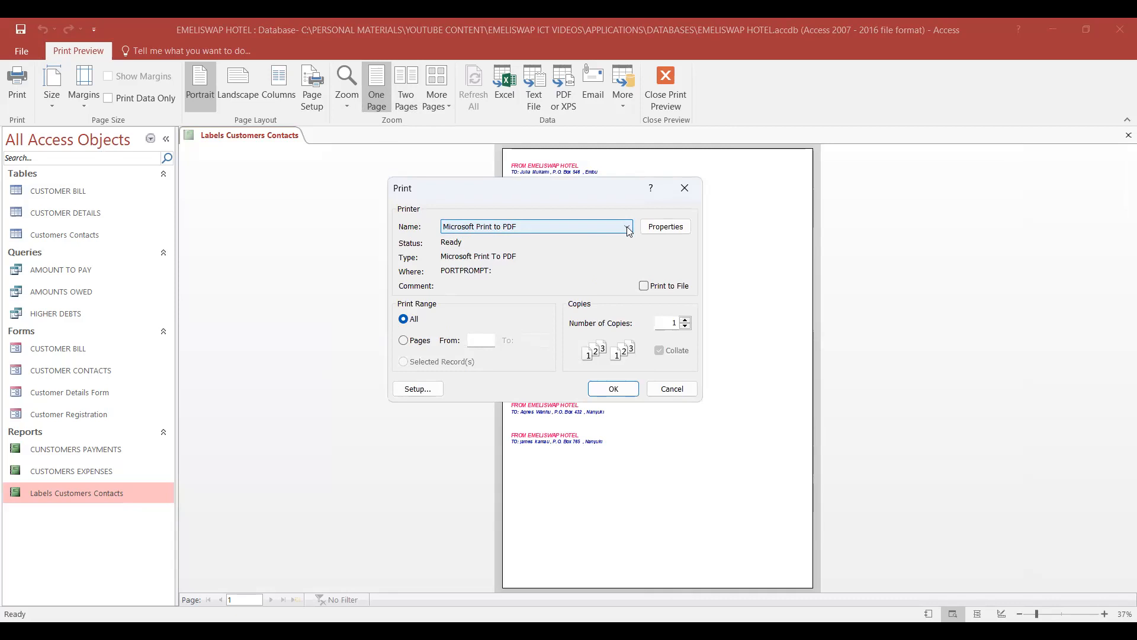
{"action": "left_click", "coordinate": [627, 227]}
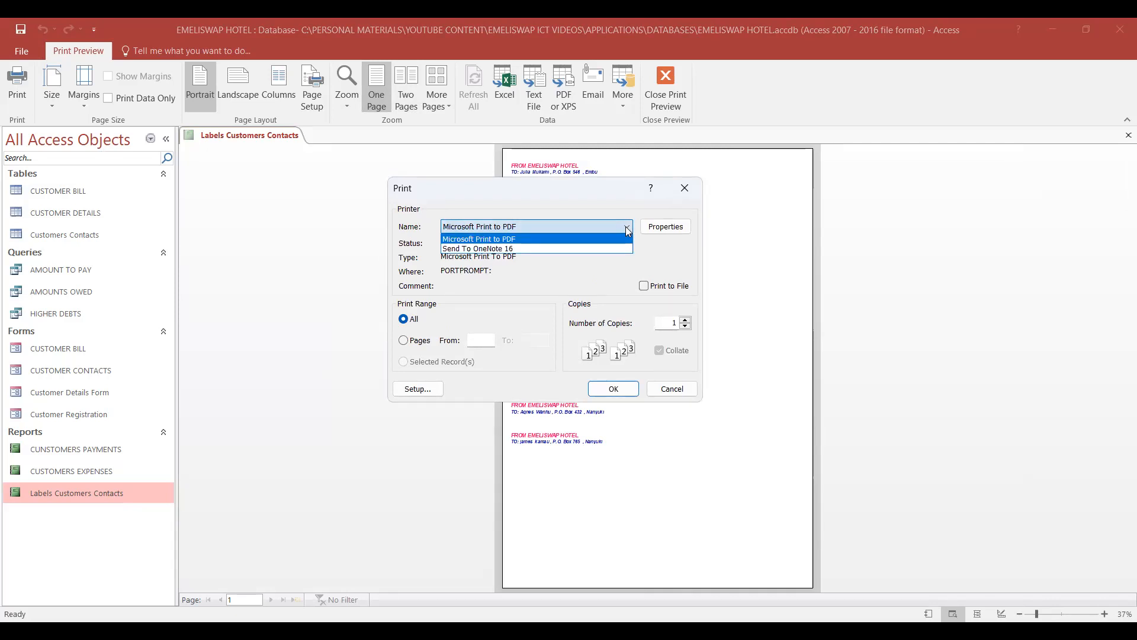
{"action": "left_click", "coordinate": [511, 239]}
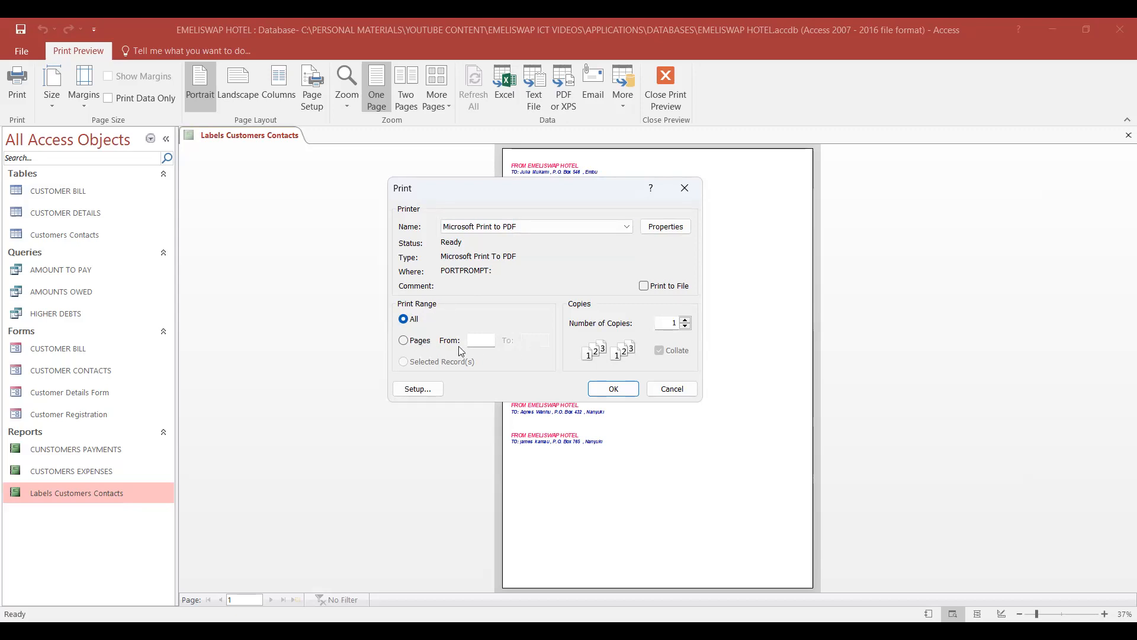
{"action": "left_click", "coordinate": [419, 340]}
- Review the margins and column settings in the print job's page setup, and close it without changes
{"action": "left_click", "coordinate": [424, 393]}
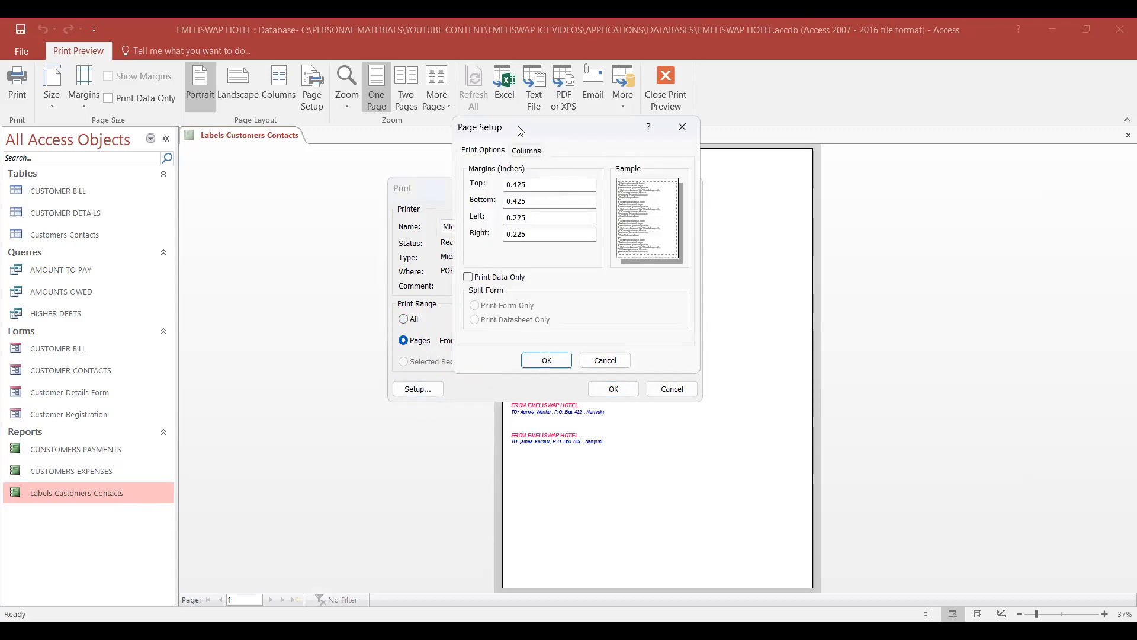
{"action": "left_click", "coordinate": [527, 151]}
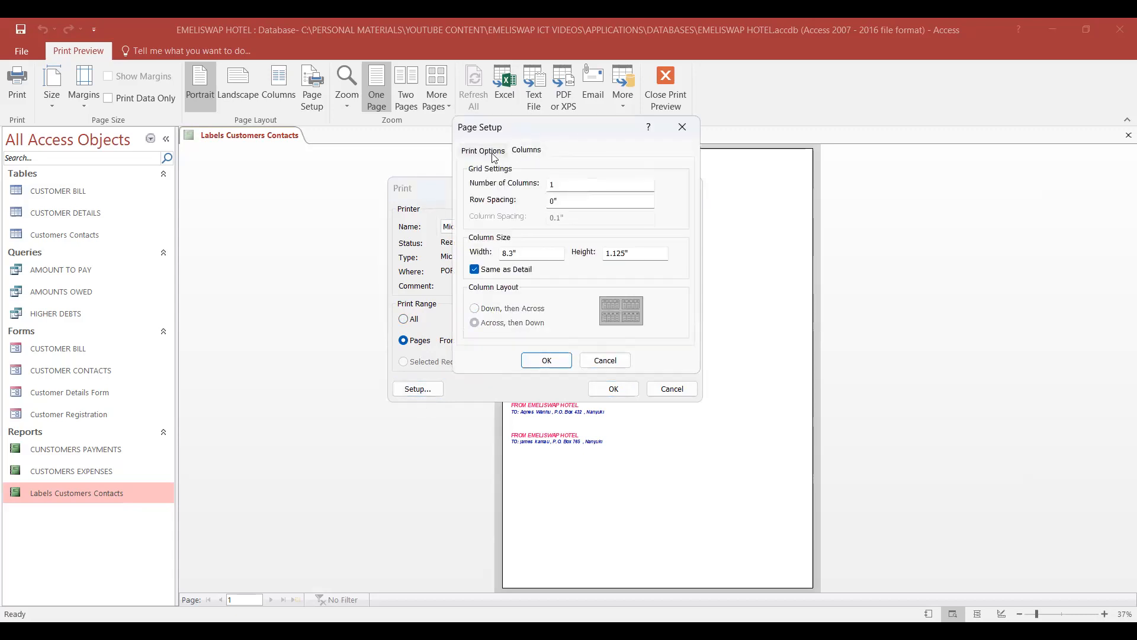
{"action": "left_click", "coordinate": [681, 127]}
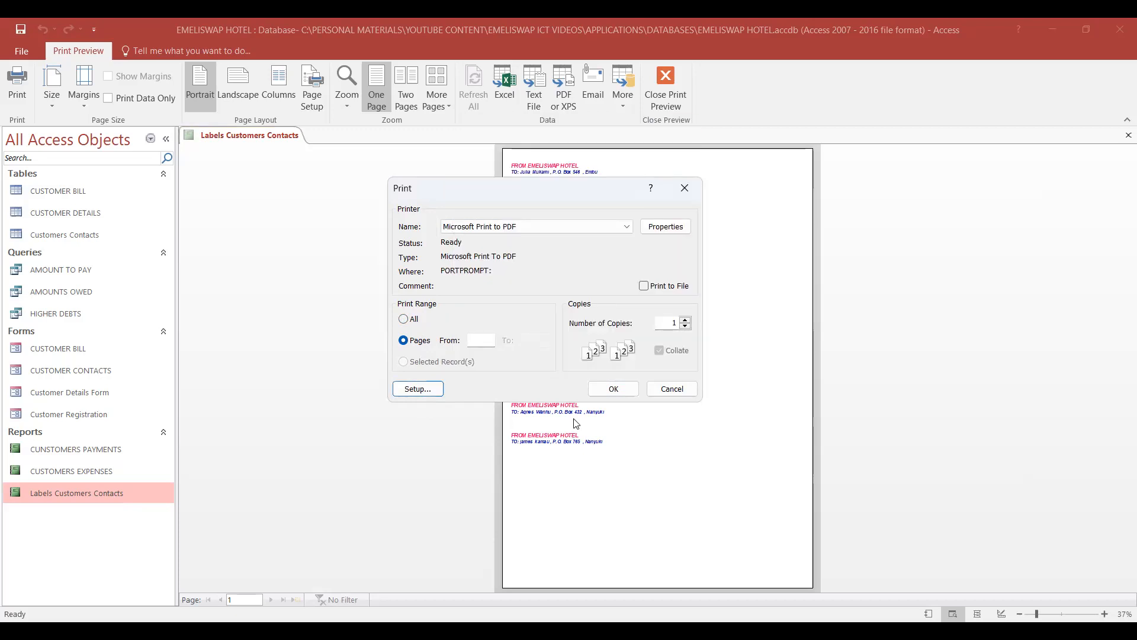
- Set the number of copies to 2 and confirm printing of the labels
{"action": "left_click", "coordinate": [686, 321]}
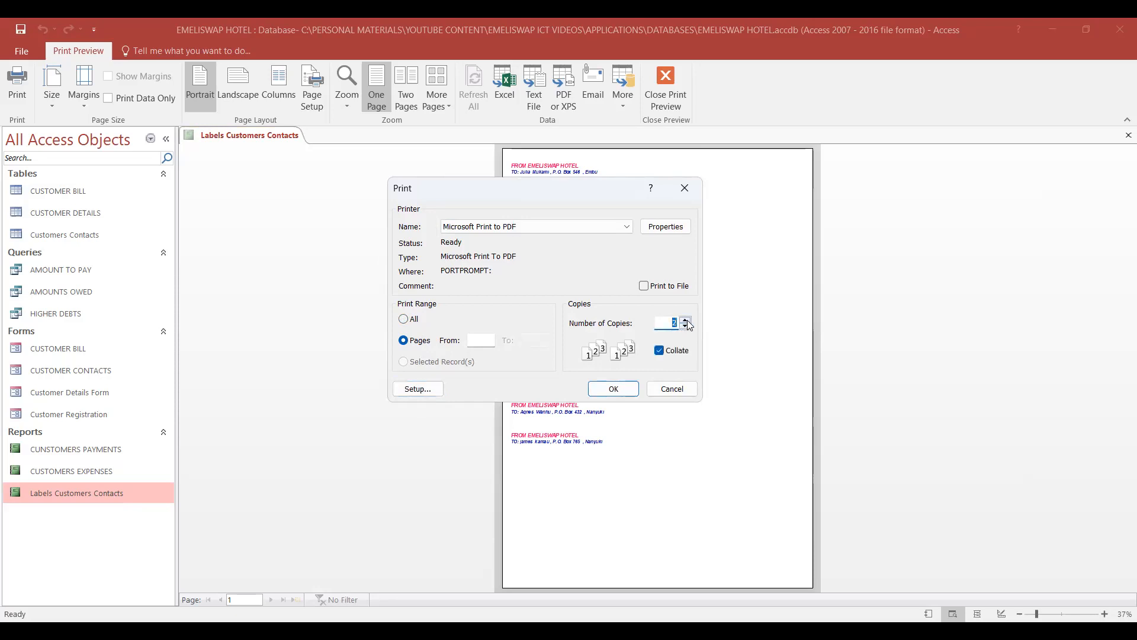
{"action": "left_click", "coordinate": [686, 321]}
{"action": "left_click", "coordinate": [686, 320]}
{"action": "left_click", "coordinate": [686, 327]}
{"action": "left_click", "coordinate": [685, 327]}
{"action": "left_click", "coordinate": [614, 390]}
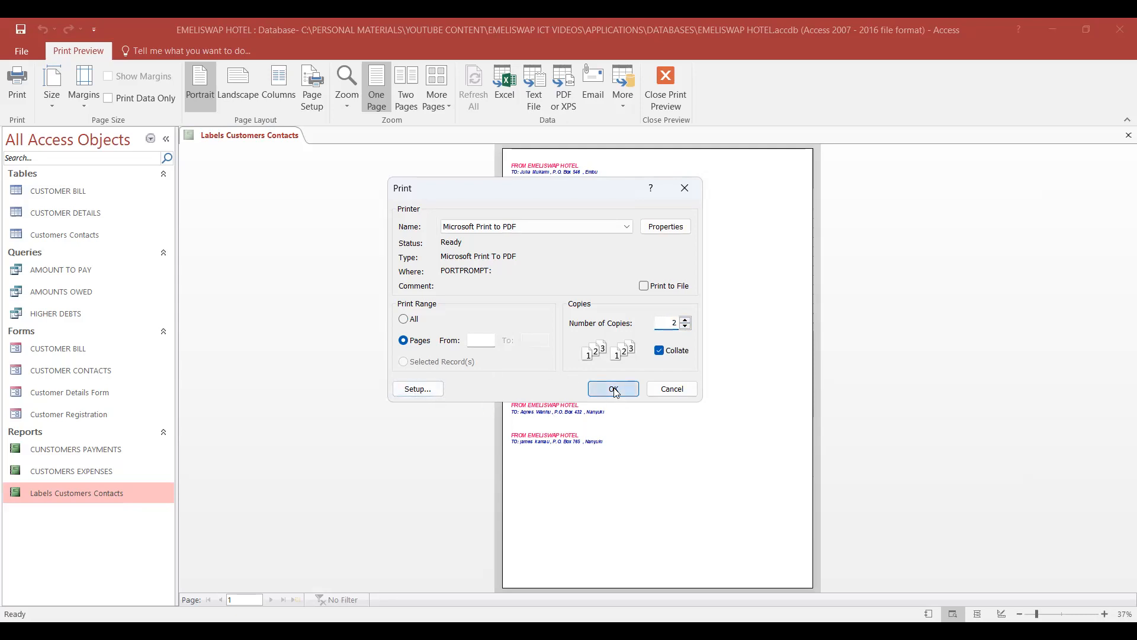
- Set the print range to All and confirm printing of the labels
{"action": "left_click", "coordinate": [614, 390]}
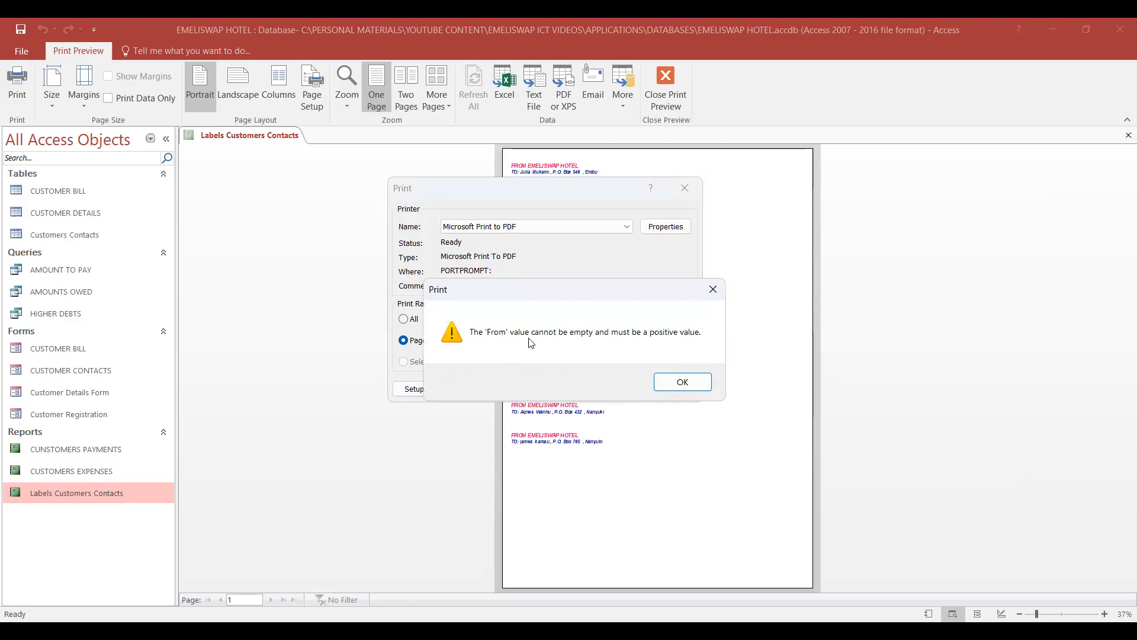
{"action": "left_click", "coordinate": [714, 288]}
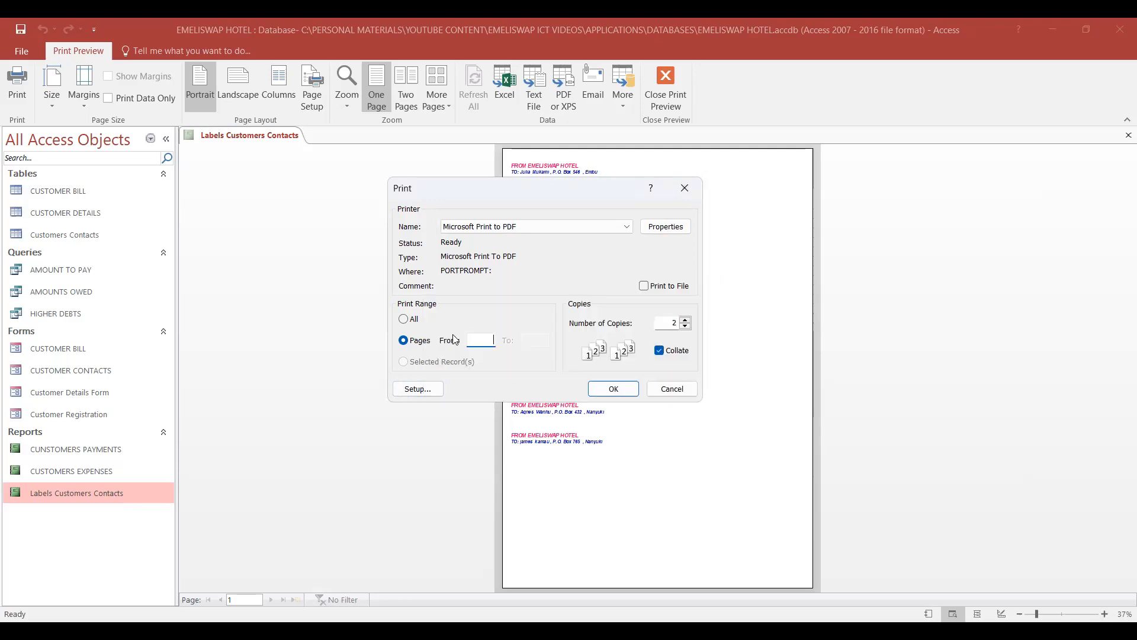
{"action": "left_click", "coordinate": [406, 320]}
{"action": "left_click", "coordinate": [615, 389]}
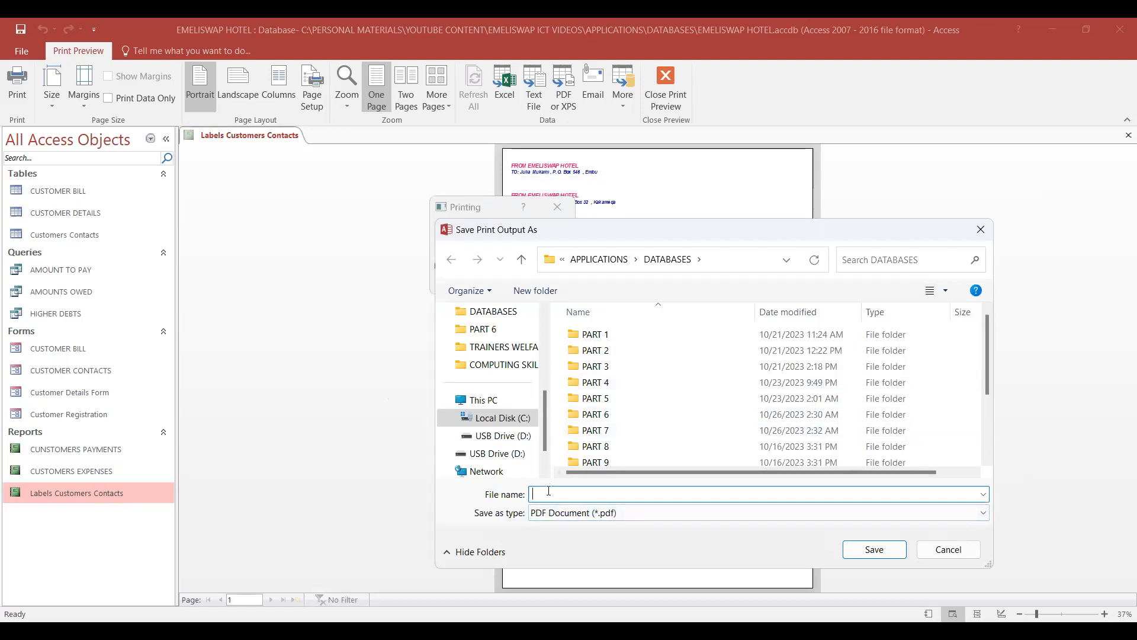
- Save the print output as a PDF document named Labels in the DATABASES folder
{"action": "type", "text": "Labels"}
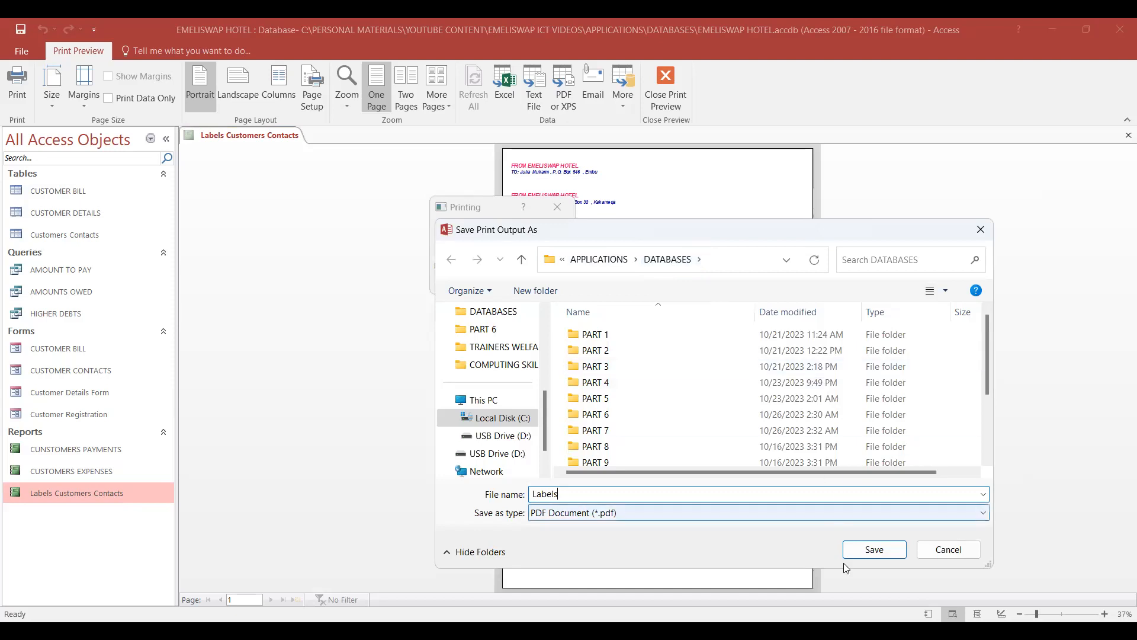
{"action": "left_click", "coordinate": [880, 553]}
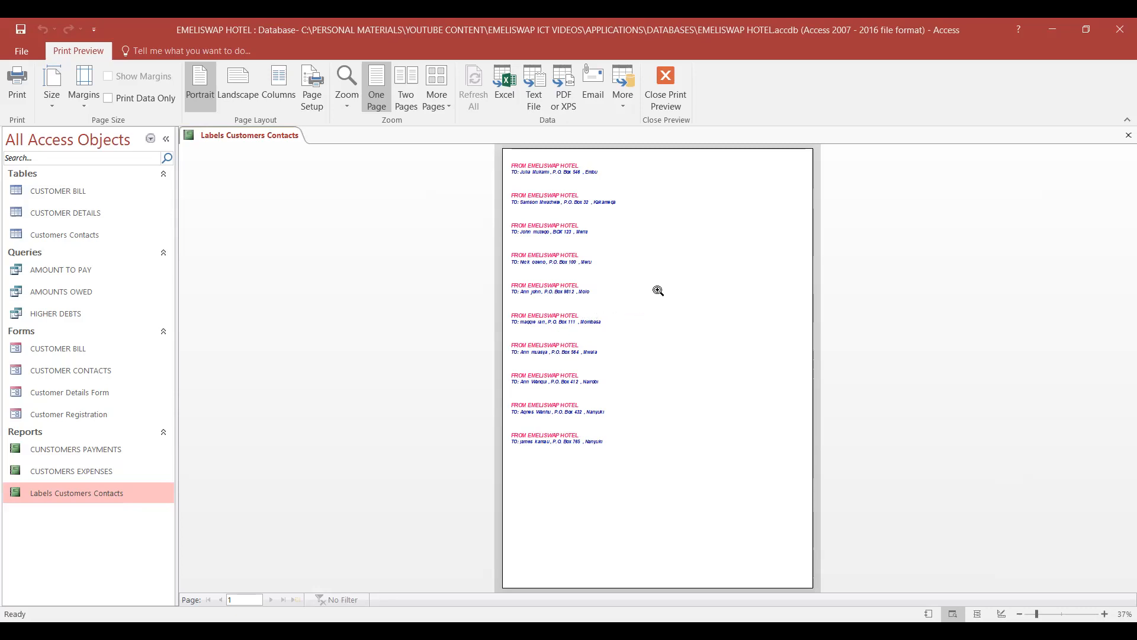
- Close the print preview and the Labels Customers Contacts report
{"action": "left_click", "coordinate": [669, 106]}
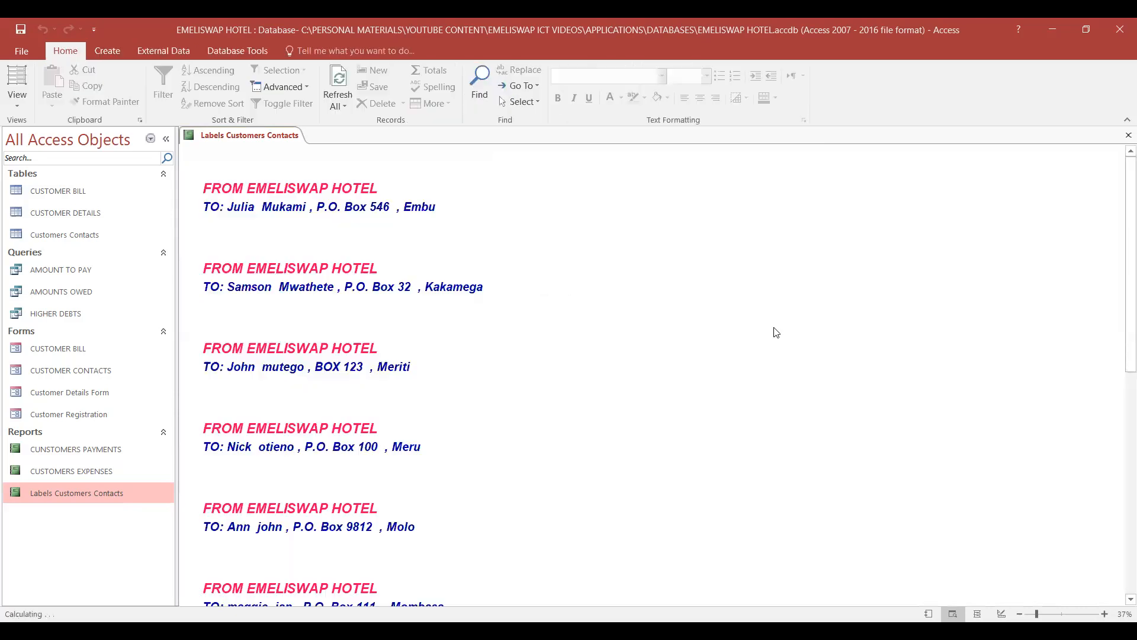
{"action": "right_click", "coordinate": [263, 137]}
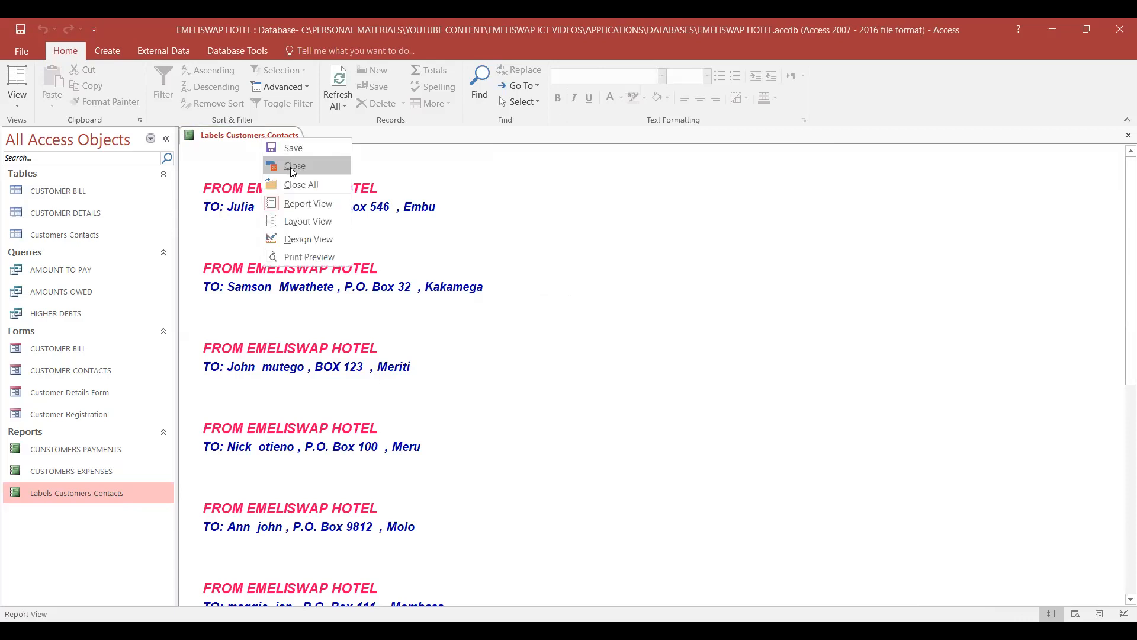
{"action": "left_click", "coordinate": [290, 167]}
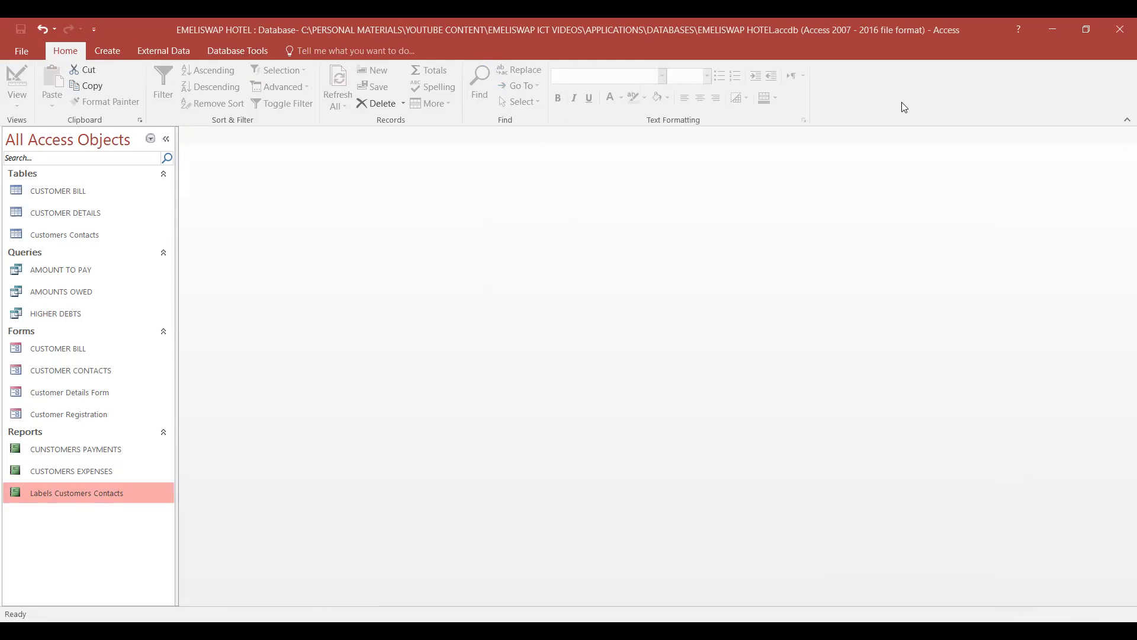
- Switch to File Explorer, reload the DATABASES folder and select the Labels PDF
{"action": "key", "text": "alt+Tab"}
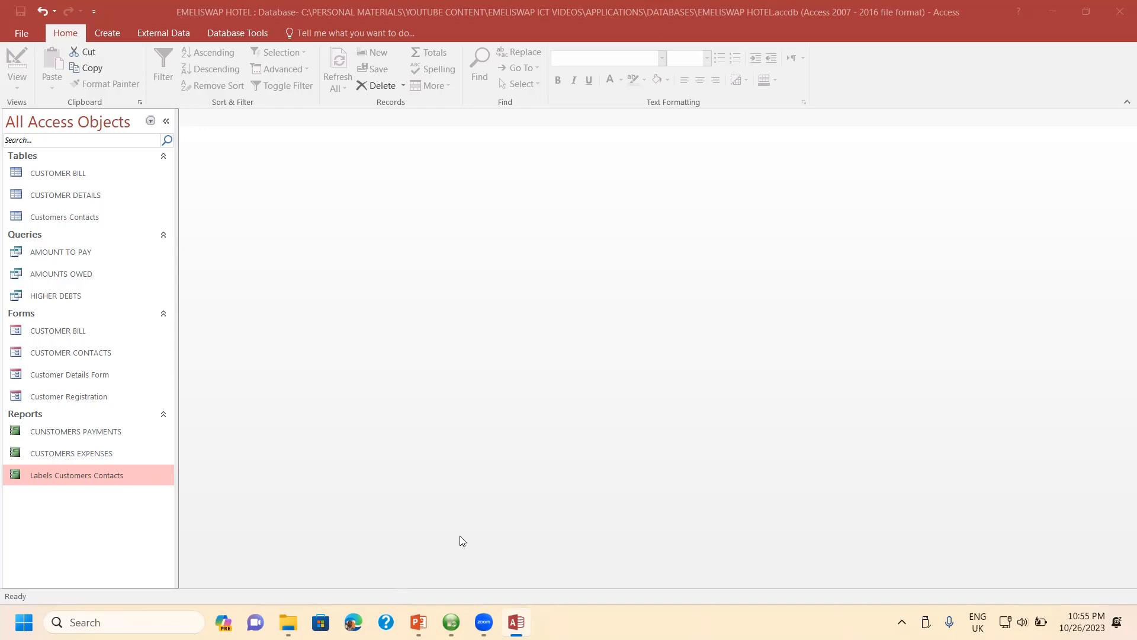
{"action": "mouse_move", "coordinate": [287, 621]}
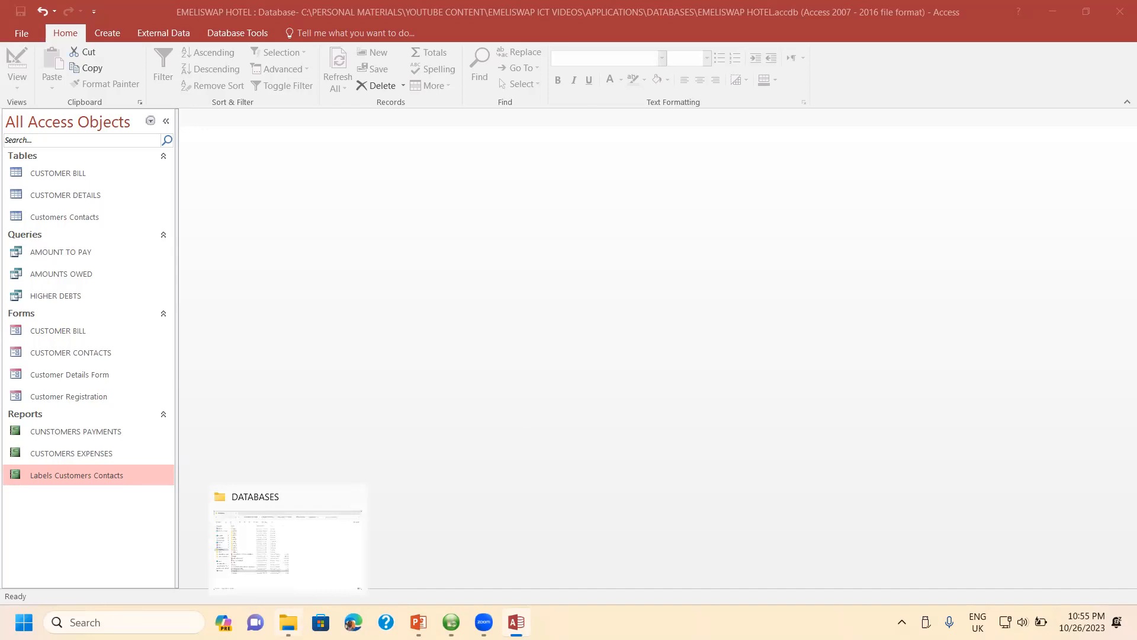
{"action": "left_click", "coordinate": [362, 570]}
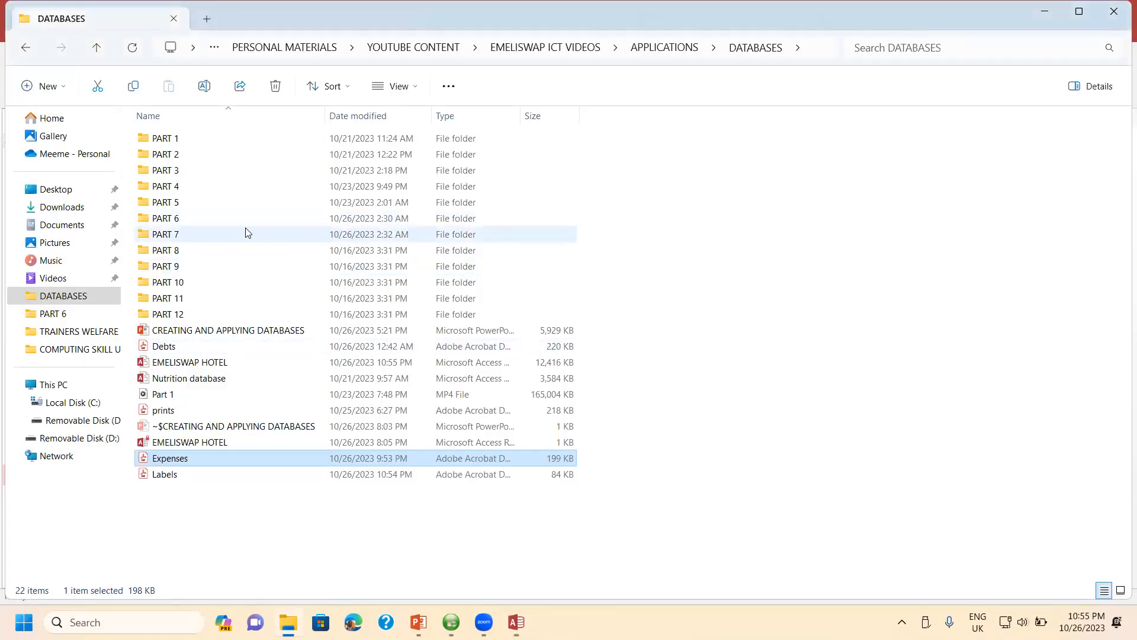
{"action": "left_click", "coordinate": [65, 297]}
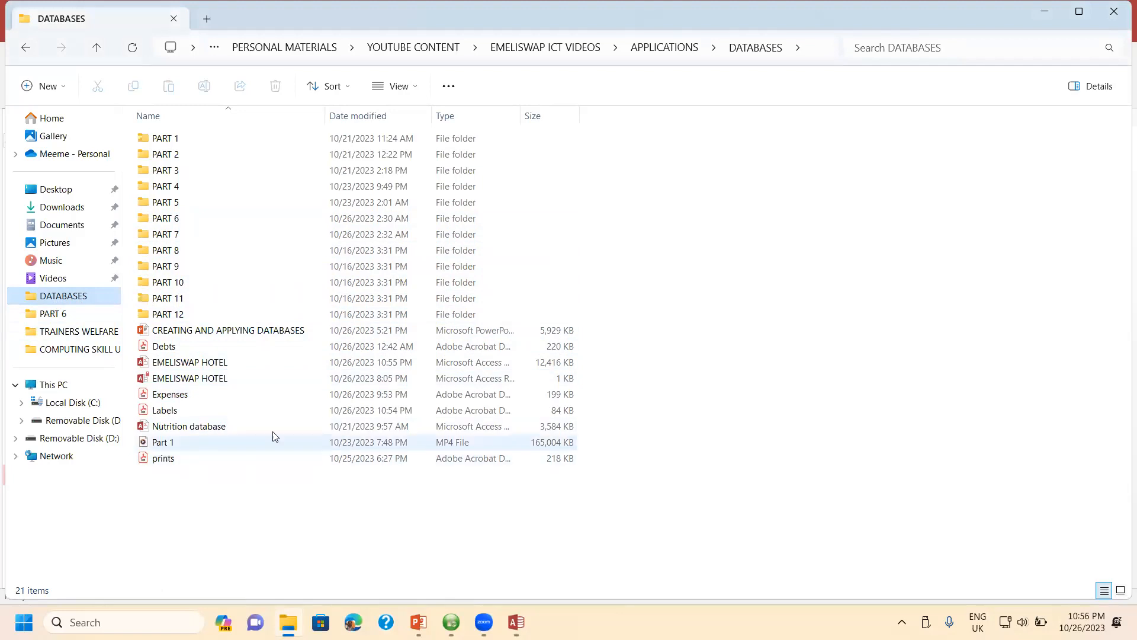
{"action": "left_click", "coordinate": [187, 411]}
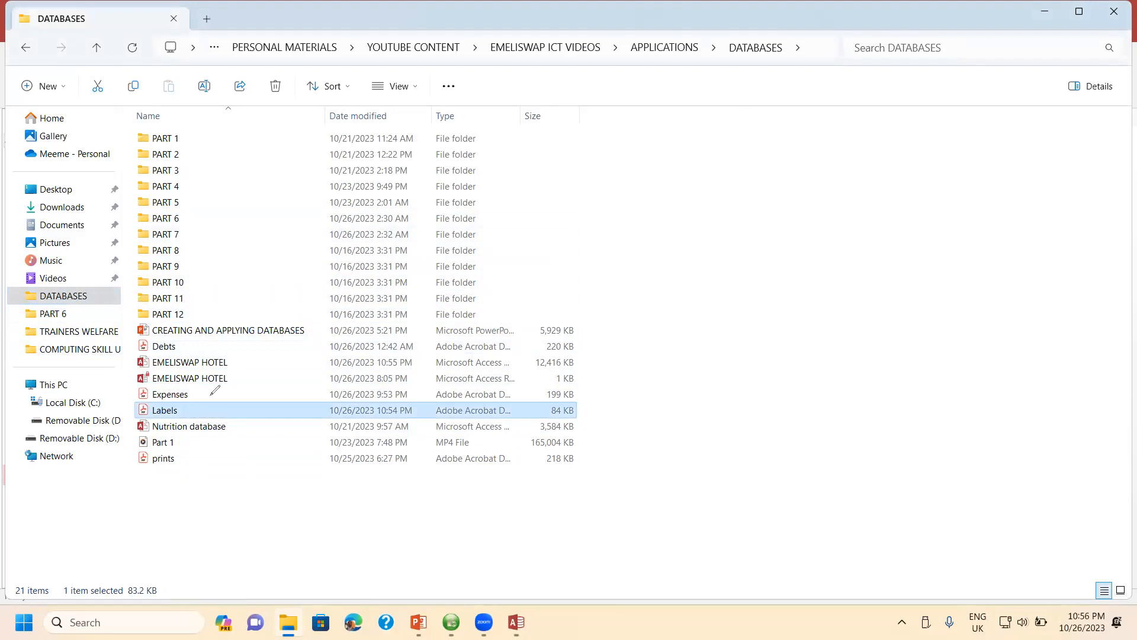
{"action": "left_click", "coordinate": [427, 411]}
{"action": "mouse_move", "coordinate": [421, 403]}
{"action": "left_mouse_down"}
{"action": "mouse_move", "coordinate": [335, 395]}
{"action": "mouse_move", "coordinate": [342, 414]}
{"action": "mouse_move", "coordinate": [422, 423]}
{"action": "mouse_move", "coordinate": [422, 405]}
{"action": "left_mouse_up"}
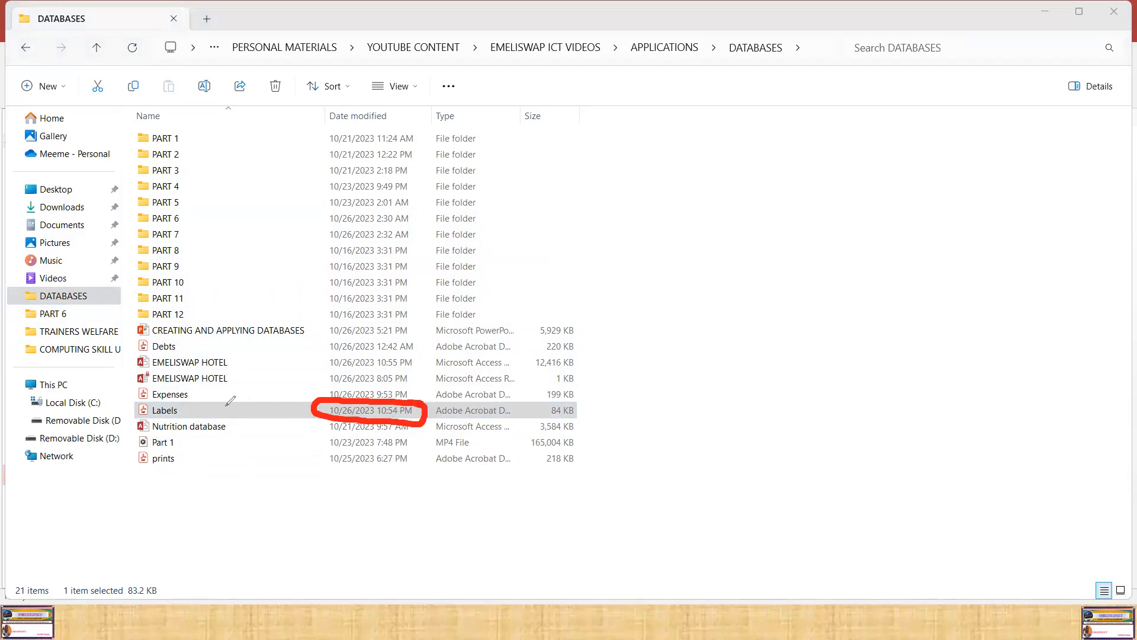
{"action": "left_click_drag", "start_coordinate": [216, 408], "coordinate": [287, 392]}
{"action": "left_click", "coordinate": [5, 407]}
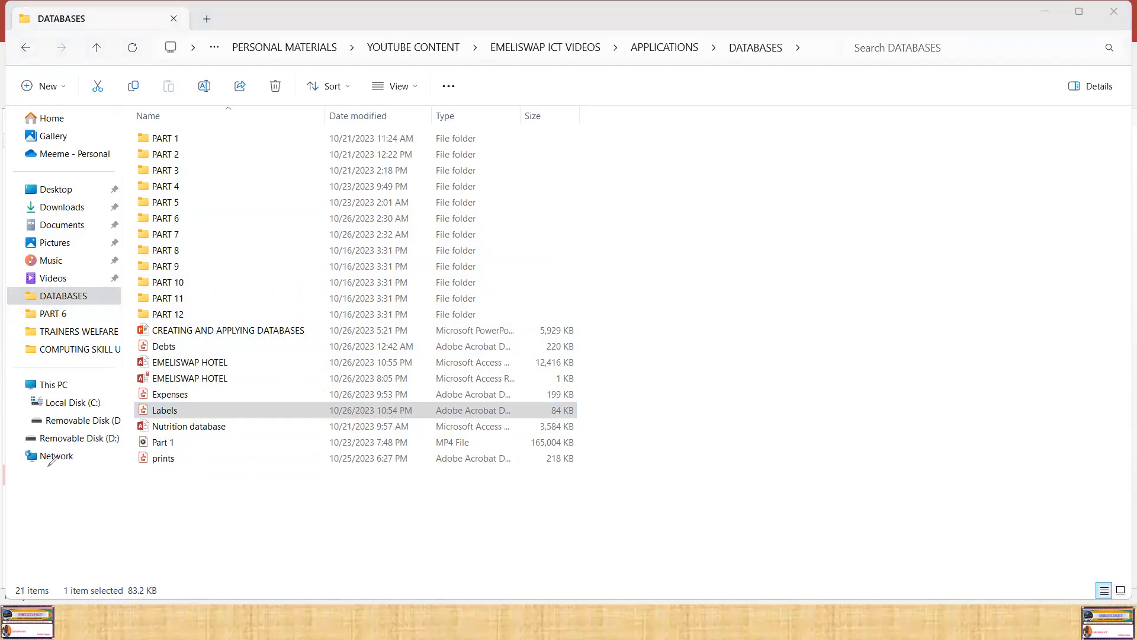
- Open the Labels PDF in Adobe Acrobat and hide the list of all tools
{"action": "left_click", "coordinate": [187, 410]}
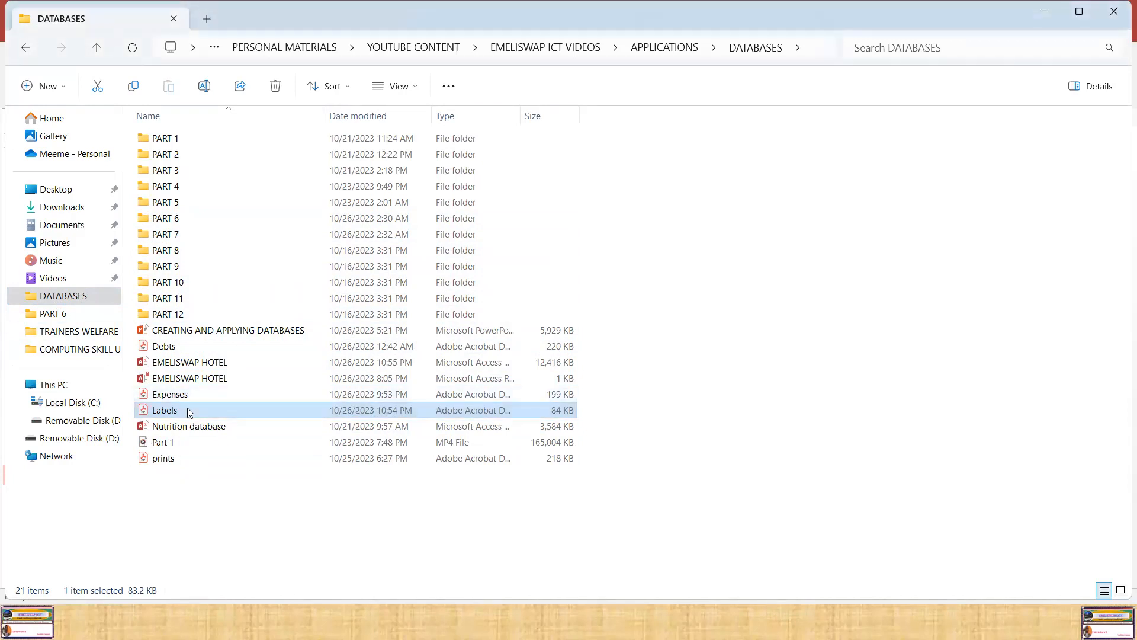
{"action": "right_click", "coordinate": [187, 409]}
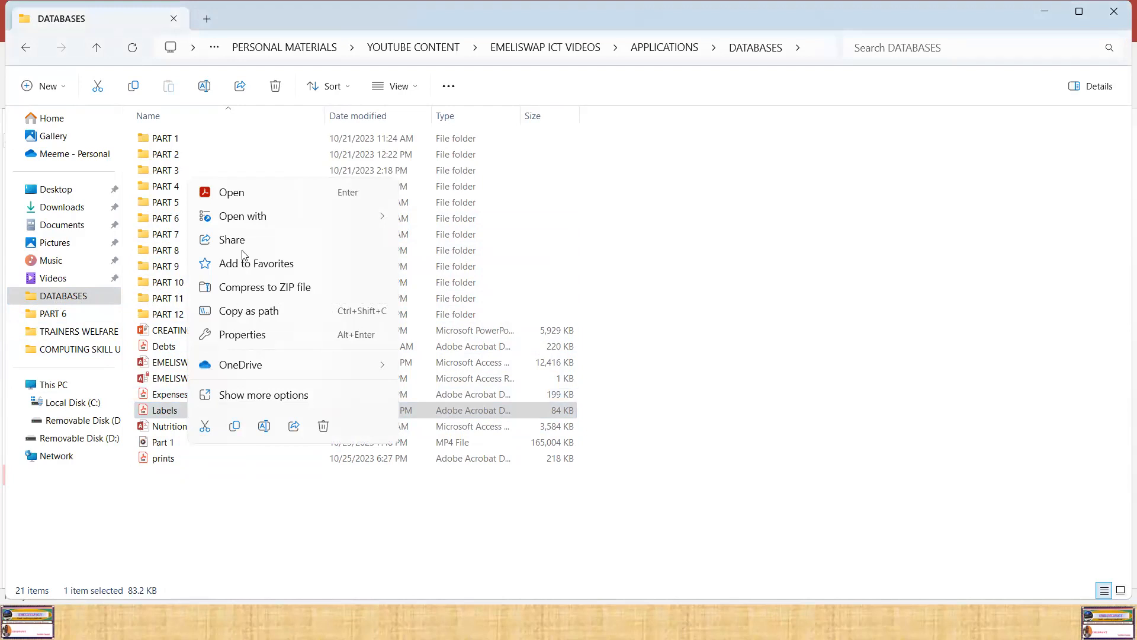
{"action": "left_click", "coordinate": [236, 194]}
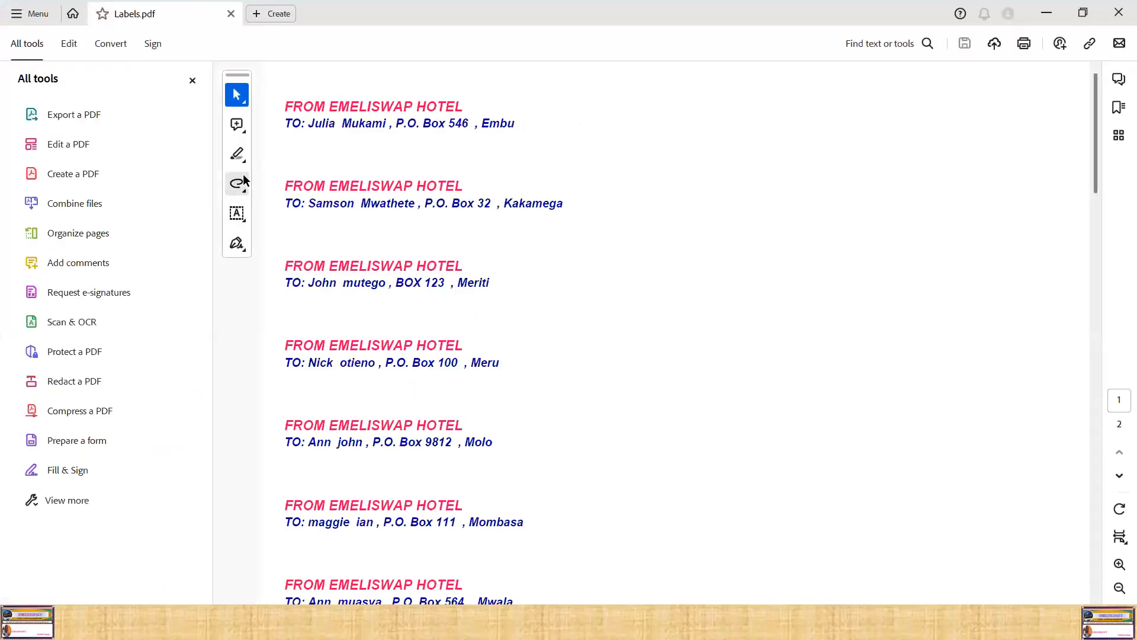
{"action": "left_click", "coordinate": [192, 81]}
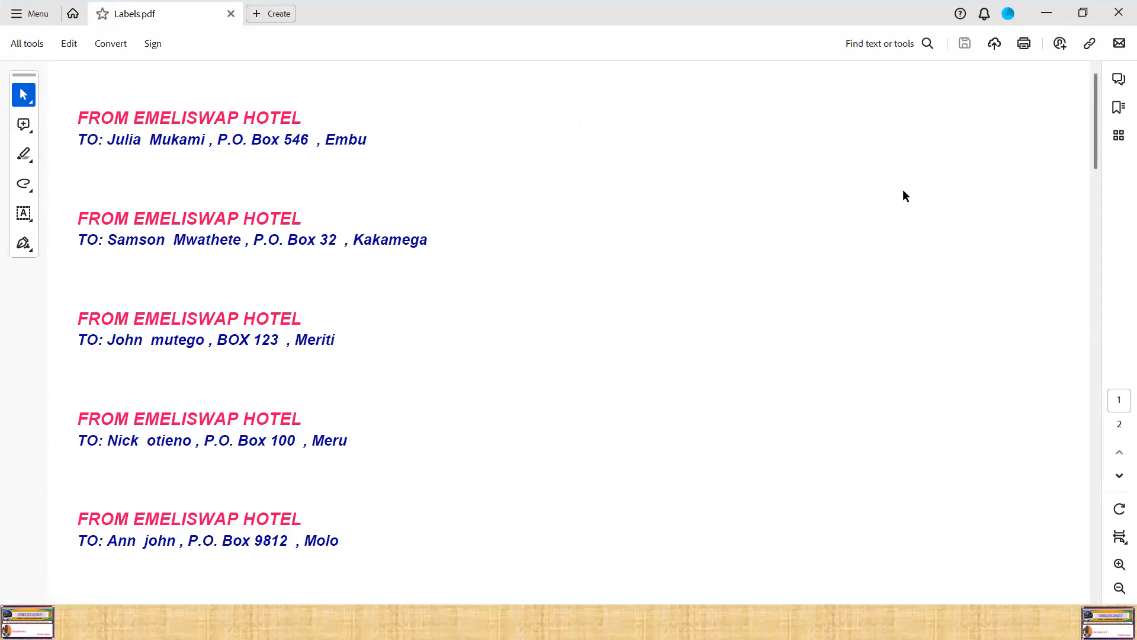
- Examine the printed customer labels on both pages of the PDF, comparing the two copies
{"action": "scroll", "coordinate": [747, 285], "scroll_direction": "down", "scroll_amount": 5}
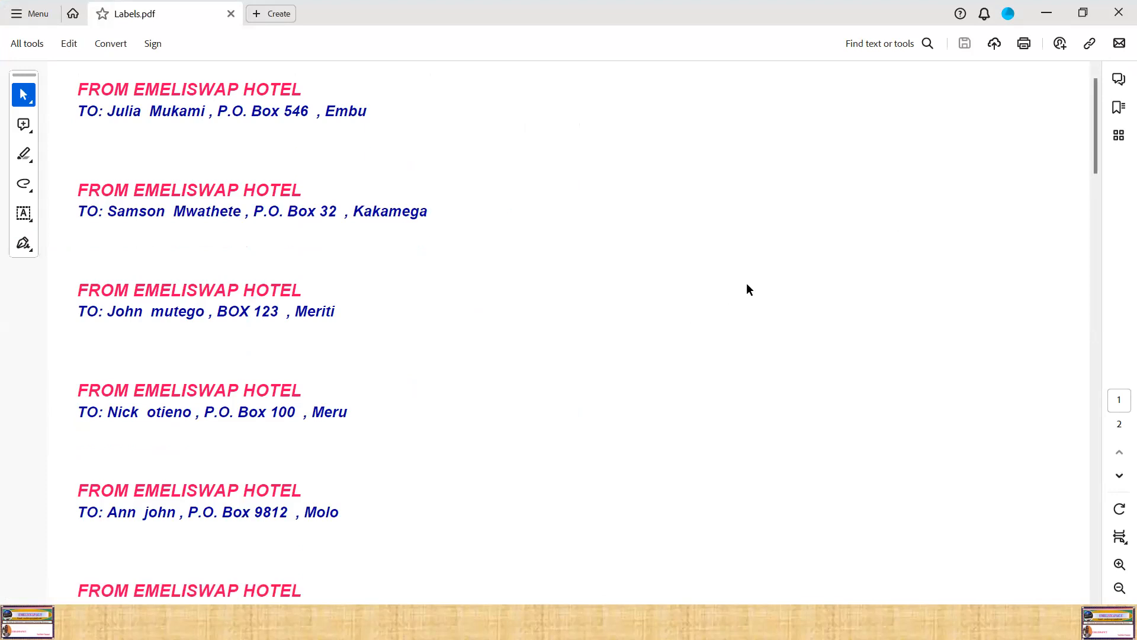
{"action": "scroll", "coordinate": [745, 289], "scroll_direction": "down", "scroll_amount": 5}
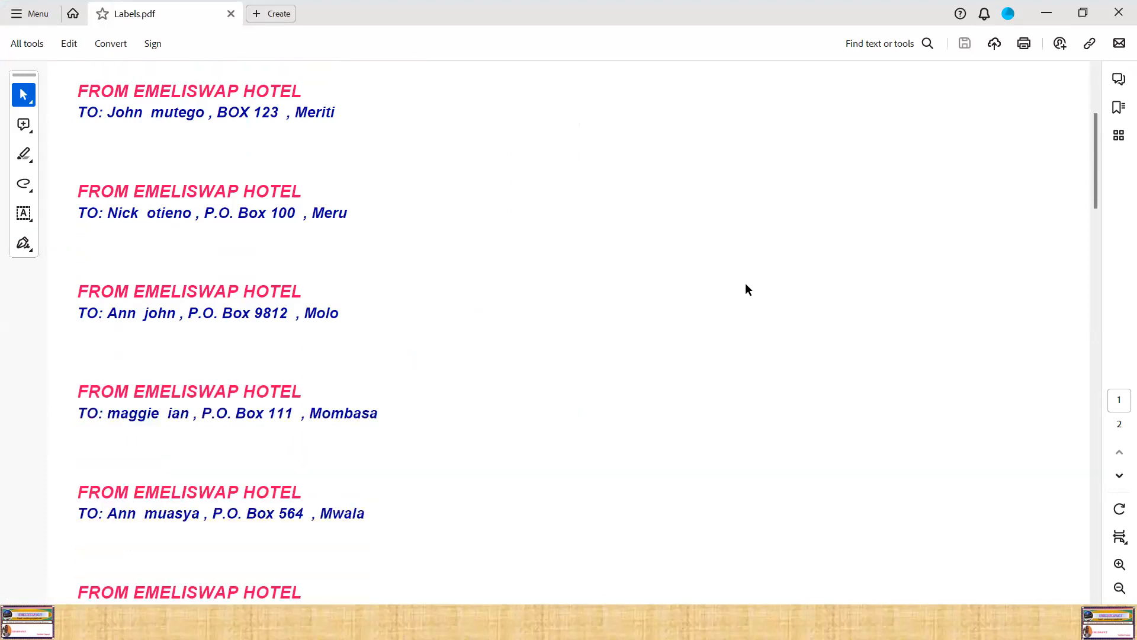
{"action": "scroll", "coordinate": [746, 288], "scroll_direction": "down", "scroll_amount": 6}
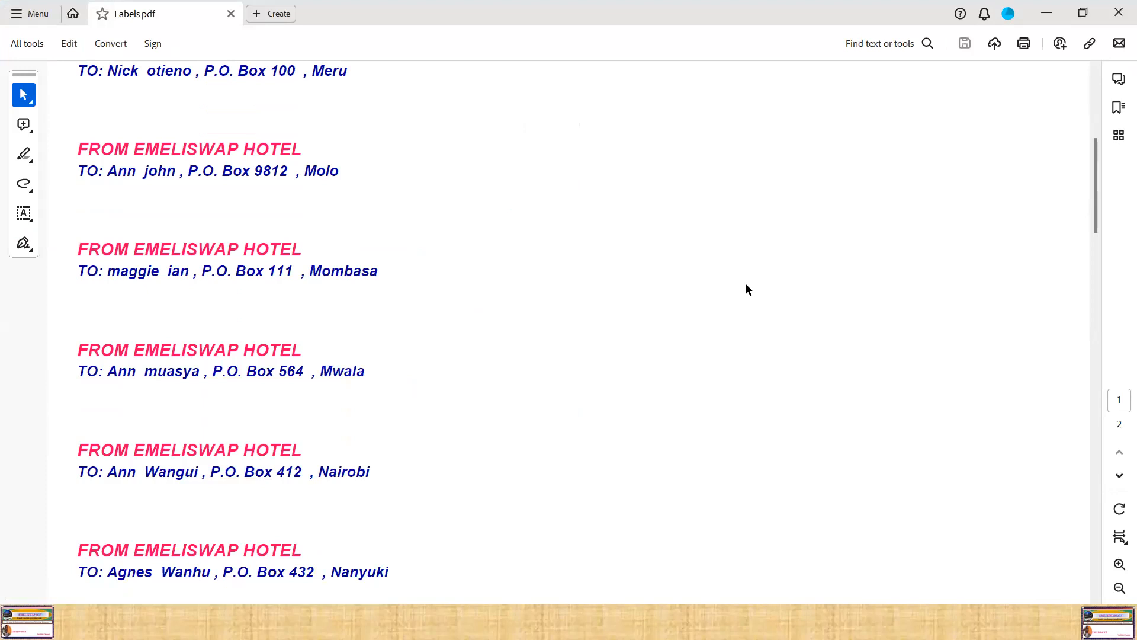
{"action": "scroll", "coordinate": [747, 289], "scroll_direction": "down", "scroll_amount": 2}
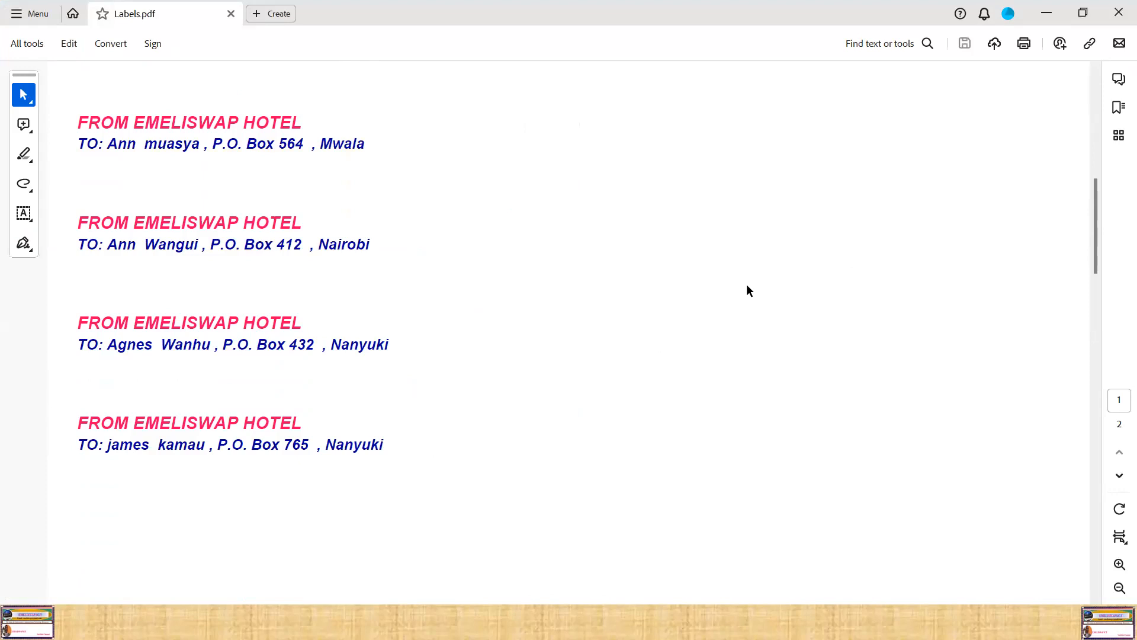
{"action": "mouse_move", "coordinate": [1097, 228]}
{"action": "left_mouse_down"}
{"action": "mouse_move", "coordinate": [1095, 88]}
{"action": "mouse_move", "coordinate": [1088, 214]}
{"action": "left_mouse_up"}
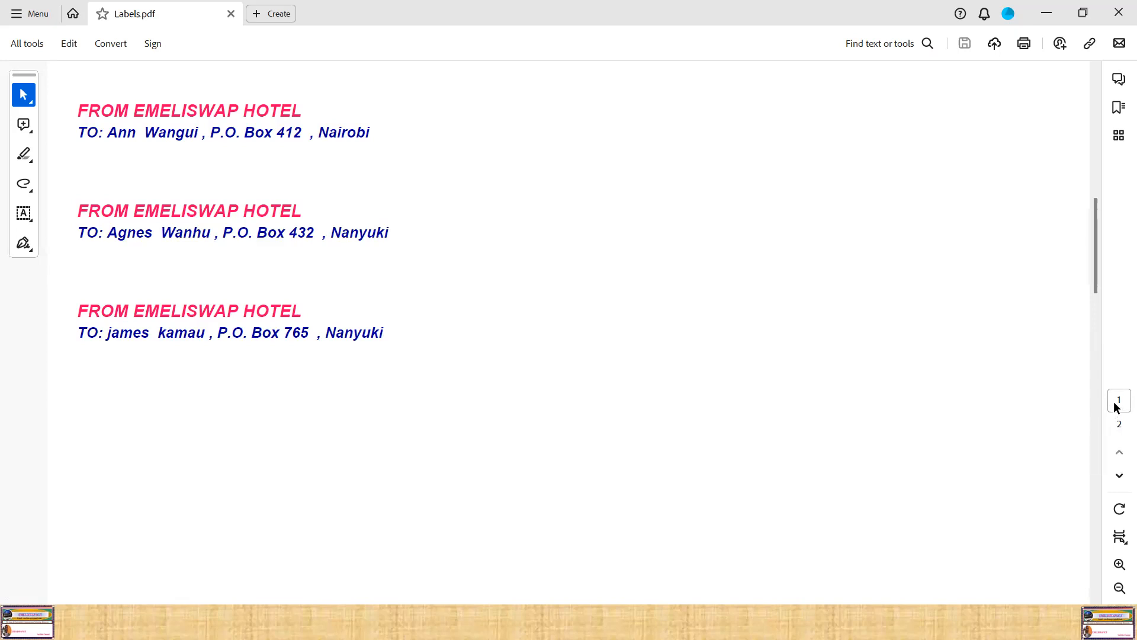
{"action": "scroll", "coordinate": [1072, 251], "scroll_direction": "down", "scroll_amount": 2}
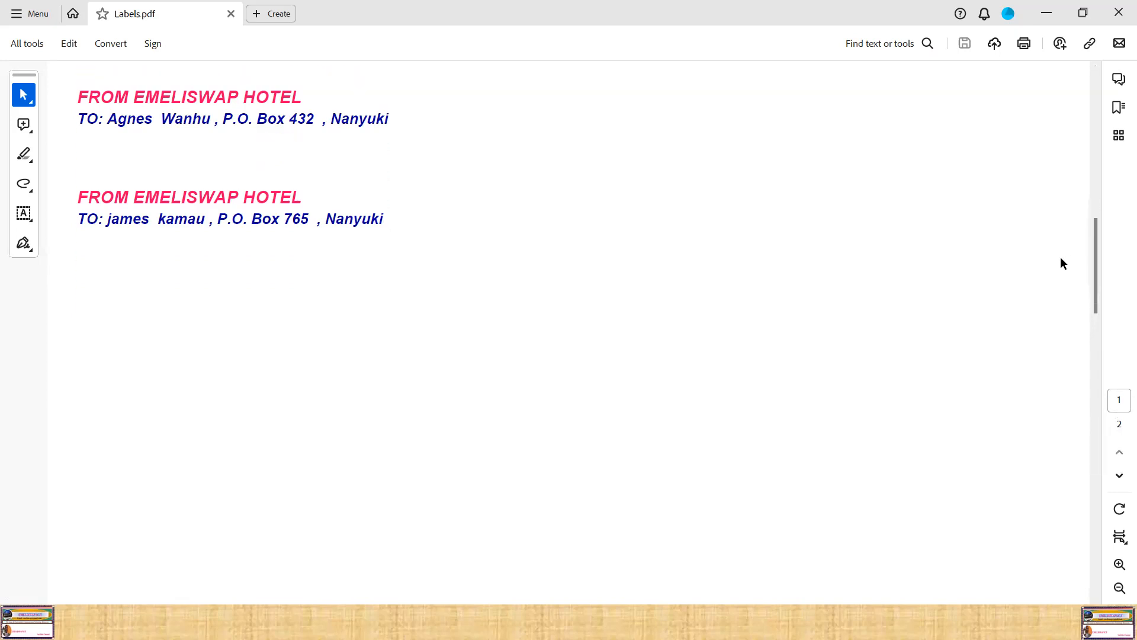
{"action": "scroll", "coordinate": [771, 291], "scroll_direction": "down", "scroll_amount": 6}
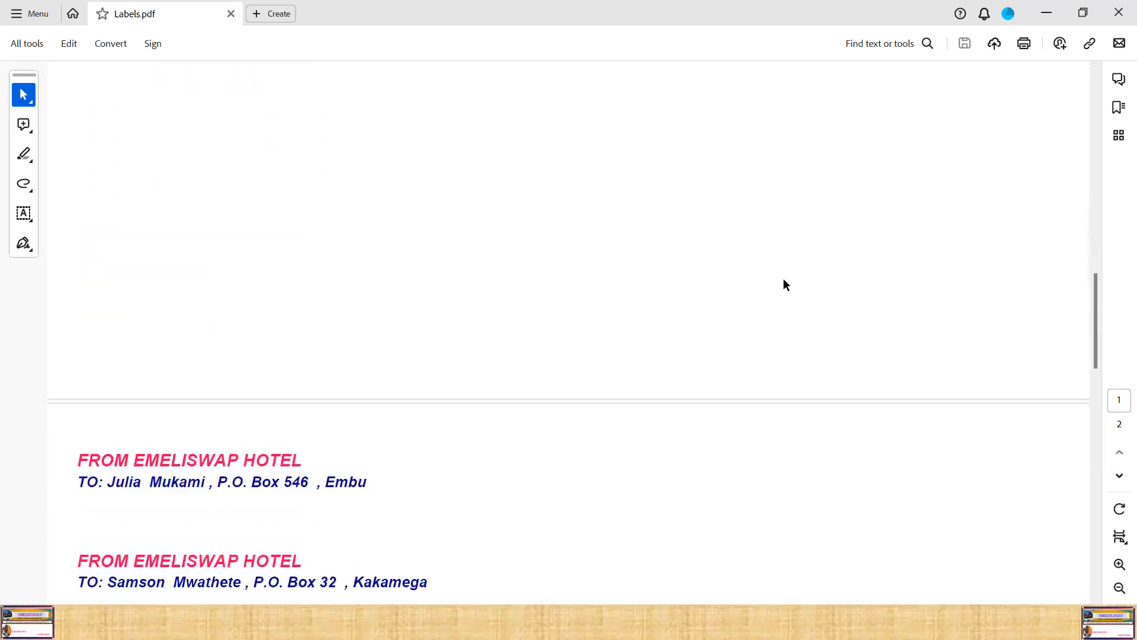
{"action": "scroll", "coordinate": [745, 329], "scroll_direction": "down", "scroll_amount": 2}
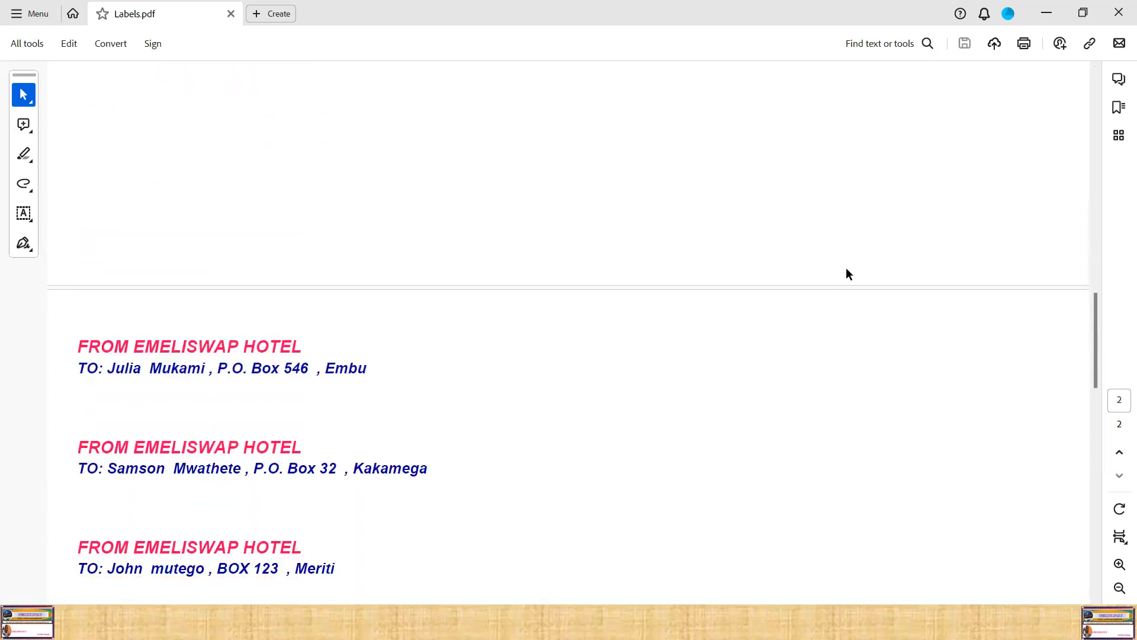
{"action": "scroll", "coordinate": [847, 273], "scroll_direction": "down", "scroll_amount": 2}
{"action": "scroll", "coordinate": [847, 273], "scroll_direction": "down", "scroll_amount": 2}
{"action": "scroll", "coordinate": [846, 268], "scroll_direction": "down", "scroll_amount": 2}
{"action": "scroll", "coordinate": [847, 269], "scroll_direction": "down", "scroll_amount": 6}
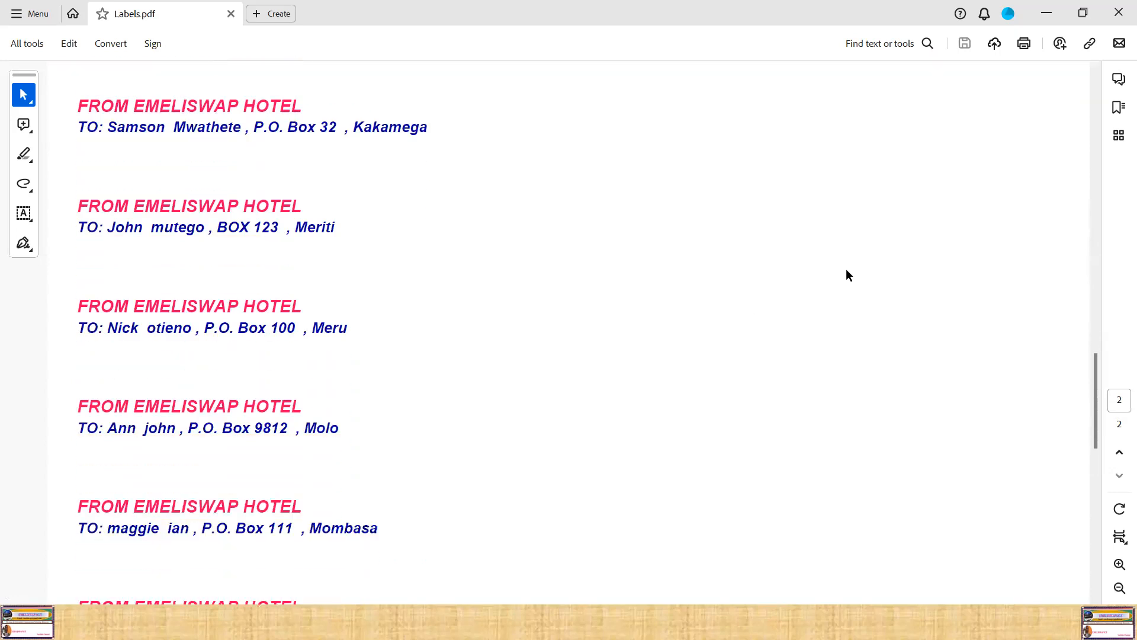
{"action": "scroll", "coordinate": [841, 278], "scroll_direction": "down", "scroll_amount": 7}
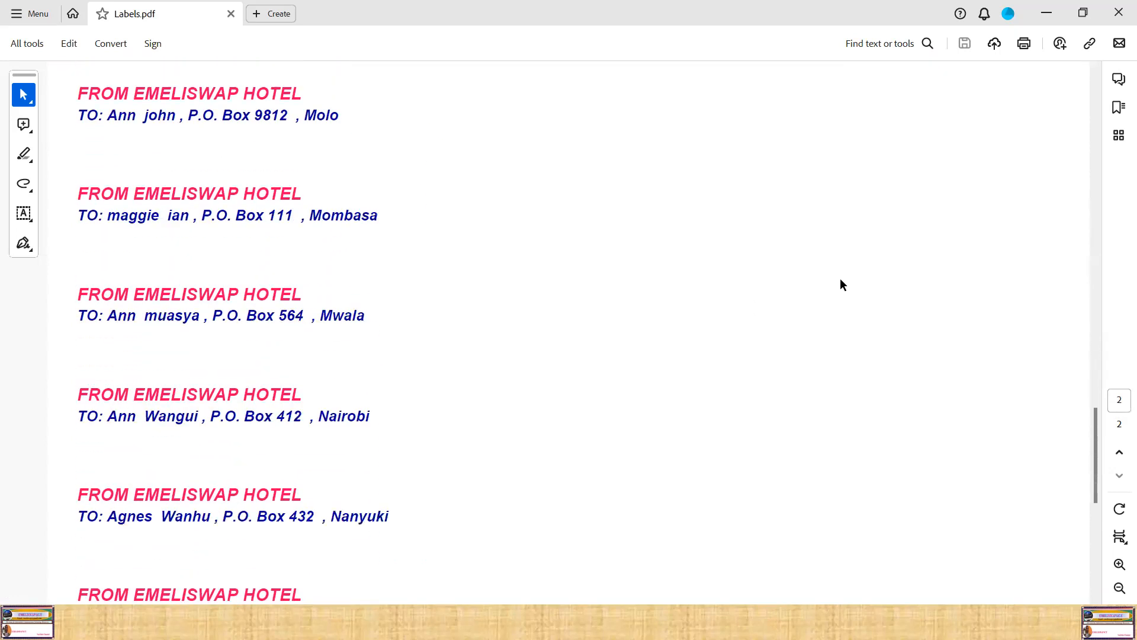
{"action": "scroll", "coordinate": [774, 293], "scroll_direction": "up", "scroll_amount": 2}
{"action": "scroll", "coordinate": [840, 278], "scroll_direction": "up", "scroll_amount": 20}
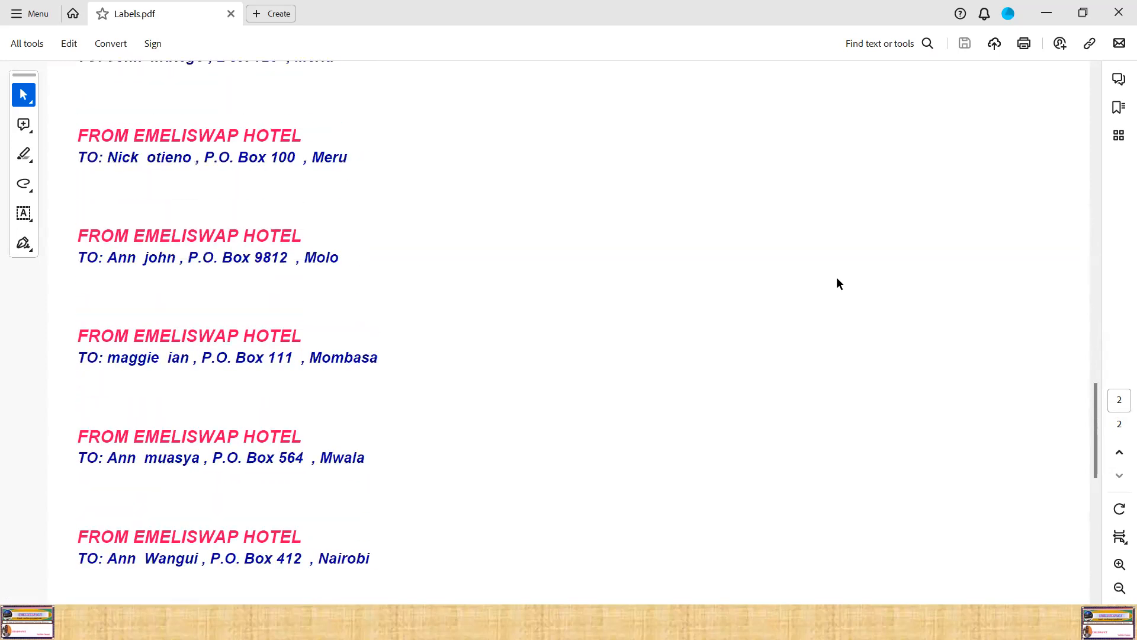
{"action": "scroll", "coordinate": [834, 278], "scroll_direction": "up", "scroll_amount": 15}
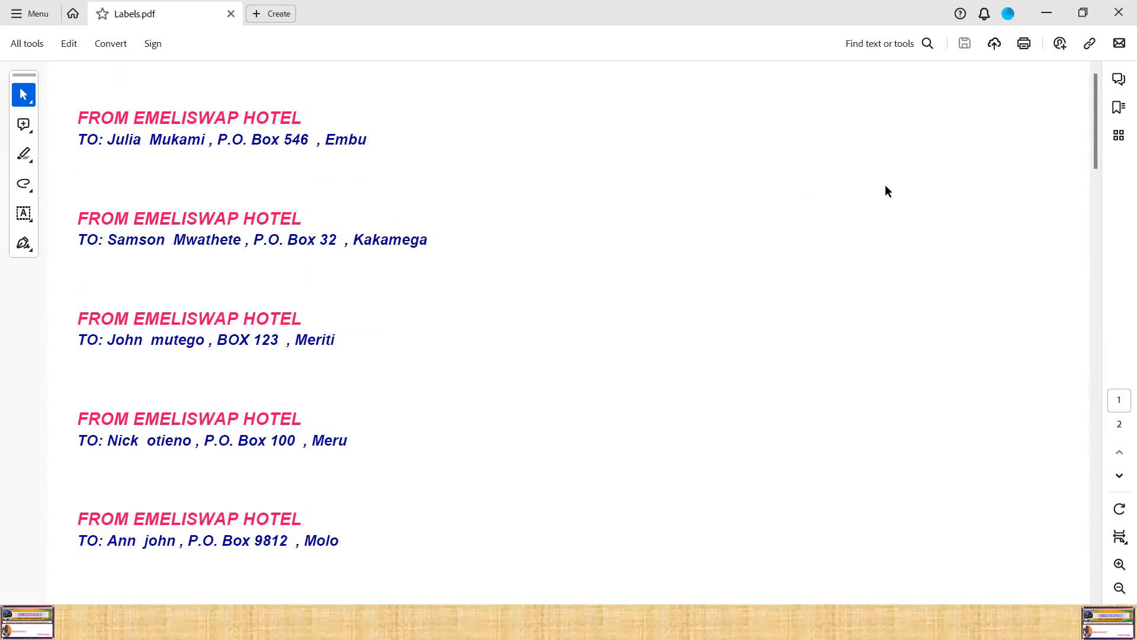
{"action": "scroll", "coordinate": [890, 176], "scroll_direction": "down", "scroll_amount": 10}
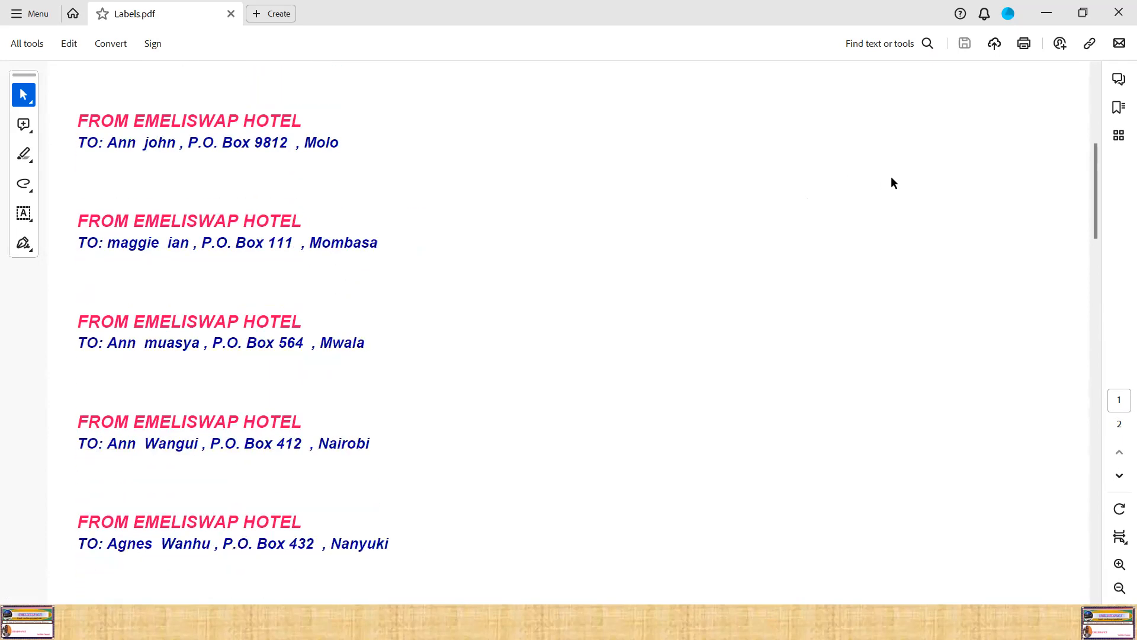
{"action": "scroll", "coordinate": [893, 183], "scroll_direction": "down", "scroll_amount": 3}
{"action": "scroll", "coordinate": [893, 186], "scroll_direction": "down", "scroll_amount": 15}
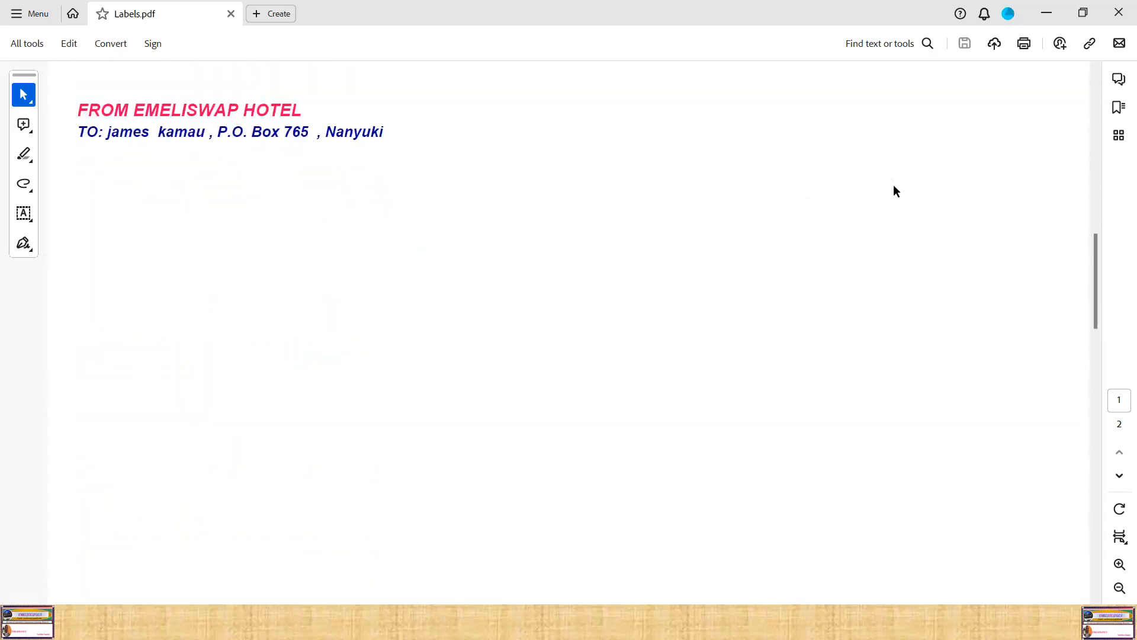
{"action": "scroll", "coordinate": [897, 195], "scroll_direction": "down", "scroll_amount": 10}
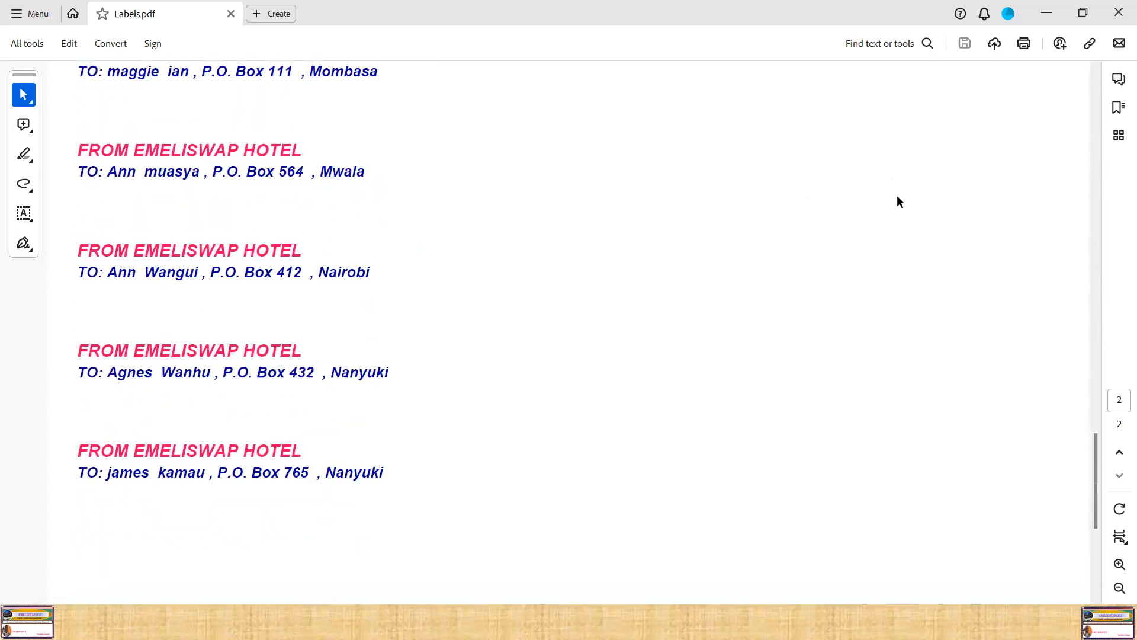